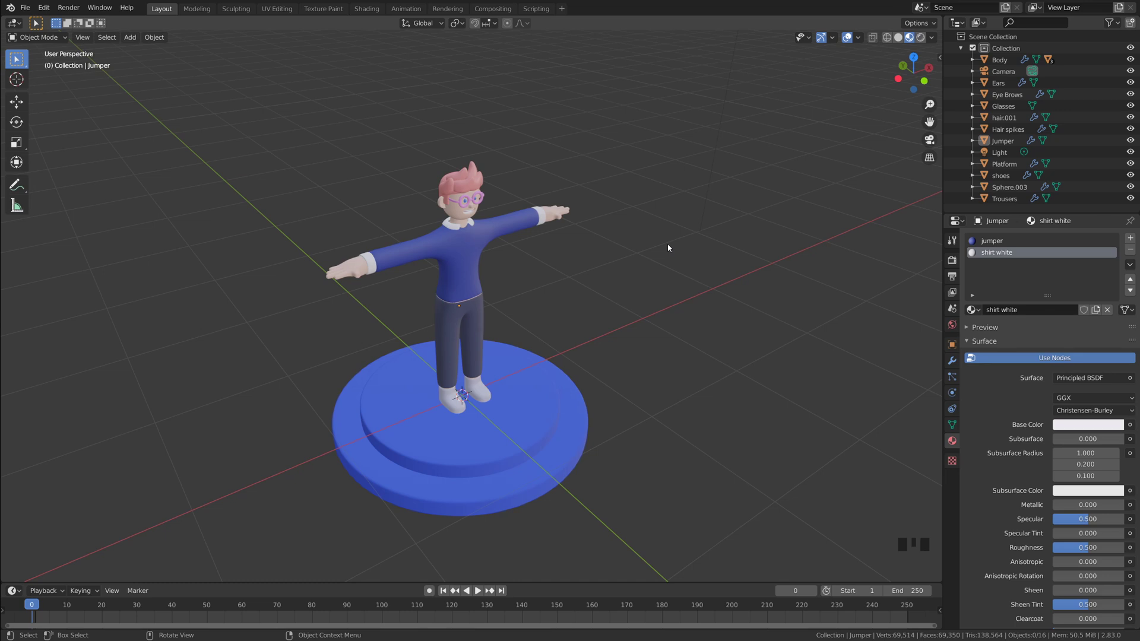
# - View the whole character from the front, then examine its head up close
pyautogui.scroll(-4, 634, 323)
pyautogui.moveTo(634, 323); pyautogui.dragTo(547, 305, button='middle')
pyautogui.scroll(3, 589, 296)
pyautogui.scroll(3, 590, 297)
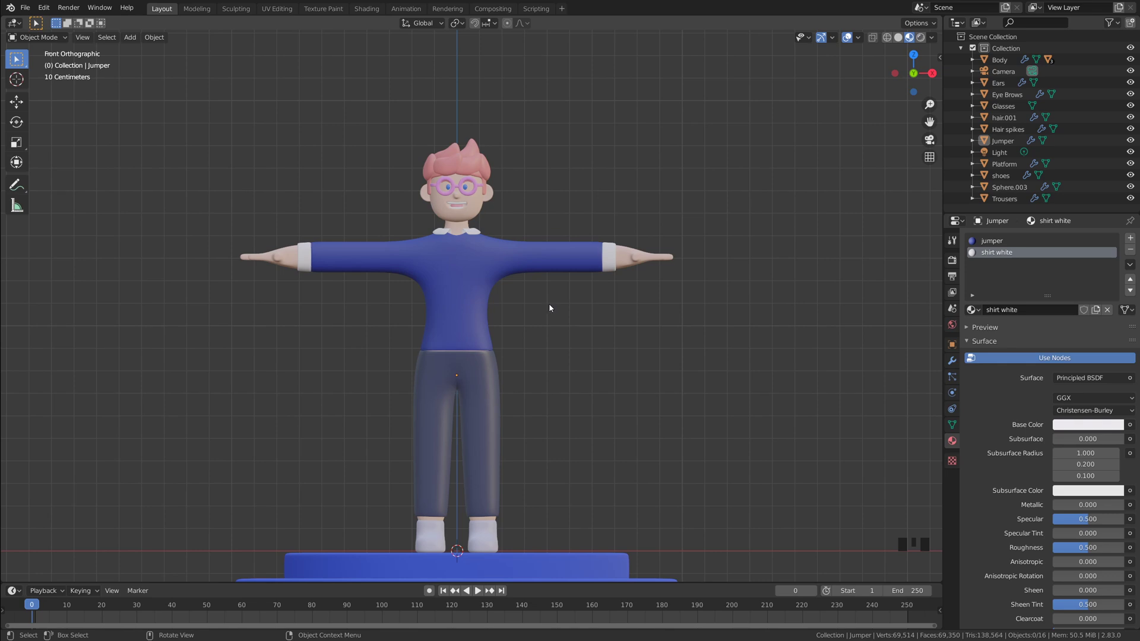
pyautogui.scroll(3, 558, 297)
pyautogui.keyDown('shift'); pyautogui.moveTo(570, 289); pyautogui.dragTo(562, 363, button='middle'); pyautogui.keyUp('shift')
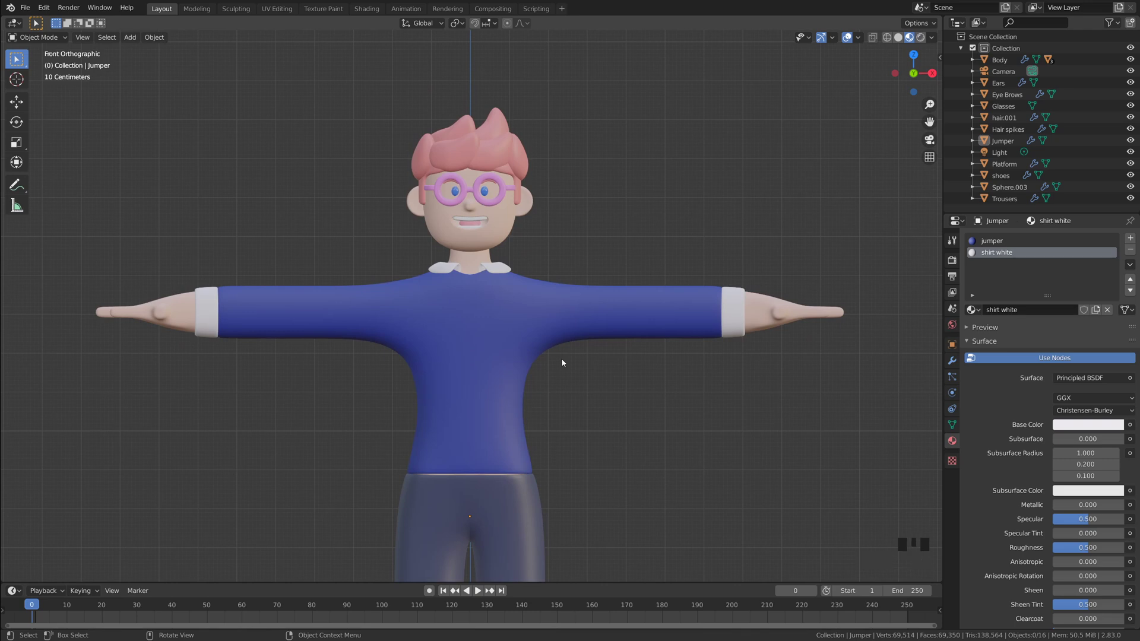
pyautogui.scroll(3, 561, 358)
pyautogui.keyDown('shift'); pyautogui.moveTo(539, 262); pyautogui.dragTo(537, 386, button='middle'); pyautogui.keyUp('shift')
pyautogui.scroll(-1, 592, 334)
# - Inspect the head's separate parts from the front: the ears, hair spikes and eyes
pyautogui.click(597, 336)
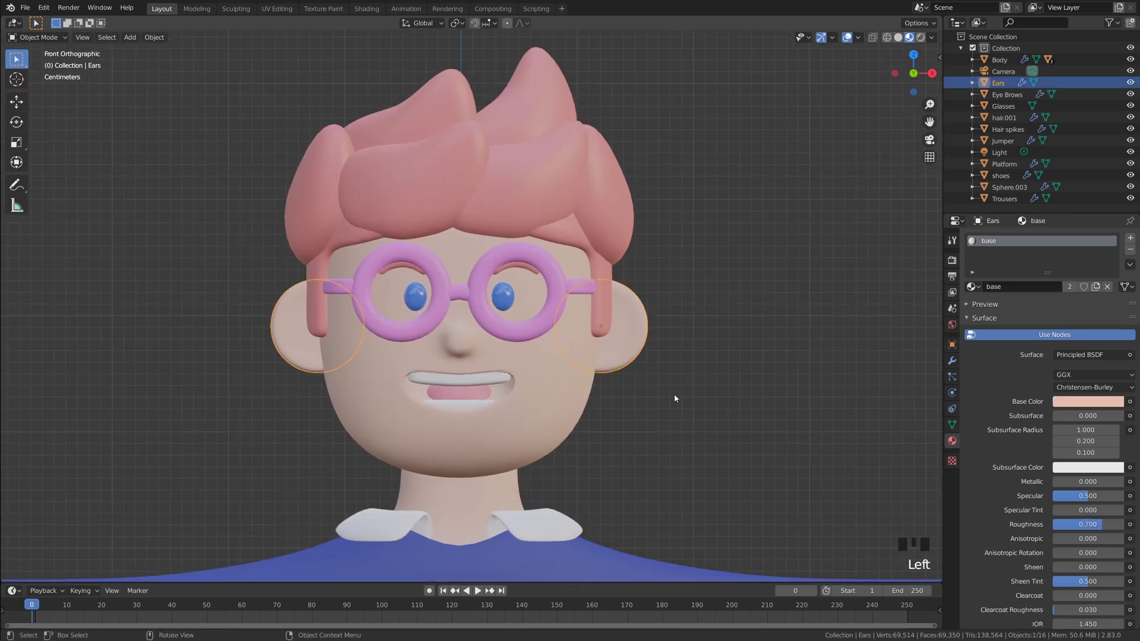
pyautogui.click(675, 394)
pyautogui.click(626, 326)
pyautogui.click(626, 326)
pyautogui.click(453, 191)
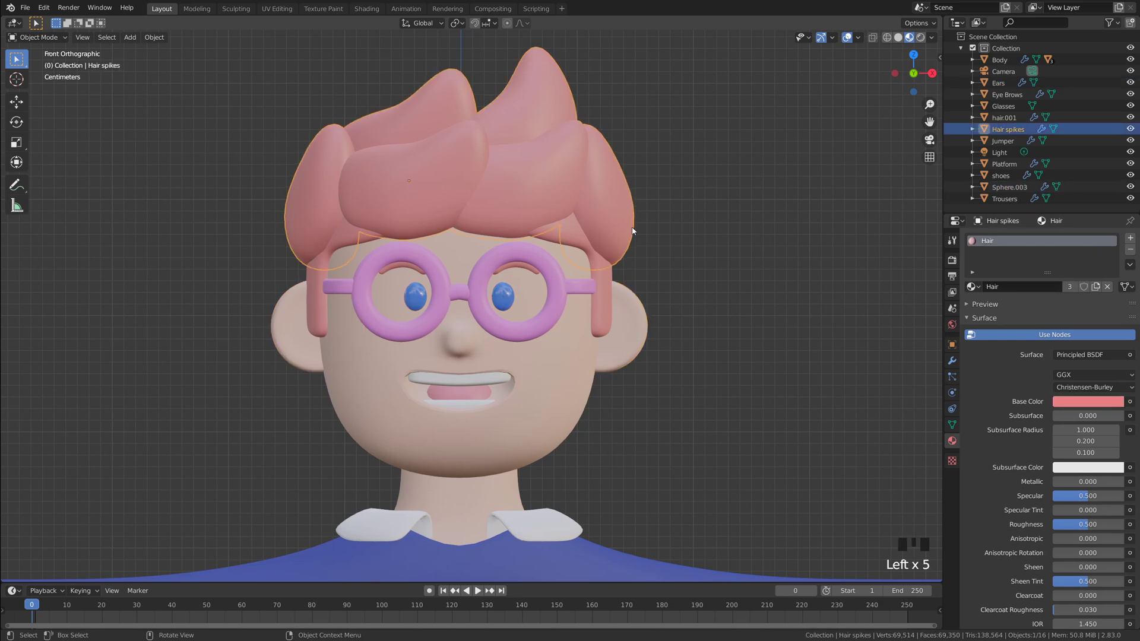
pyautogui.click(516, 265)
pyautogui.click(504, 295)
pyautogui.click(689, 380)
pyautogui.scroll(-1, 605, 377)
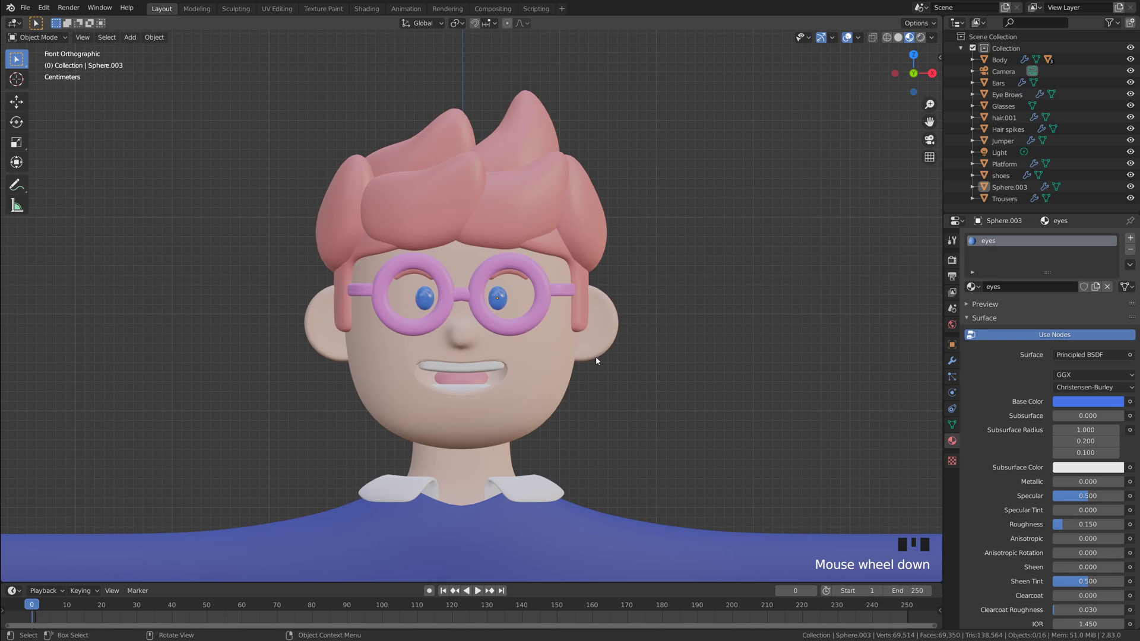
pyautogui.scroll(2, 596, 361)
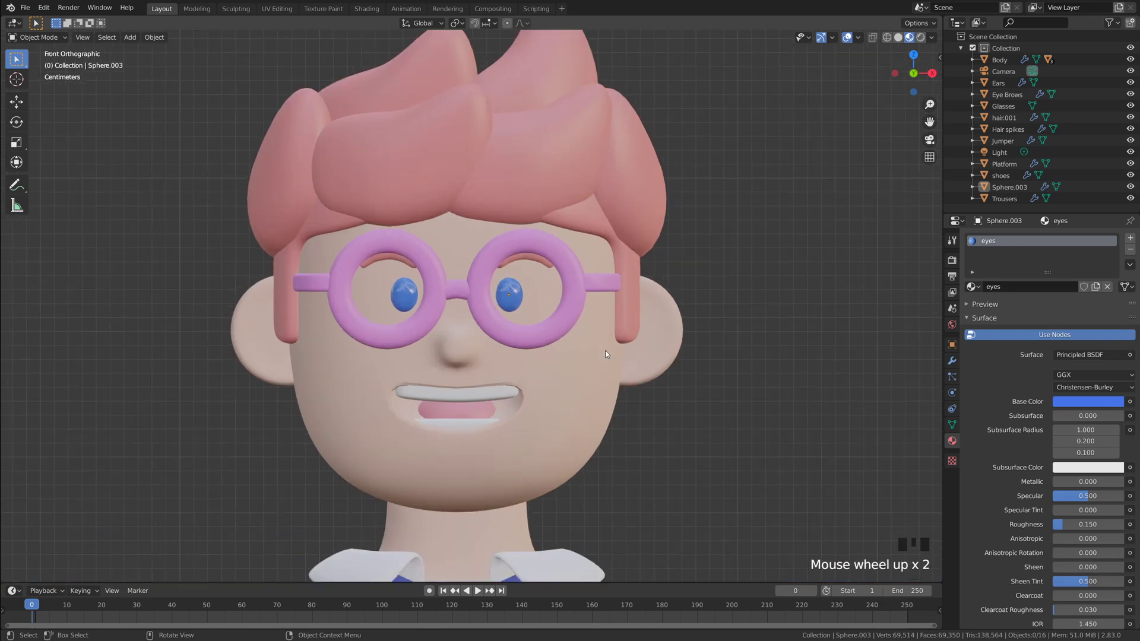
pyautogui.scroll(-1, 626, 355)
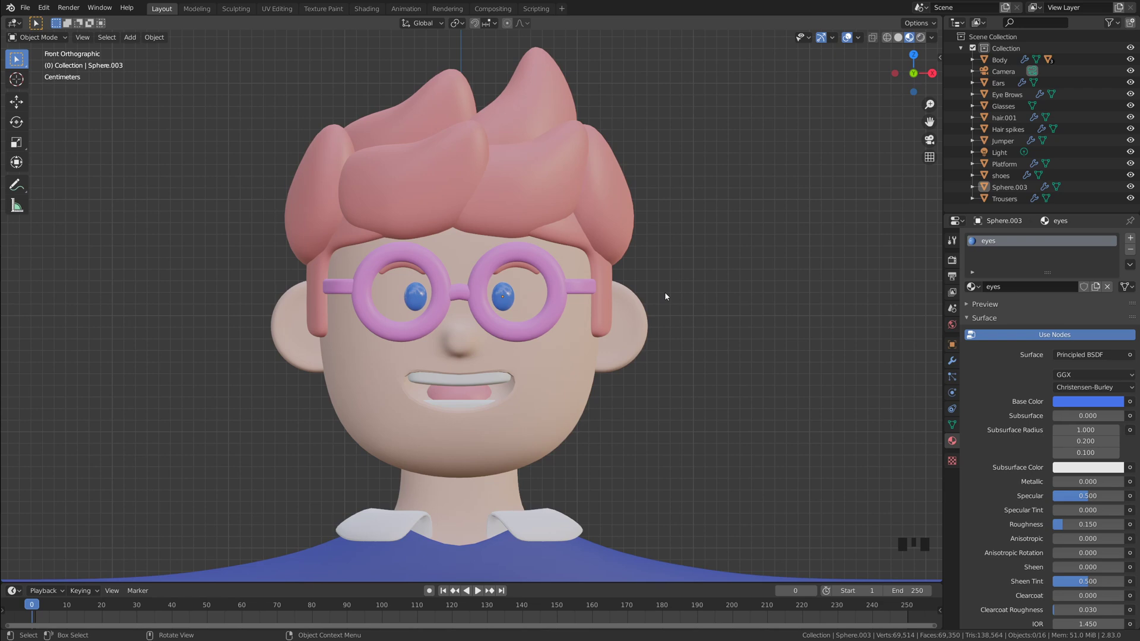
pyautogui.scroll(2, 664, 291)
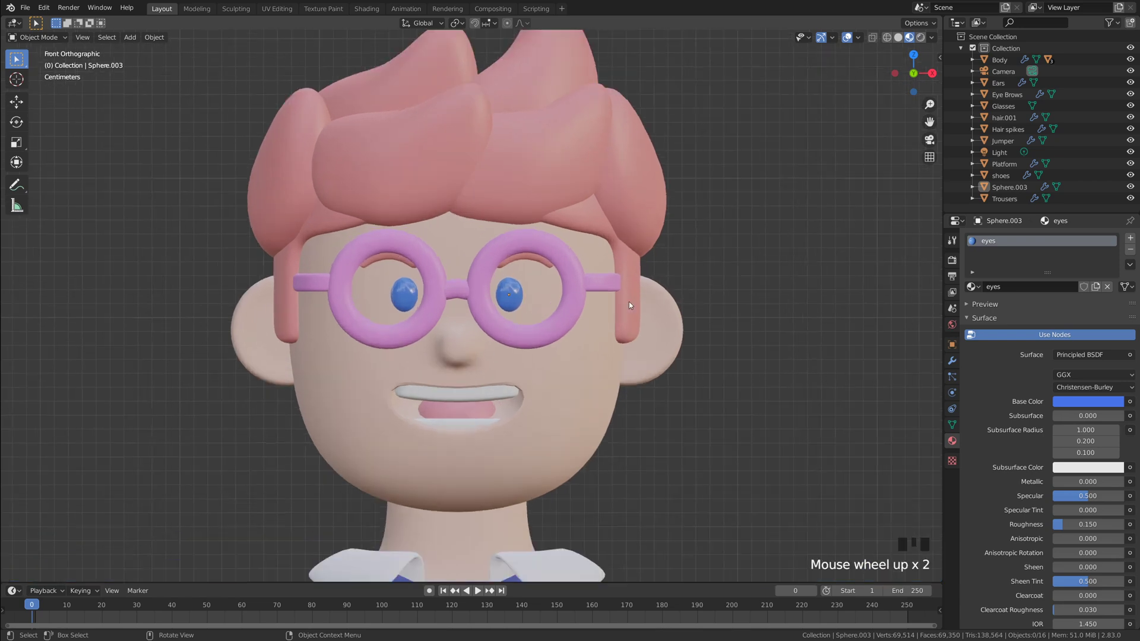
# - Hide the pink glasses so the eyebrows and eyes are unobstructed
pyautogui.click(565, 318)
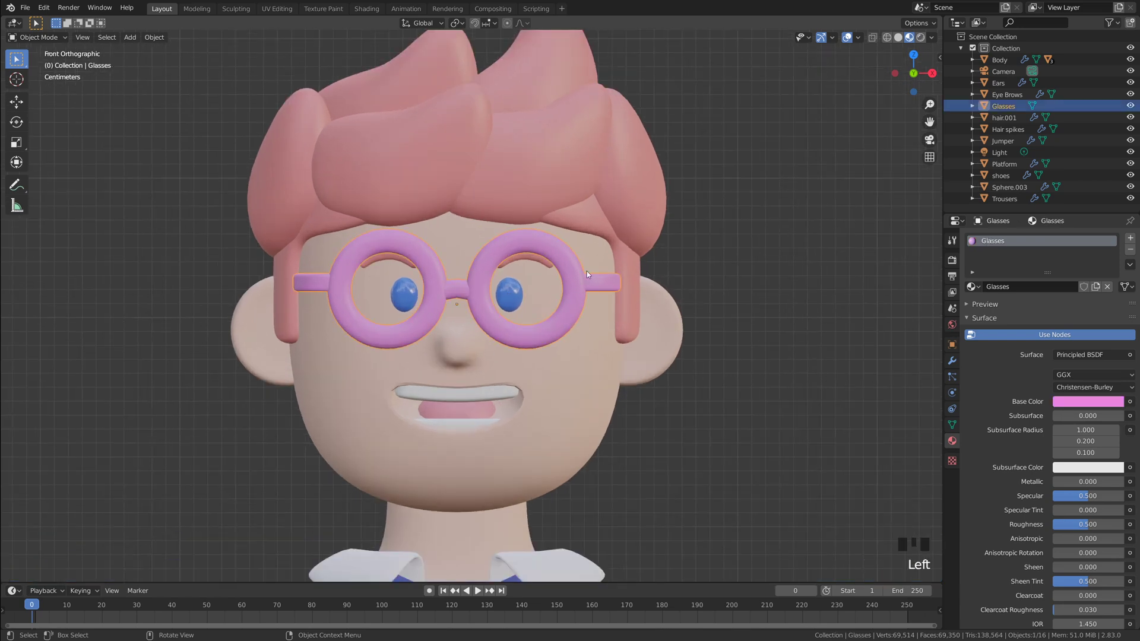
pyautogui.press('h')
pyautogui.scroll(-2, 557, 313)
pyautogui.scroll(2, 557, 313)
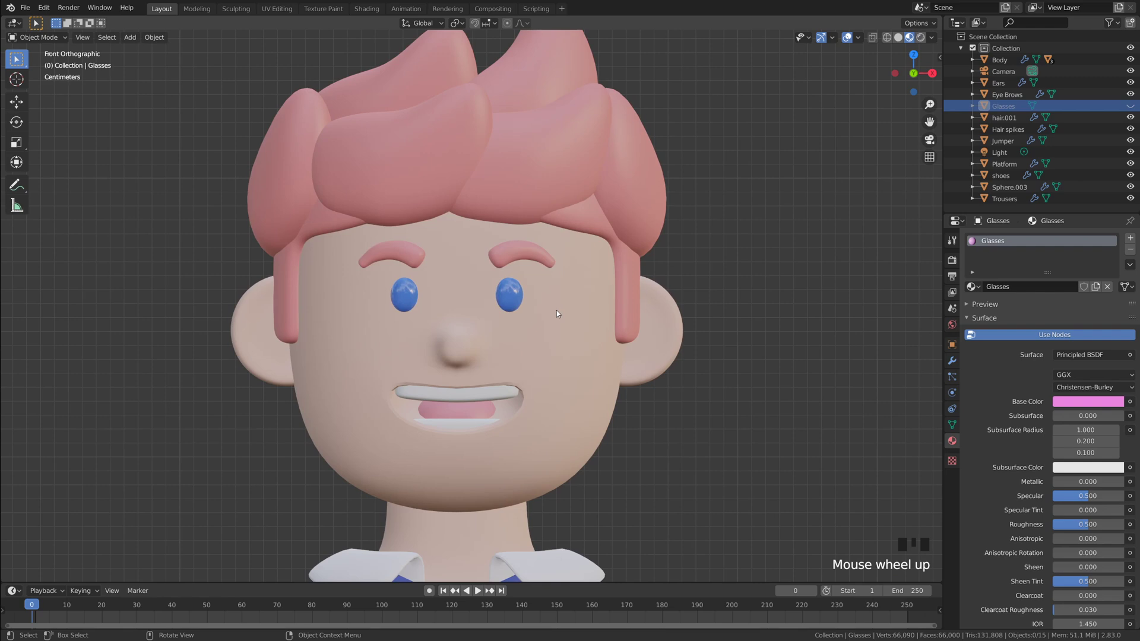
pyautogui.scroll(-1, 557, 313)
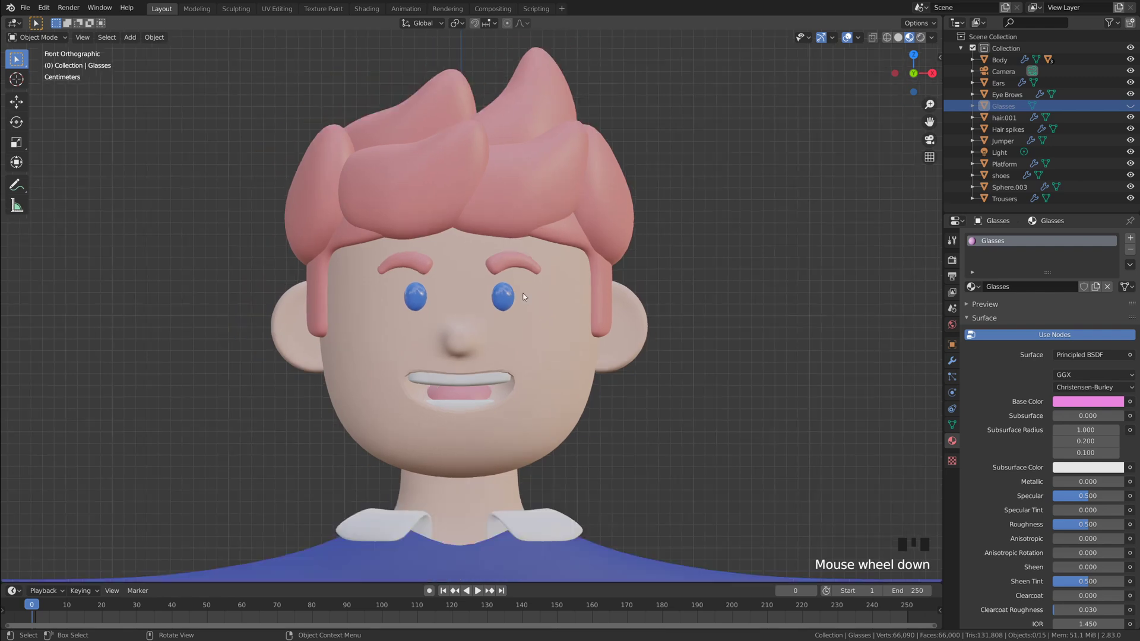
pyautogui.scroll(2, 521, 289)
pyautogui.scroll(-2, 511, 296)
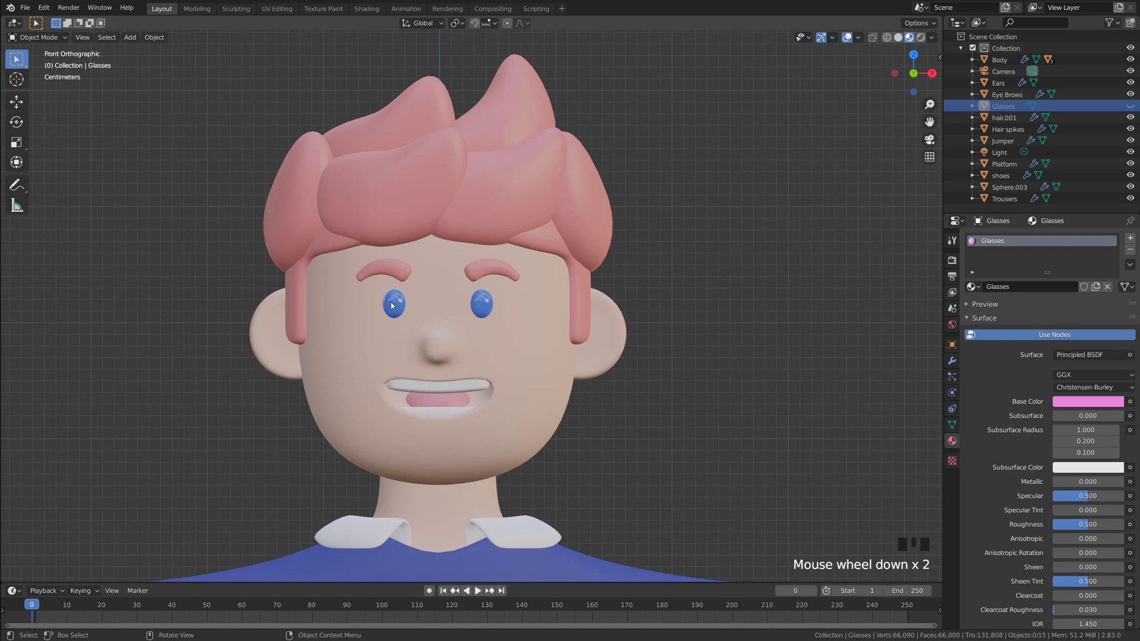
# - Inspect the eyes, eyebrows, ears and mouth parts as separate objects
pyautogui.click(483, 287)
pyautogui.click(495, 274)
pyautogui.click(613, 337)
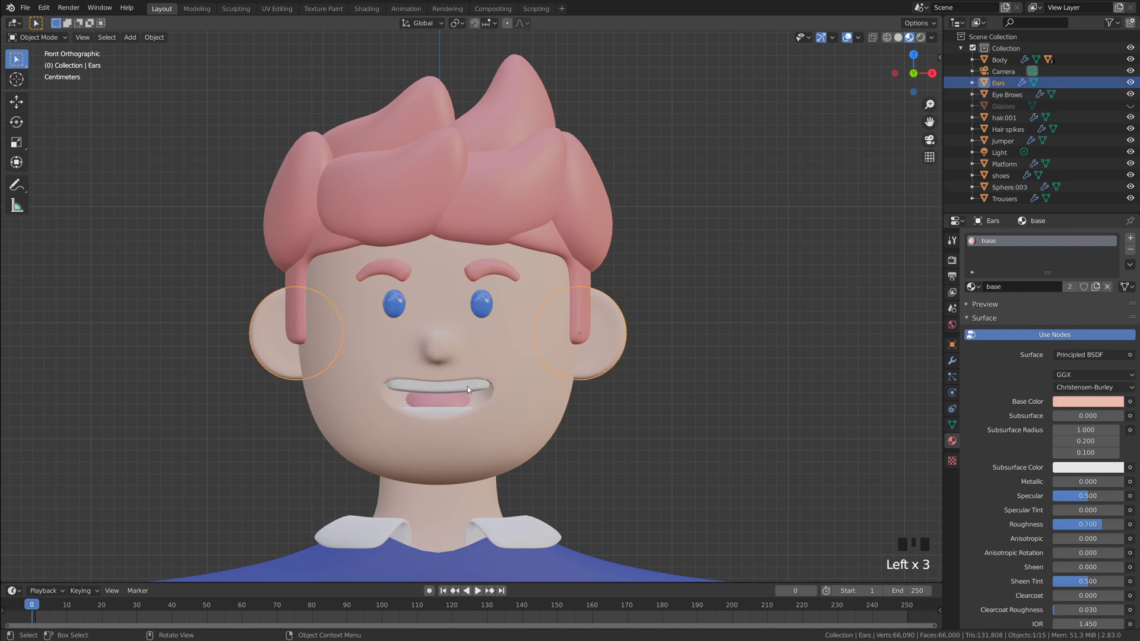
pyautogui.click(468, 386)
pyautogui.click(454, 397)
pyautogui.click(535, 392)
pyautogui.scroll(1, 626, 358)
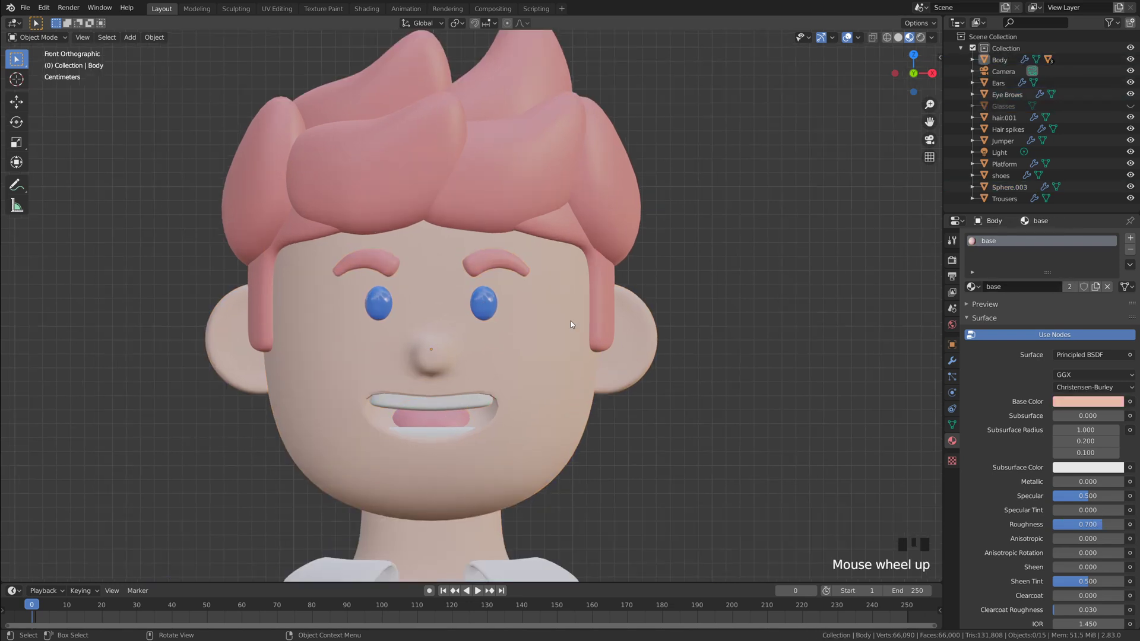
pyautogui.scroll(1, 523, 286)
# - Examine the modifiers on the eyebrows and the eyes
pyautogui.click(493, 321)
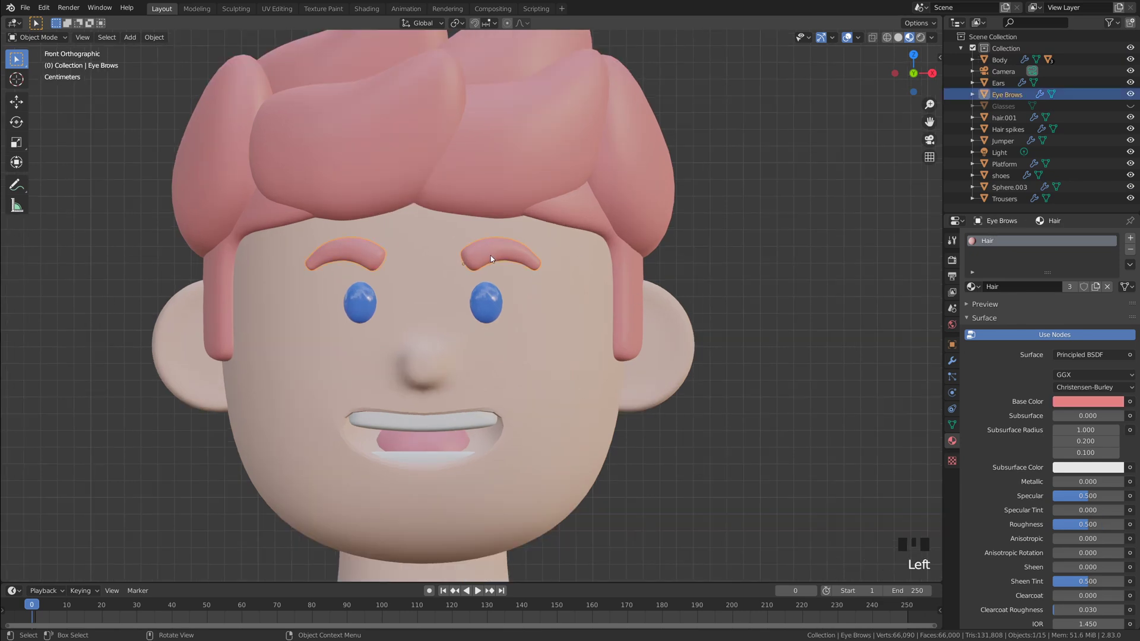
pyautogui.scroll(-1, 664, 288)
pyautogui.click(1007, 94)
pyautogui.click(1007, 95)
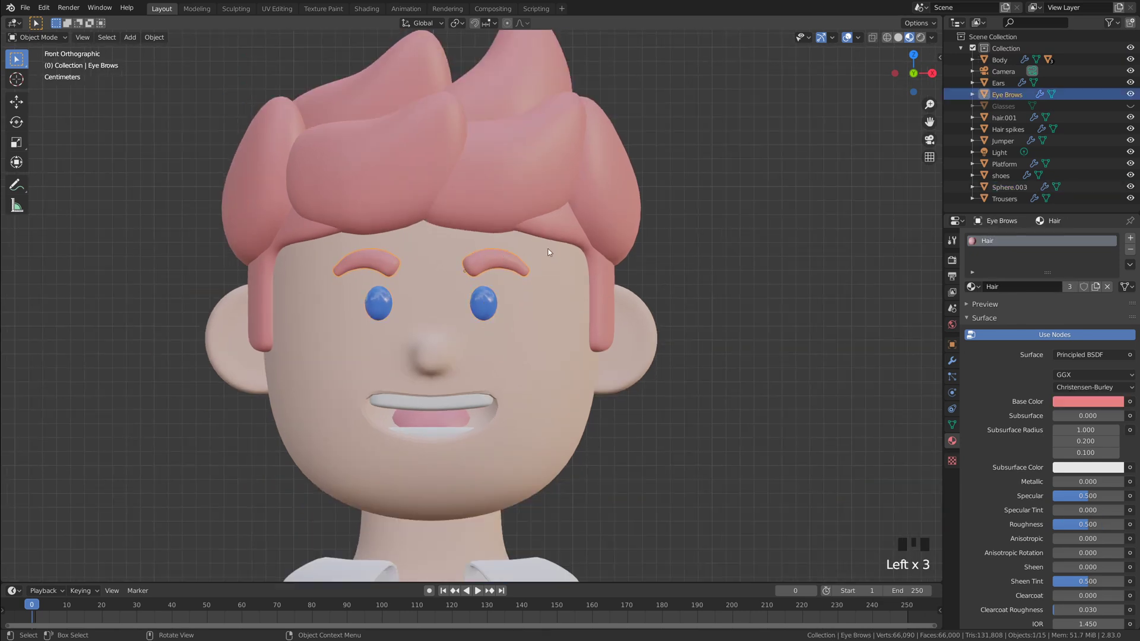
pyautogui.click(952, 360)
pyautogui.click(487, 305)
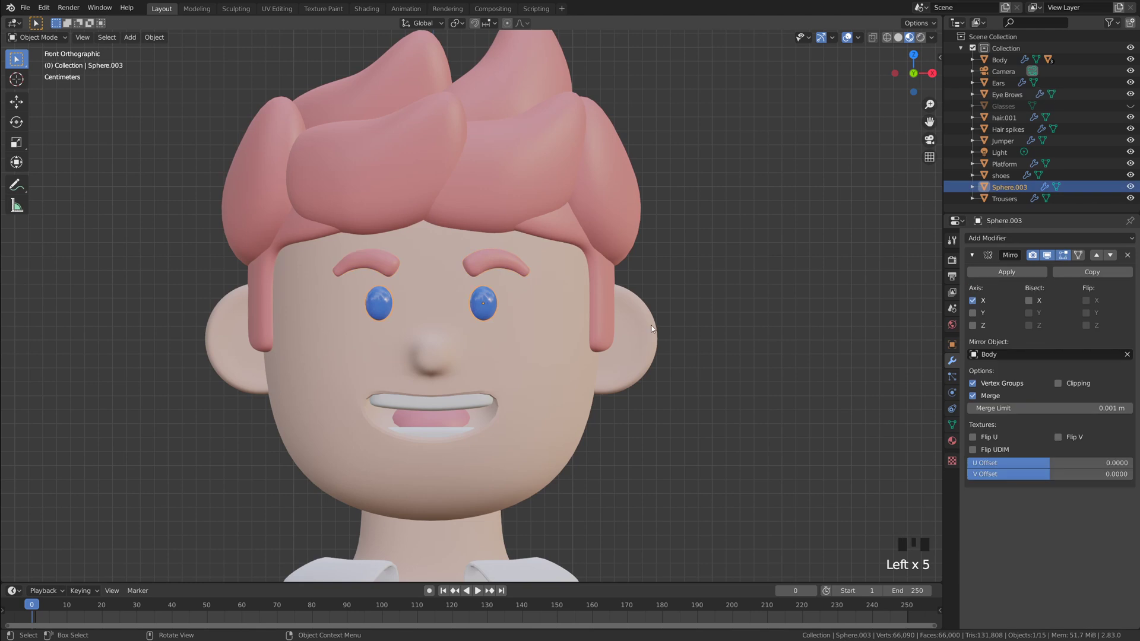
pyautogui.click(501, 255)
pyautogui.click(451, 262)
pyautogui.click(416, 267)
pyautogui.click(386, 268)
pyautogui.click(485, 300)
pyautogui.click(486, 300)
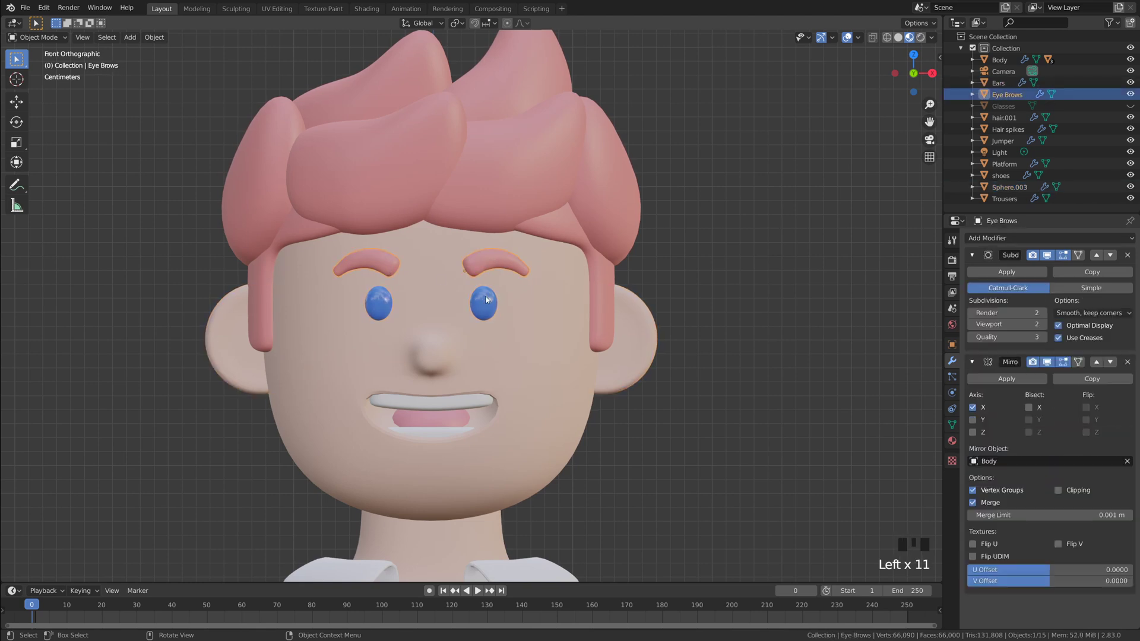
# - Compare the modifier stacks of the body and the ears
pyautogui.click(693, 347)
pyautogui.click(522, 252)
pyautogui.click(619, 327)
pyautogui.click(533, 394)
pyautogui.click(479, 462)
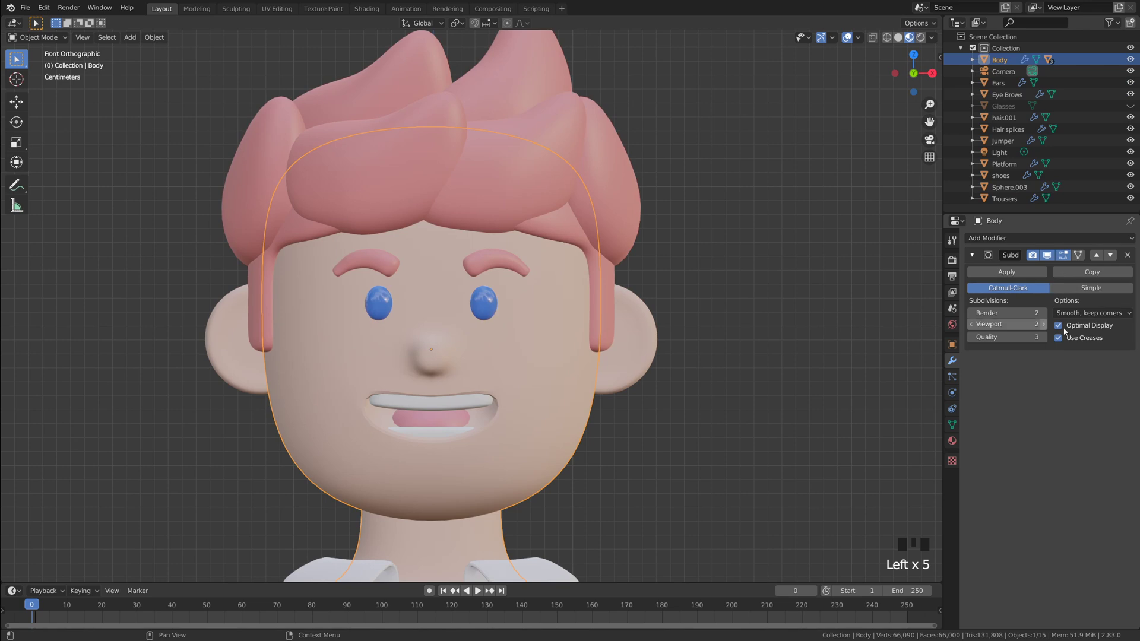
pyautogui.click(643, 341)
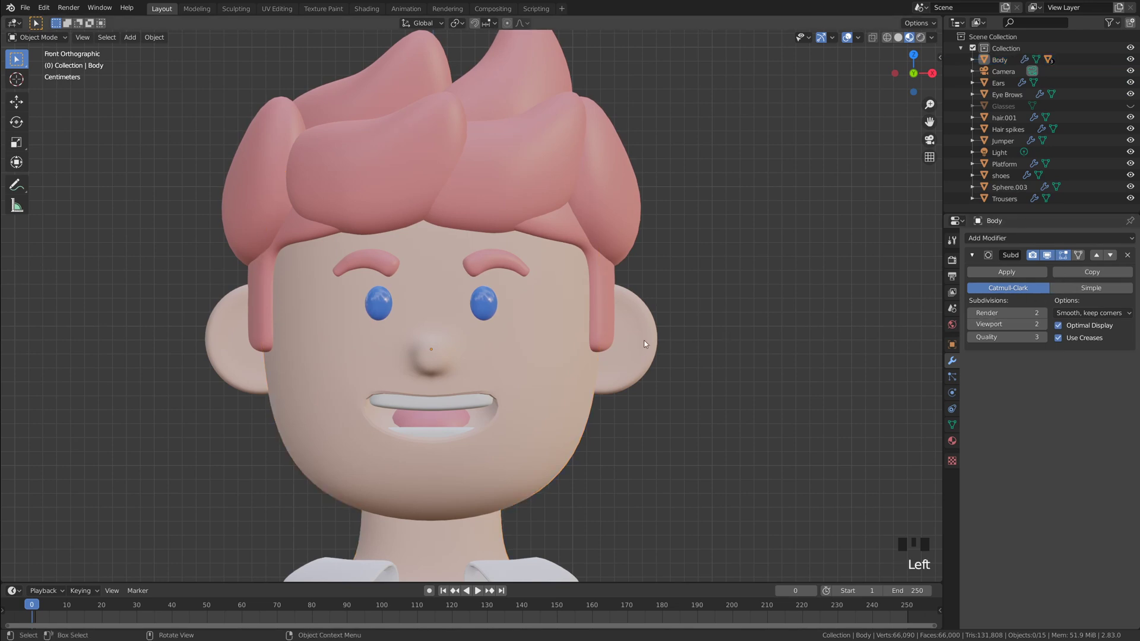
pyautogui.click(643, 341)
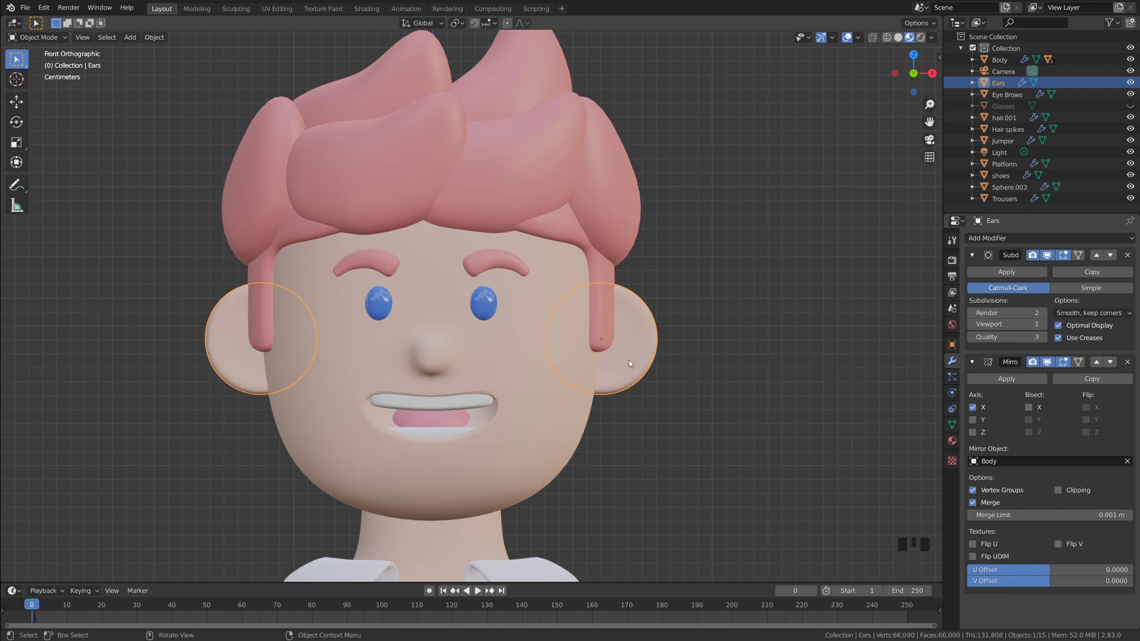
pyautogui.click(560, 399)
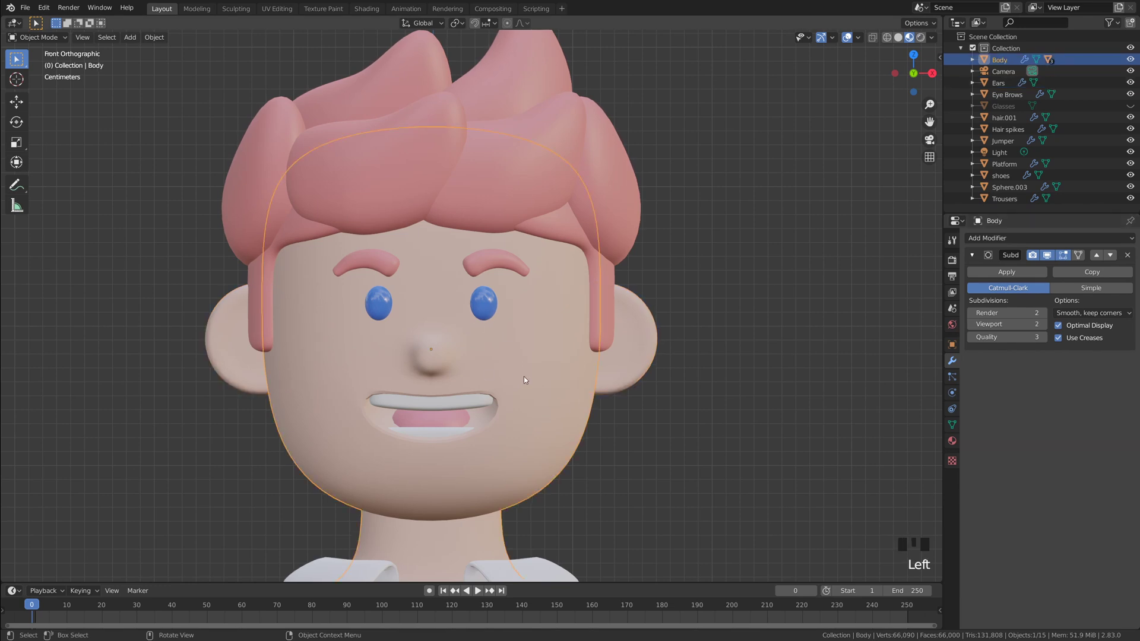
pyautogui.click(628, 357)
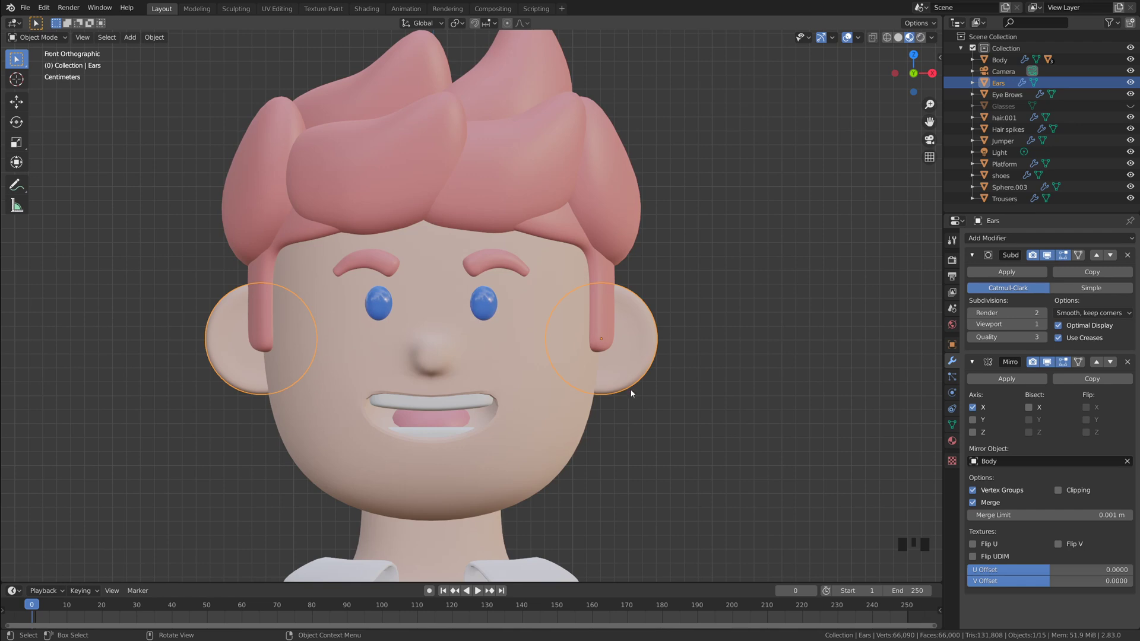
pyautogui.scroll(1, 664, 418)
pyautogui.keyDown('shift'); pyautogui.moveTo(662, 406); pyautogui.dragTo(705, 411, button='middle'); pyautogui.keyUp('shift')
pyautogui.click(695, 409)
pyautogui.scroll(-2, 672, 407)
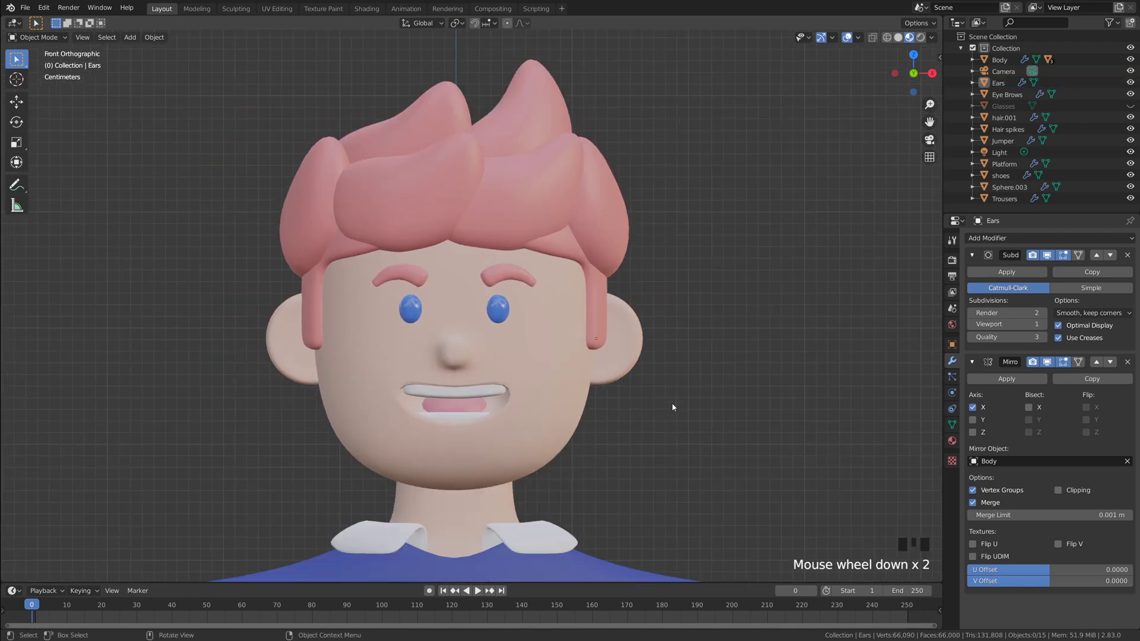
# - Check the hair spikes' modifiers and apply the Solidify modifier on the hair.001 base hair object
pyautogui.click(543, 212)
pyautogui.scroll(1, 565, 212)
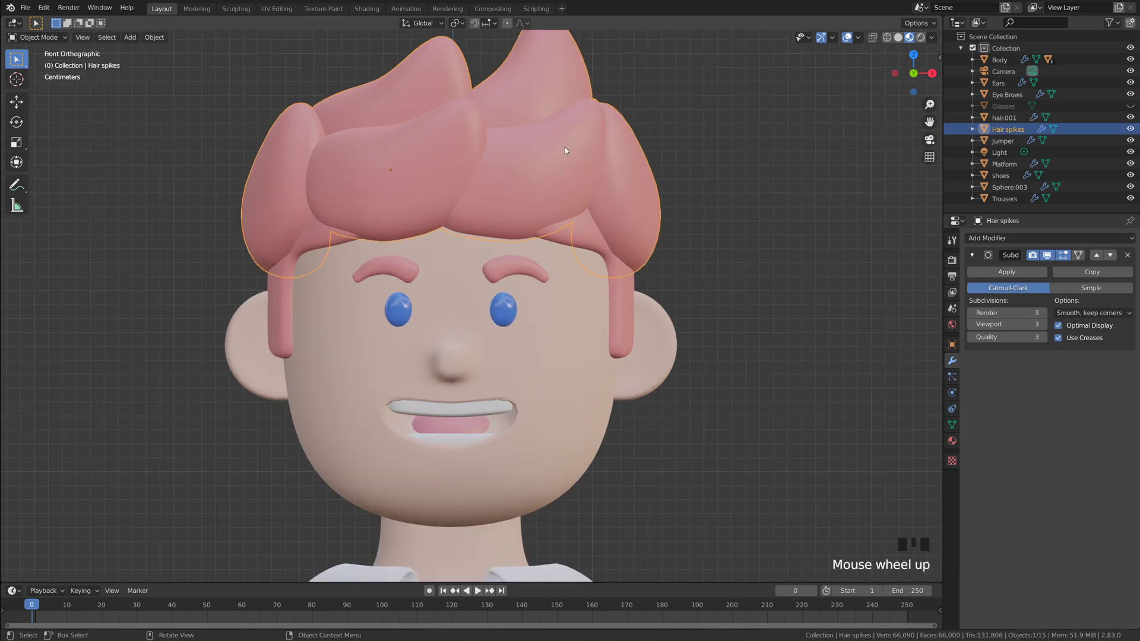
pyautogui.click(575, 237)
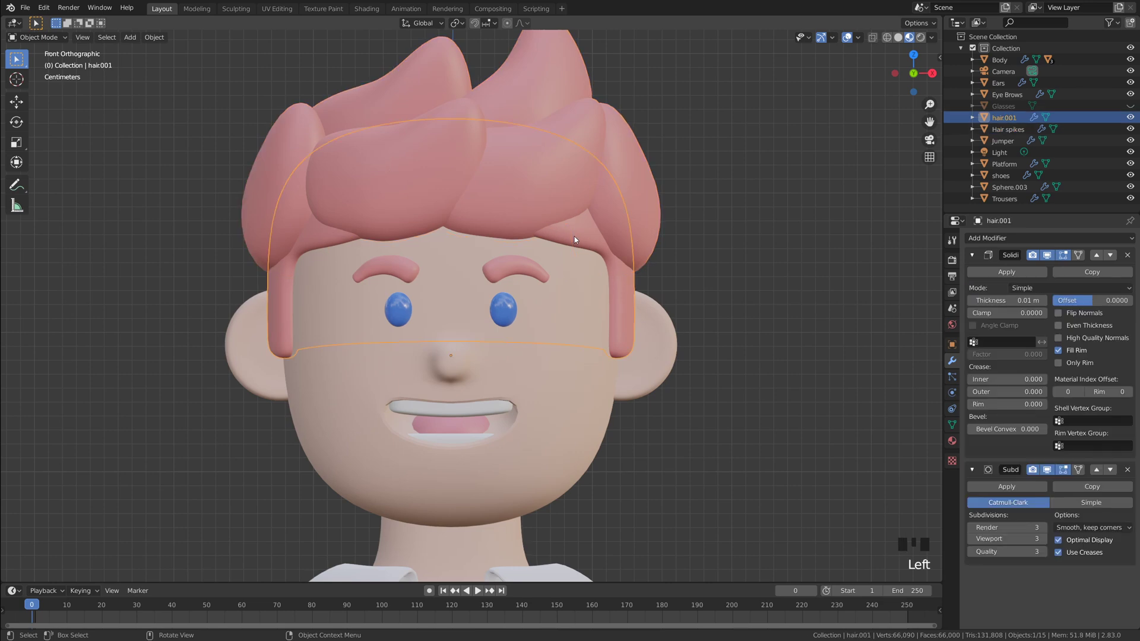
pyautogui.click(1011, 271)
pyautogui.click(845, 316)
pyautogui.scroll(-1, 813, 324)
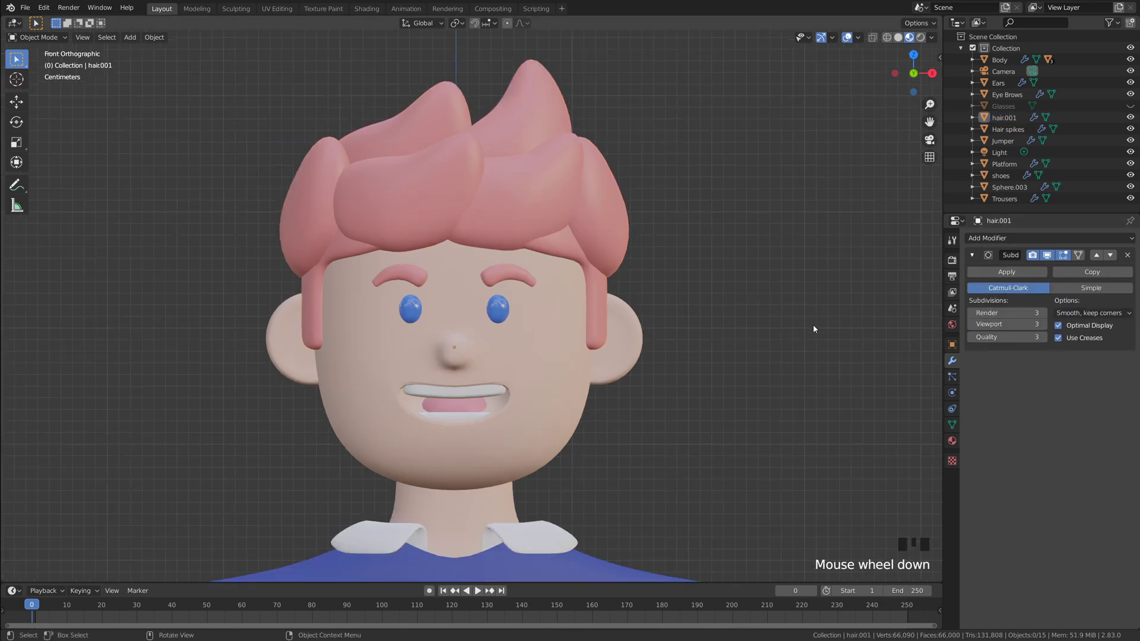
# - Apply the Mirror modifier on the eyebrows, keeping their Subdivision modifier
pyautogui.scroll(2, 813, 324)
pyautogui.scroll(1, 590, 280)
pyautogui.click(529, 256)
pyautogui.scroll(-1, 529, 244)
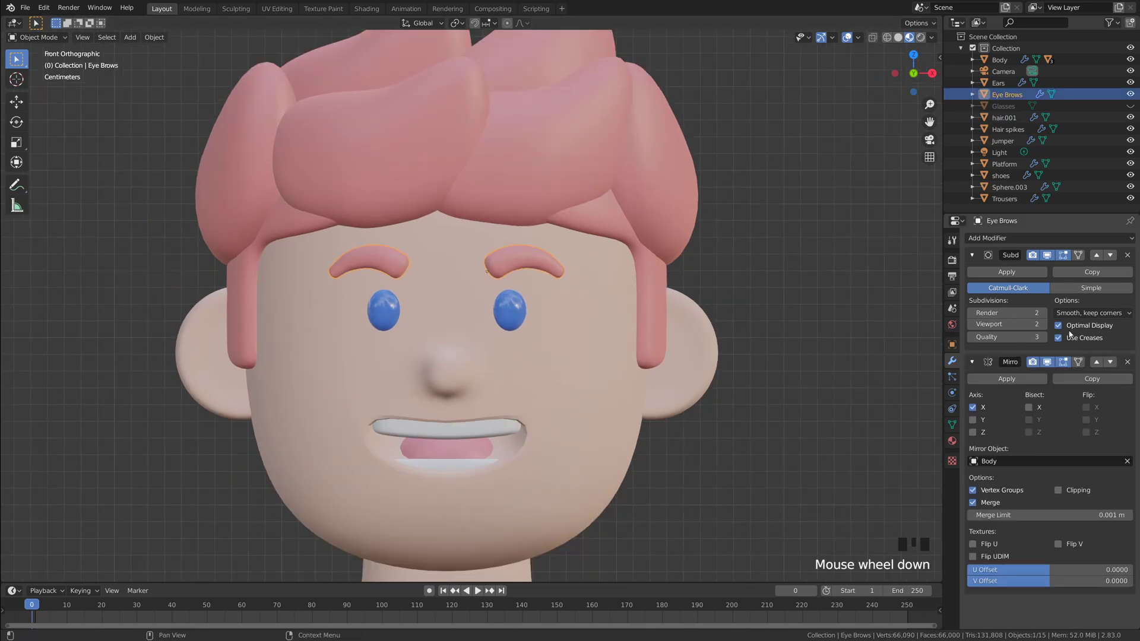
pyautogui.click(1034, 383)
# - Apply the Mirror modifier on the blue eyes
pyautogui.click(507, 307)
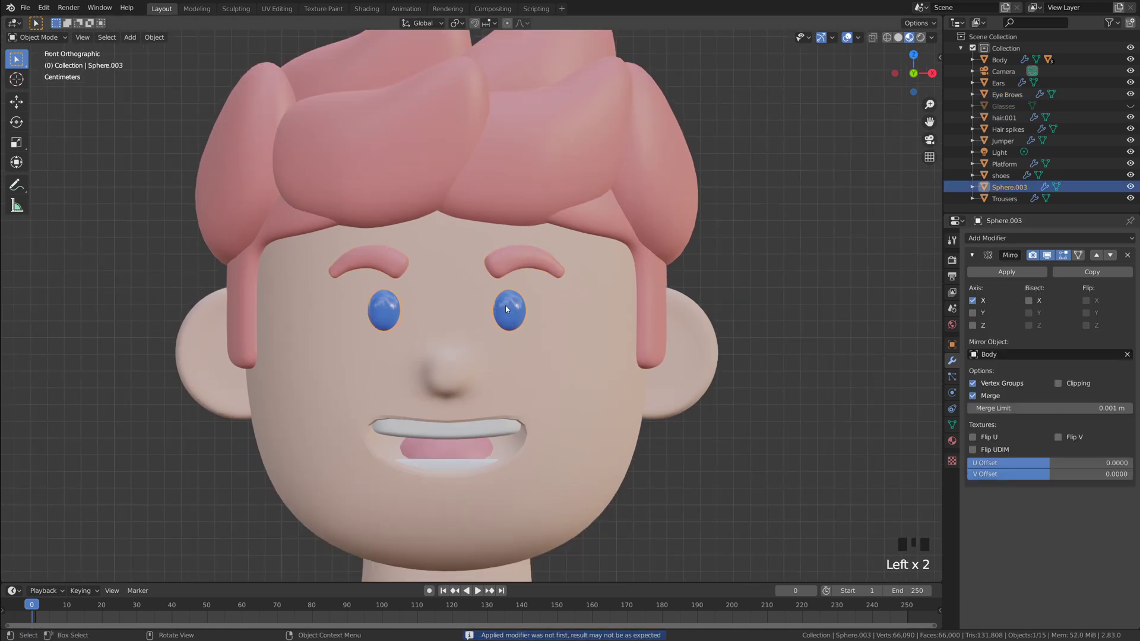
pyautogui.click(996, 275)
pyautogui.click(867, 335)
# - Apply the Mirror modifier on the ears, keeping their Subdivision modifier
pyautogui.click(709, 344)
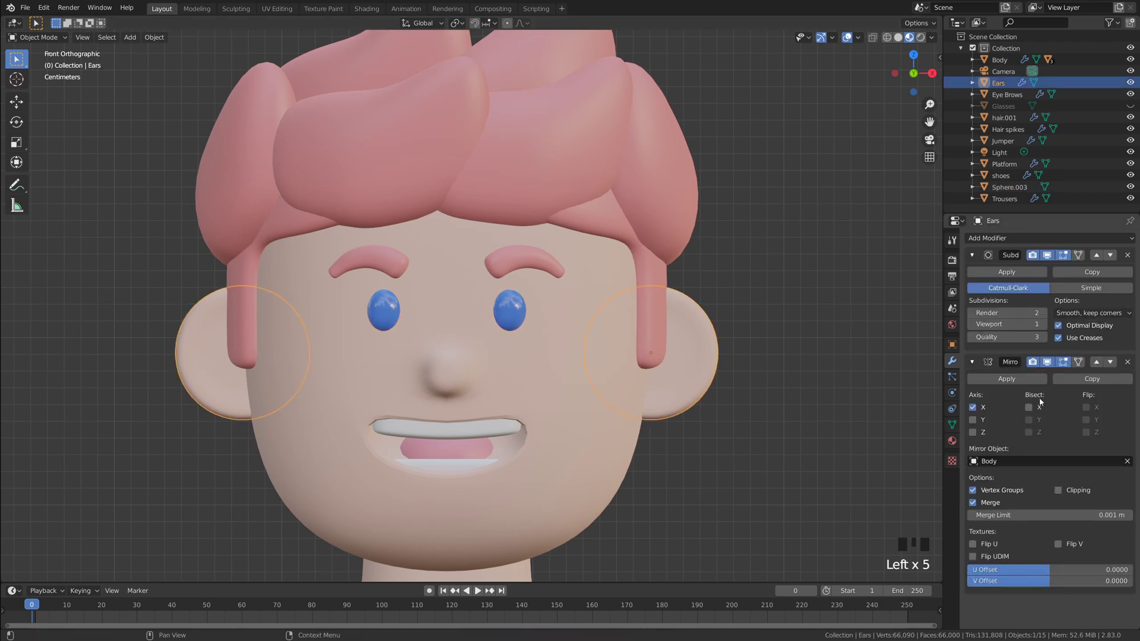
pyautogui.click(1006, 378)
pyautogui.click(784, 353)
pyautogui.scroll(-2, 784, 352)
pyautogui.scroll(1, 784, 356)
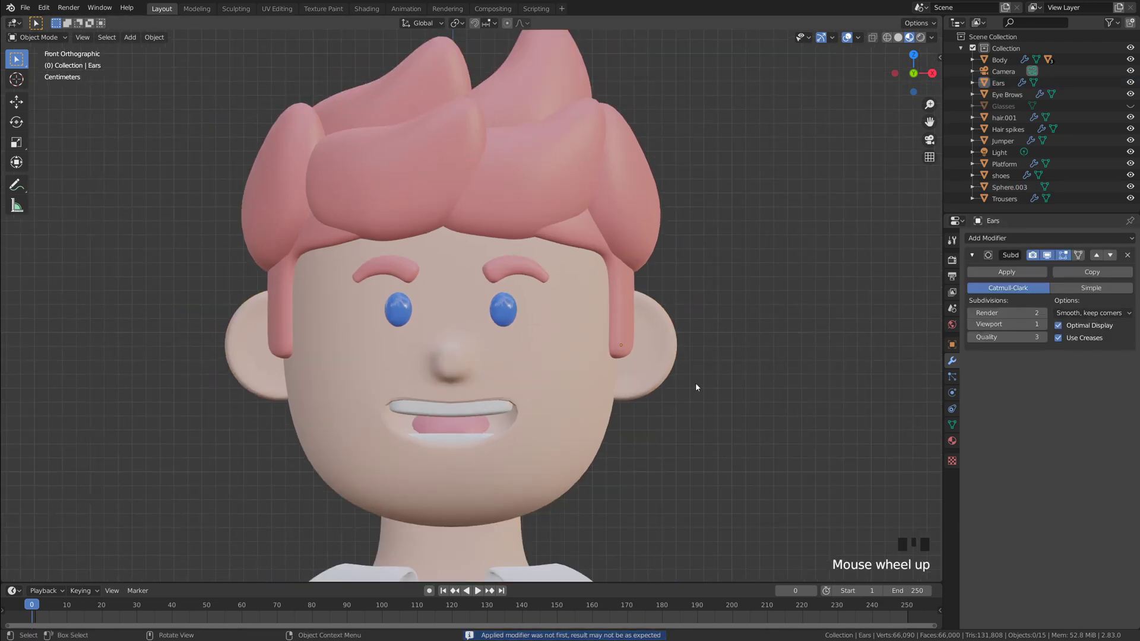
# - Check the teeth, tongue, eyebrows and ears for remaining modifiers
pyautogui.click(469, 409)
pyautogui.click(469, 415)
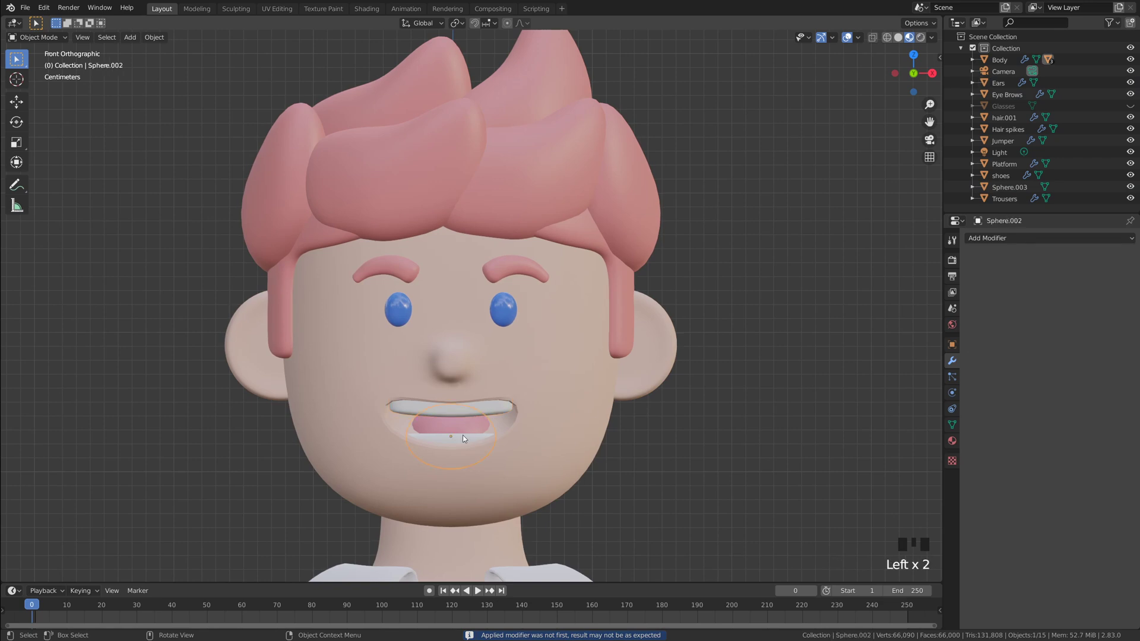
pyautogui.click(469, 423)
pyautogui.click(469, 427)
pyautogui.click(469, 428)
pyautogui.click(483, 412)
pyautogui.click(501, 270)
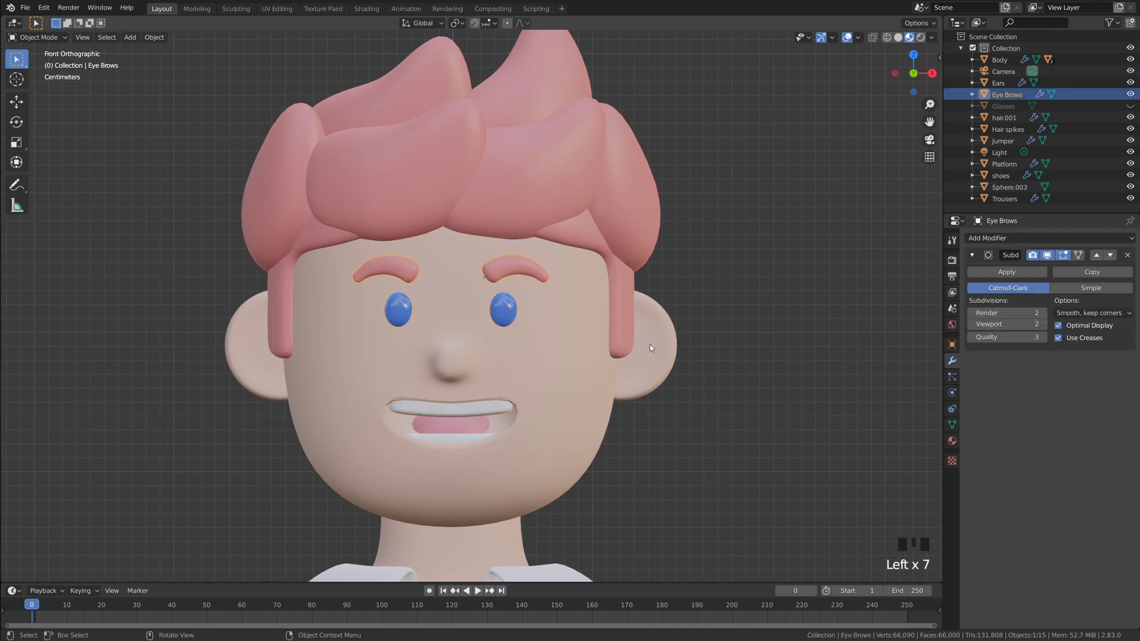
pyautogui.click(651, 350)
# - Join the hair, eyebrows, eyes, ears, teeth and tongue with the body into one object, keeping the body active
pyautogui.scroll(-2, 650, 351)
pyautogui.click(668, 345)
pyautogui.scroll(-1, 685, 327)
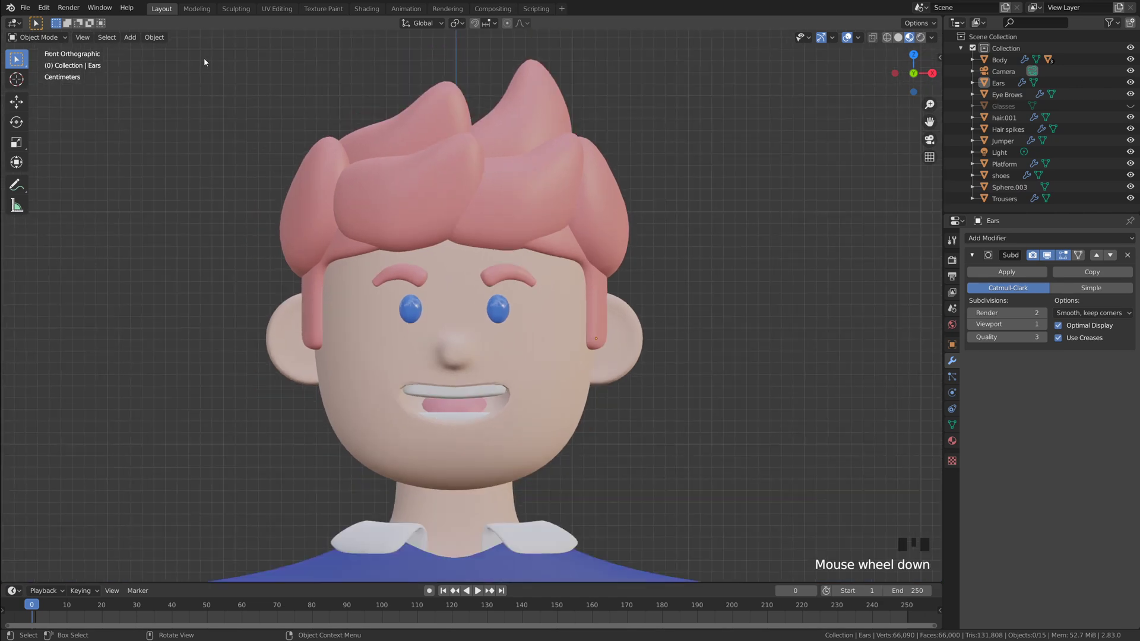
pyautogui.moveTo(204, 58); pyautogui.dragTo(752, 469)
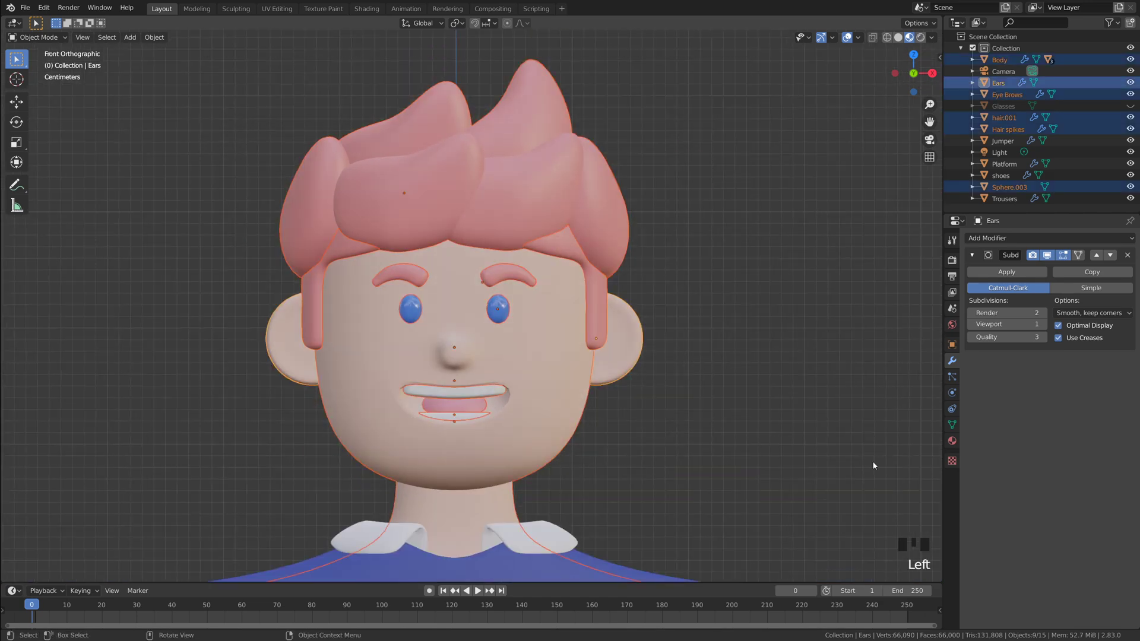
pyautogui.keyDown('shift'); pyautogui.click(553, 411); pyautogui.keyUp('shift')
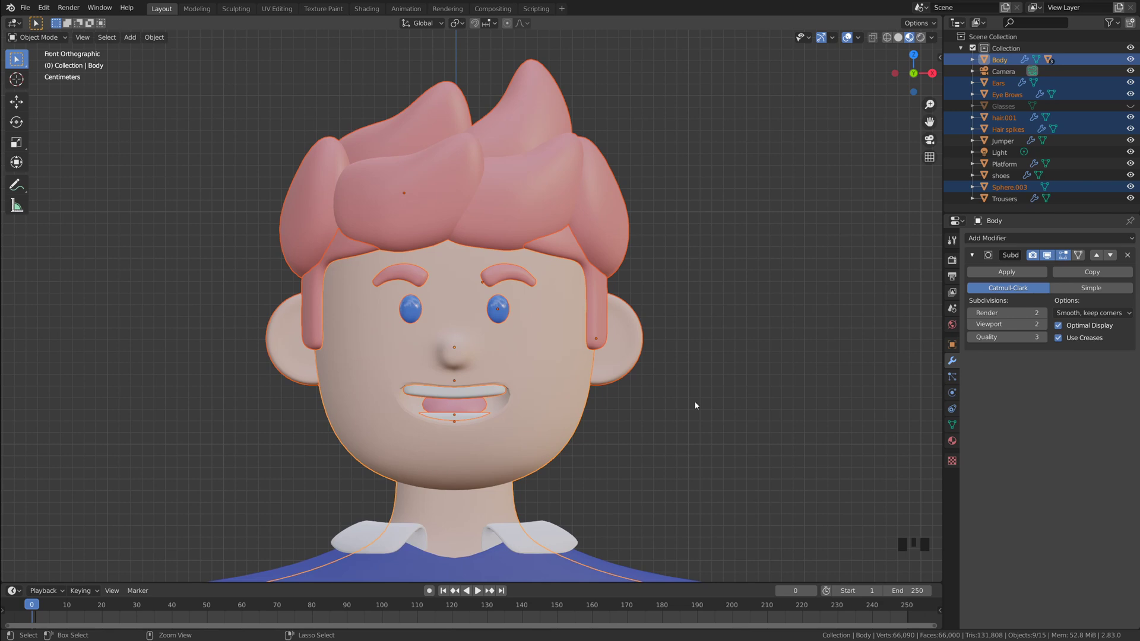
pyautogui.hotkey('ctrl', 'j')
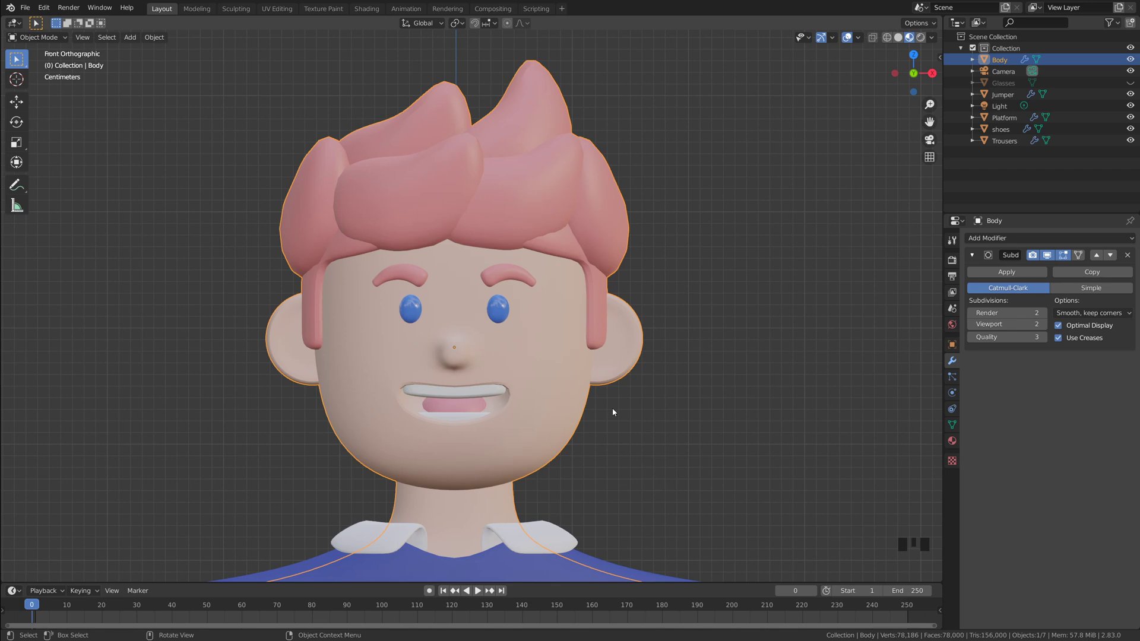
# - Inspect the joined head and body from the front and from an angle
pyautogui.scroll(-2, 628, 414)
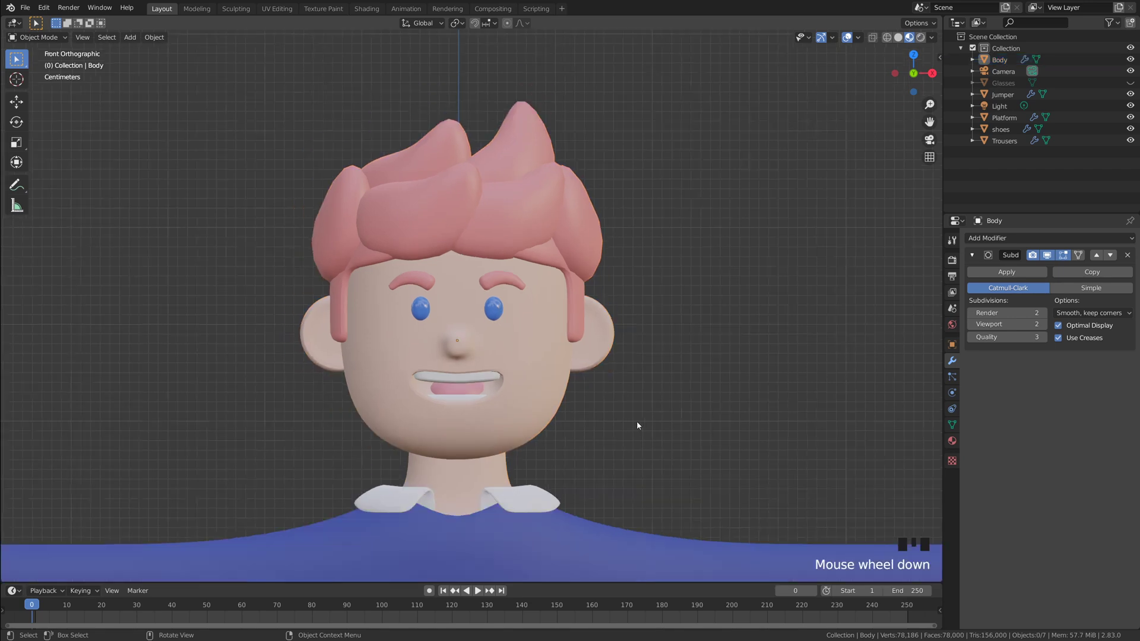
pyautogui.moveTo(636, 421); pyautogui.dragTo(479, 355, button='middle')
pyautogui.scroll(3, 443, 352)
pyautogui.press('`')
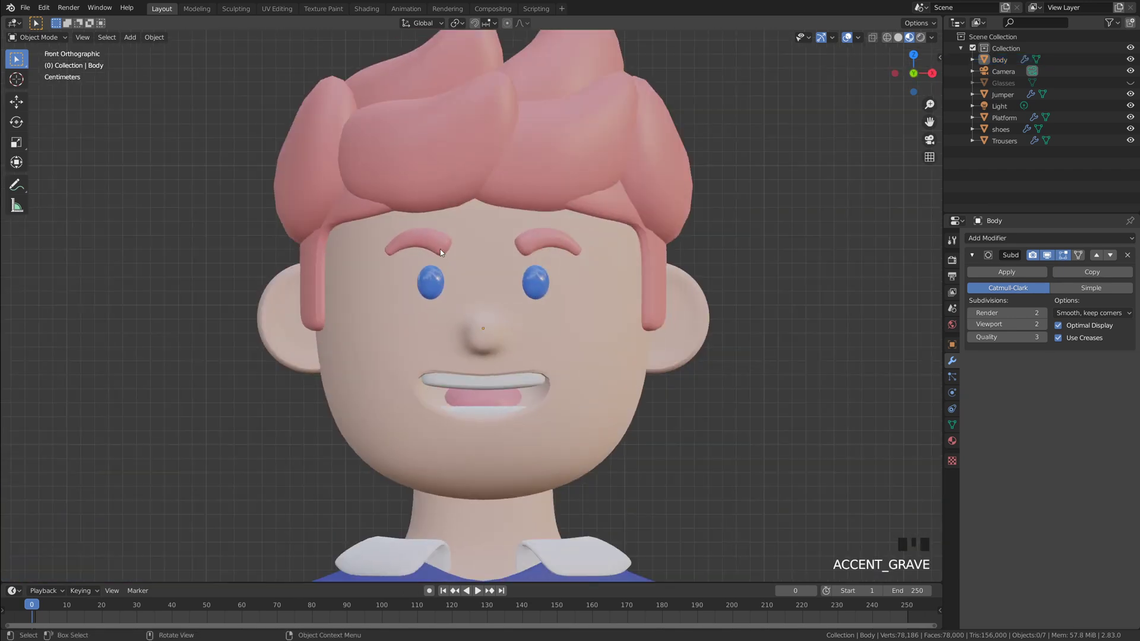
pyautogui.keyDown('shift'); pyautogui.moveTo(440, 248); pyautogui.dragTo(535, 382, button='middle'); pyautogui.keyUp('shift')
pyautogui.scroll(-2, 534, 382)
pyautogui.click(511, 326)
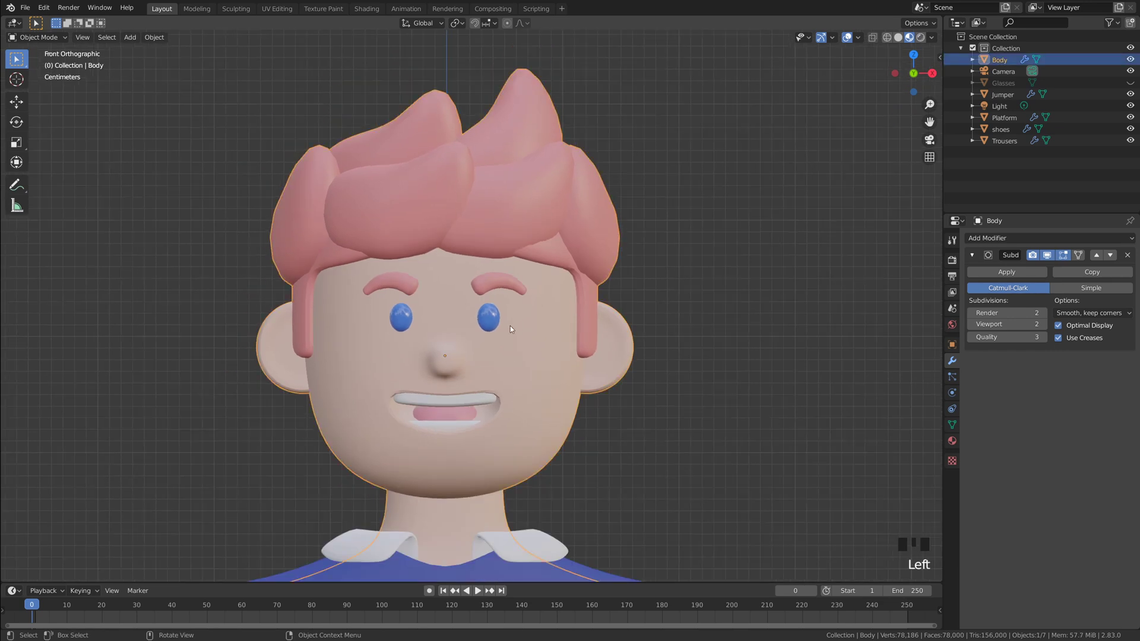
pyautogui.click(486, 362)
pyautogui.click(461, 400)
pyautogui.click(460, 400)
pyautogui.moveTo(461, 400); pyautogui.dragTo(654, 396, button='middle')
pyautogui.click(653, 396)
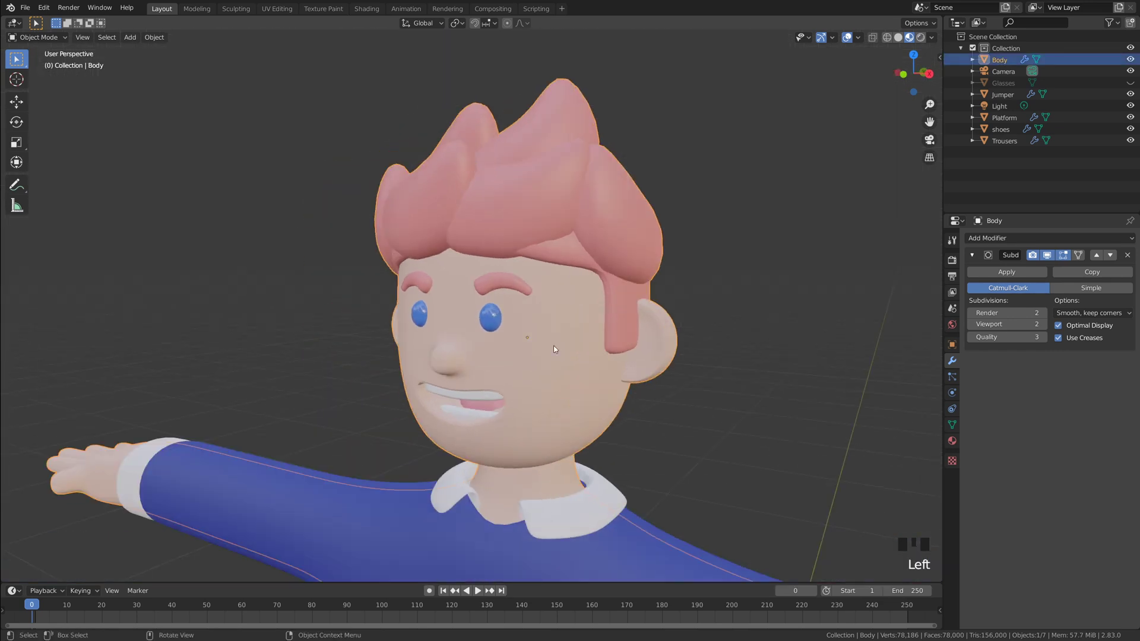
pyautogui.click(664, 403)
pyautogui.click(653, 397)
pyautogui.click(640, 393)
pyautogui.click(667, 390)
pyautogui.click(667, 390)
pyautogui.press('`')
pyautogui.scroll(2, 639, 310)
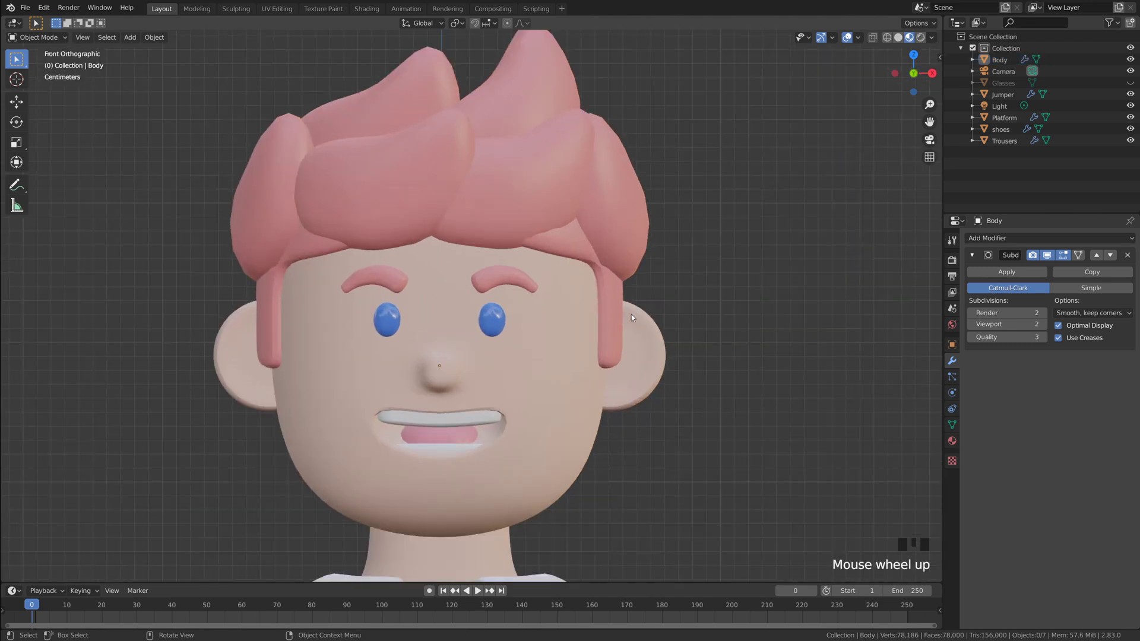
# - Check in Edit Mode that the body's eyes, eyebrows and ears can be selected as linked parts, and return to Object Mode
pyautogui.click(533, 331)
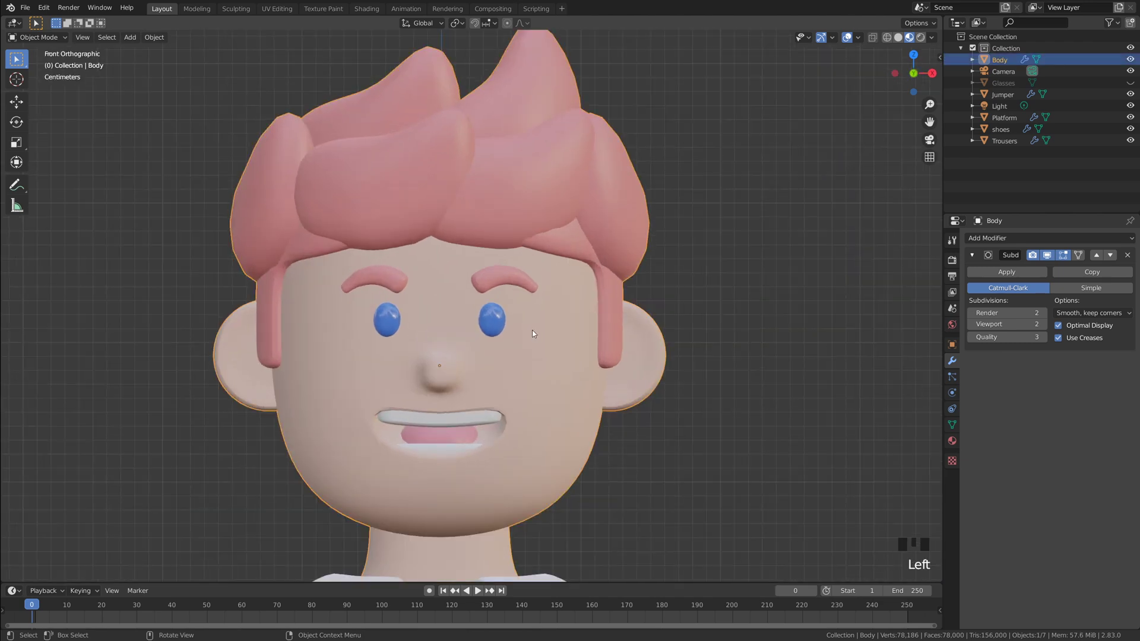
pyautogui.press('Tab')
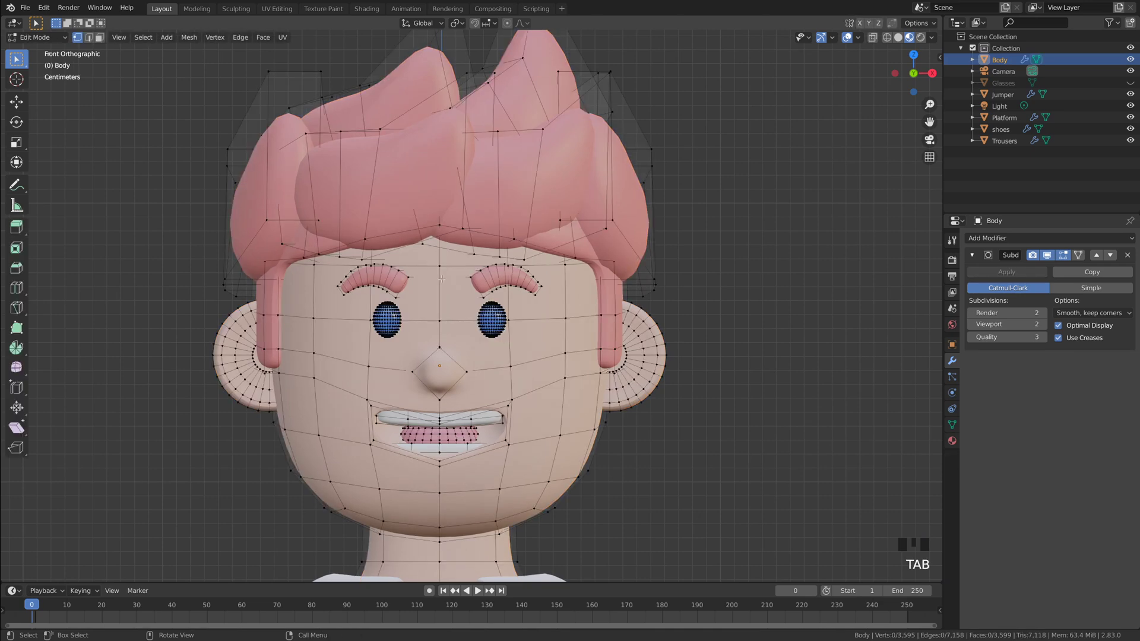
pyautogui.scroll(-1, 675, 357)
pyautogui.scroll(1, 676, 357)
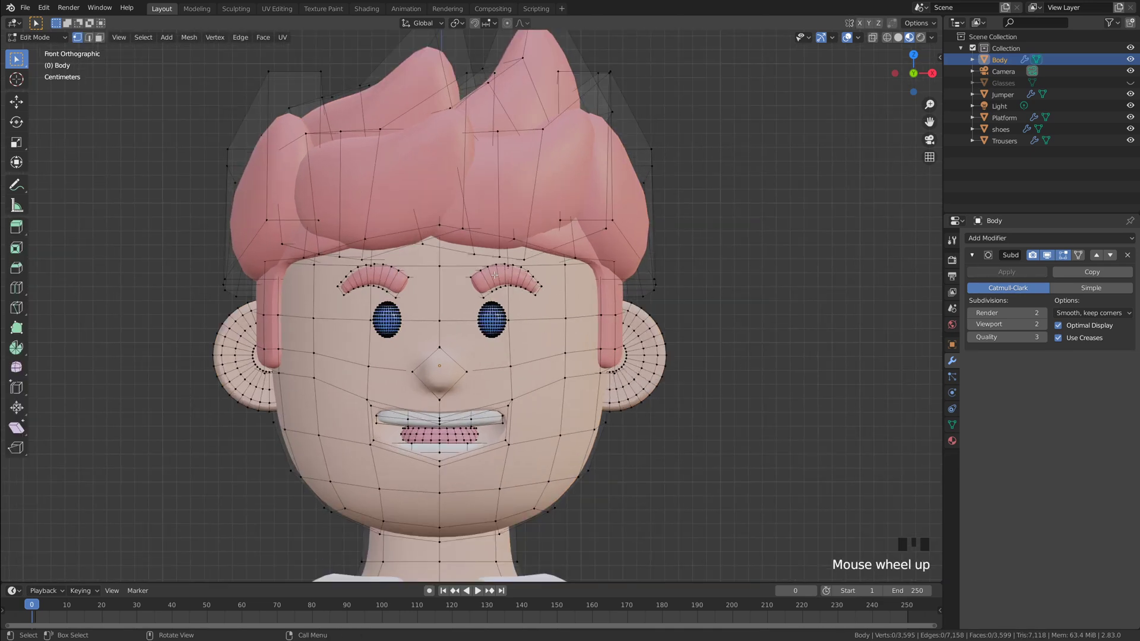
pyautogui.press('l')
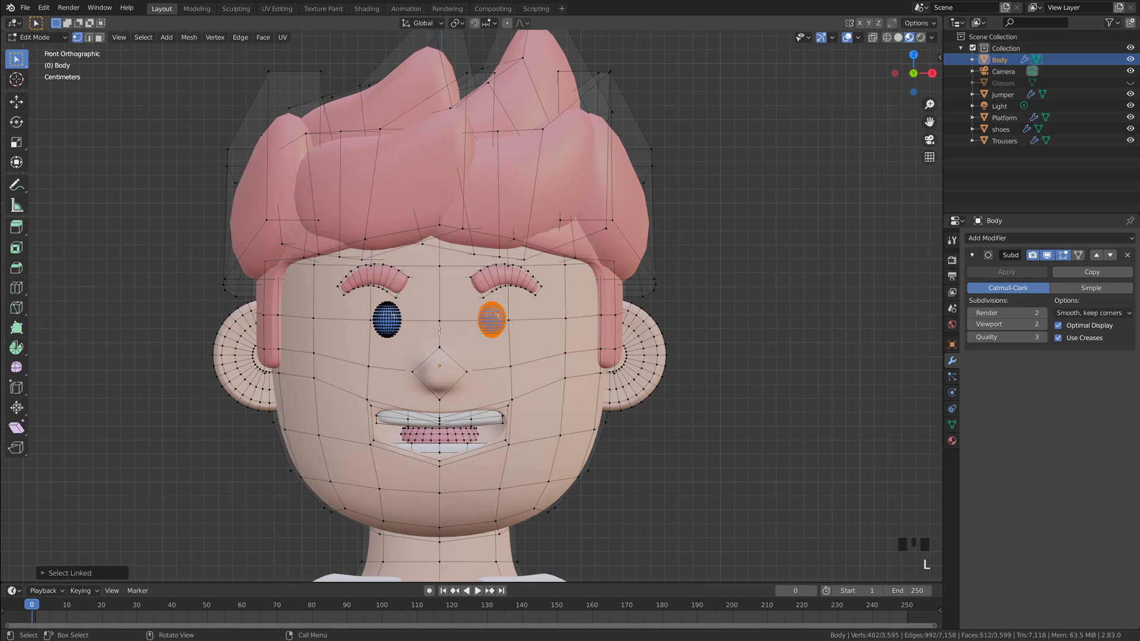
pyautogui.press('l')
pyautogui.press('l')
pyautogui.press('l')
pyautogui.press('l')
pyautogui.press('l')
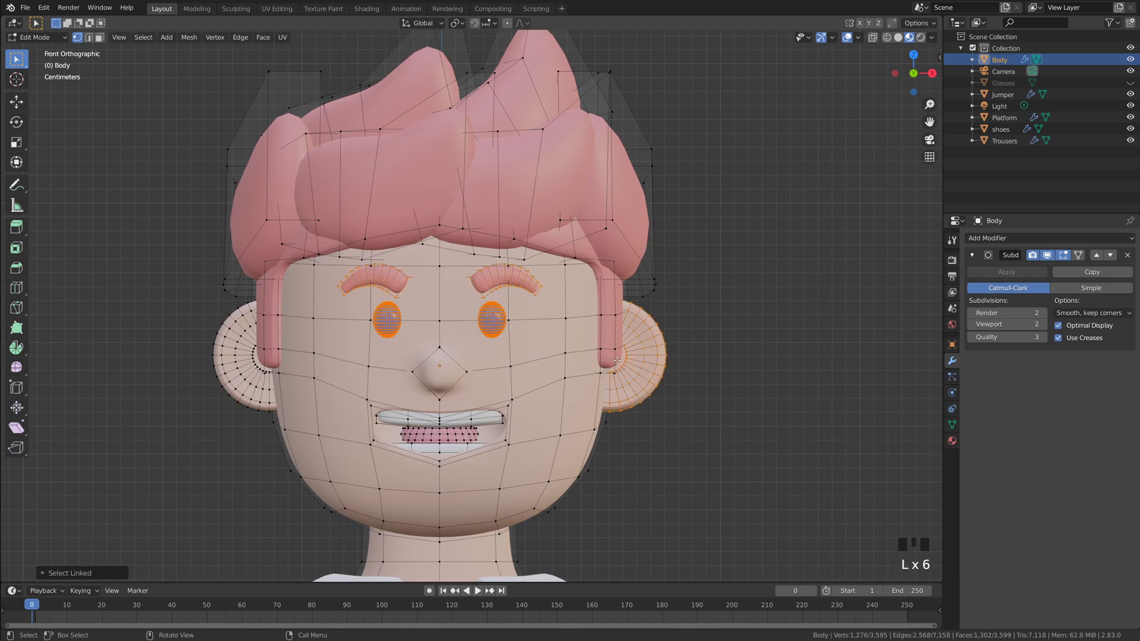
pyautogui.press('l')
pyautogui.click(706, 449)
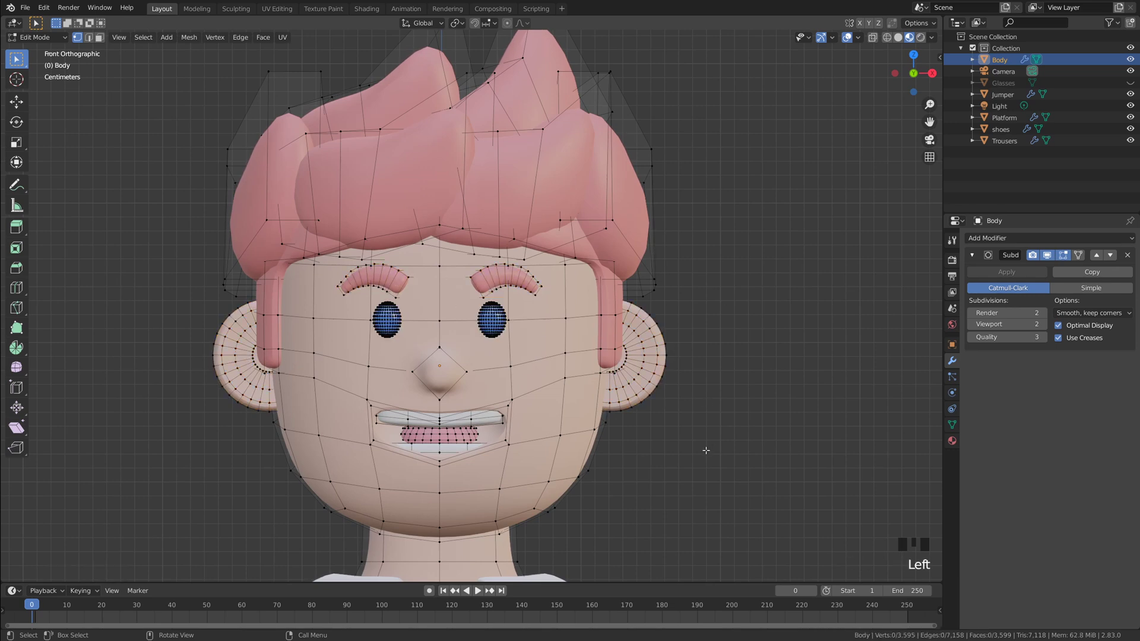
pyautogui.press('Tab')
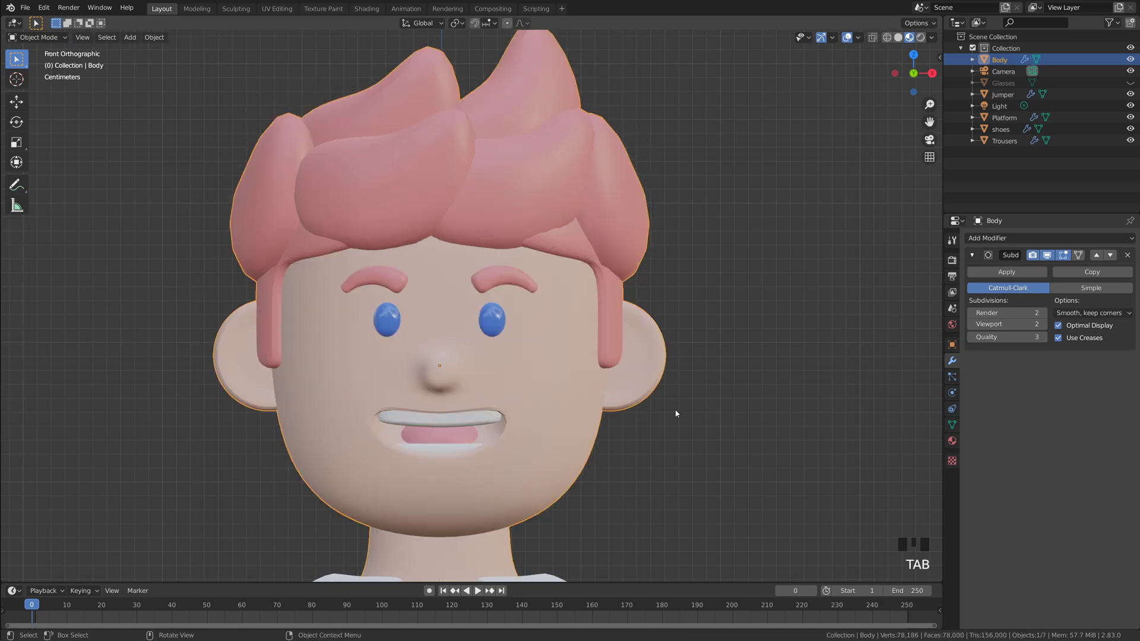
# - Check in the preferences that the Rigify add-on is enabled by searching the add-ons for "rig"
pyautogui.scroll(-8, 675, 412)
pyautogui.keyDown('shift'); pyautogui.moveTo(674, 414); pyautogui.dragTo(620, 332, button='middle'); pyautogui.keyUp('shift')
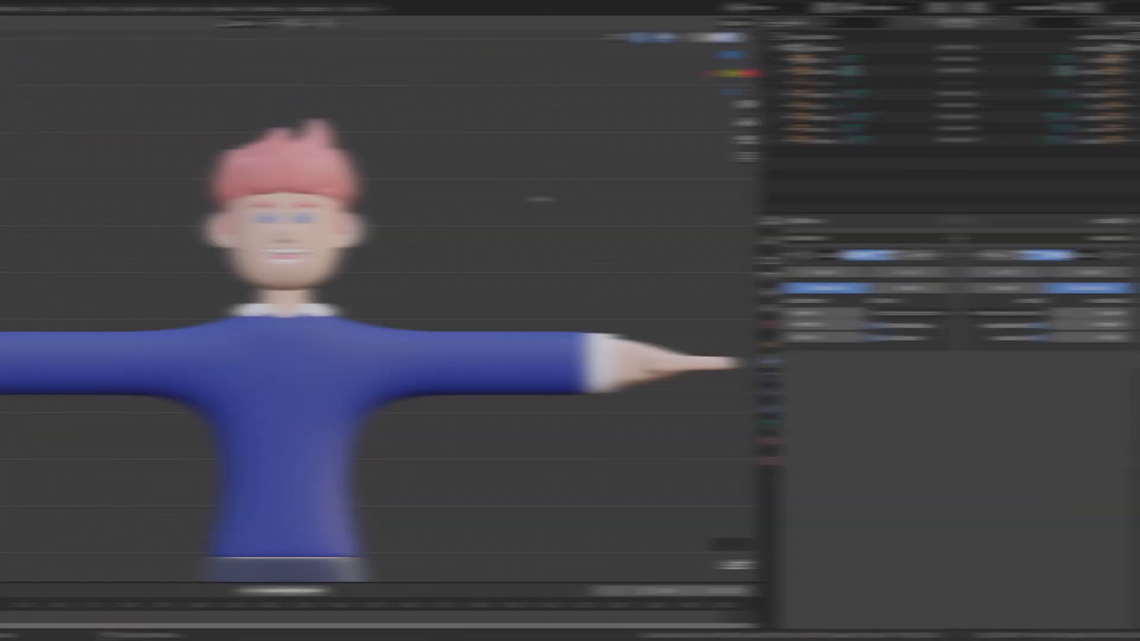
pyautogui.click(722, 199)
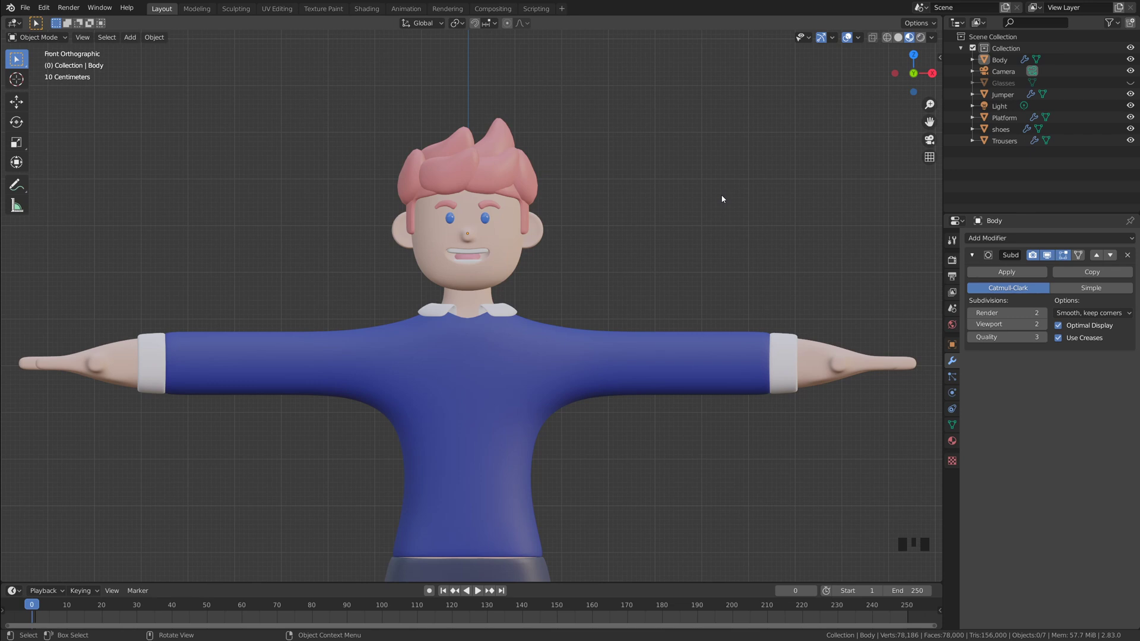
pyautogui.scroll(-3, 619, 371)
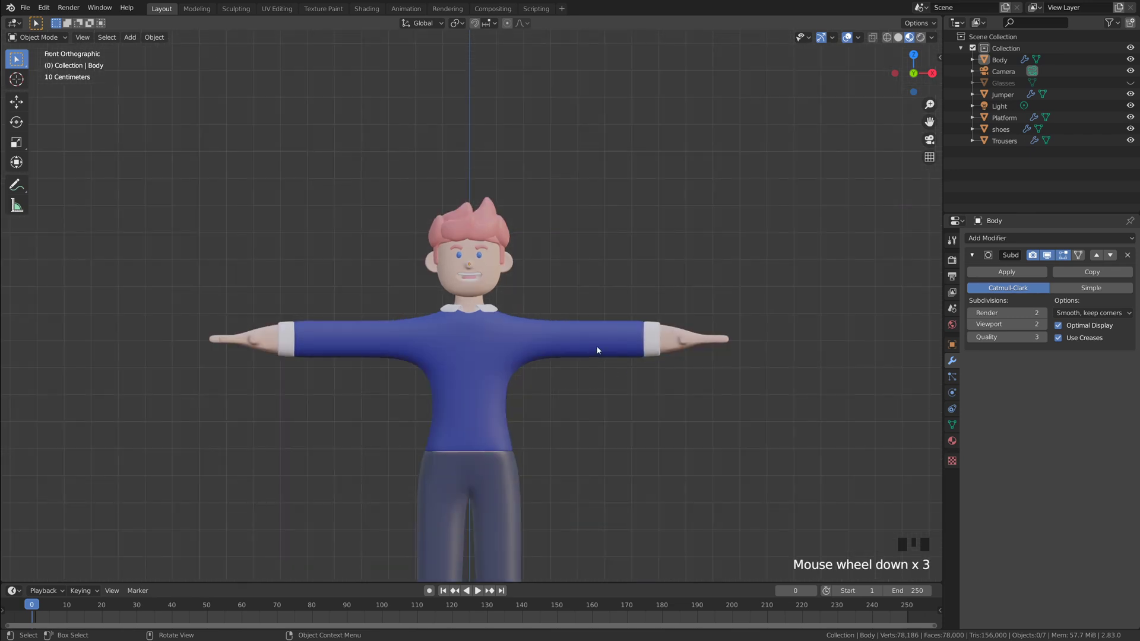
pyautogui.scroll(2, 601, 342)
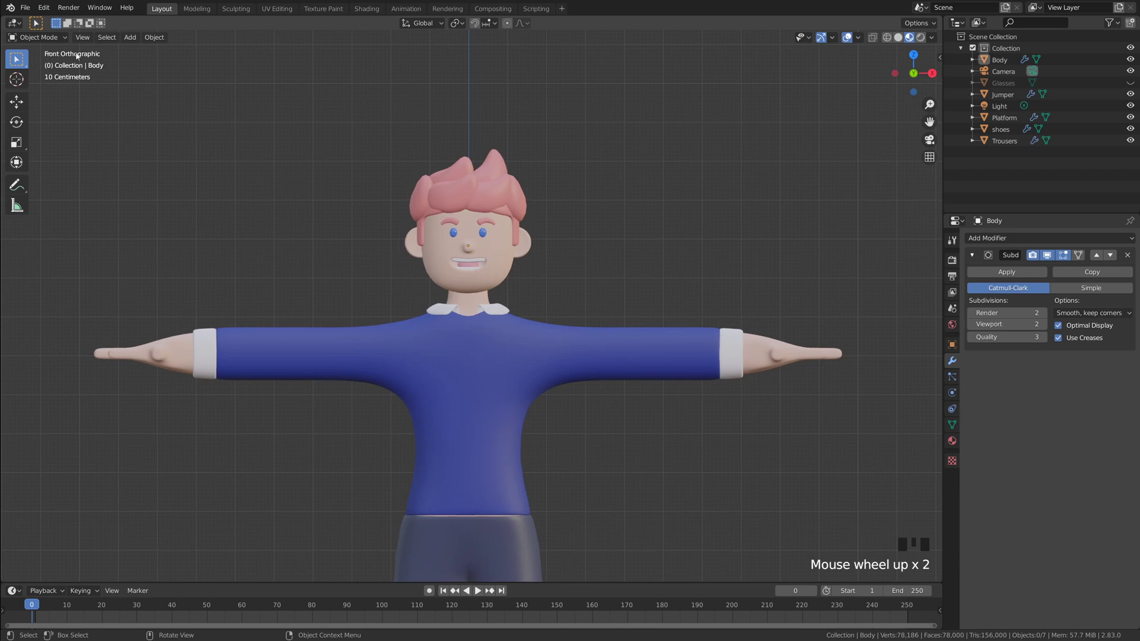
pyautogui.click(44, 7)
pyautogui.click(69, 171)
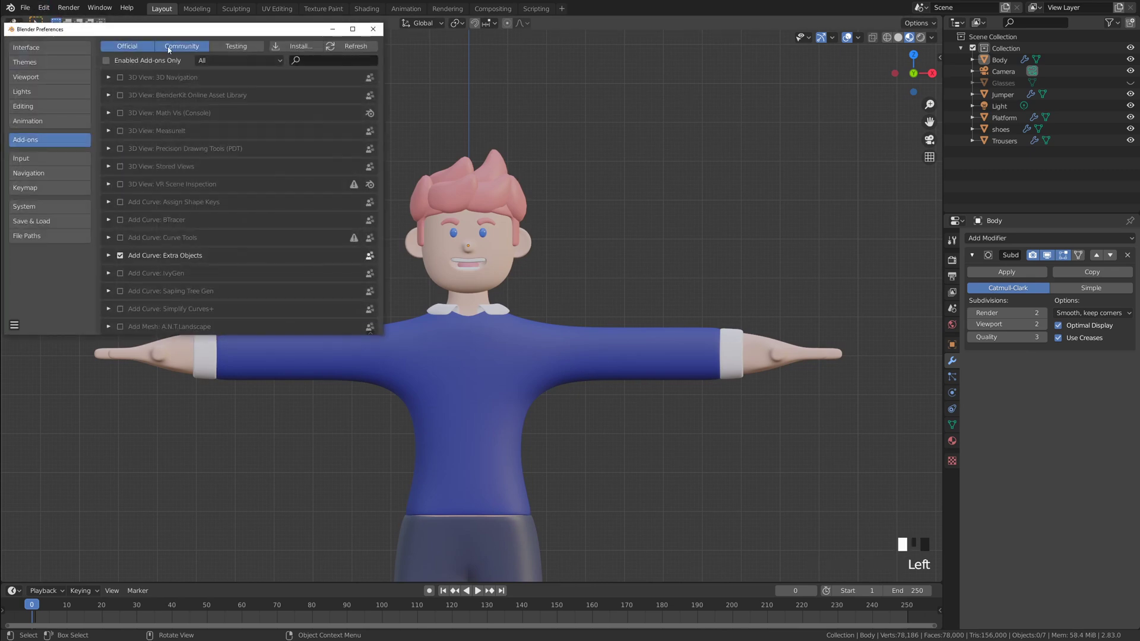
pyautogui.click(485, 121)
pyautogui.write('rig')
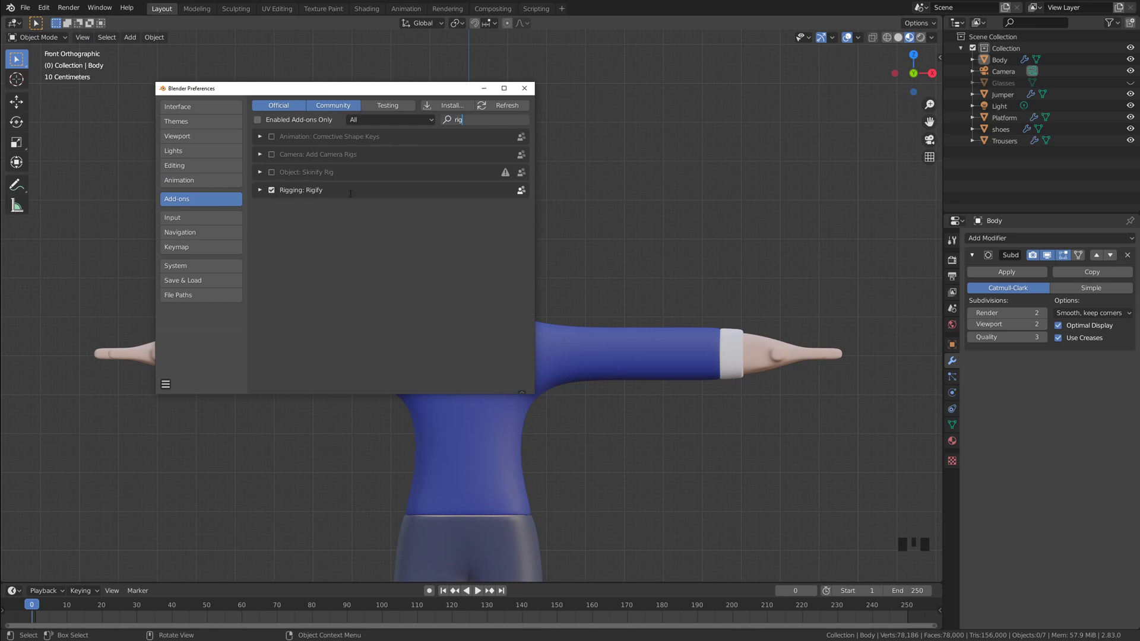
pyautogui.click(534, 89)
# - Hide the platform beneath the character's feet
pyautogui.scroll(-4, 558, 309)
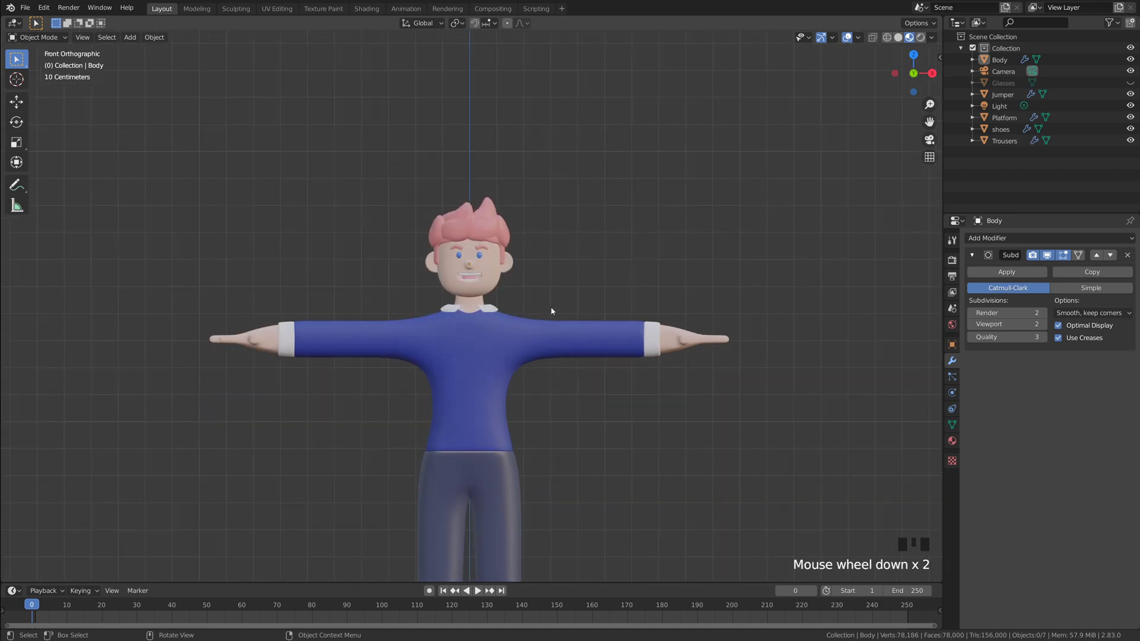
pyautogui.keyDown('shift'); pyautogui.moveTo(561, 304); pyautogui.dragTo(575, 231, button='middle'); pyautogui.keyUp('shift')
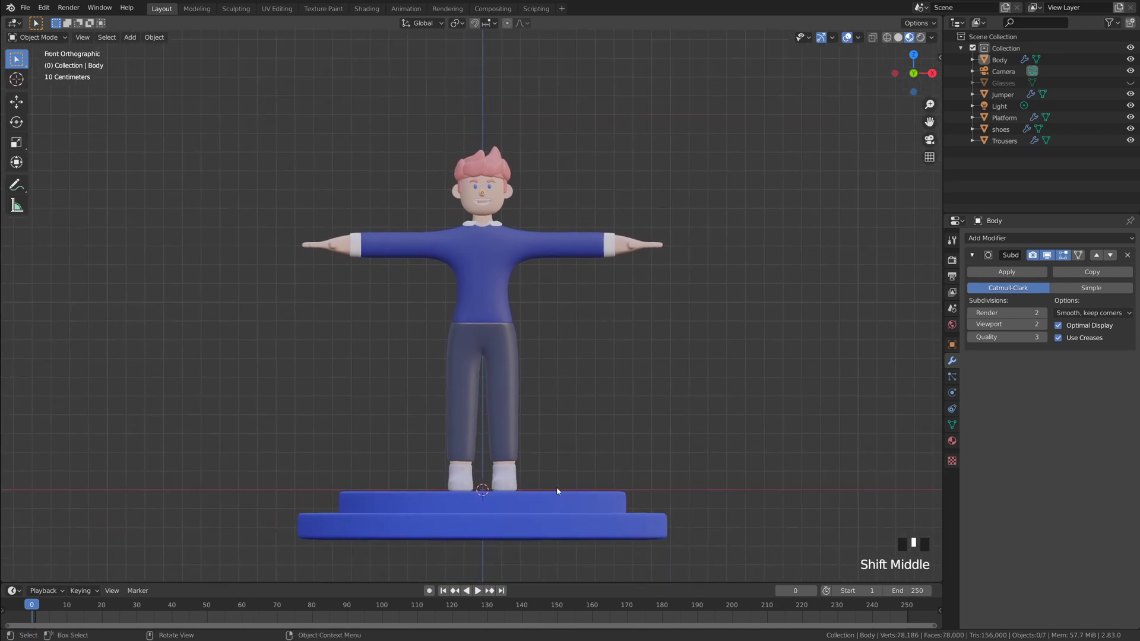
pyautogui.click(564, 502)
pyautogui.keyDown('shift'); pyautogui.moveTo(611, 385); pyautogui.dragTo(585, 383, button='middle'); pyautogui.keyUp('shift')
pyautogui.press('h')
pyautogui.scroll(1, 635, 429)
pyautogui.scroll(1, 518, 410)
pyautogui.scroll(-1, 568, 396)
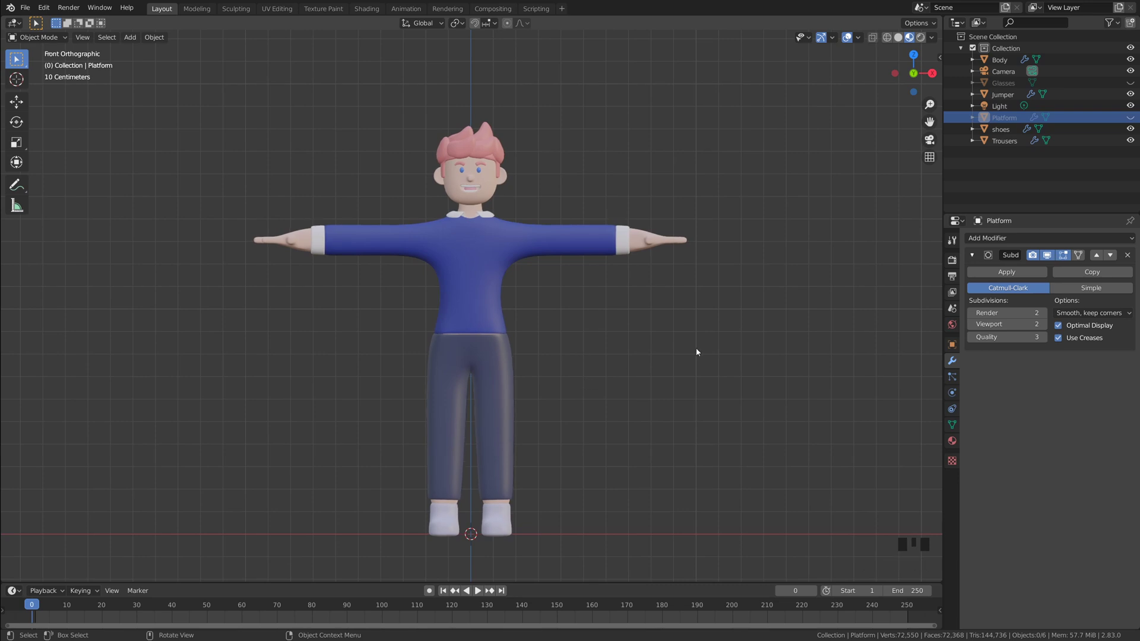
# - Add a Basic Human (Meta-Rig) armature at the world origin
pyautogui.hotkey('shift', 'a')
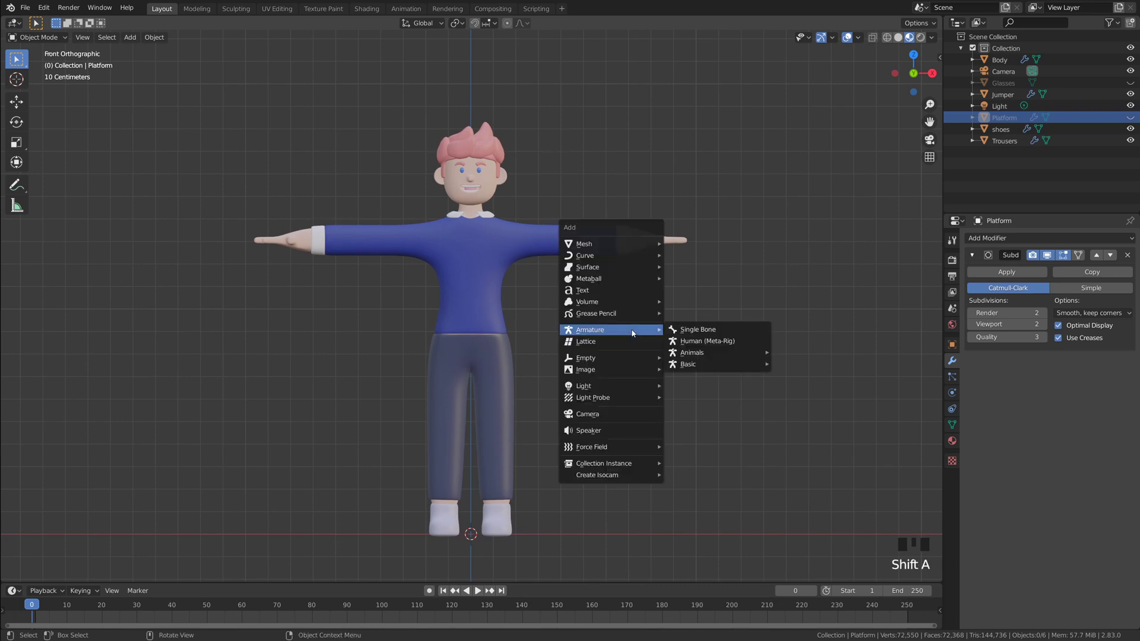
pyautogui.moveTo(583, 330)
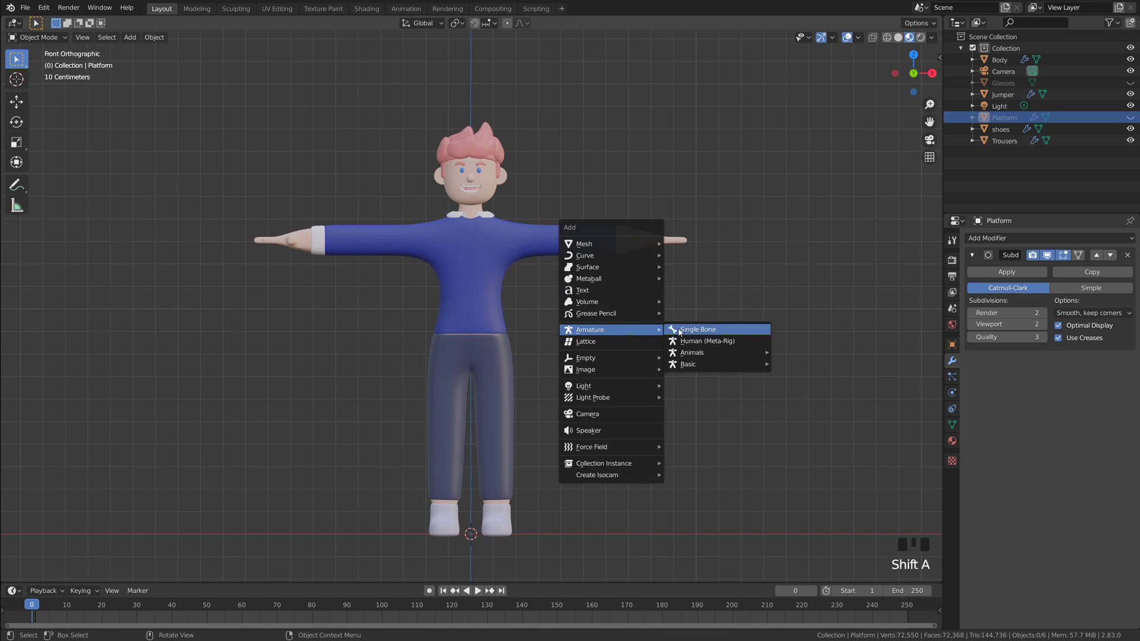
pyautogui.moveTo(683, 367)
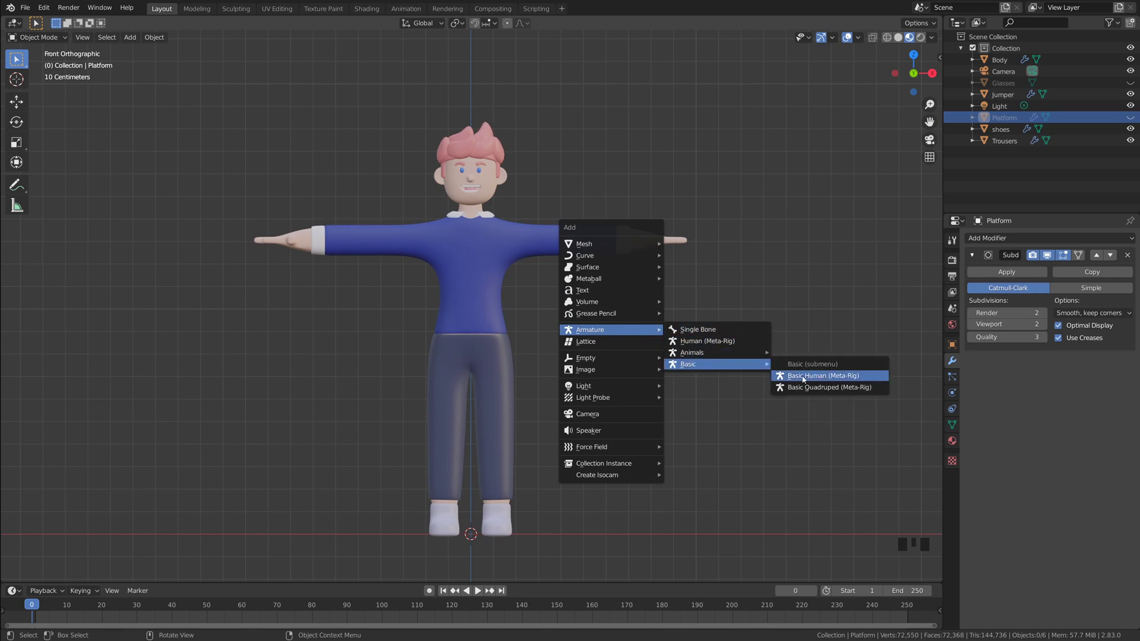
pyautogui.click(840, 382)
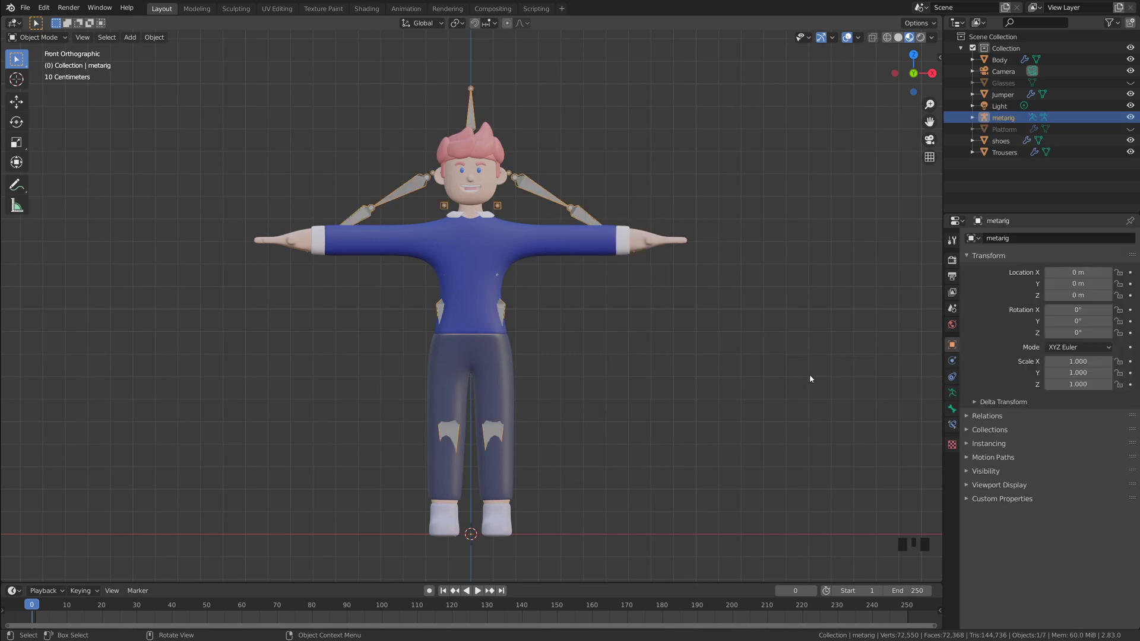
# - Set the viewport to Solid shading with X-Ray on to show the armature through the character
pyautogui.scroll(-1, 648, 355)
pyautogui.scroll(1, 647, 355)
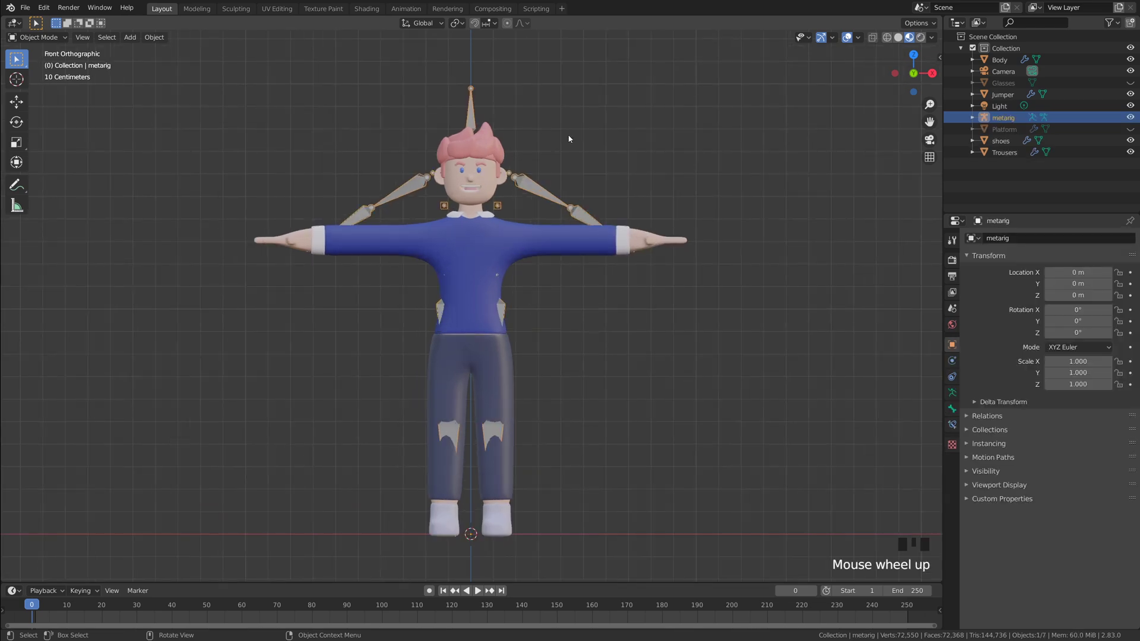
pyautogui.keyDown('shift'); pyautogui.moveTo(569, 139); pyautogui.dragTo(536, 151, button='middle'); pyautogui.keyUp('shift')
pyautogui.click(898, 37)
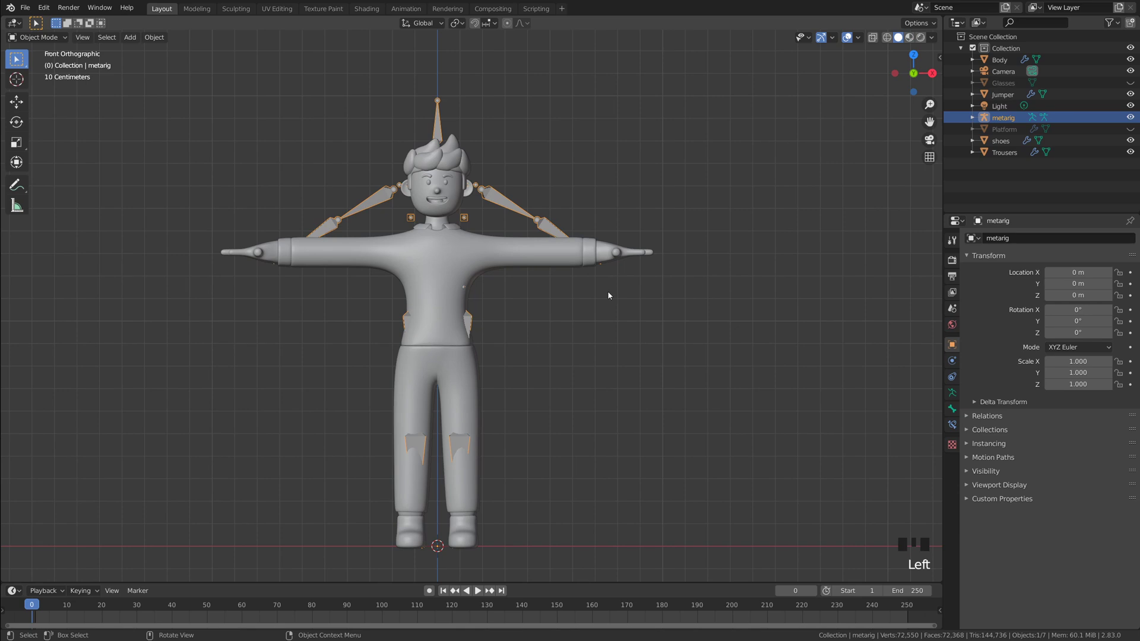
pyautogui.hotkey('alt', 'z')
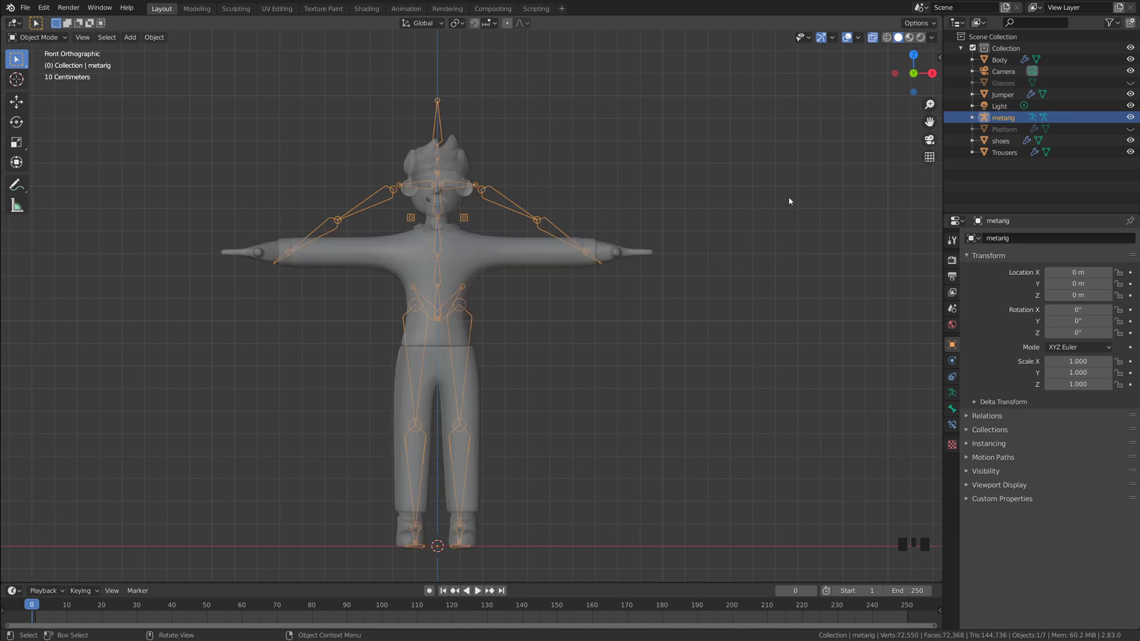
# - Scale the meta-rig uniformly to about 0.824 to fit the character's height, and check the fit from several angles
pyautogui.press('s')
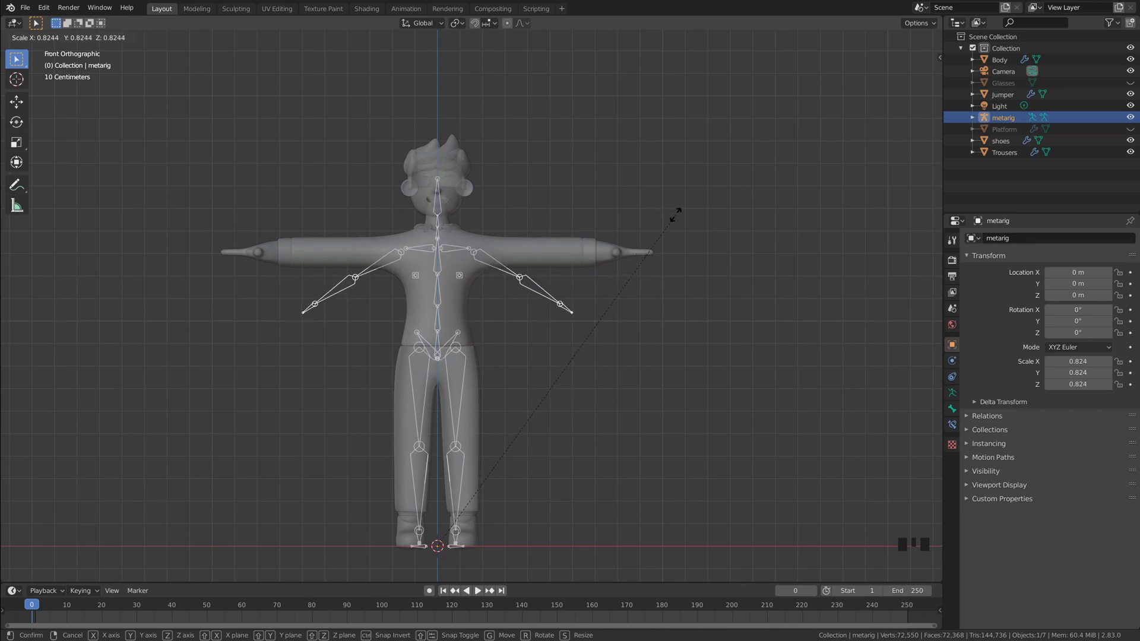
pyautogui.click(676, 215)
pyautogui.click(700, 304)
pyautogui.moveTo(699, 305); pyautogui.dragTo(605, 330, button='middle')
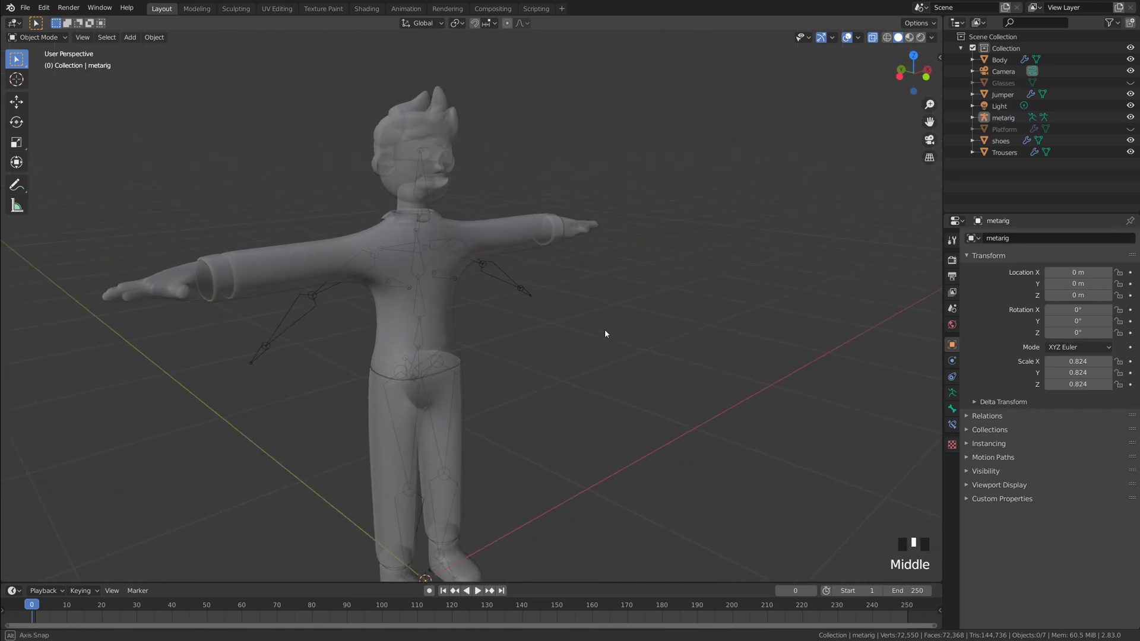
pyautogui.scroll(-2, 537, 350)
pyautogui.moveTo(537, 349); pyautogui.dragTo(536, 315, button='middle')
pyautogui.scroll(2, 535, 315)
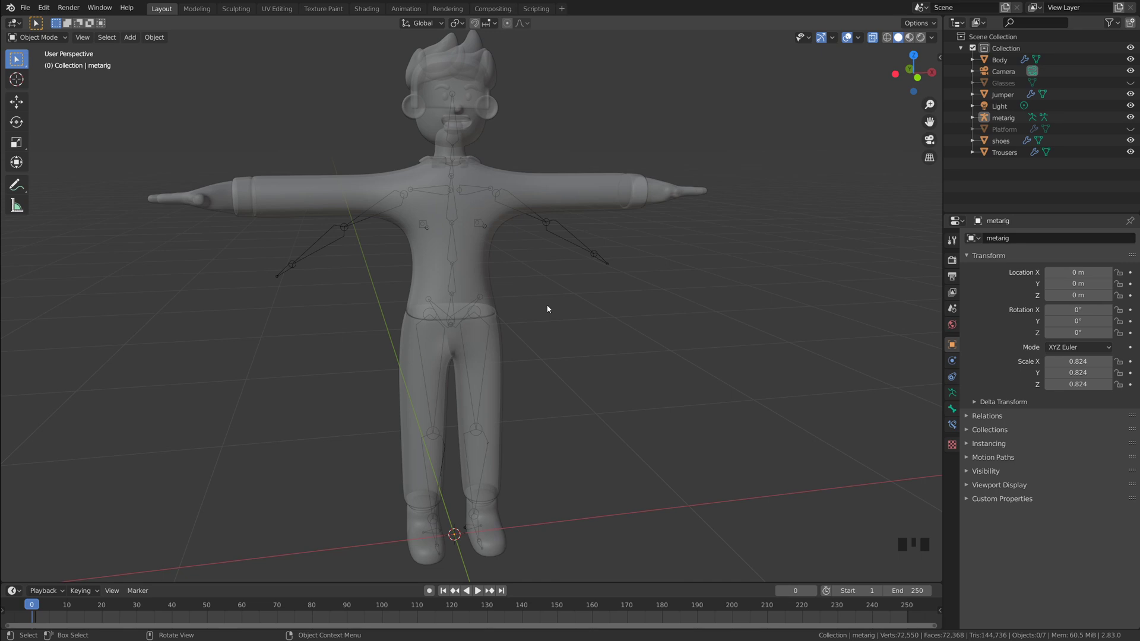
# - Select the meta-rig and switch it to Edit Mode in the front view, framing the arms and torso
pyautogui.press('`')
pyautogui.keyDown('shift'); pyautogui.moveTo(402, 147); pyautogui.dragTo(550, 338, button='middle'); pyautogui.keyUp('shift')
pyautogui.click(564, 277)
pyautogui.scroll(1, 566, 277)
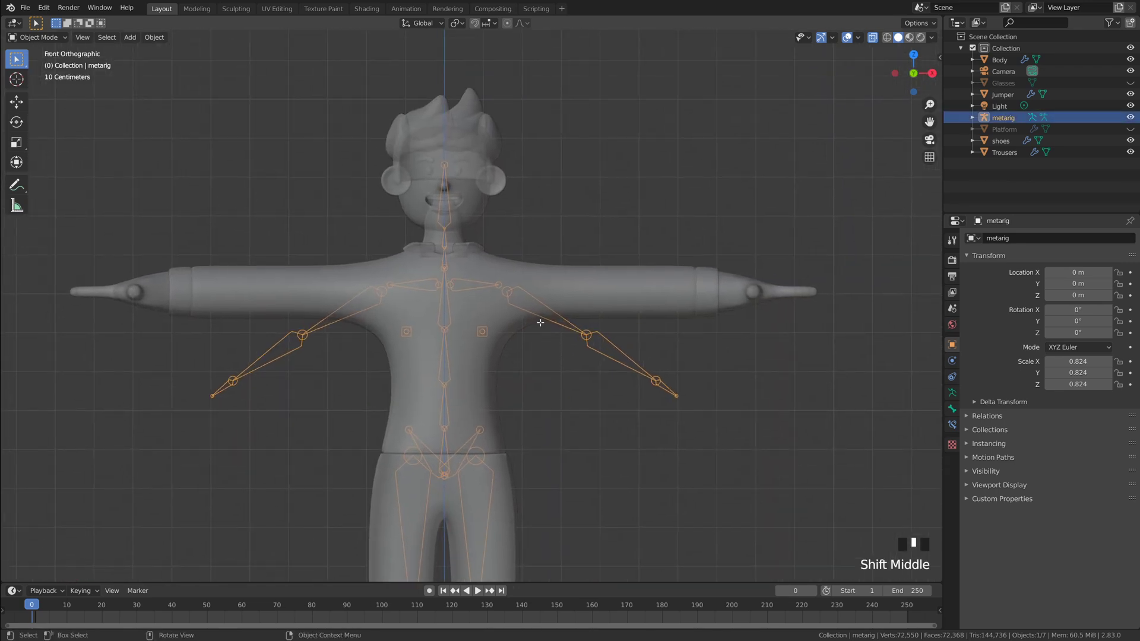
pyautogui.press('Tab')
pyautogui.scroll(1, 618, 331)
pyautogui.keyDown('shift'); pyautogui.moveTo(618, 330); pyautogui.dragTo(674, 364, button='middle'); pyautogui.keyUp('shift')
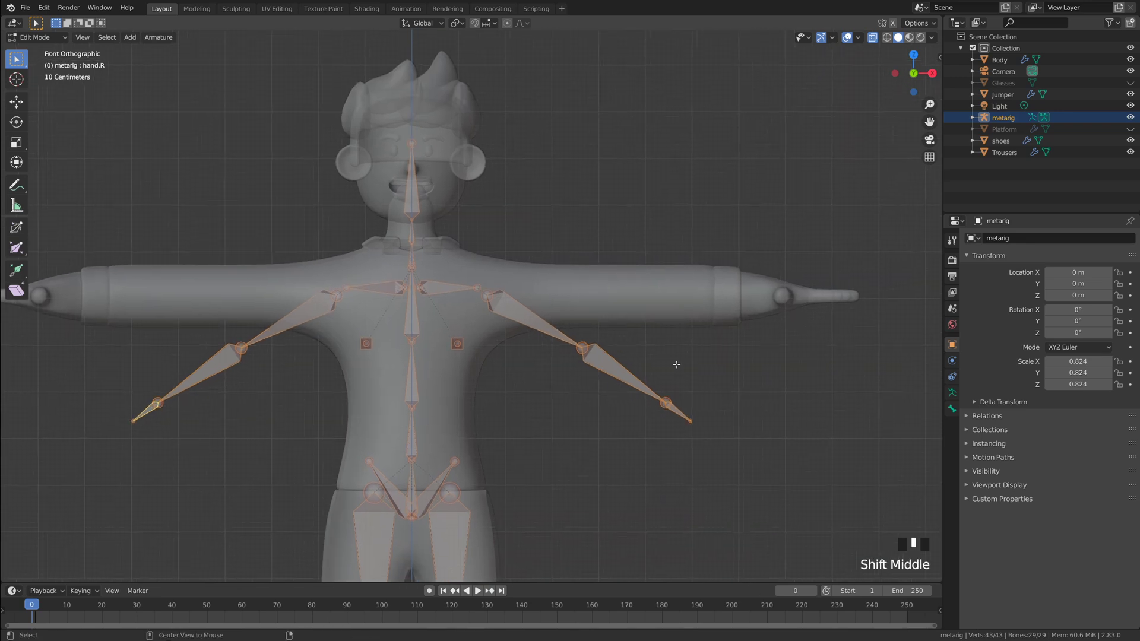
pyautogui.scroll(-1, 605, 422)
pyautogui.keyDown('shift'); pyautogui.moveTo(605, 422); pyautogui.dragTo(610, 367, button='middle'); pyautogui.keyUp('shift')
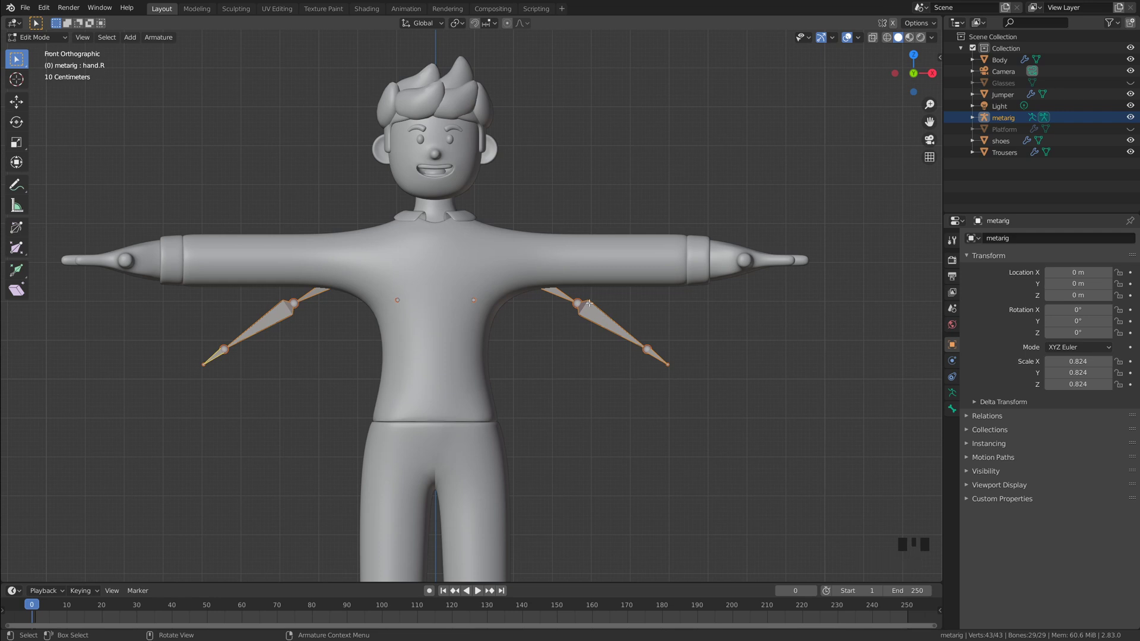
# - Set the armature to display In Front of the character mesh with X-Ray off, and inspect its bones from the side
pyautogui.click(952, 394)
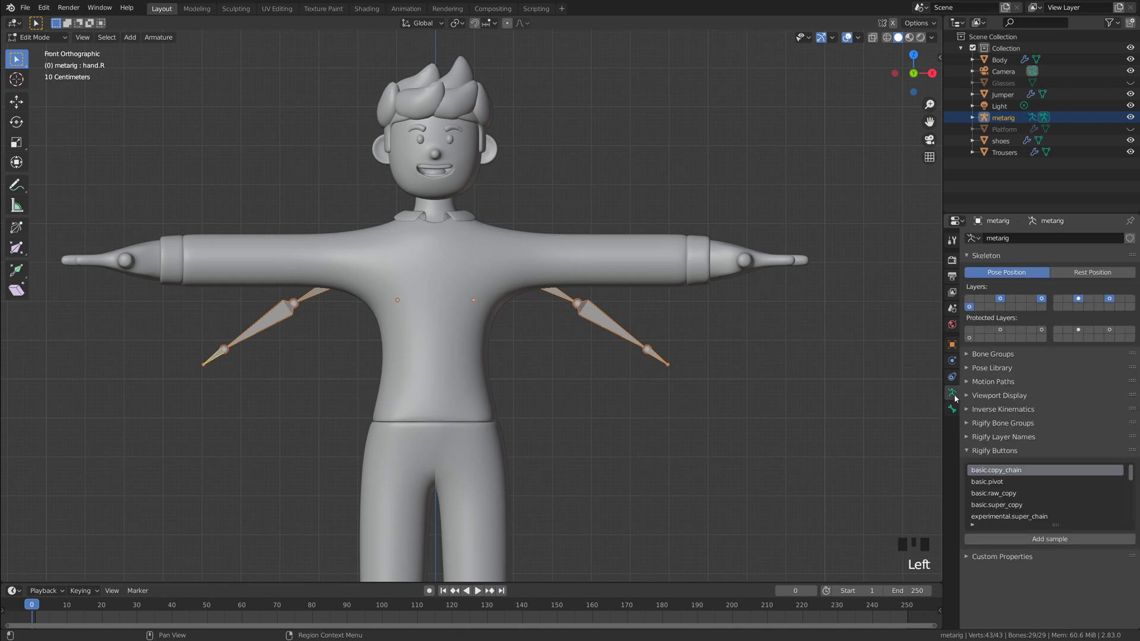
pyautogui.click(988, 397)
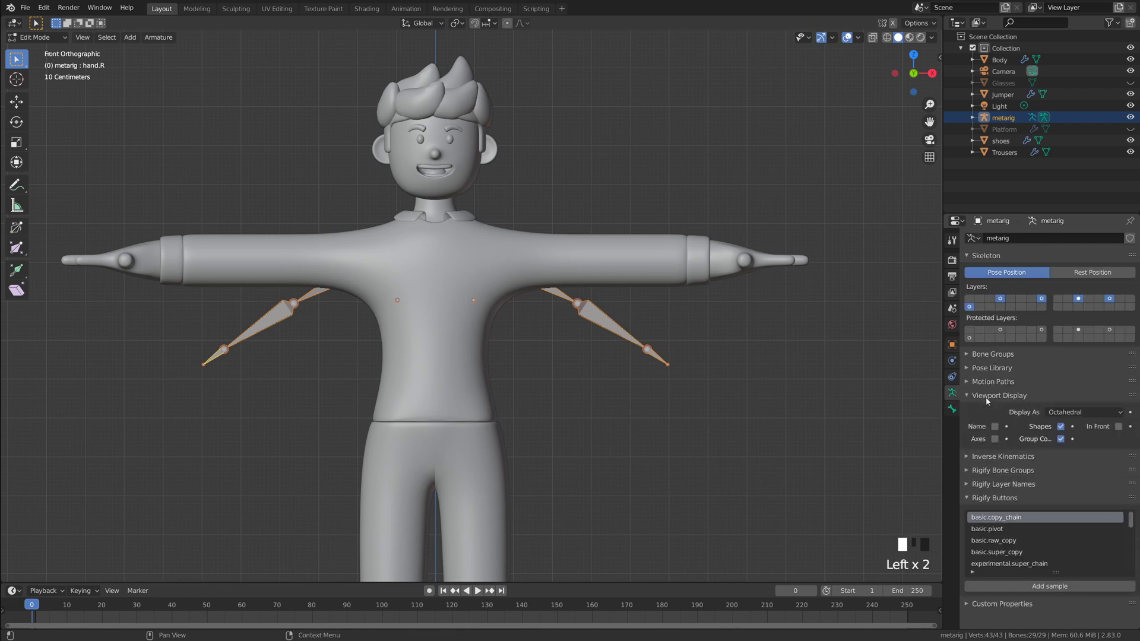
pyautogui.click(1119, 427)
pyautogui.click(725, 306)
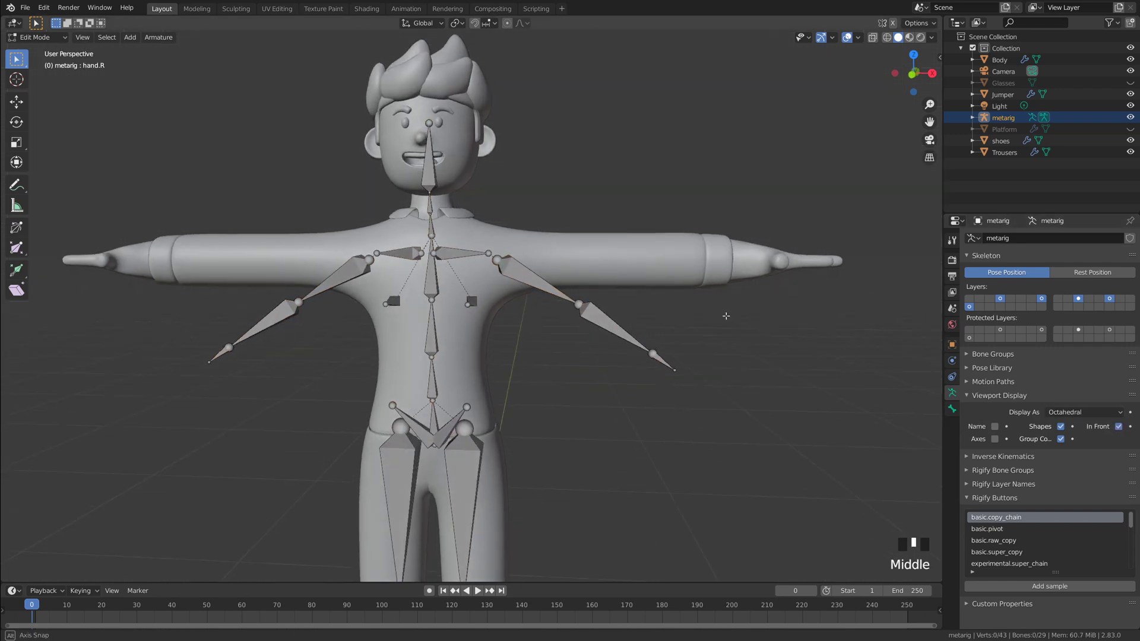
pyautogui.hotkey('alt', 'z')
pyautogui.hotkey('alt', 'z')
pyautogui.click(738, 338)
pyautogui.moveTo(738, 338); pyautogui.dragTo(580, 292, button='middle')
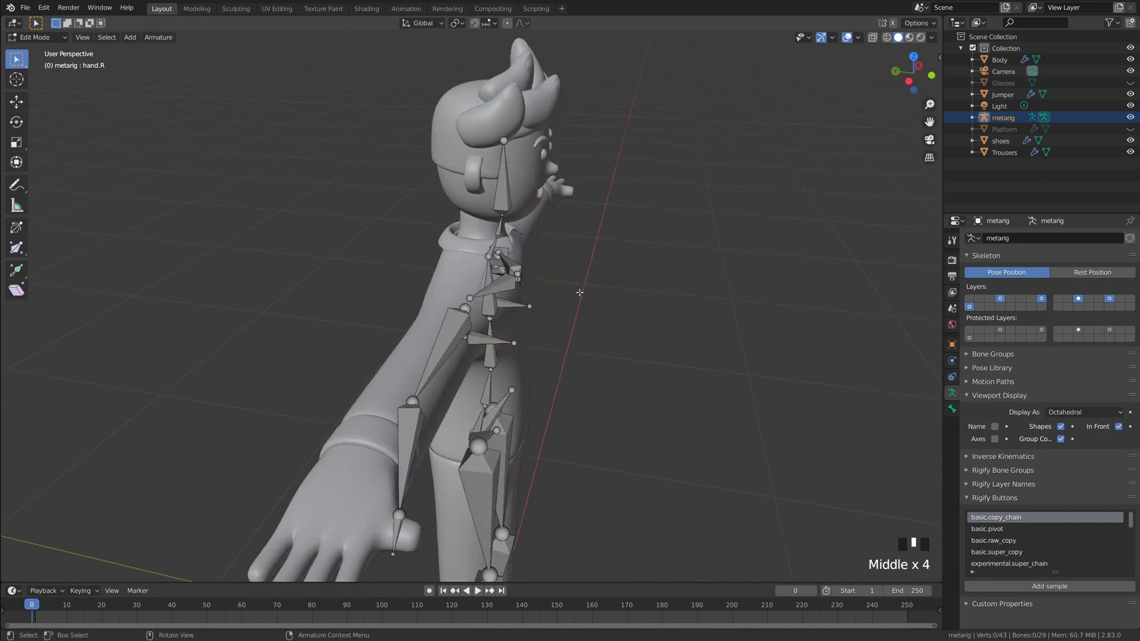
# - Turn on X-Axis Mirror and, in front view, raise the forearm and hand so the elbow sits level with the shoulder inside the sleeve
pyautogui.press('`')
pyautogui.scroll(4, 569, 297)
pyautogui.keyDown('shift'); pyautogui.moveTo(571, 317); pyautogui.dragTo(526, 337, button='middle'); pyautogui.keyUp('shift')
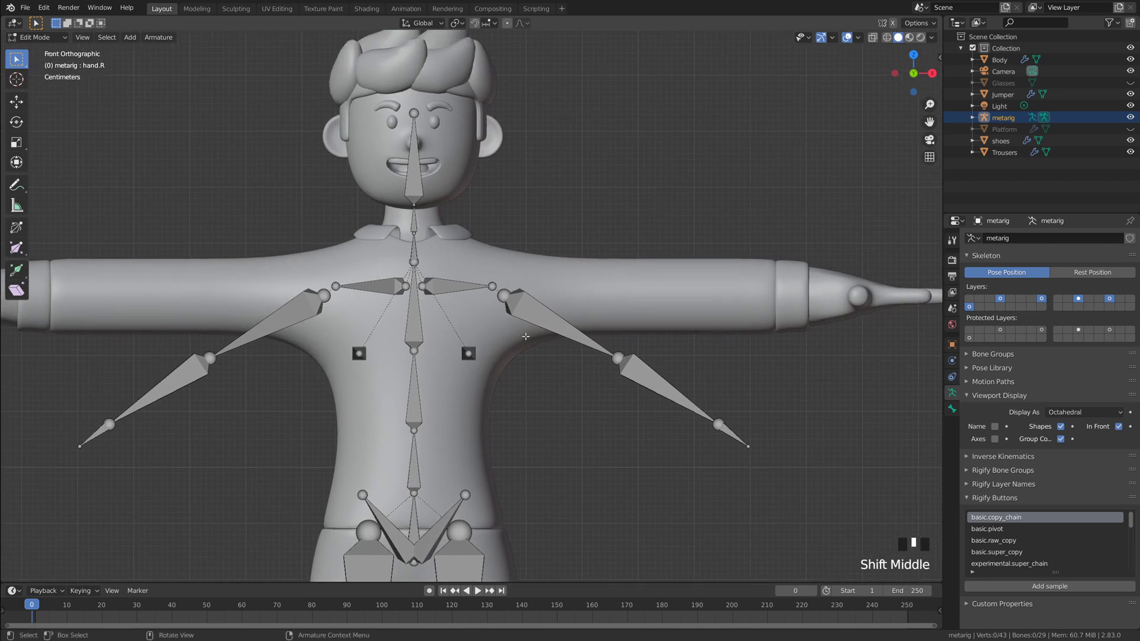
pyautogui.click(893, 23)
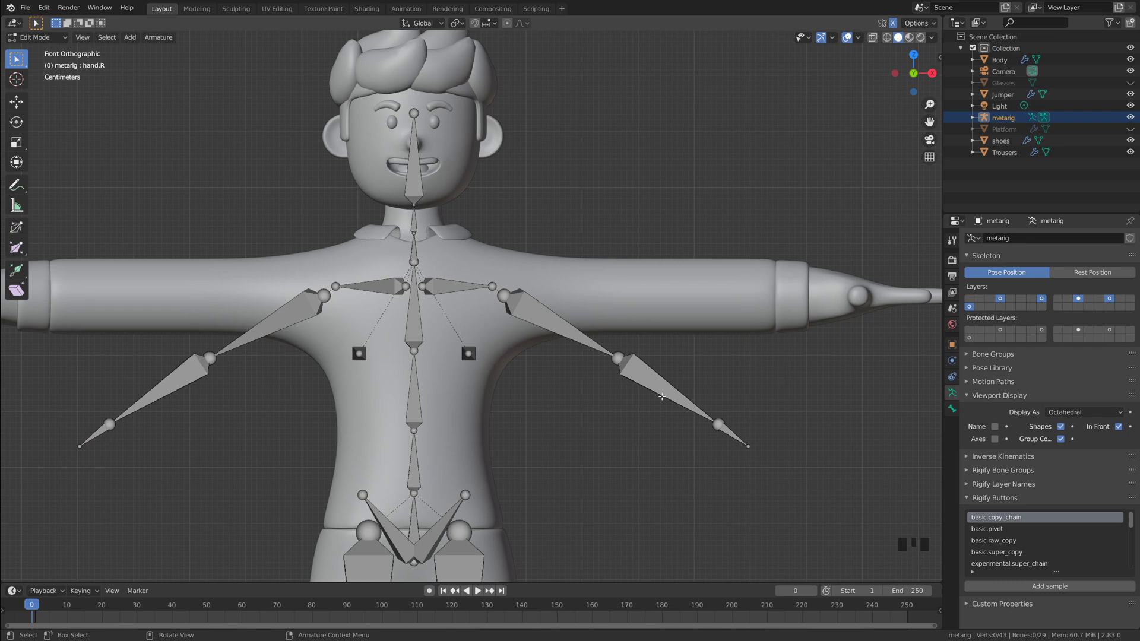
pyautogui.moveTo(563, 313); pyautogui.dragTo(857, 495)
pyautogui.press('g')
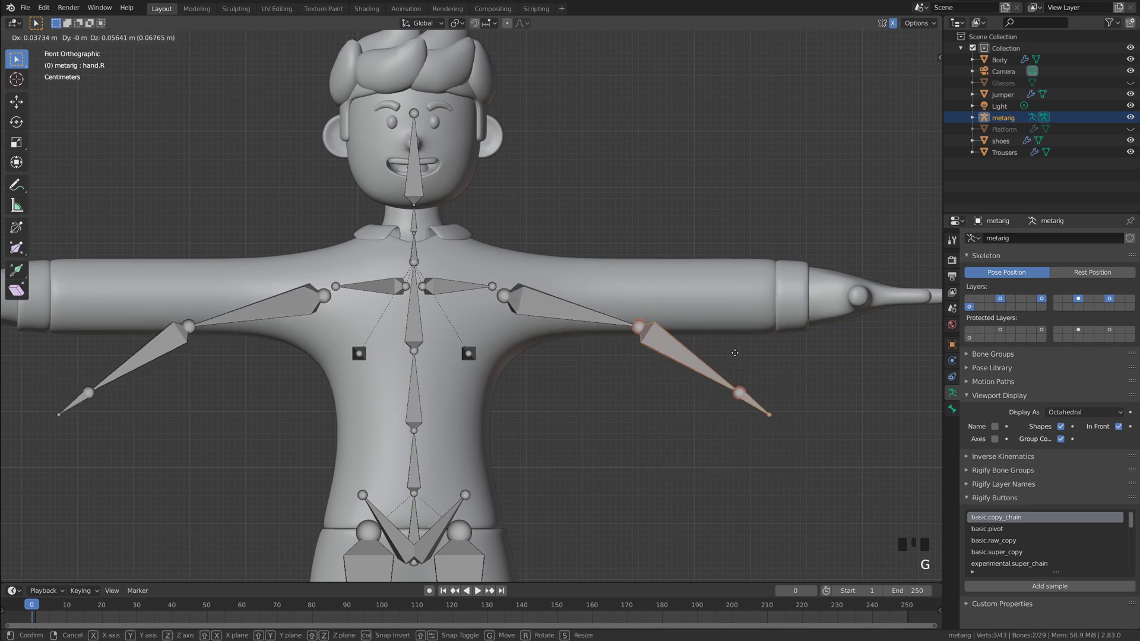
pyautogui.click(730, 321)
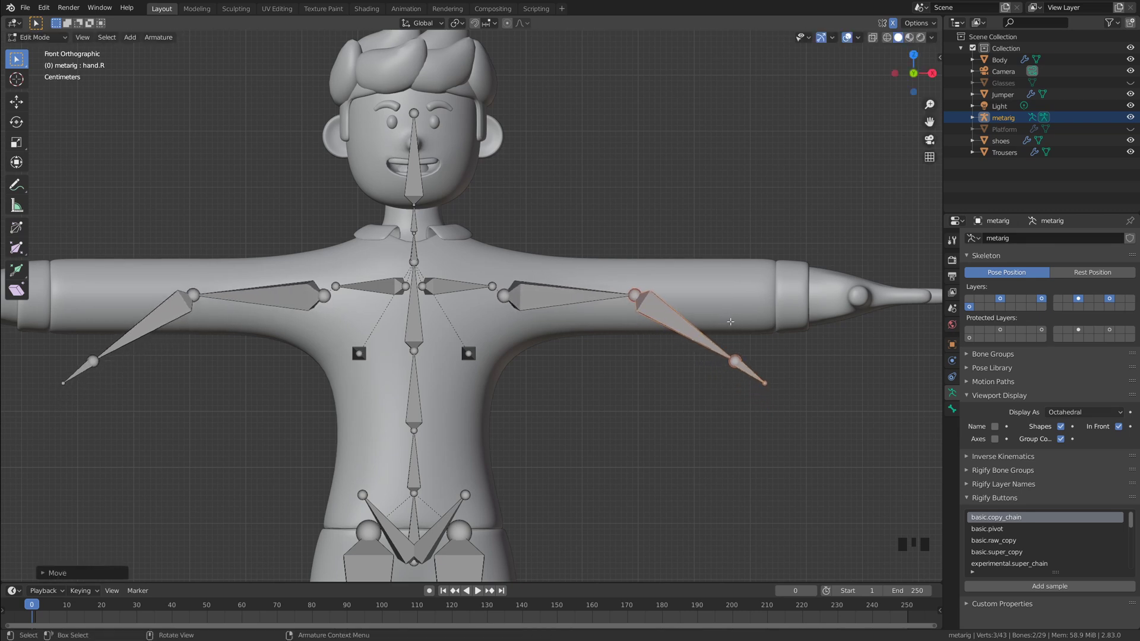
# - Move the hand bone out to the character's wrist and straighten its tip along the palm in the front view
pyautogui.moveTo(701, 326); pyautogui.dragTo(853, 432)
pyautogui.press('g')
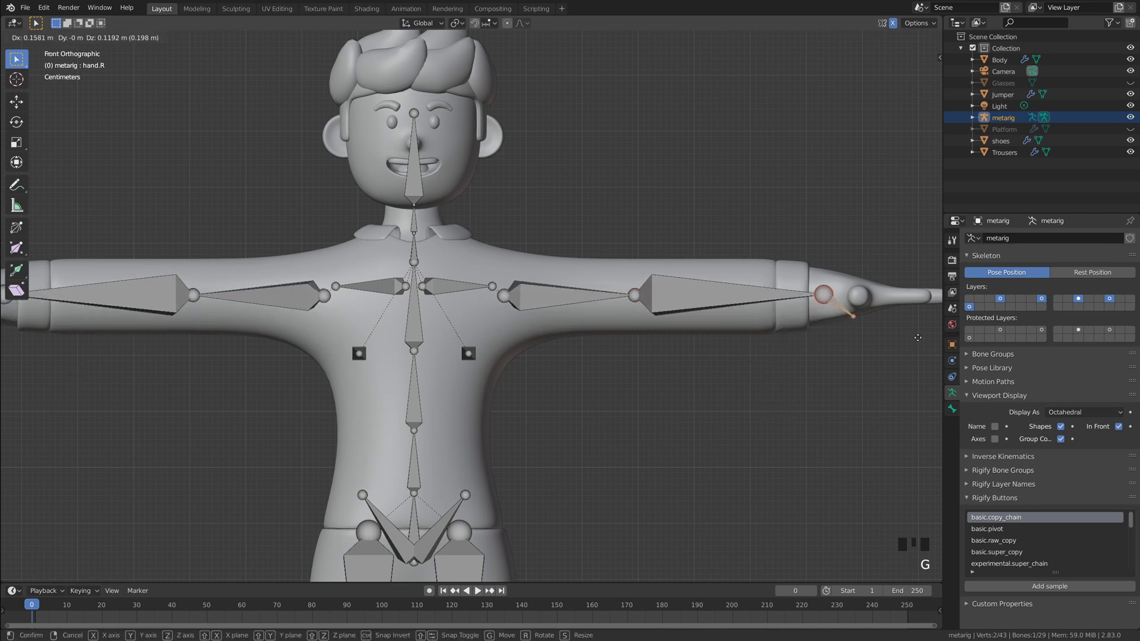
pyautogui.click(918, 337)
pyautogui.press('g')
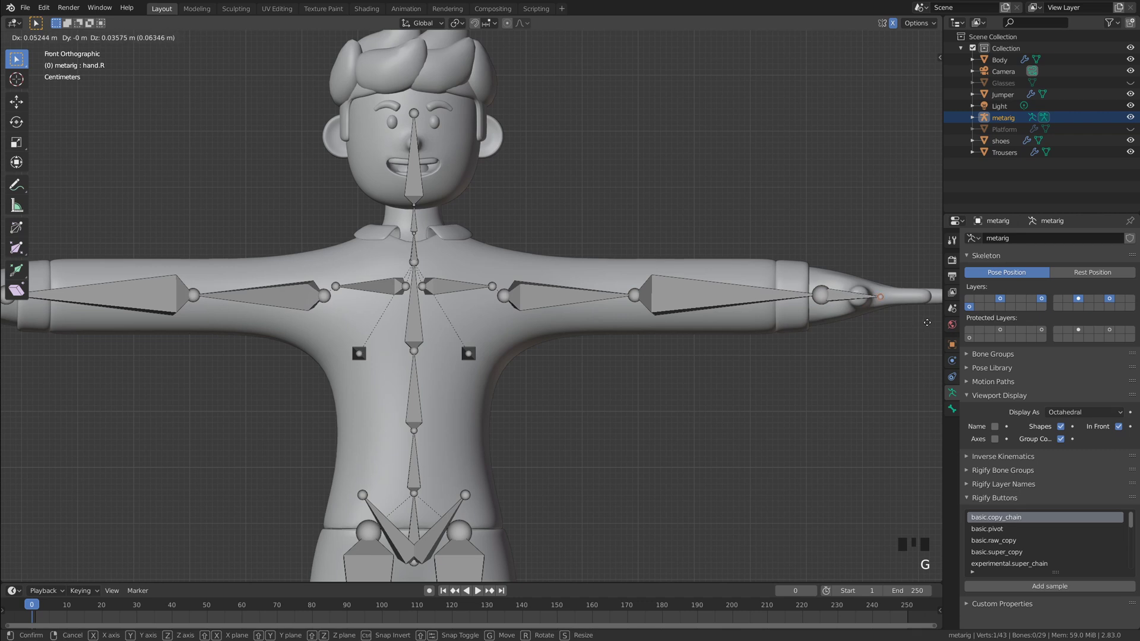
pyautogui.click(927, 323)
# - Delete the two breast bones from the meta-rig's chest
pyautogui.scroll(-2, 606, 372)
pyautogui.keyDown('shift'); pyautogui.moveTo(605, 372); pyautogui.dragTo(624, 212, button='middle'); pyautogui.keyUp('shift')
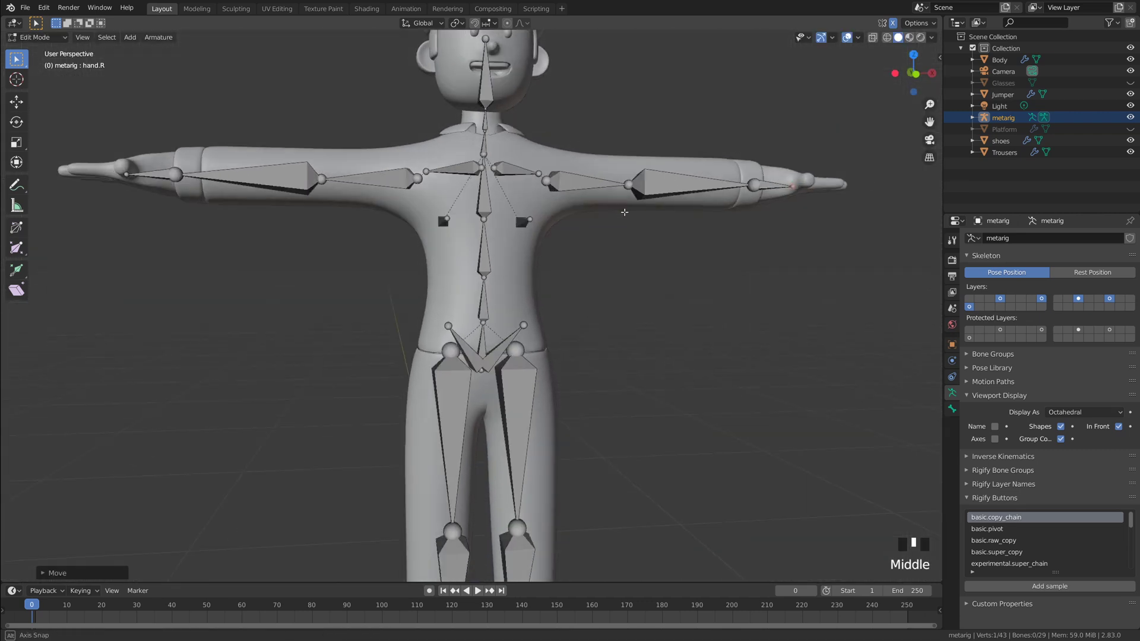
pyautogui.scroll(3, 625, 212)
pyautogui.keyDown('shift'); pyautogui.moveTo(657, 250); pyautogui.dragTo(534, 262, button='middle'); pyautogui.keyUp('shift')
pyautogui.click(502, 248)
pyautogui.keyDown('shift'); pyautogui.click(389, 303); pyautogui.keyUp('shift')
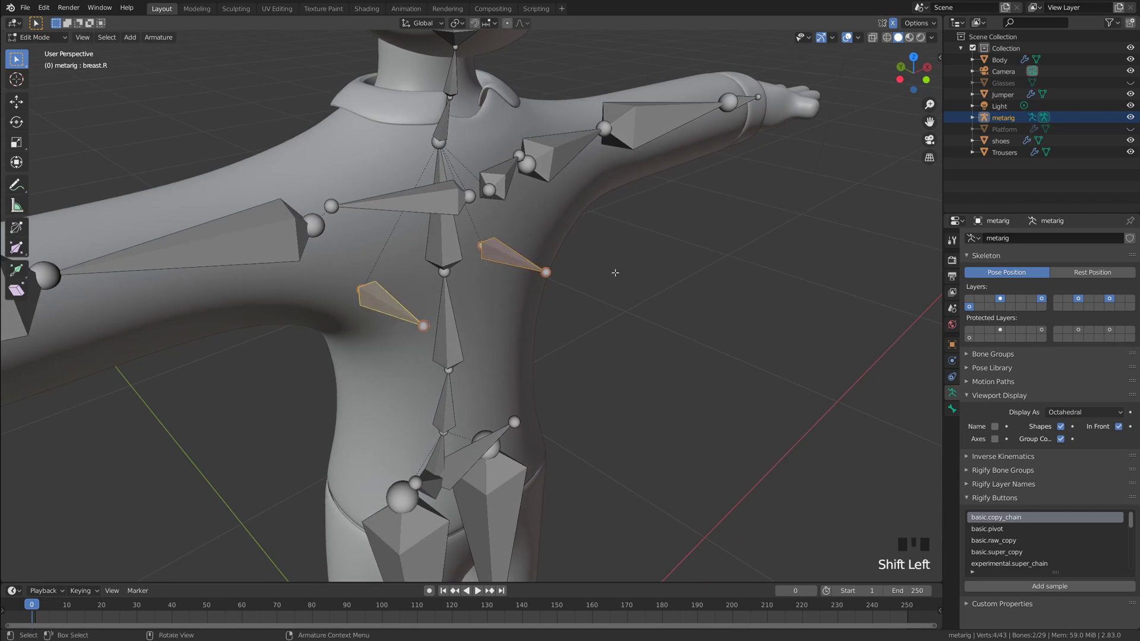
pyautogui.press('x')
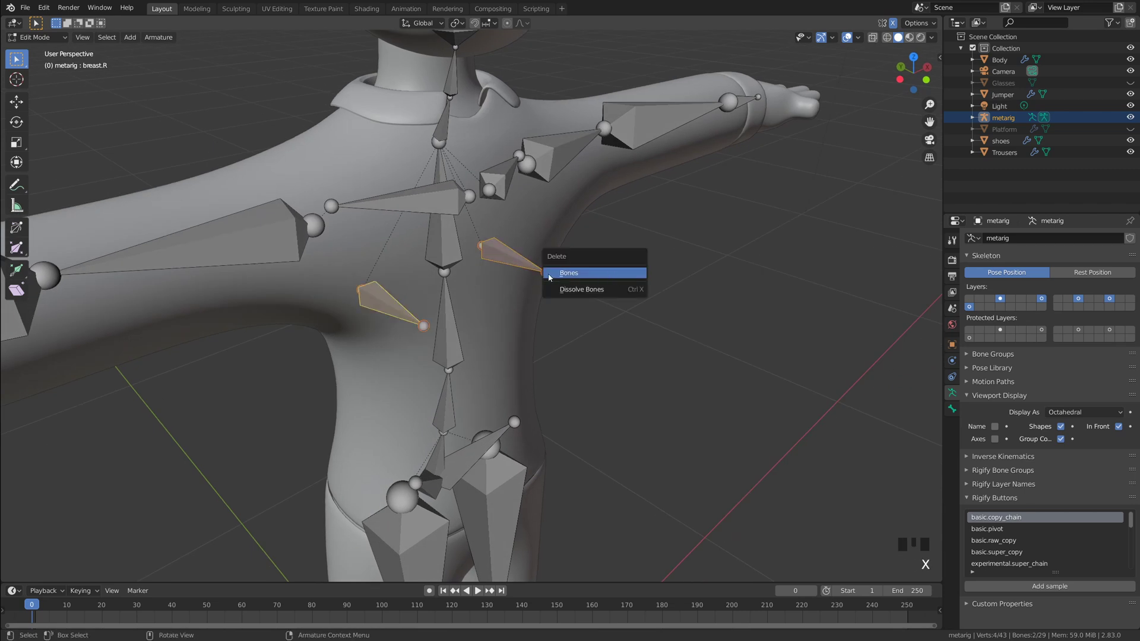
pyautogui.click(569, 273)
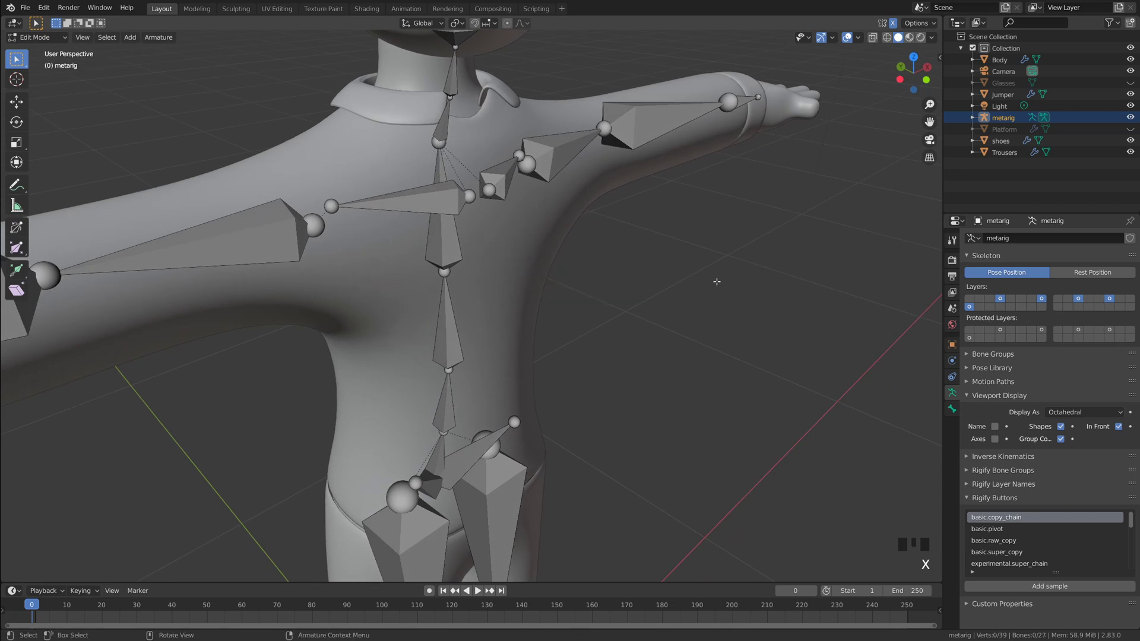
# - Examine how the shoulder, arm and spine bones sit in the body from the front and at an angle
pyautogui.scroll(-3, 644, 305)
pyautogui.moveTo(644, 305)
pyautogui.mouseDown(button='middle')
pyautogui.moveTo(626, 303)
pyautogui.moveTo(639, 303)
pyautogui.mouseUp(button='middle')
pyautogui.scroll(1, 639, 303)
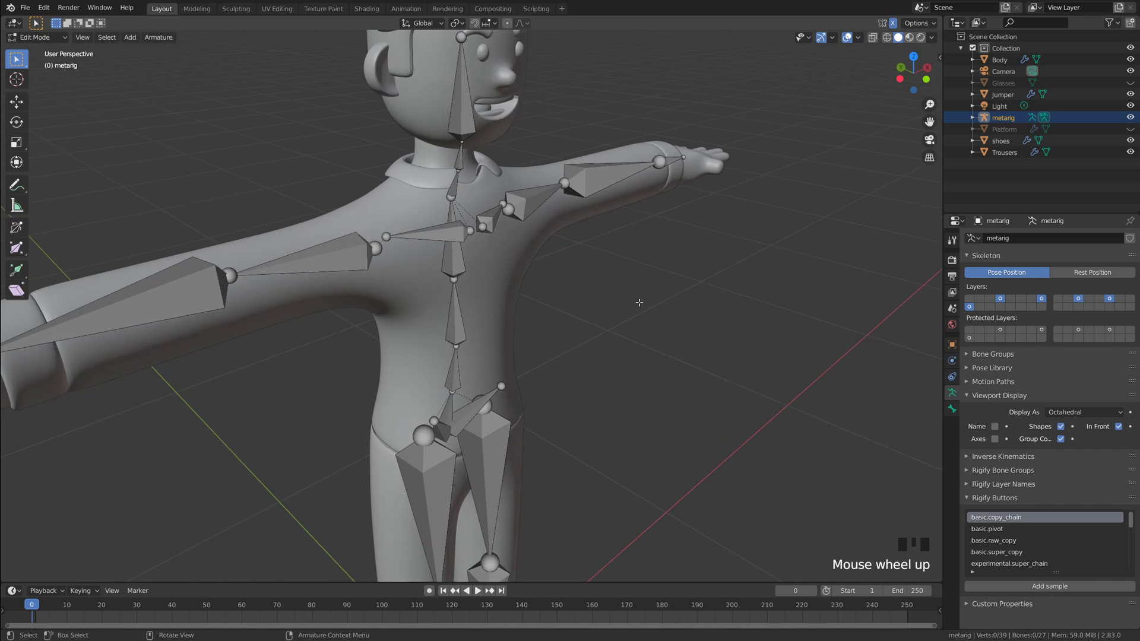
pyautogui.press('`')
pyautogui.scroll(-1, 550, 272)
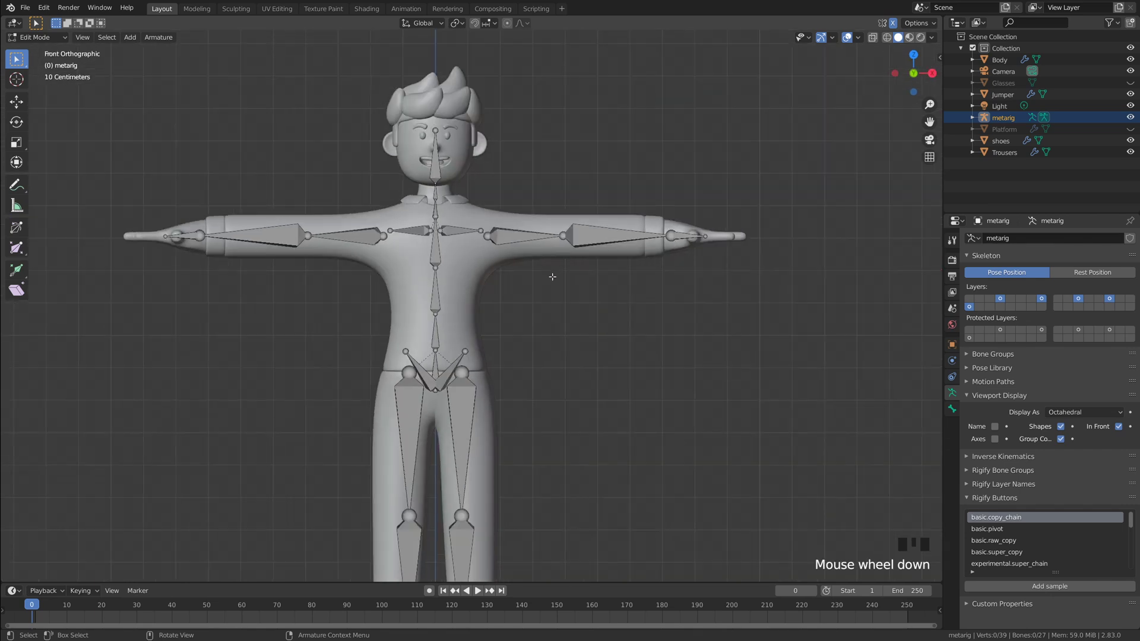
pyautogui.scroll(2, 591, 305)
pyautogui.moveTo(591, 306); pyautogui.dragTo(555, 297, button='middle')
pyautogui.scroll(-2, 560, 255)
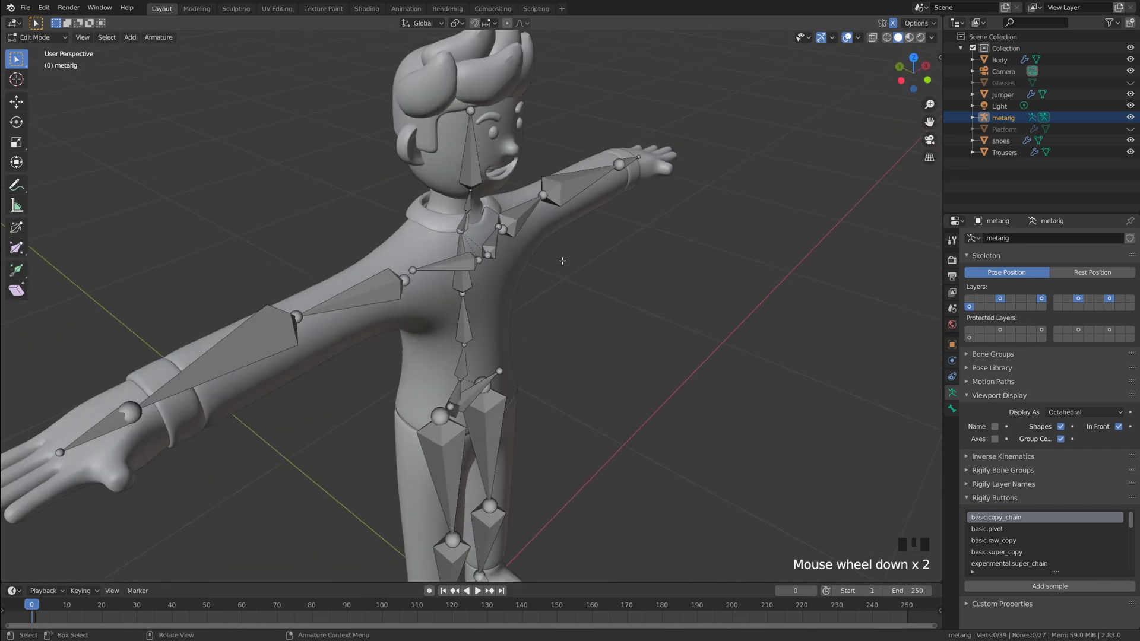
pyautogui.moveTo(560, 255); pyautogui.dragTo(566, 223, button='middle')
pyautogui.scroll(2, 556, 253)
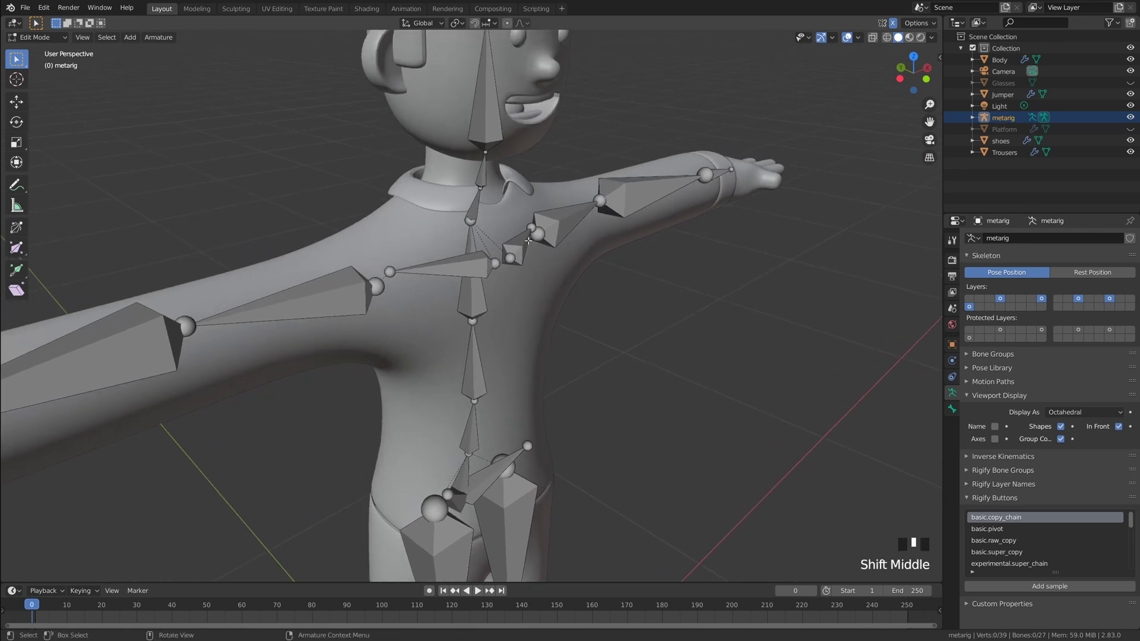
pyautogui.scroll(-1, 529, 314)
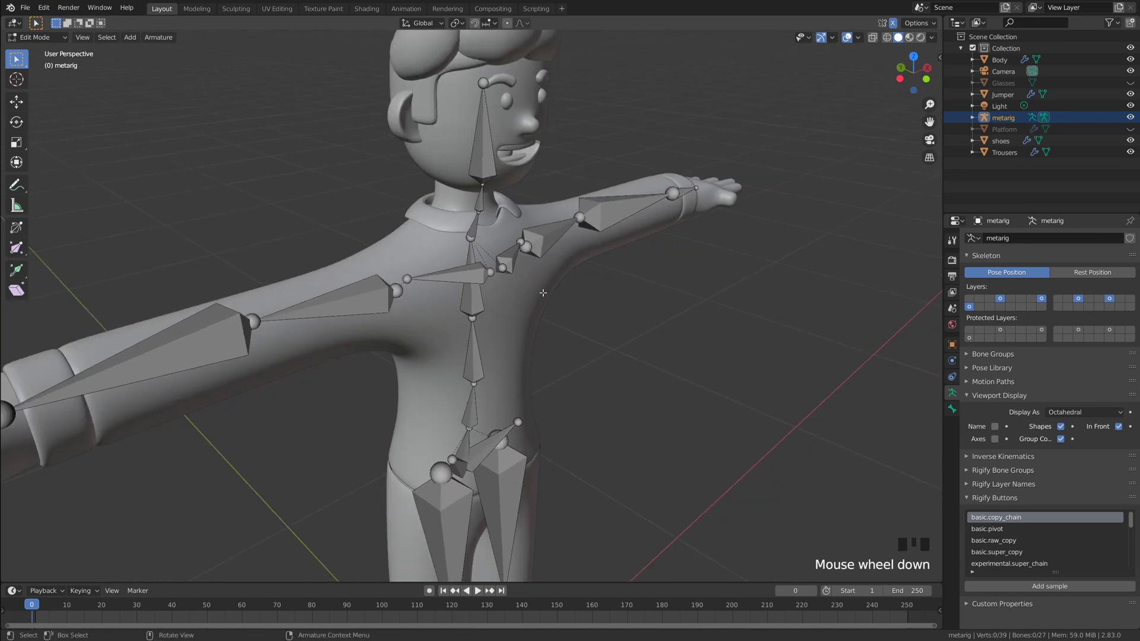
# - In front view, shift the shin and foot bones outward and slightly up to centre the knee and ankle in the trouser leg
pyautogui.scroll(-3, 543, 293)
pyautogui.keyDown('shift'); pyautogui.moveTo(543, 293); pyautogui.dragTo(608, 262, button='middle'); pyautogui.keyUp('shift')
pyautogui.press('`')
pyautogui.scroll(2, 595, 340)
pyautogui.keyDown('shift'); pyautogui.scroll(2, 573, 273); pyautogui.keyUp('shift')
pyautogui.scroll(1, 559, 293)
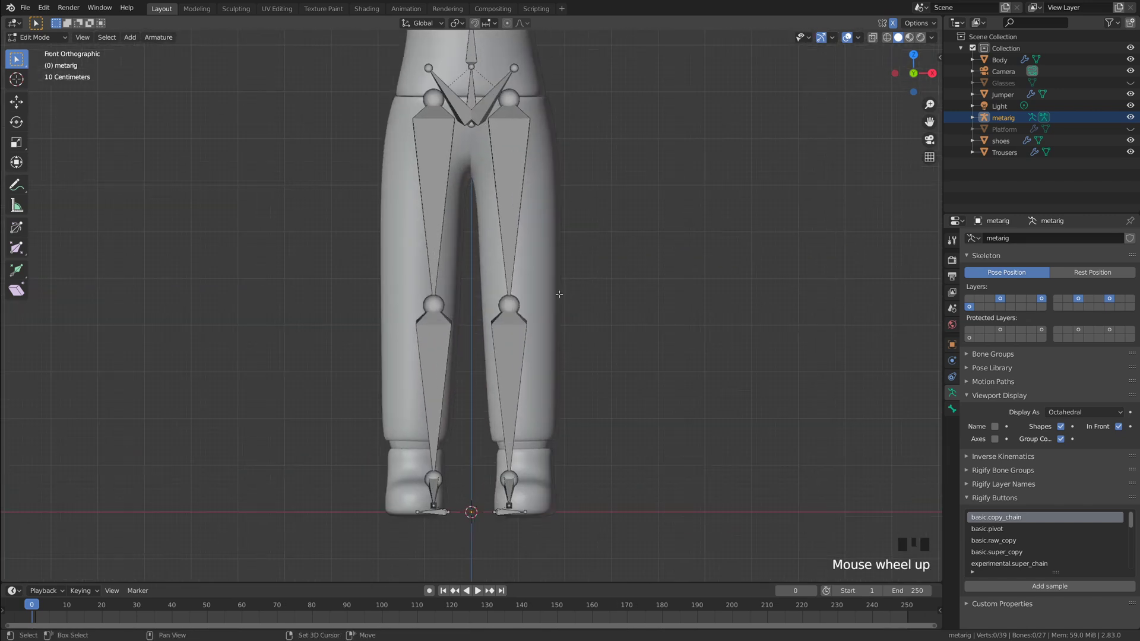
pyautogui.keyDown('shift'); pyautogui.moveTo(559, 294); pyautogui.dragTo(542, 269, button='middle'); pyautogui.keyUp('shift')
pyautogui.moveTo(454, 247); pyautogui.dragTo(602, 529)
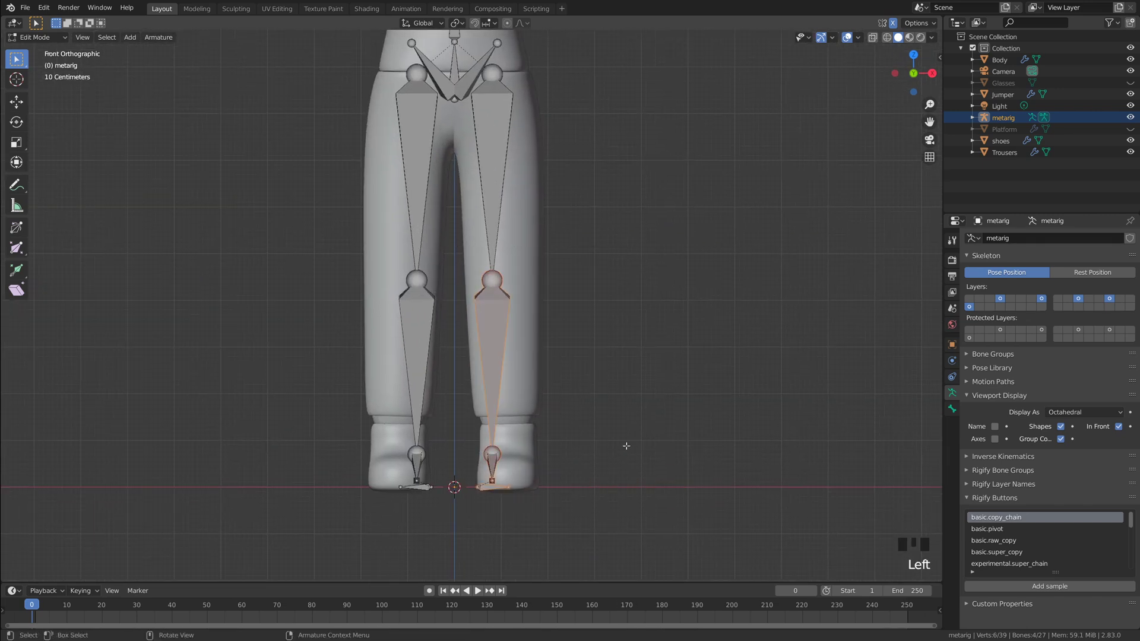
pyautogui.press('g')
pyautogui.click(644, 439)
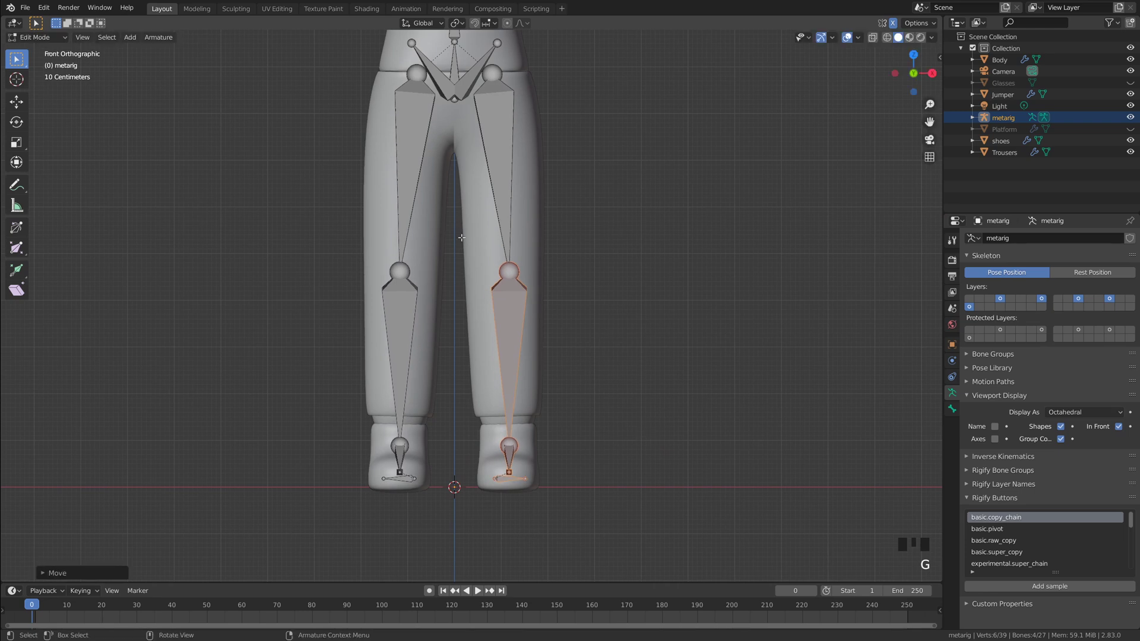
pyautogui.click(690, 416)
# - In the right side view, move the knee joint slightly backward, keeping it a little forward of the ankle
pyautogui.moveTo(690, 416); pyautogui.dragTo(446, 306, button='middle')
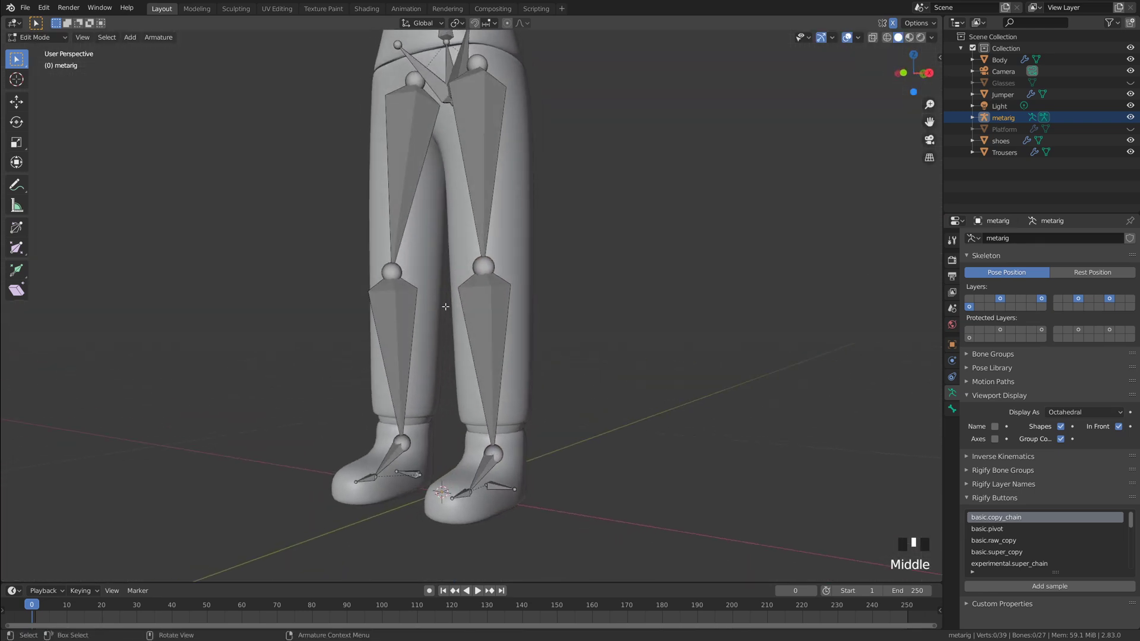
pyautogui.press('`')
pyautogui.click(596, 308)
pyautogui.keyDown('shift'); pyautogui.moveTo(557, 358); pyautogui.dragTo(581, 344, button='middle'); pyautogui.keyUp('shift')
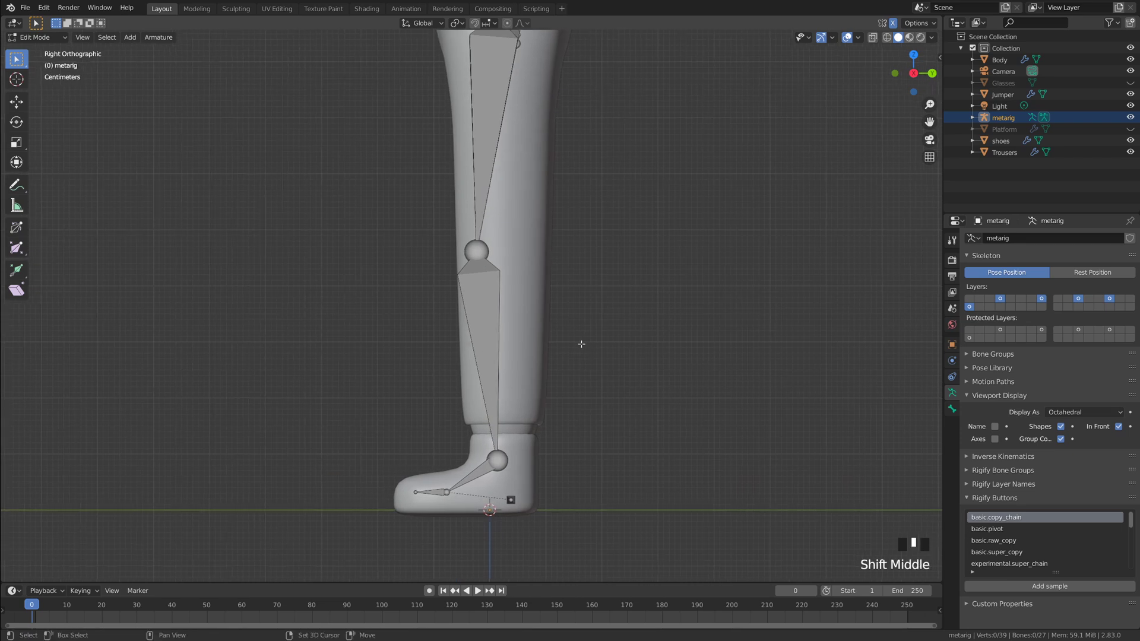
pyautogui.click(476, 251)
pyautogui.press('g')
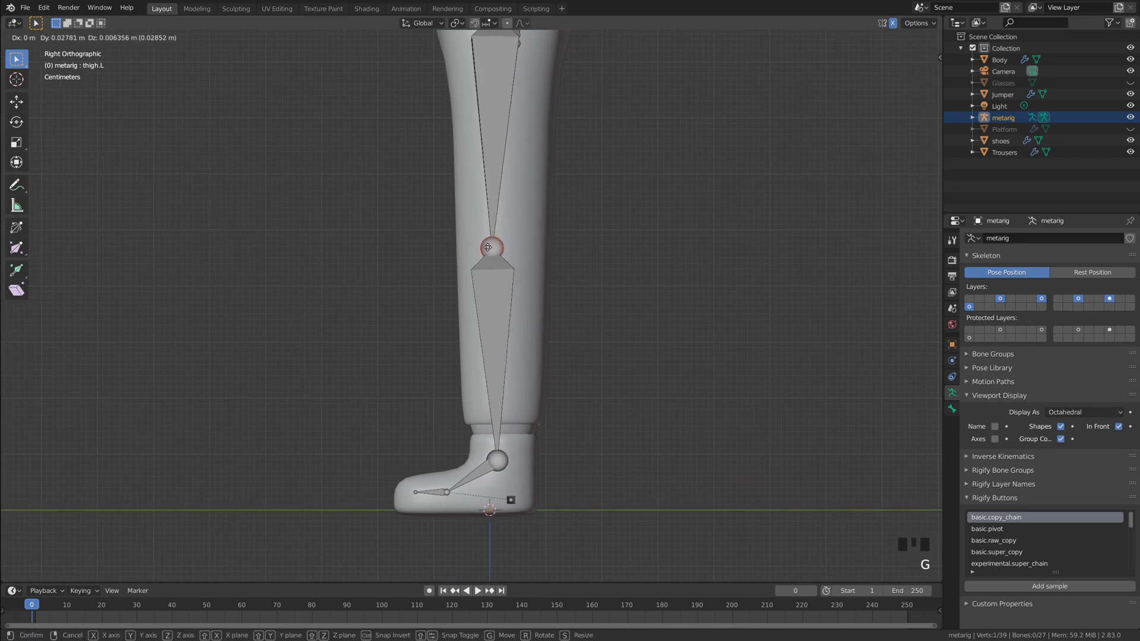
pyautogui.click(488, 248)
# - Move the ankle, foot, toe and heel bones about 0.01 m backward along Y inside the shoes
pyautogui.moveTo(376, 412); pyautogui.dragTo(647, 542)
pyautogui.press('g')
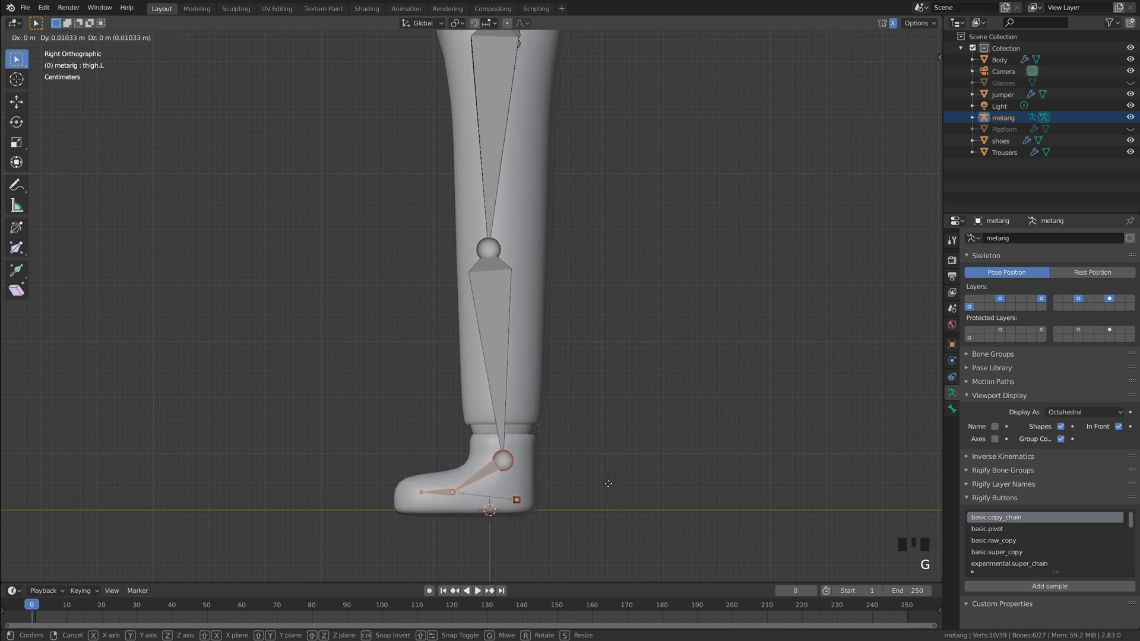
pyautogui.click(609, 483)
pyautogui.click(609, 483)
pyautogui.keyDown('shift'); pyautogui.moveTo(608, 483); pyautogui.dragTo(588, 400, button='middle'); pyautogui.keyUp('shift')
pyautogui.scroll(-3, 576, 473)
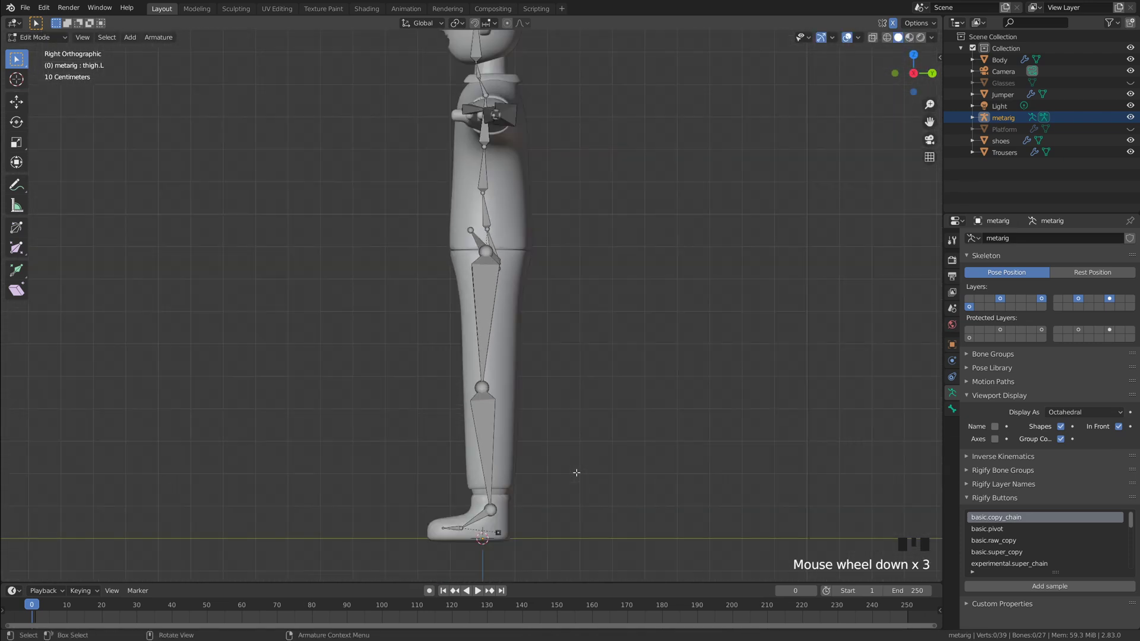
# - In the top view, move the elbow joint forward toward the middle of the sleeve, leaving a slight bend in the arm
pyautogui.moveTo(576, 473); pyautogui.dragTo(593, 437, button='middle')
pyautogui.press('`')
pyautogui.keyDown('shift'); pyautogui.moveTo(570, 270); pyautogui.dragTo(571, 329, button='middle'); pyautogui.keyUp('shift')
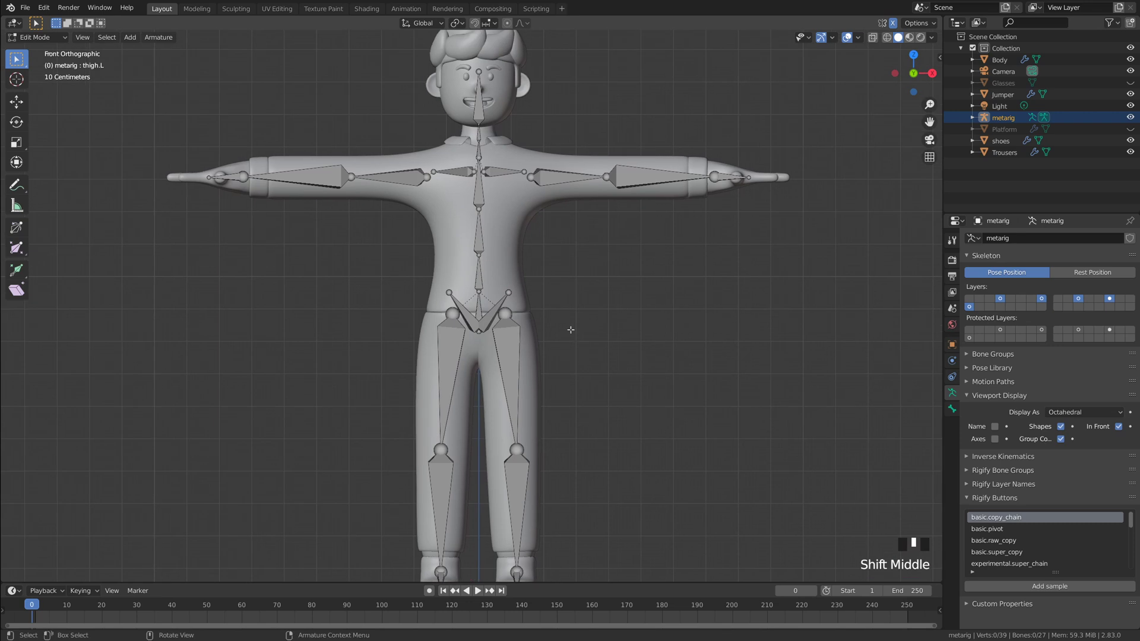
pyautogui.press('`')
pyautogui.keyDown('shift'); pyautogui.moveTo(732, 261); pyautogui.dragTo(467, 281, button='middle'); pyautogui.keyUp('shift')
pyautogui.scroll(4, 466, 281)
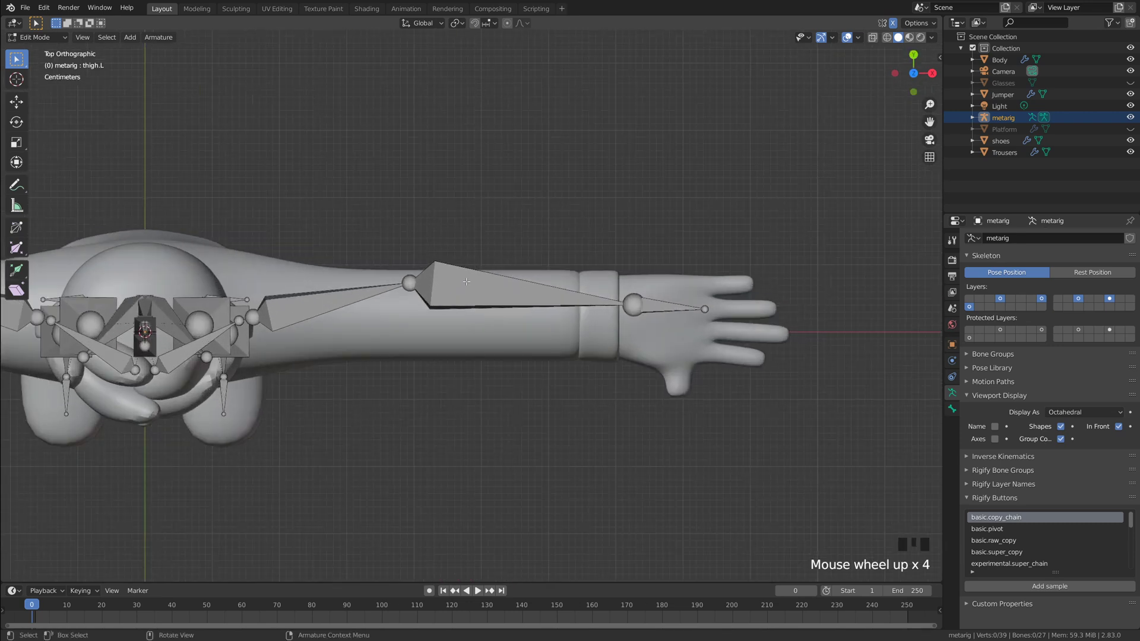
pyautogui.moveTo(344, 241); pyautogui.dragTo(471, 310)
pyautogui.press('g')
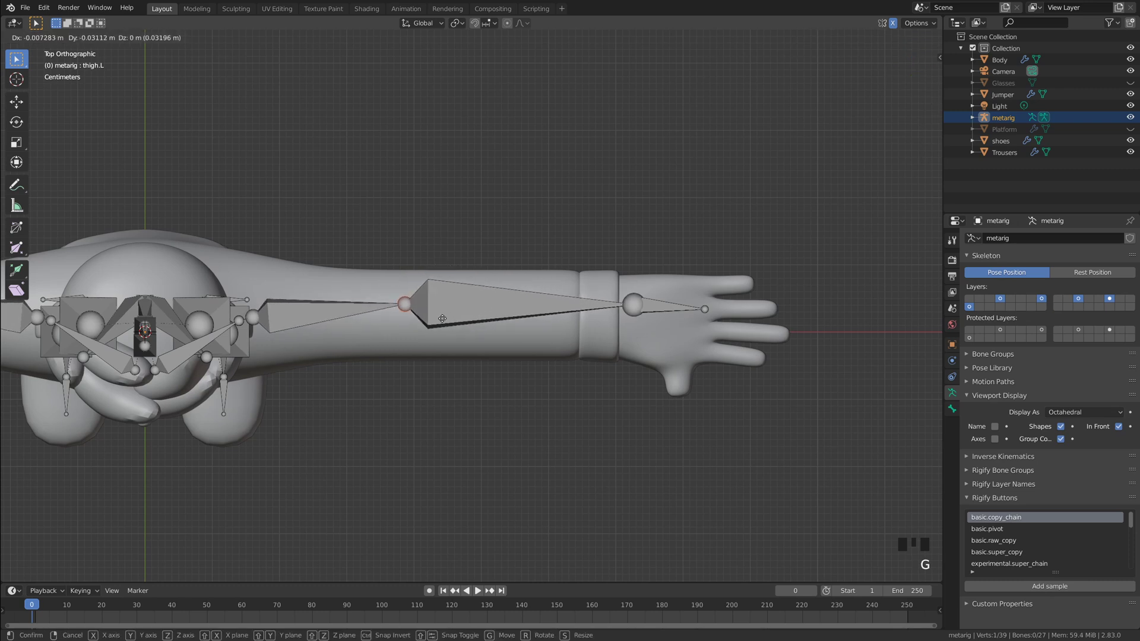
pyautogui.click(439, 322)
# - Move the hand bone slightly forward in the top view to centre the wrist and palm, then deselect it
pyautogui.moveTo(636, 277); pyautogui.dragTo(712, 329)
pyautogui.press('g')
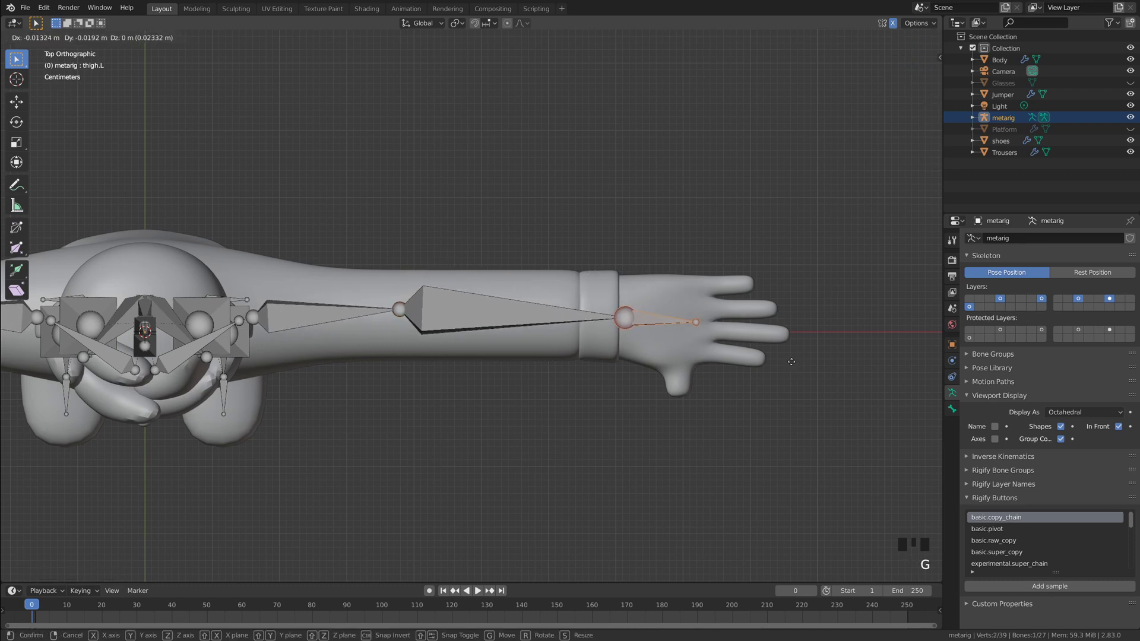
pyautogui.click(797, 358)
pyautogui.click(702, 308)
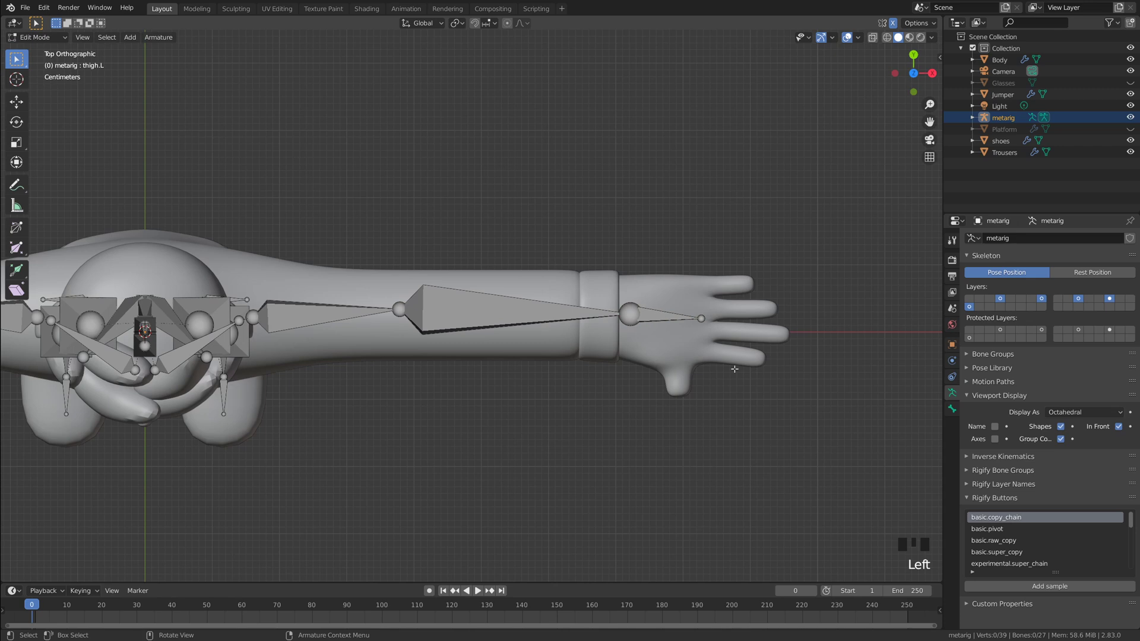
# - In the right side view, move the tip of the head bone up and back to the crown of the head
pyautogui.moveTo(693, 375); pyautogui.dragTo(478, 266, button='middle')
pyautogui.scroll(-5, 570, 255)
pyautogui.press('Tab')
pyautogui.scroll(3, 555, 273)
pyautogui.click(500, 269)
pyautogui.press('Tab')
pyautogui.press('`')
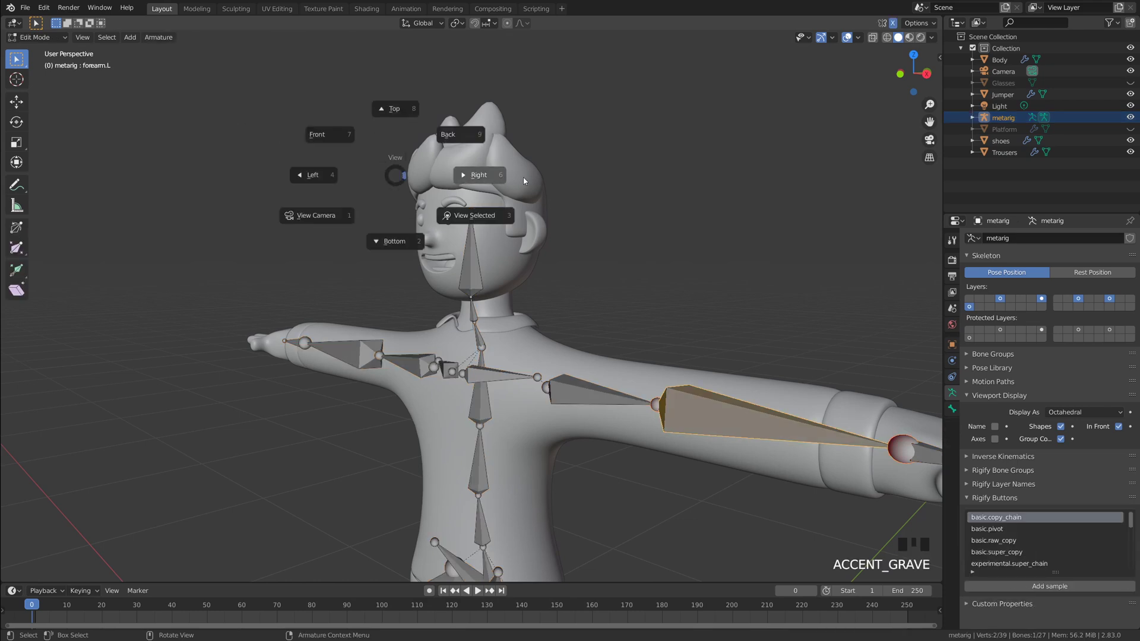
pyautogui.keyDown('shift'); pyautogui.moveTo(558, 204); pyautogui.dragTo(567, 190, button='middle'); pyautogui.keyUp('shift')
pyautogui.scroll(2, 568, 190)
pyautogui.click(452, 225)
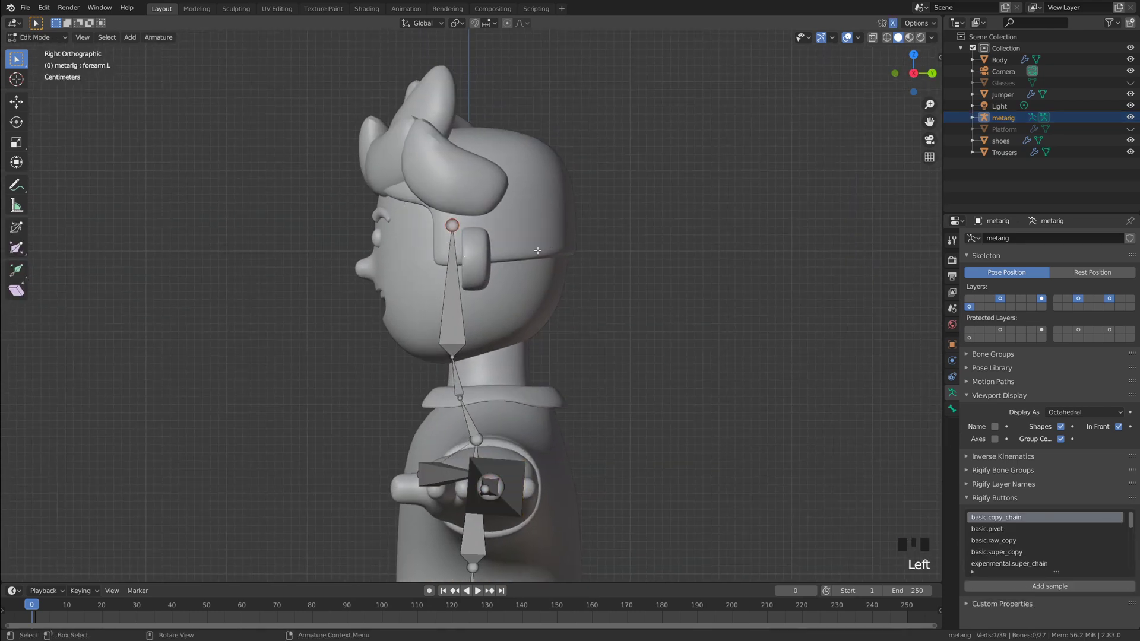
pyautogui.press('g')
pyautogui.click(565, 169)
# - Move the joint between the head and neck bones backward and slightly up to the base of the skull
pyautogui.click(518, 362)
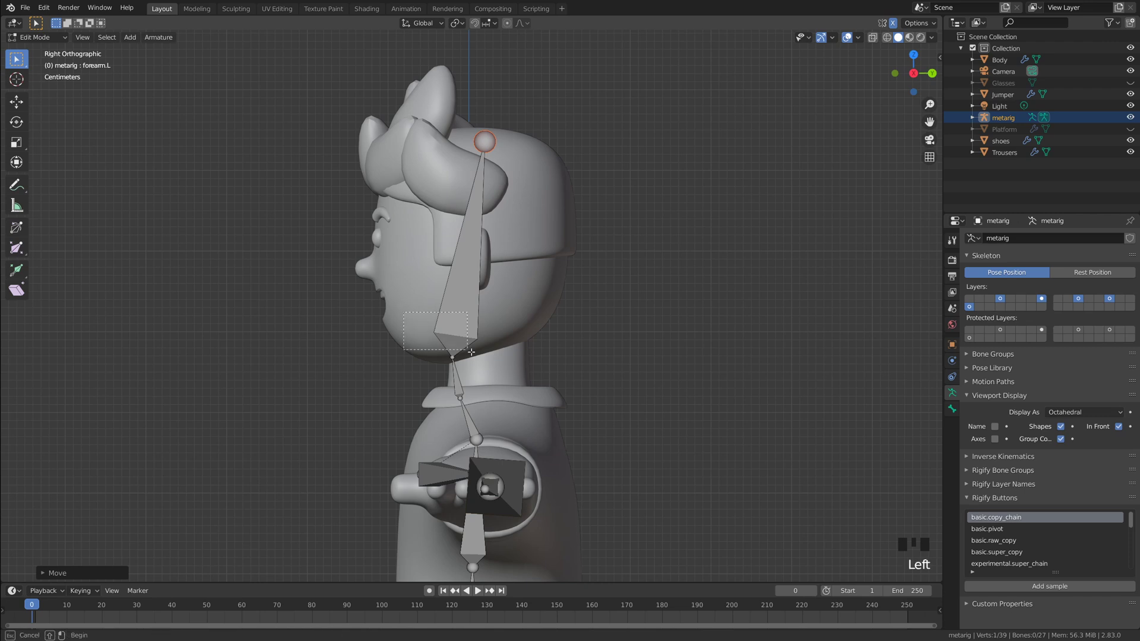
pyautogui.press('g')
pyautogui.click(545, 350)
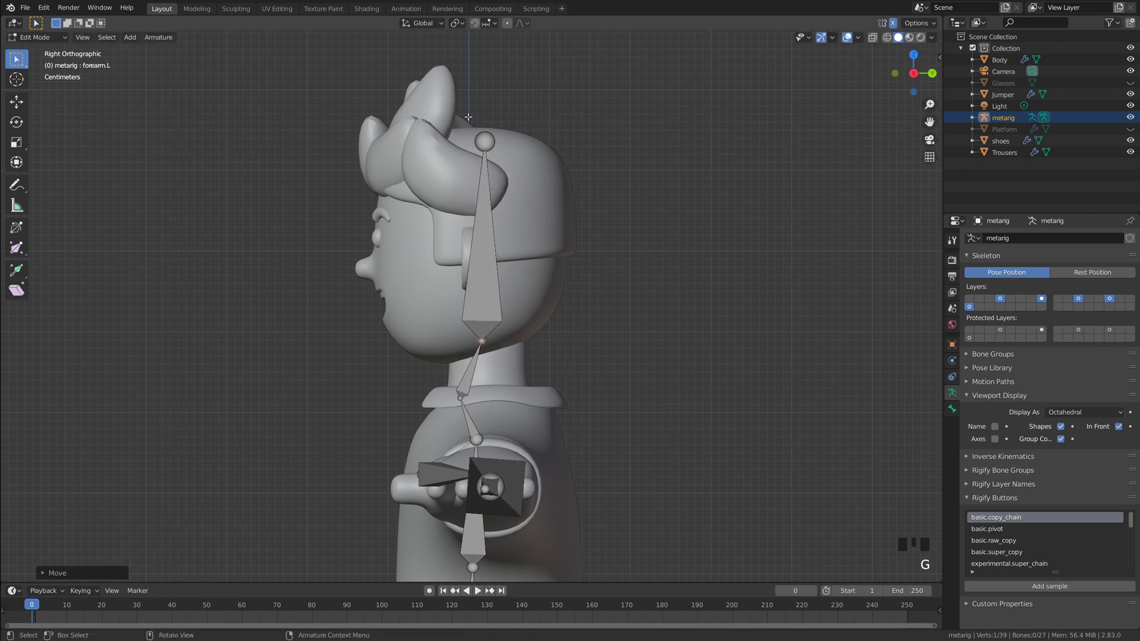
pyautogui.press('g')
pyautogui.click(466, 317)
# - Move the middle neck joint and the lower neck bone slightly backward and up to straighten the neck chain
pyautogui.click(461, 396)
pyautogui.press('g')
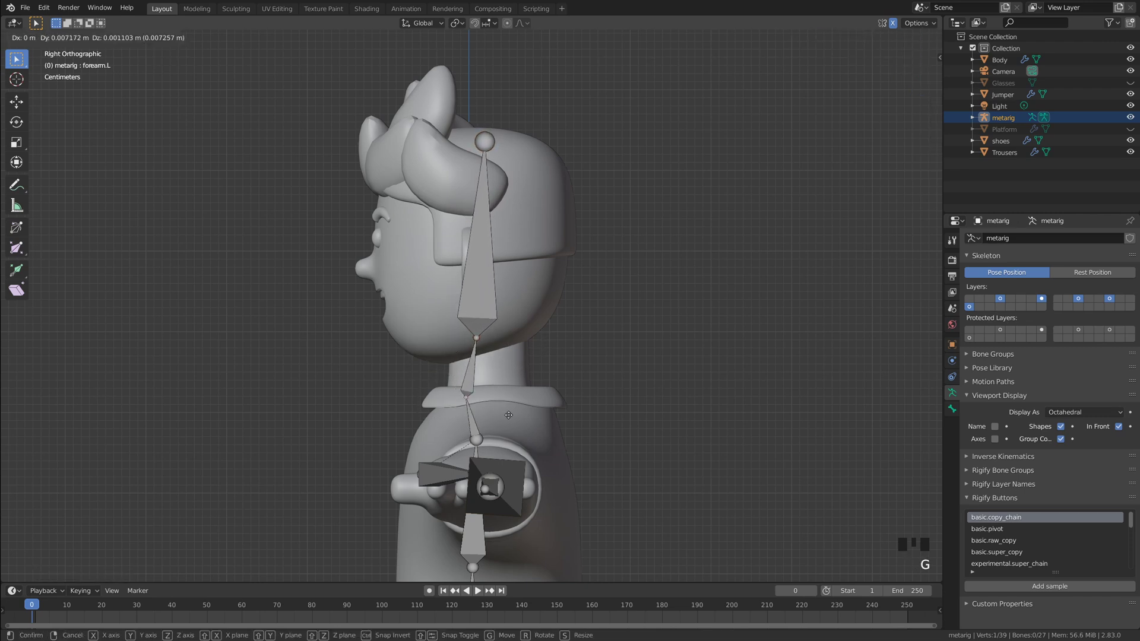
pyautogui.click(524, 403)
pyautogui.click(480, 414)
pyautogui.press('g')
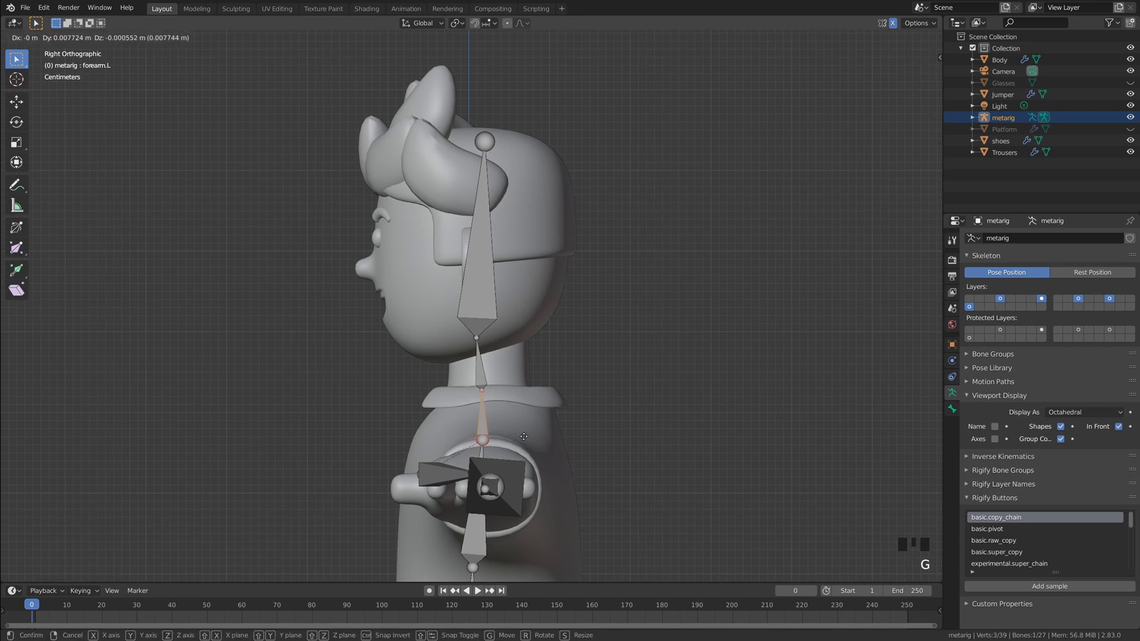
pyautogui.click(528, 429)
# - Check the fitted bones from the front and switch the meta-rig from Edit Mode to Object Mode
pyautogui.click(493, 344)
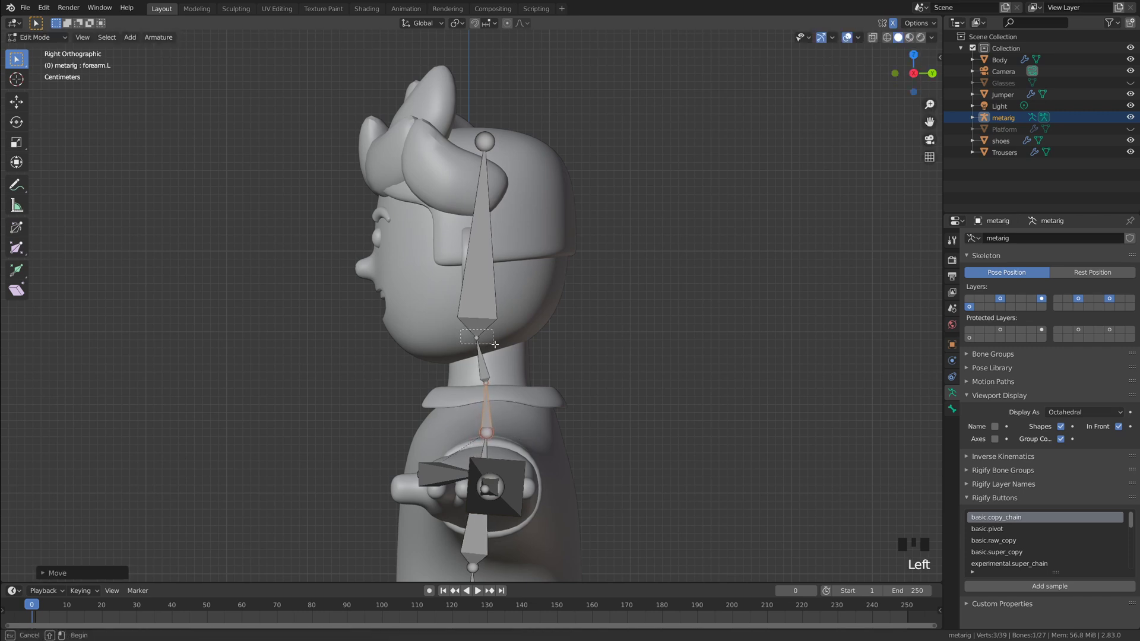
pyautogui.press('`')
pyautogui.keyDown('shift'); pyautogui.moveTo(631, 329); pyautogui.dragTo(629, 213, button='middle'); pyautogui.keyUp('shift')
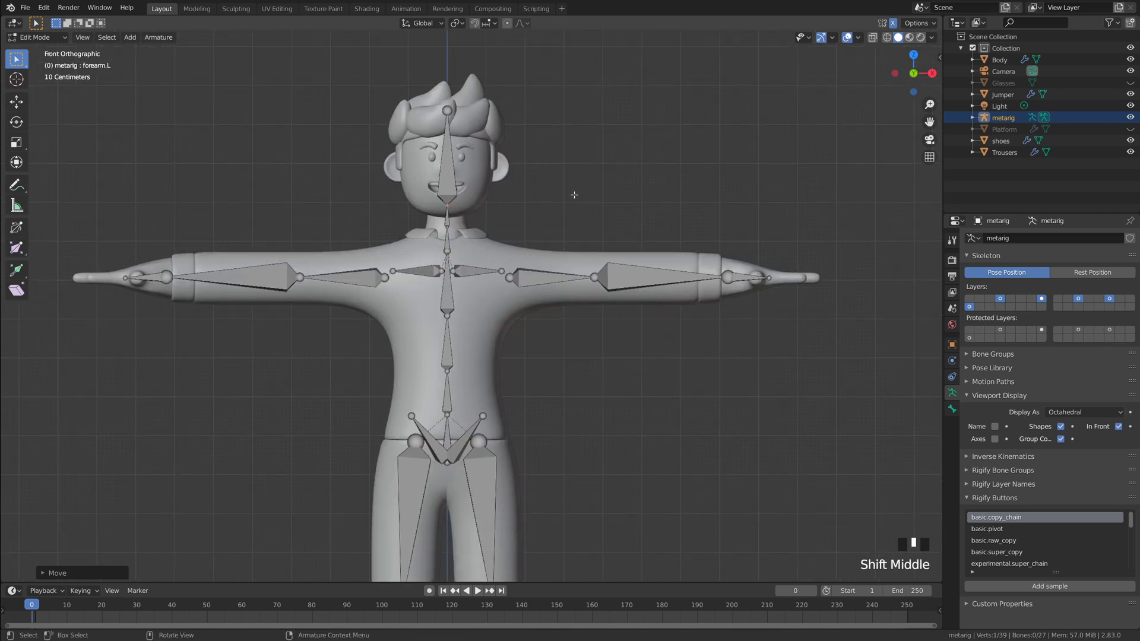
pyautogui.scroll(-4, 629, 214)
pyautogui.moveTo(555, 308); pyautogui.dragTo(517, 200, button='middle')
pyautogui.press('KP_1')
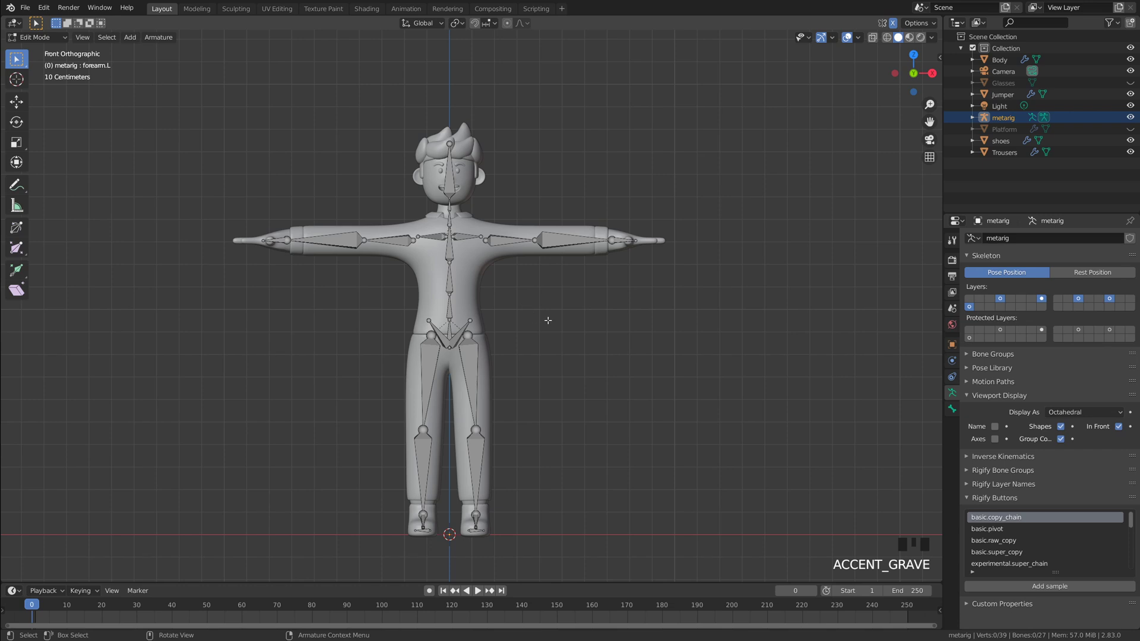
pyautogui.scroll(1, 499, 289)
pyautogui.click(52, 38)
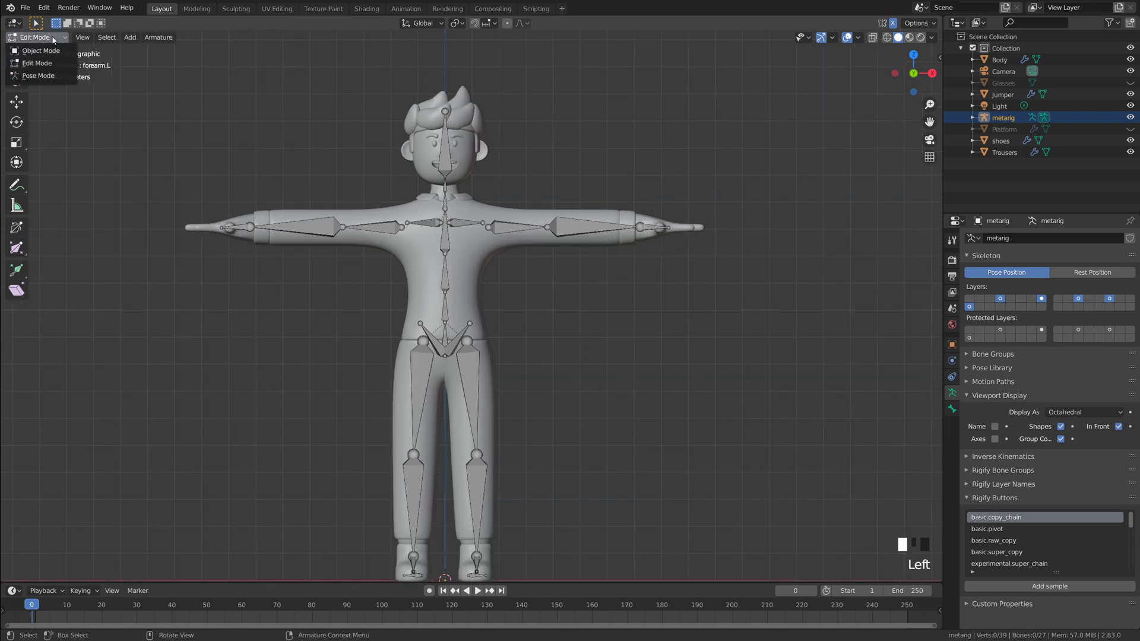
pyautogui.click(40, 51)
pyautogui.keyDown('shift'); pyautogui.moveTo(549, 310); pyautogui.dragTo(511, 284, button='middle'); pyautogui.keyUp('shift')
pyautogui.scroll(1, 553, 350)
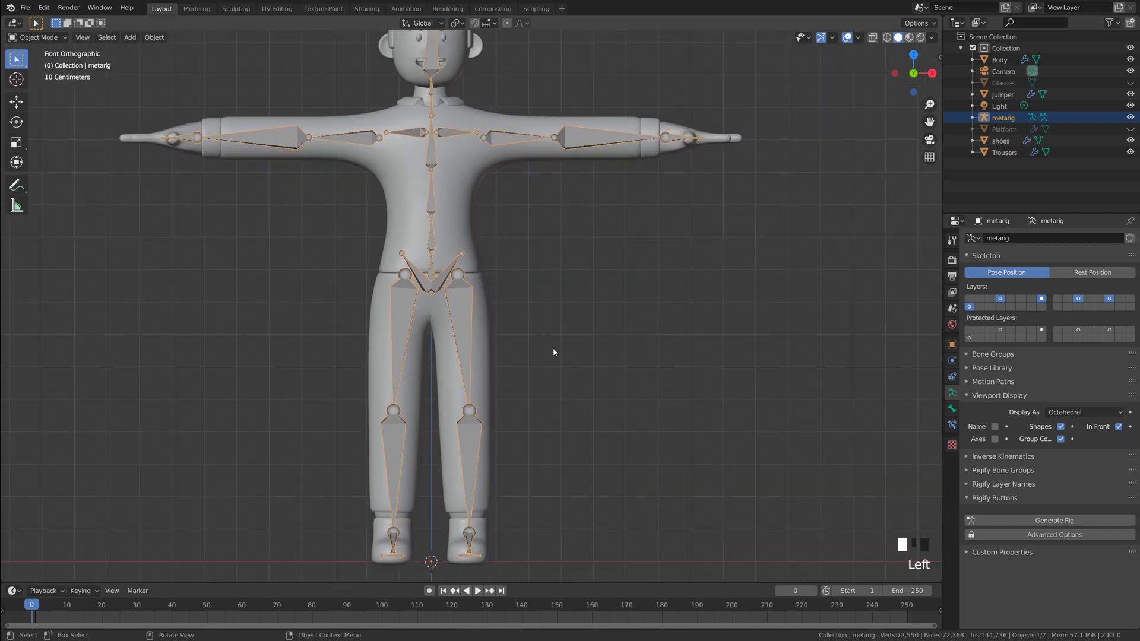
pyautogui.click(469, 543)
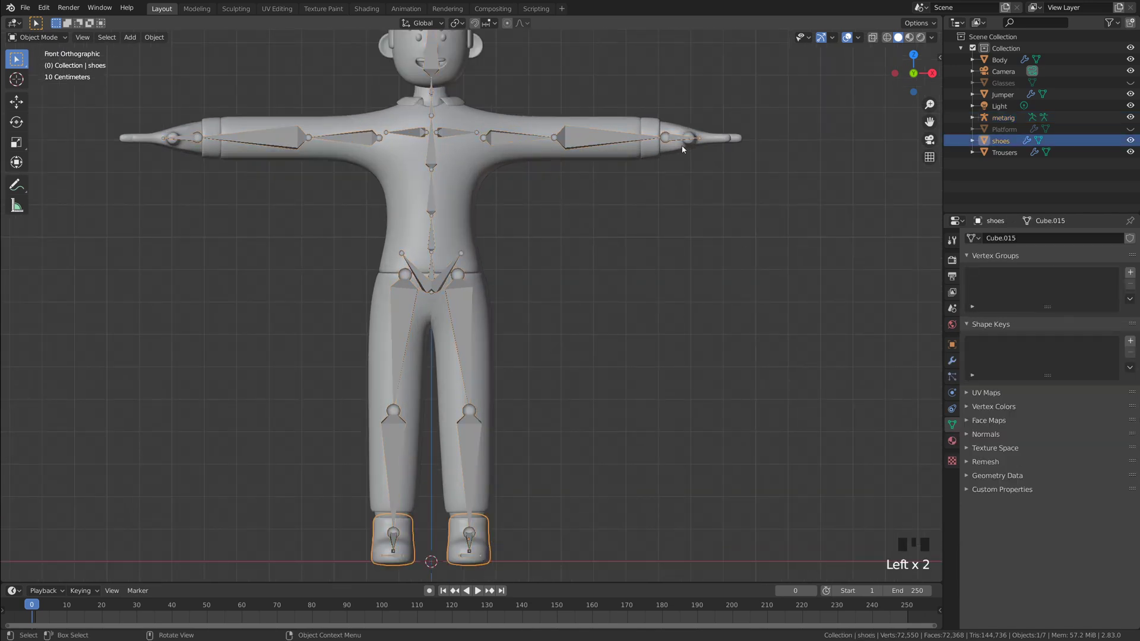
pyautogui.click(682, 149)
pyautogui.scroll(-1, 641, 281)
pyautogui.click(642, 282)
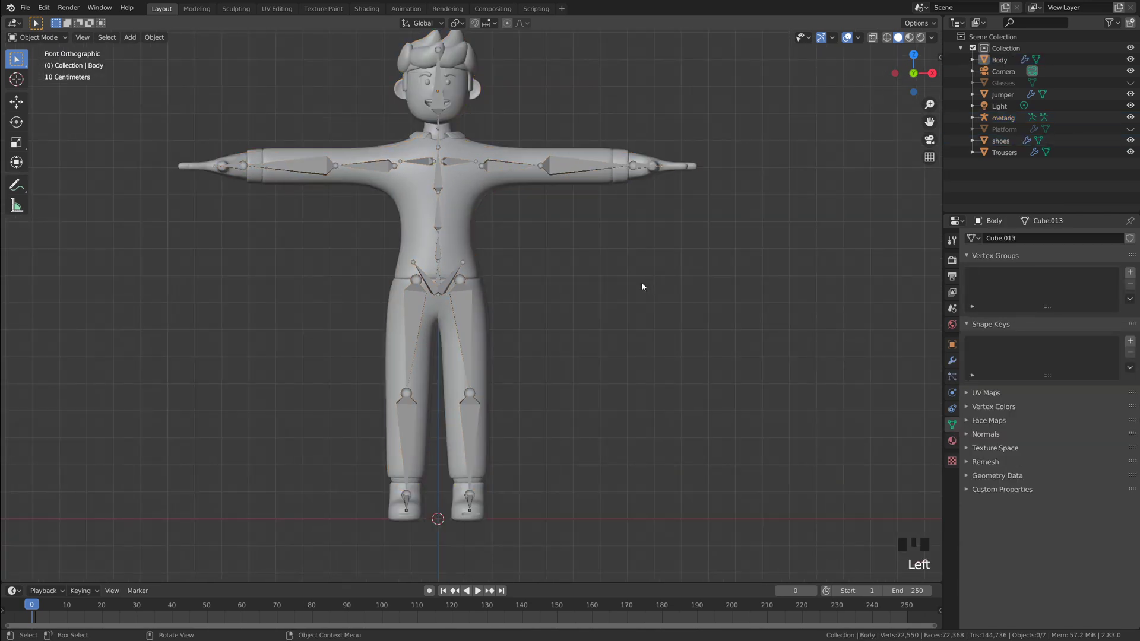
pyautogui.doubleClick(469, 300)
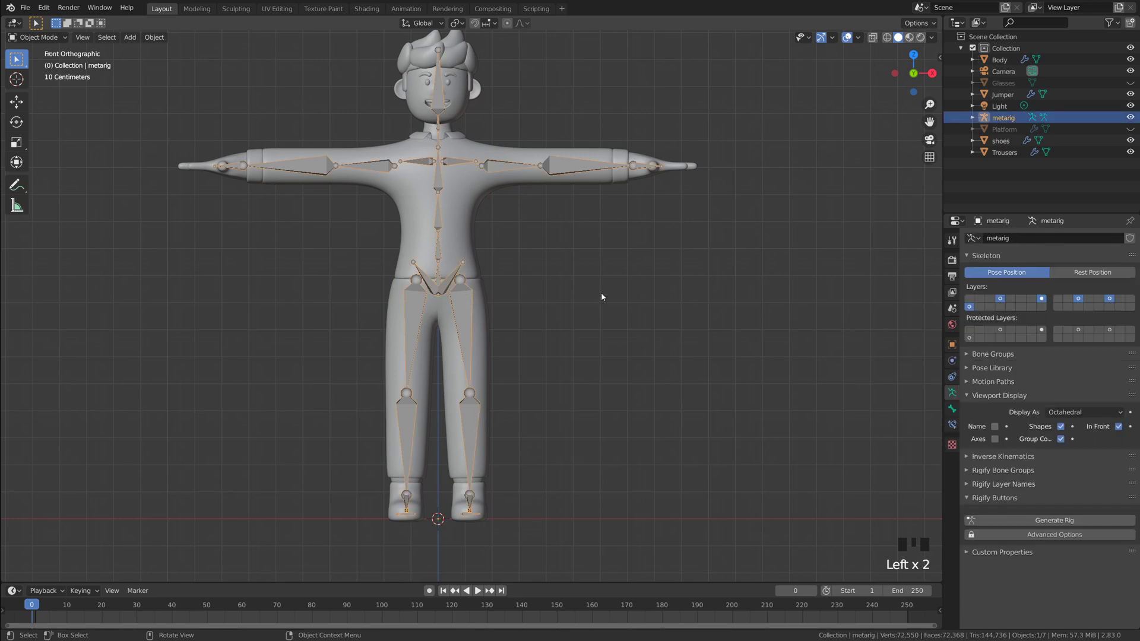
pyautogui.scroll(1, 589, 309)
# - Select the shoes and body with the metarig as the active object and parent them to it With Automatic Weights
pyautogui.click(477, 544)
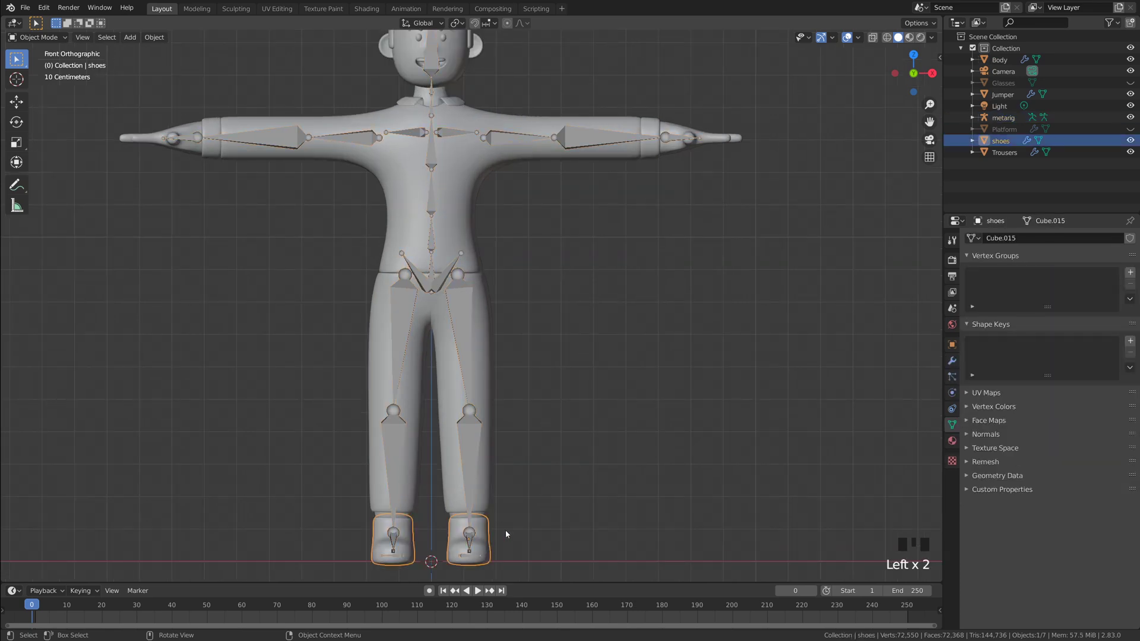
pyautogui.keyDown('shift'); pyautogui.click(729, 140); pyautogui.keyUp('shift')
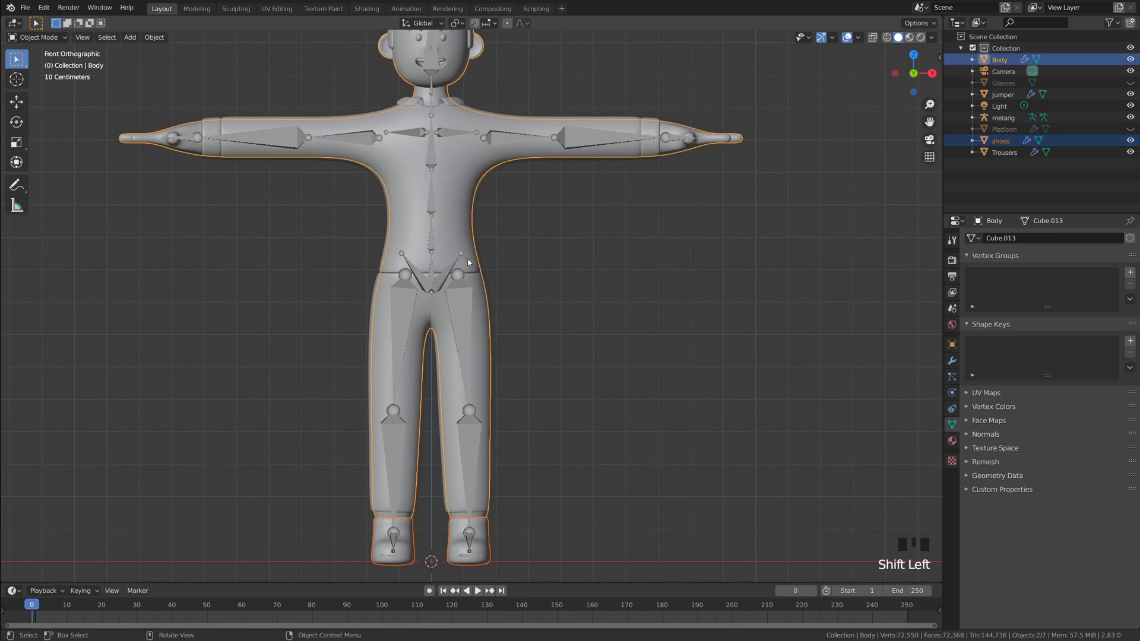
pyautogui.scroll(-1, 480, 286)
pyautogui.scroll(2, 486, 233)
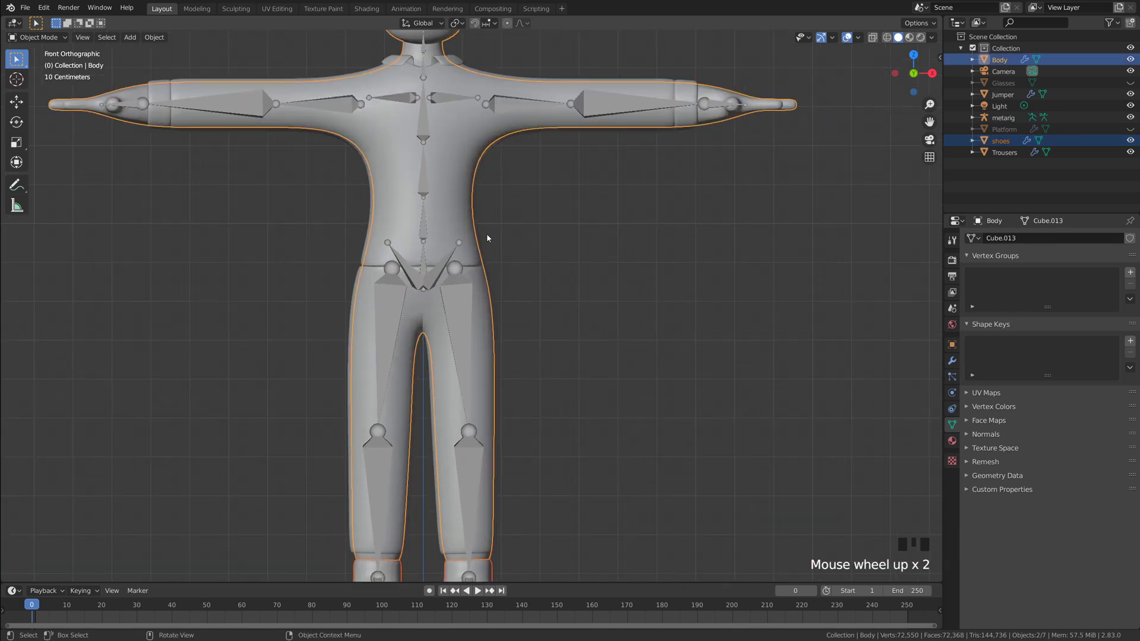
pyautogui.scroll(-1, 489, 235)
pyautogui.scroll(-1, 502, 178)
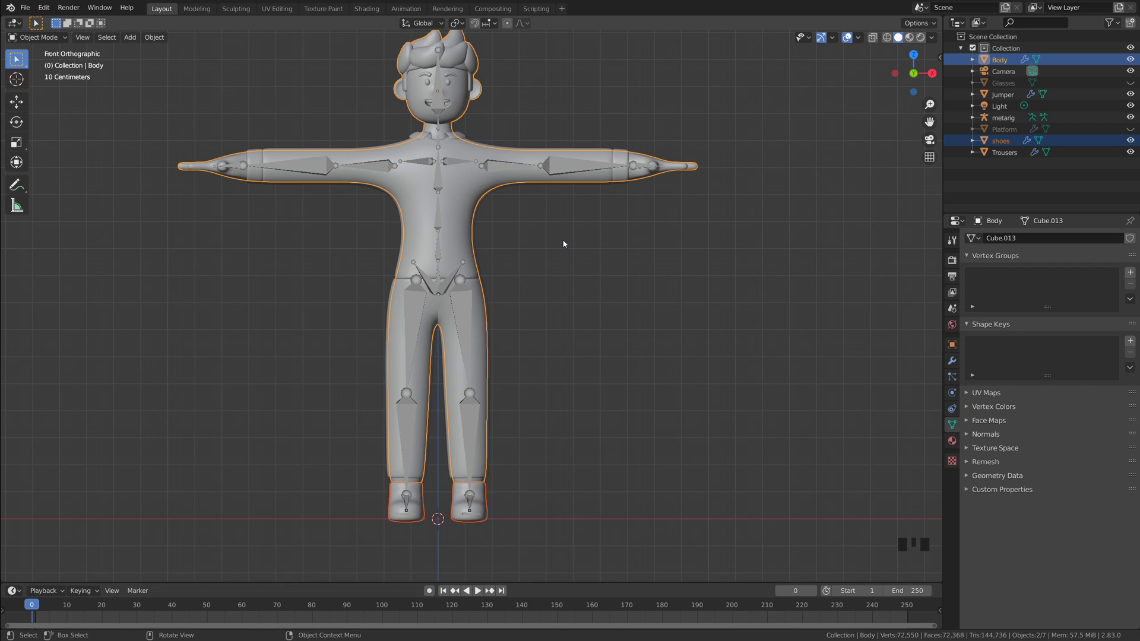
pyautogui.scroll(1, 523, 239)
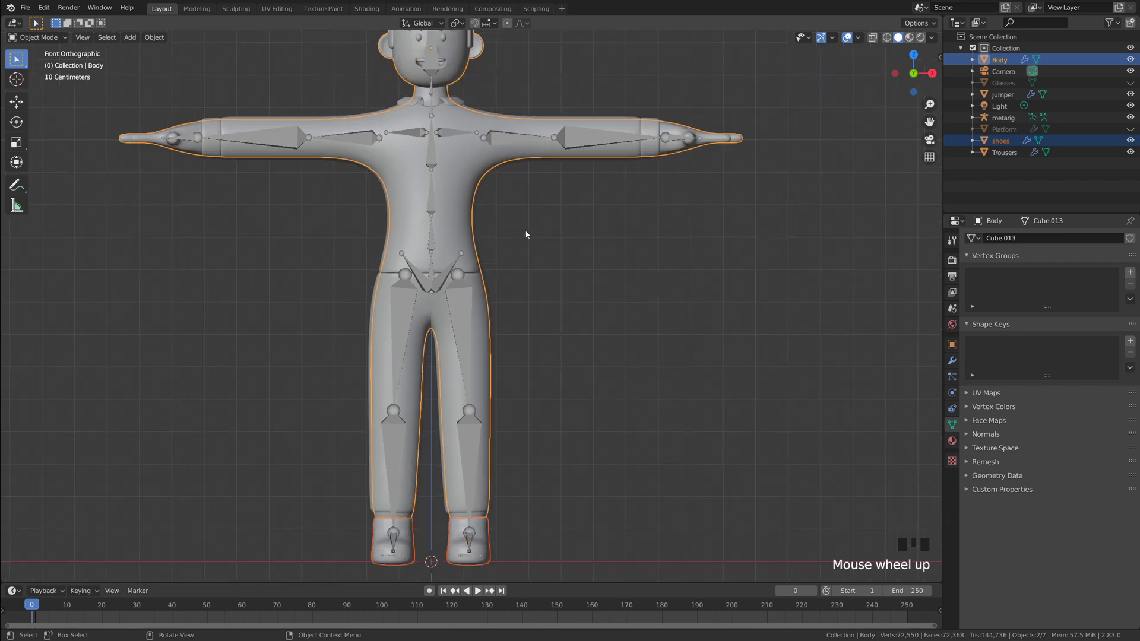
pyautogui.keyDown('shift'); pyautogui.click(464, 287); pyautogui.keyUp('shift')
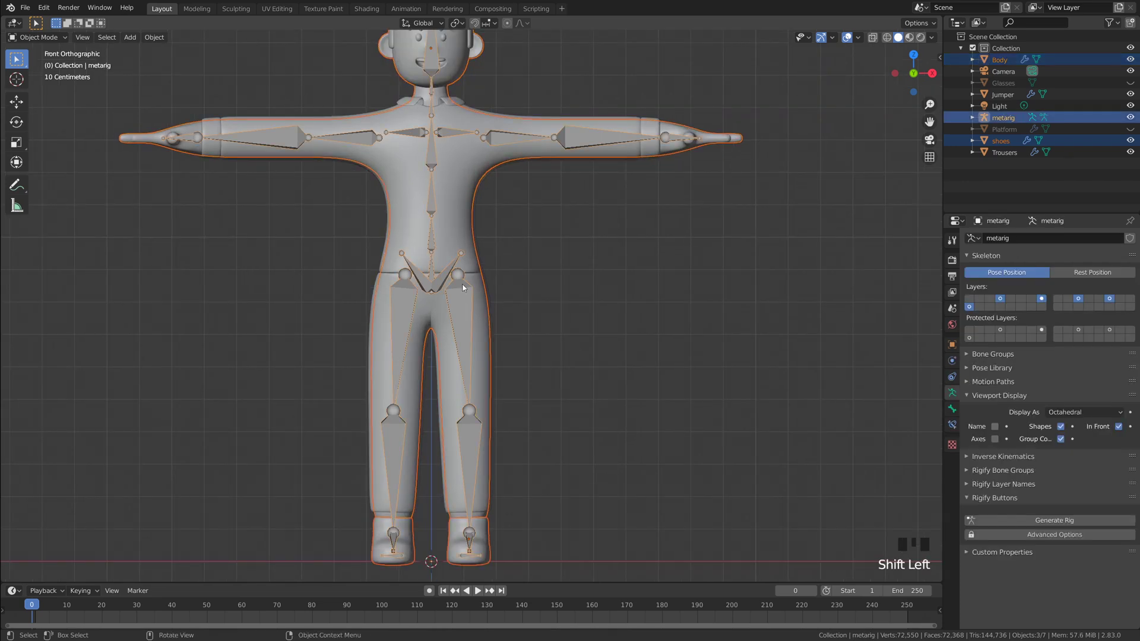
pyautogui.moveTo(526, 180); pyautogui.dragTo(490, 187, button='middle')
pyautogui.scroll(-2, 567, 224)
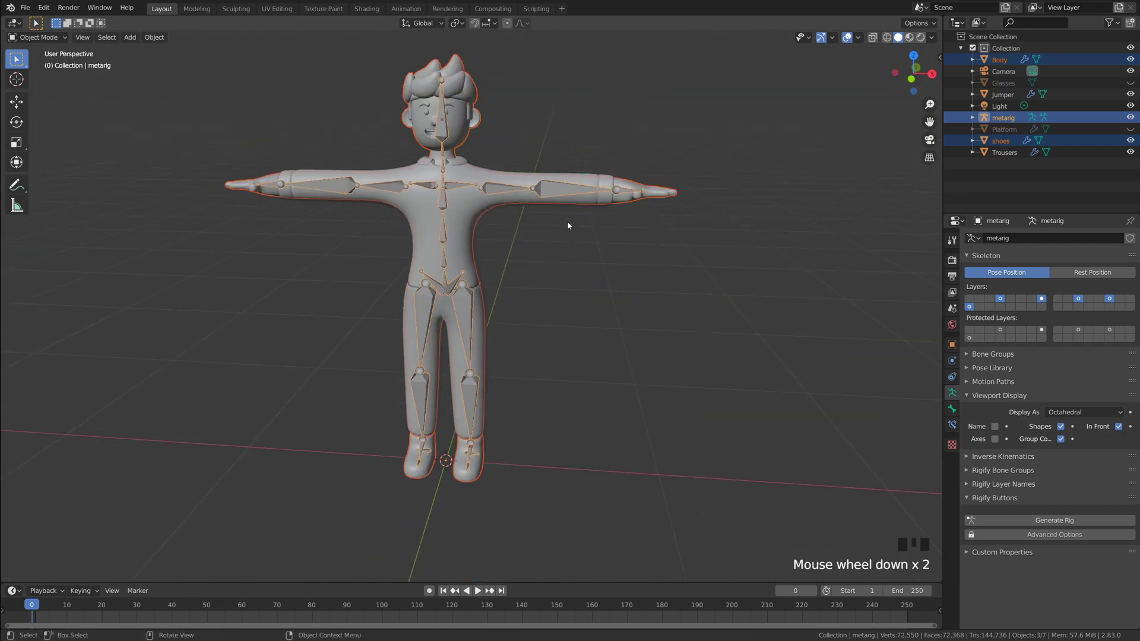
pyautogui.hotkey('ctrl', 'p')
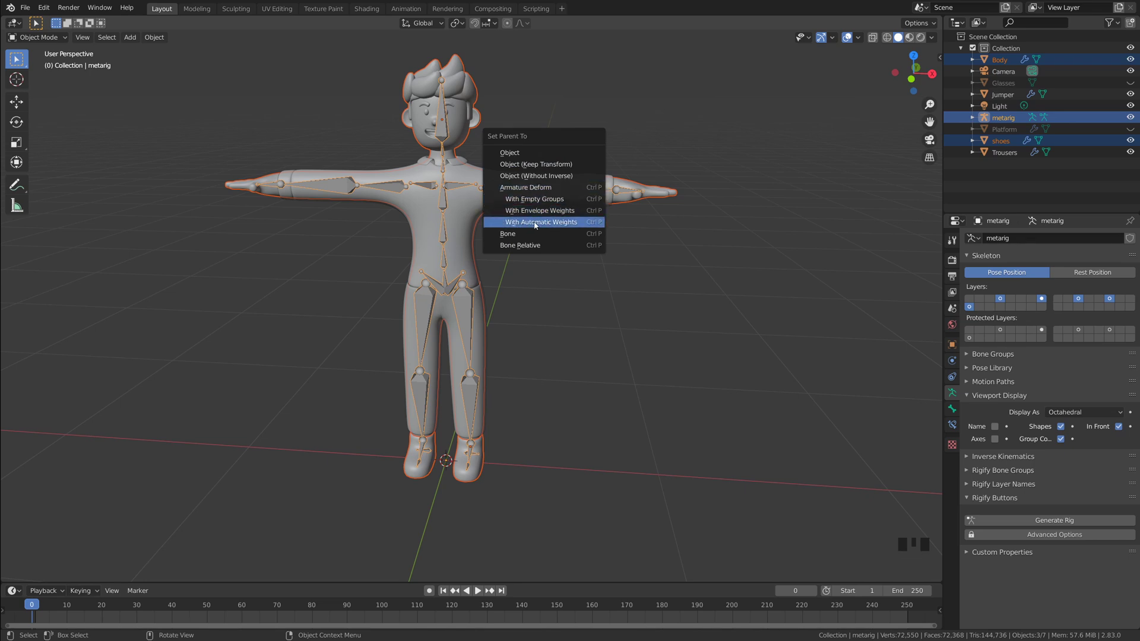
pyautogui.click(642, 246)
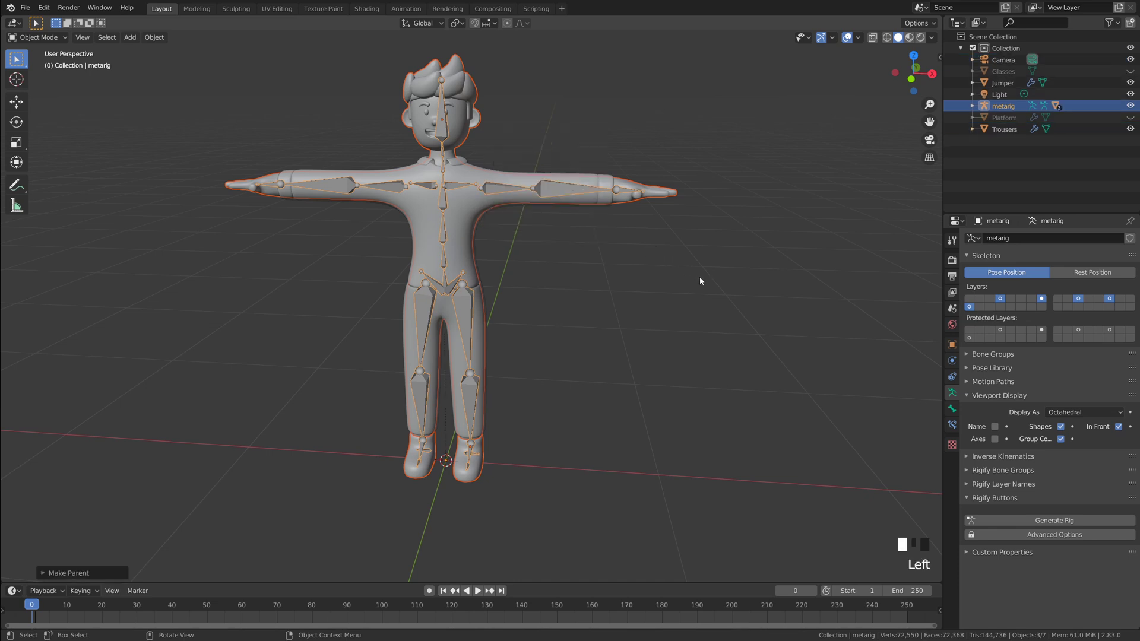
# - In the front view, clear the selection, select only the metarig and switch it to Pose Mode
pyautogui.press('`')
pyautogui.keyDown('shift'); pyautogui.moveTo(519, 144); pyautogui.dragTo(576, 250, button='middle'); pyautogui.keyUp('shift')
pyautogui.scroll(2, 542, 244)
pyautogui.keyDown('shift'); pyautogui.scroll(-1, 560, 244); pyautogui.keyUp('shift')
pyautogui.click(616, 244)
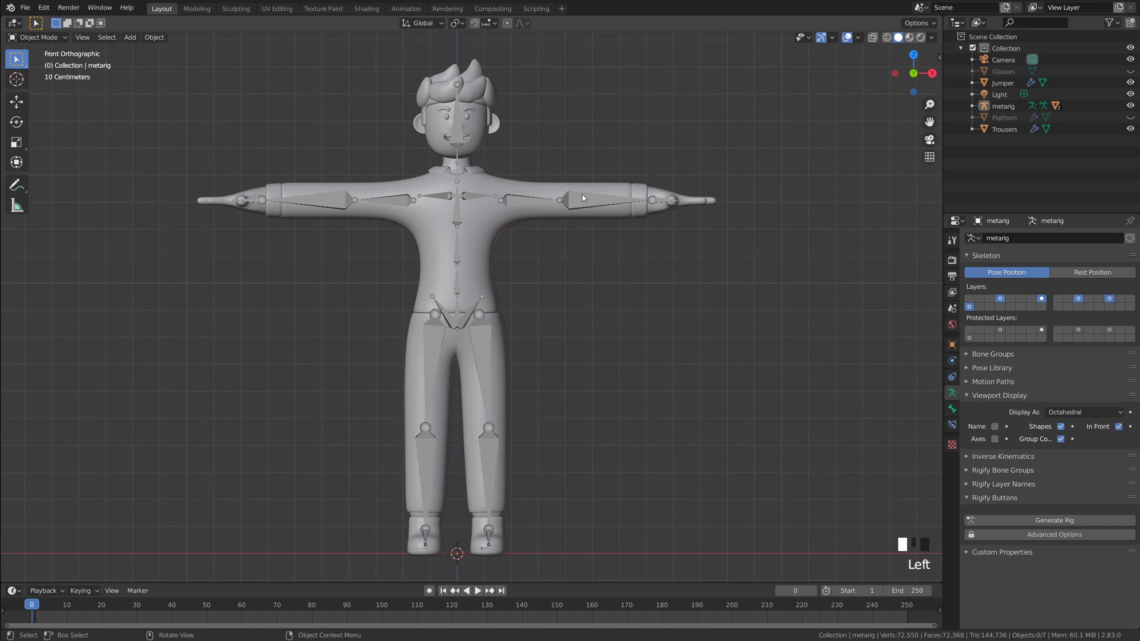
pyautogui.click(611, 222)
pyautogui.keyDown('shift'); pyautogui.moveTo(586, 244); pyautogui.dragTo(547, 359, button='middle'); pyautogui.keyUp('shift')
pyautogui.scroll(2, 547, 247)
pyautogui.click(659, 319)
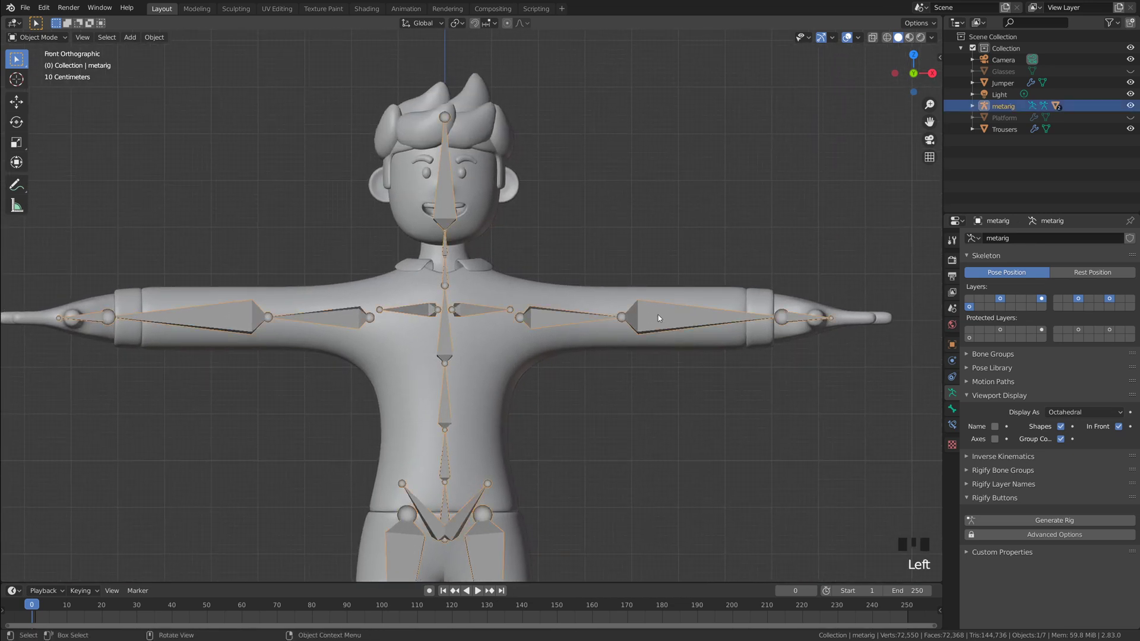
pyautogui.click(37, 37)
pyautogui.click(38, 75)
pyautogui.scroll(-1, 656, 314)
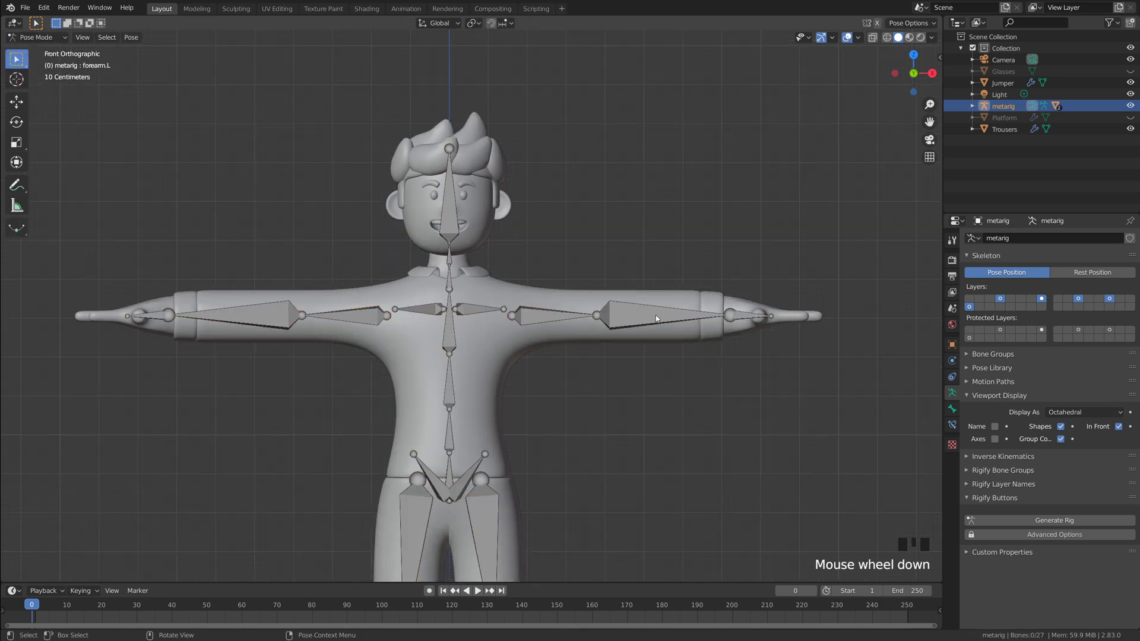
# - Try rotating the character's left forearm bone to test how the meshes follow, and undo the rotation
pyautogui.click(656, 317)
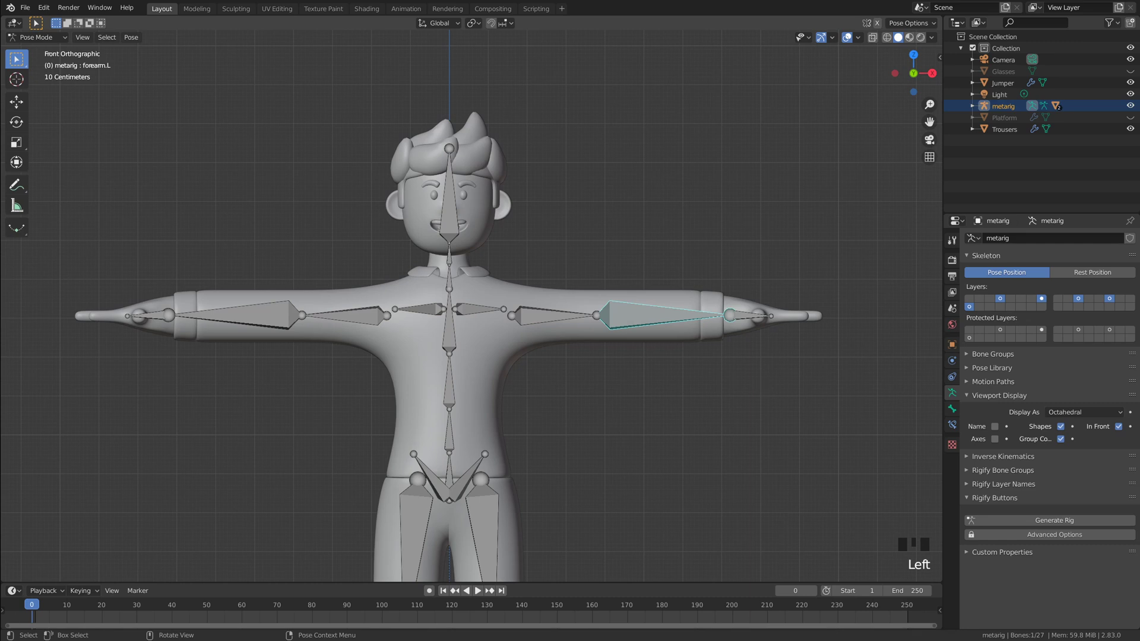
pyautogui.press('r')
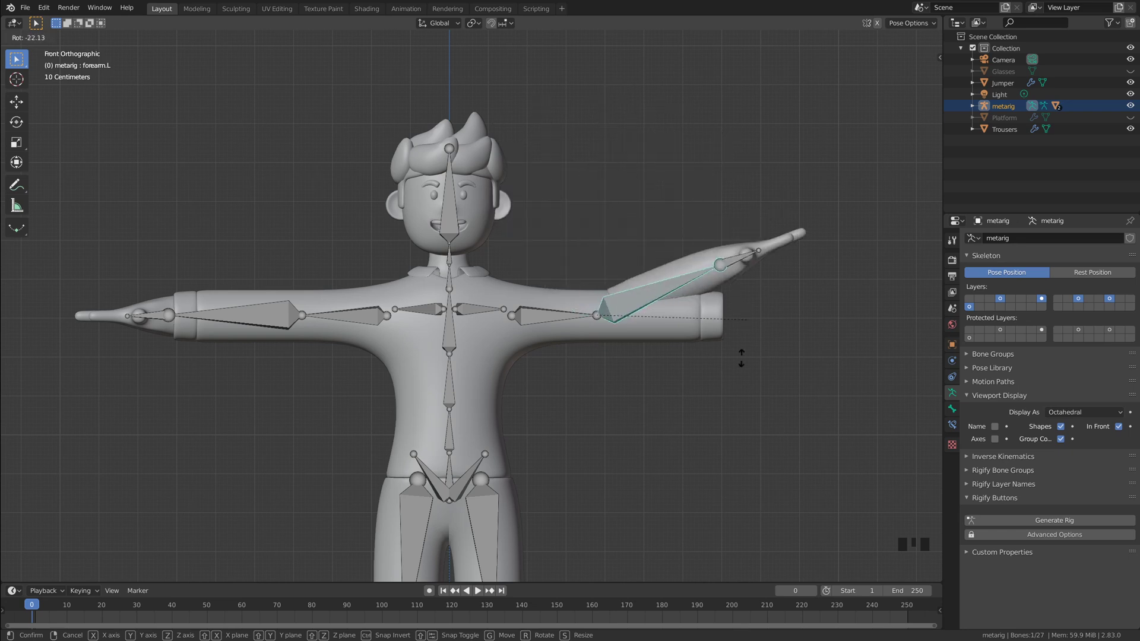
pyautogui.click(615, 414)
pyautogui.hotkey('ctrl', 'z')
# - Return the metarig from Pose Mode to Object Mode
pyautogui.scroll(-2, 636, 390)
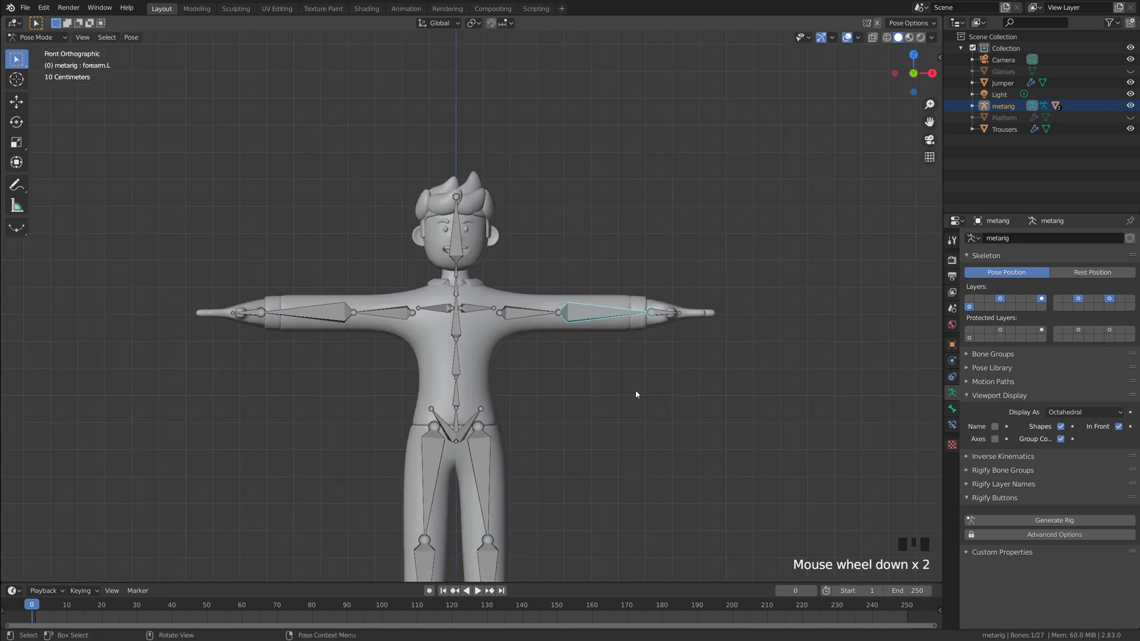
pyautogui.scroll(2, 636, 393)
pyautogui.scroll(-1, 648, 387)
pyautogui.scroll(2, 651, 389)
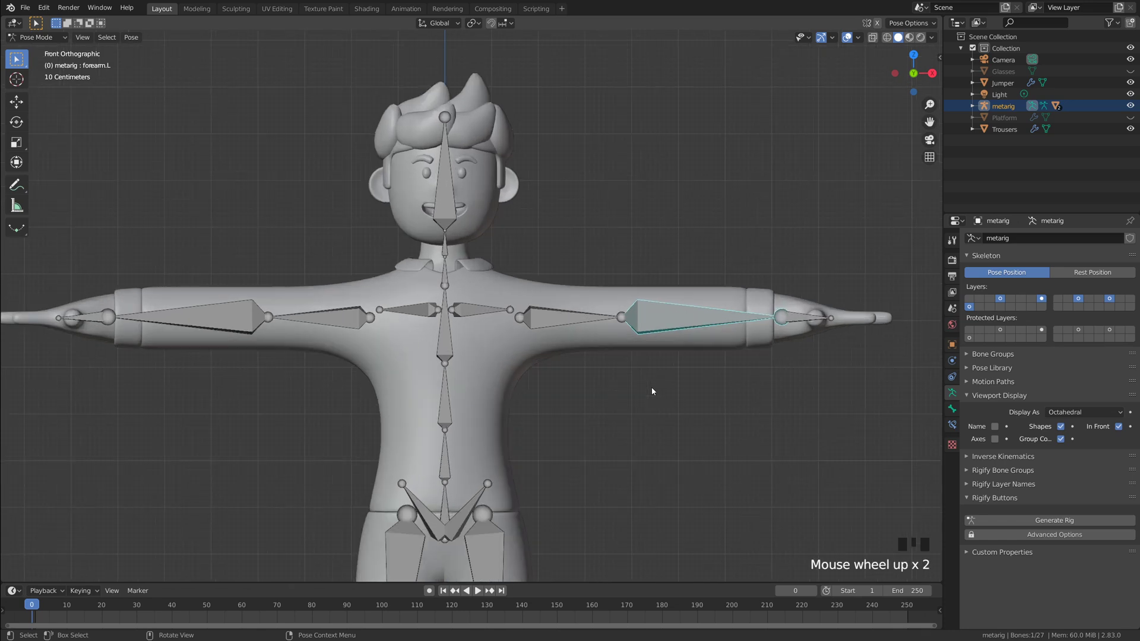
pyautogui.scroll(-1, 650, 389)
pyautogui.click(49, 37)
pyautogui.click(36, 50)
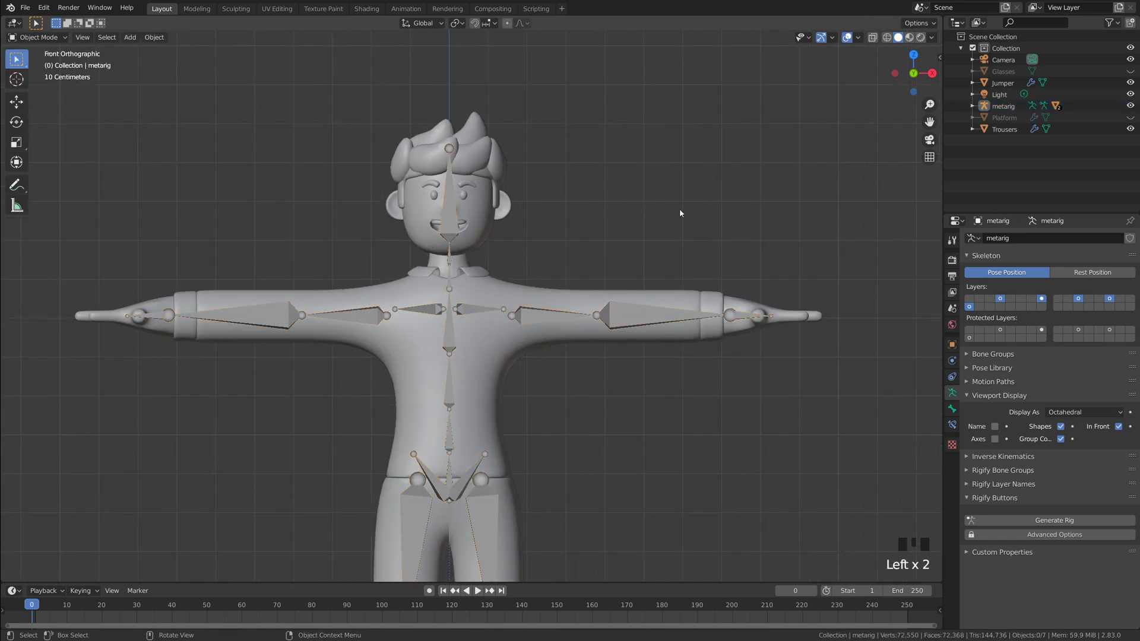
# - Parent the Jumper to the metarig With Automatic Weights
pyautogui.scroll(-1, 580, 311)
pyautogui.scroll(1, 580, 310)
pyautogui.click(494, 347)
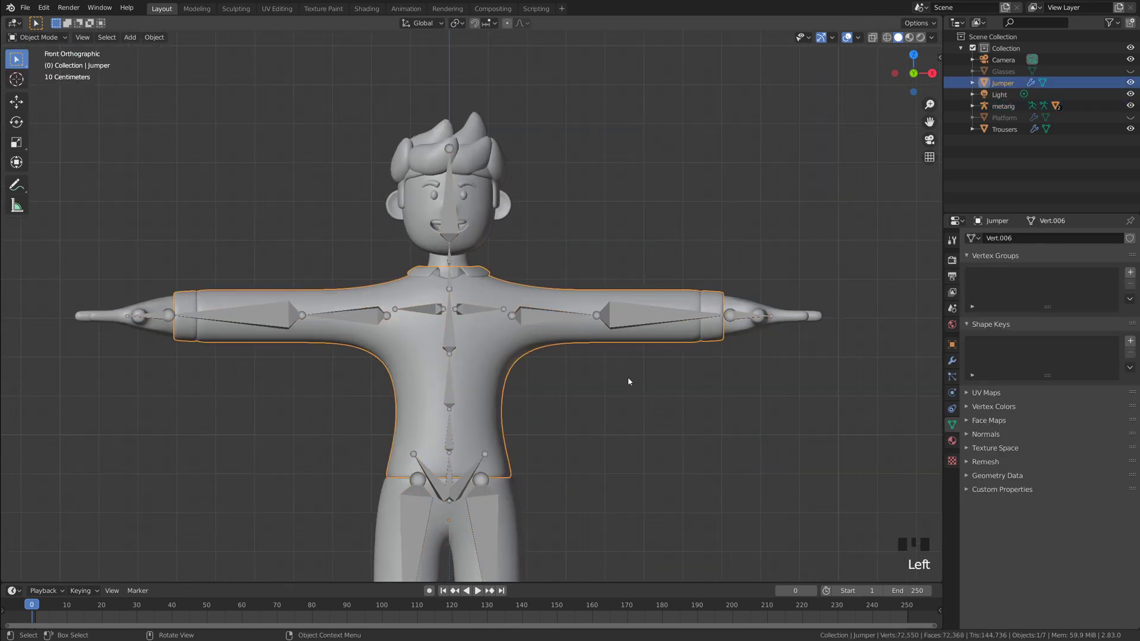
pyautogui.keyDown('shift'); pyautogui.click(628, 319); pyautogui.keyUp('shift')
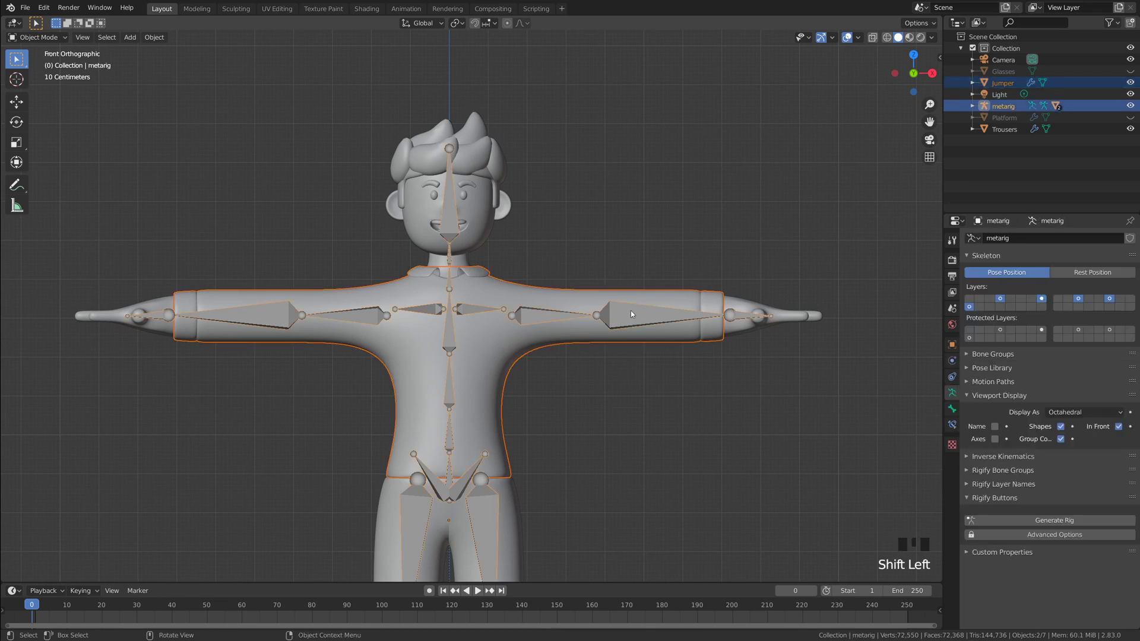
pyautogui.hotkey('ctrl', 'p')
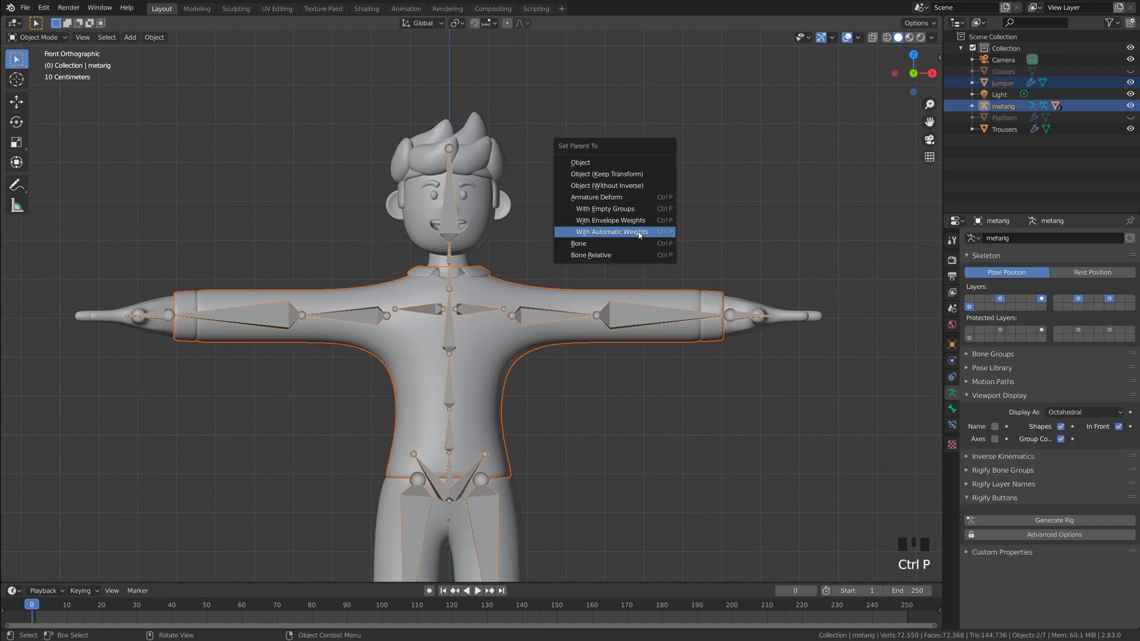
pyautogui.click(639, 232)
pyautogui.click(650, 312)
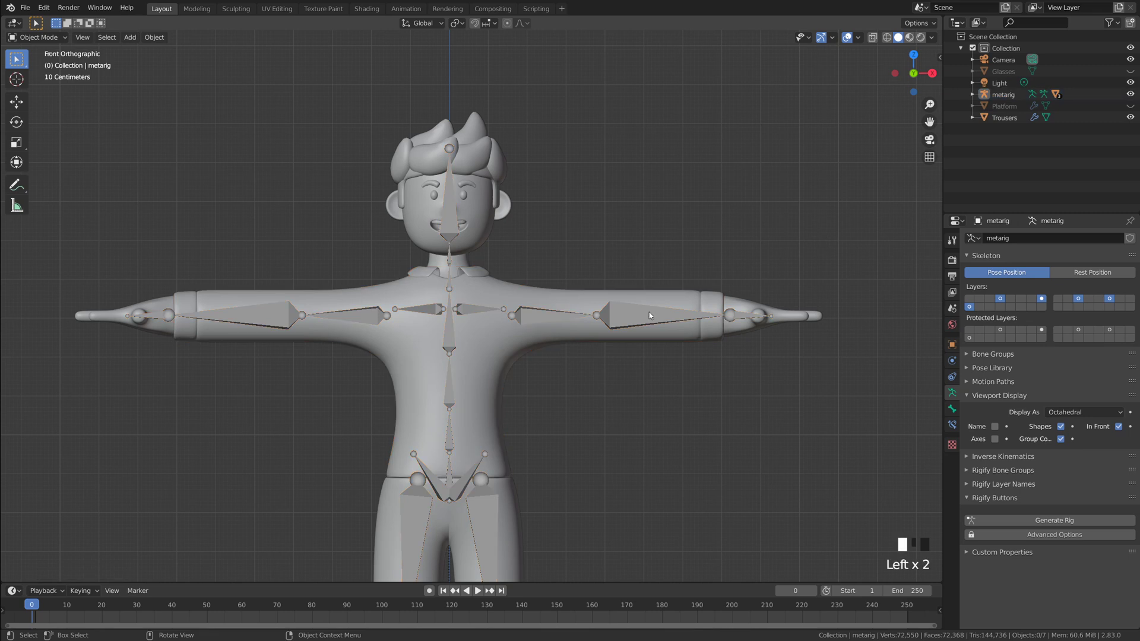
# - Try rotating the metarig's left forearm bone in Pose Mode to test how the jumper sleeve deforms, and cancel the rotation
pyautogui.click(37, 37)
pyautogui.click(38, 75)
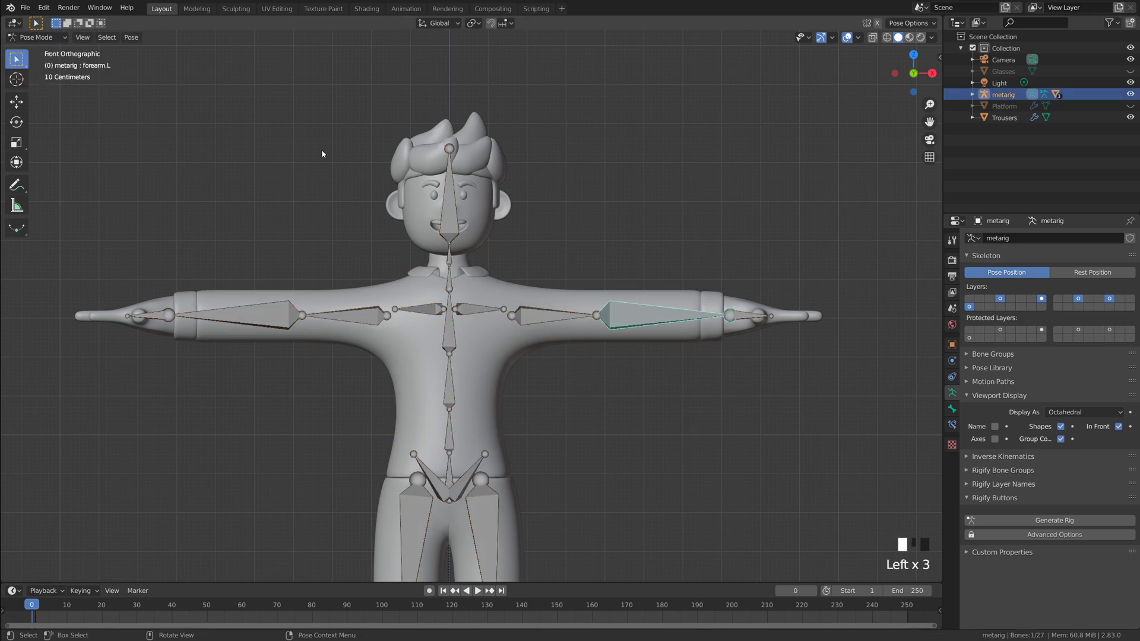
pyautogui.click(665, 305)
pyautogui.press('r')
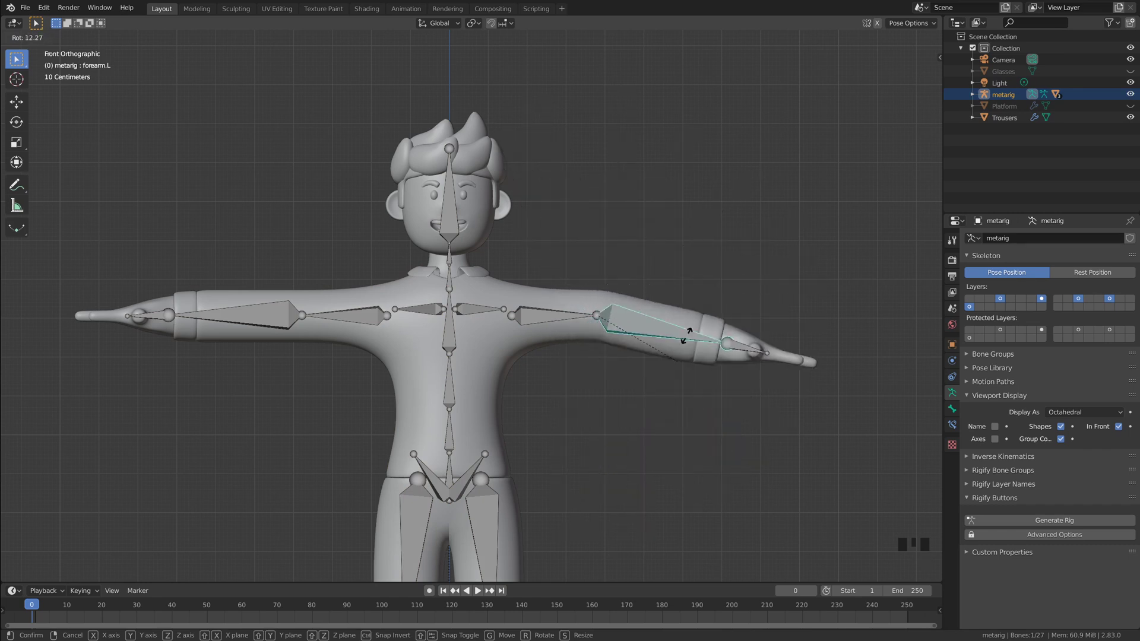
pyautogui.rightClick(635, 400)
# - Apply Rotation & Scale to the metarig in Object Mode and clear the selection
pyautogui.scroll(-4, 635, 401)
pyautogui.keyDown('shift'); pyautogui.moveTo(635, 400); pyautogui.dragTo(507, 318, button='middle'); pyautogui.keyUp('shift')
pyautogui.scroll(1, 508, 319)
pyautogui.scroll(-1, 525, 333)
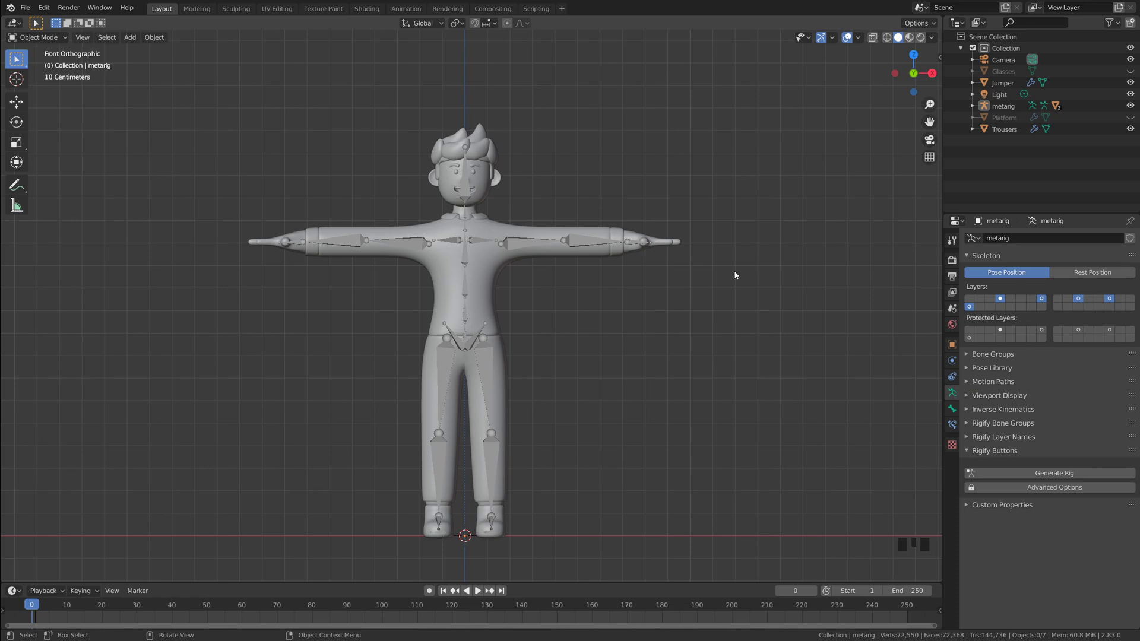
pyautogui.scroll(-1, 607, 288)
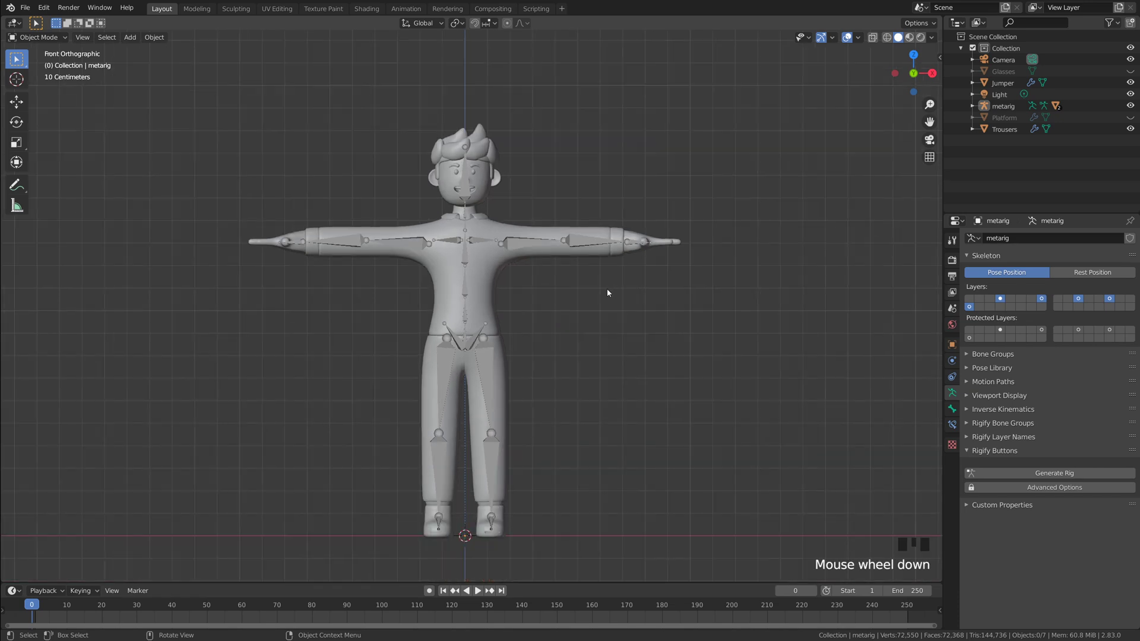
pyautogui.click(451, 248)
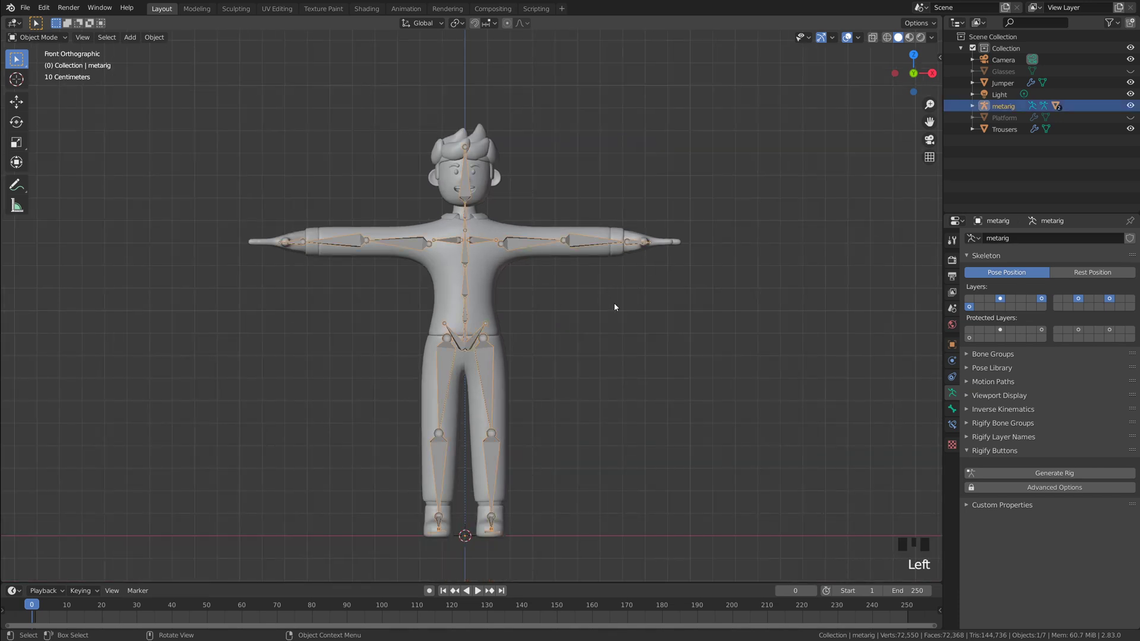
pyautogui.hotkey('ctrl', 'a')
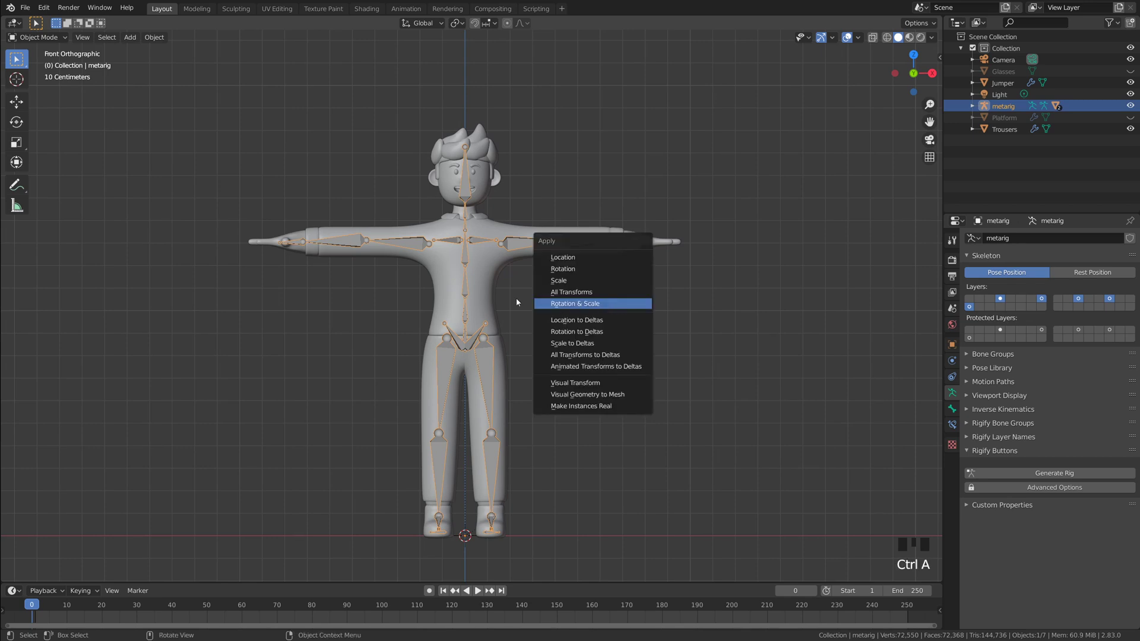
pyautogui.click(574, 304)
pyautogui.click(654, 314)
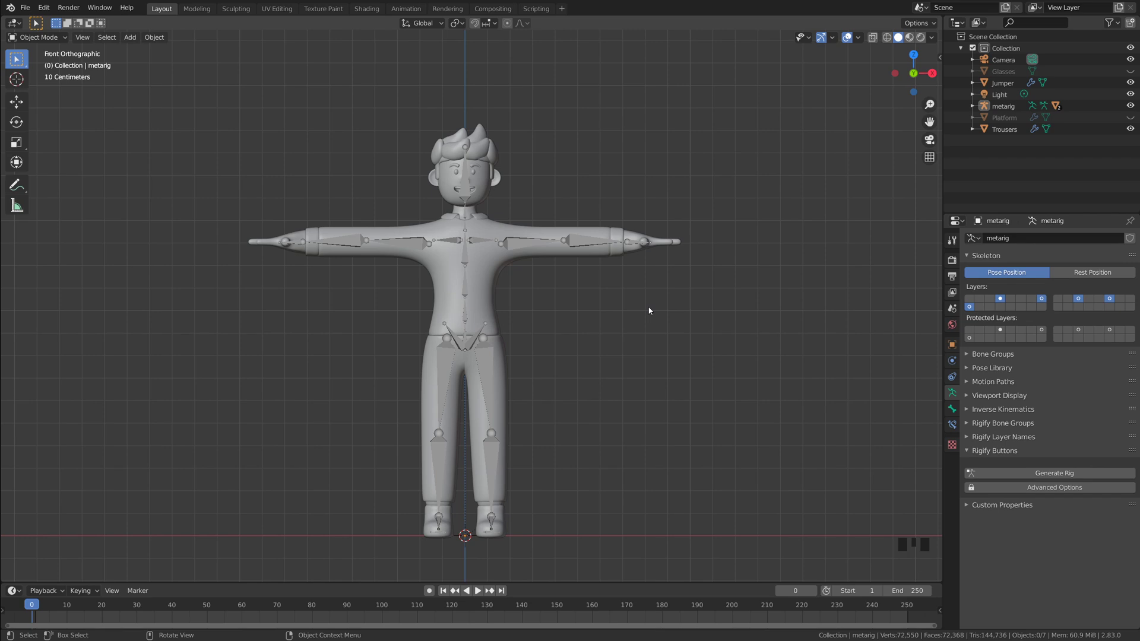
# - Generate the full Rigify control rig from the metarig
pyautogui.scroll(2, 649, 310)
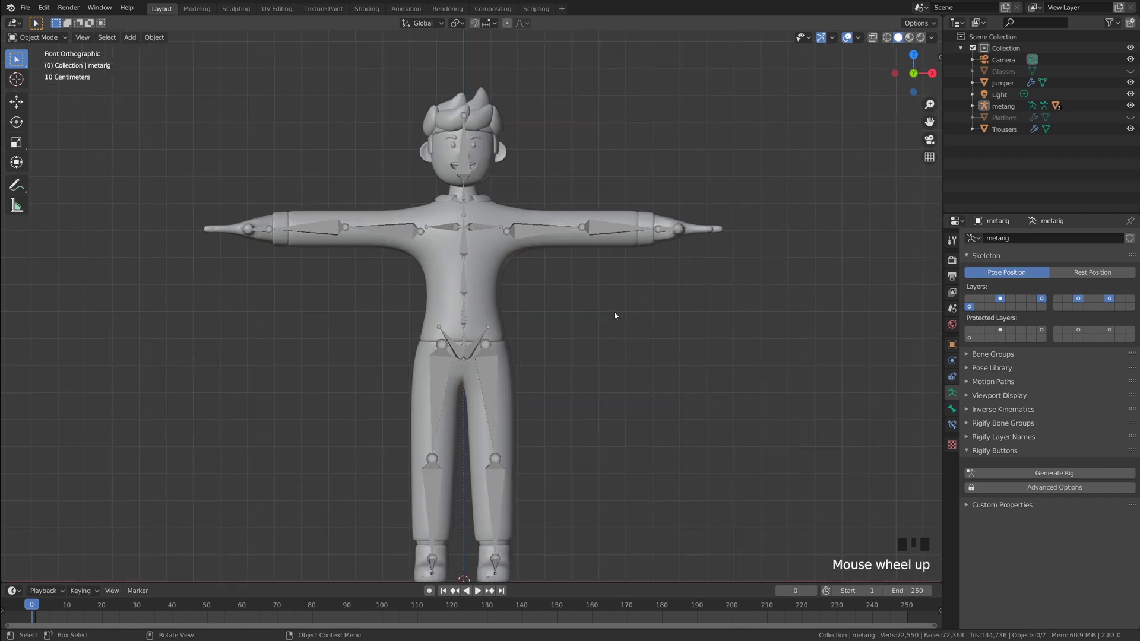
pyautogui.keyDown('shift'); pyautogui.moveTo(614, 311); pyautogui.dragTo(570, 277, button='middle'); pyautogui.keyUp('shift')
pyautogui.click(489, 349)
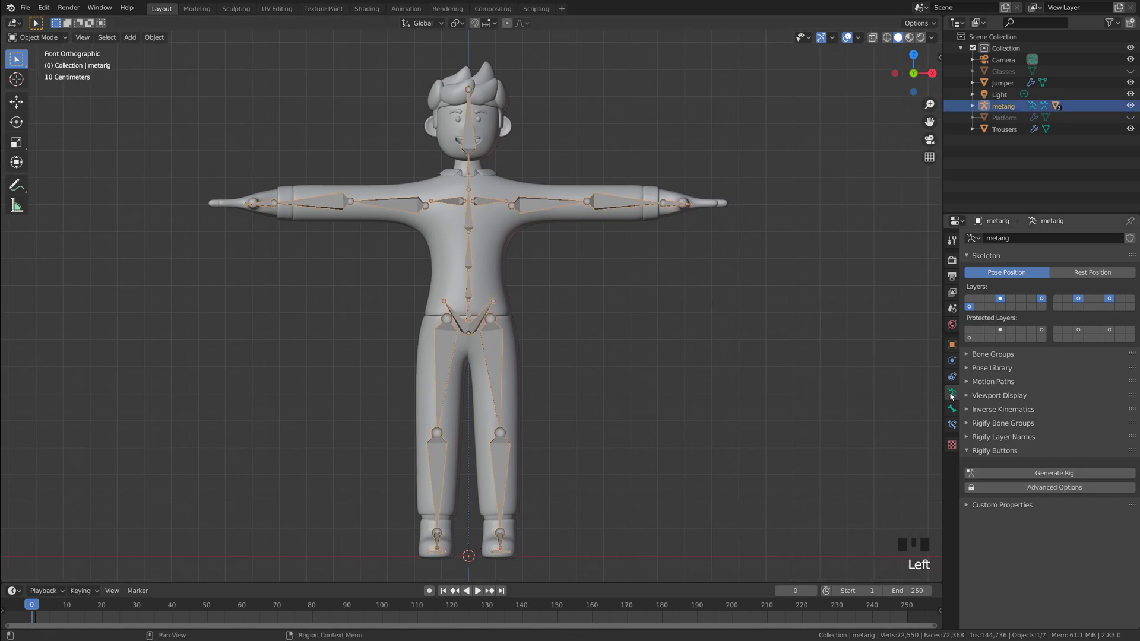
pyautogui.click(1055, 475)
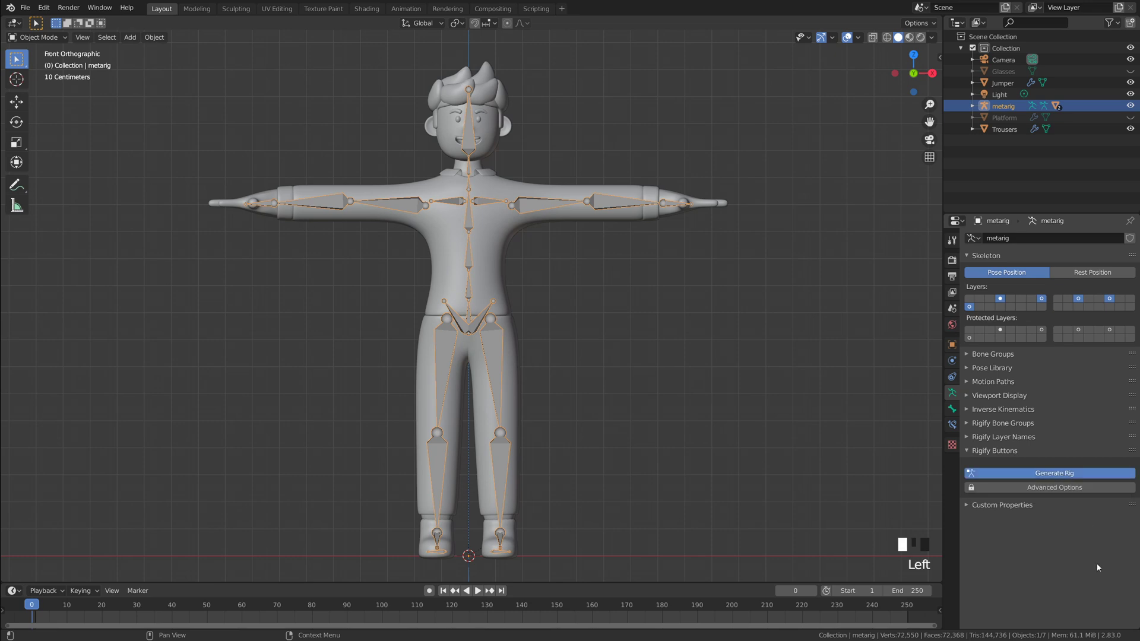
pyautogui.click(820, 382)
pyautogui.moveTo(725, 313); pyautogui.dragTo(680, 323, button='middle')
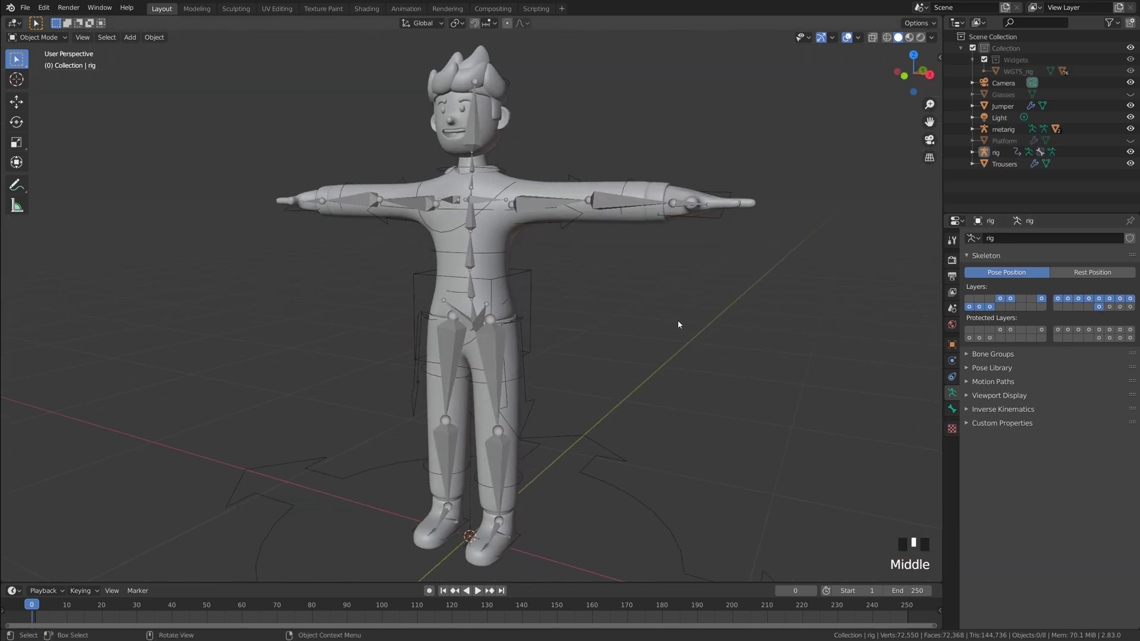
# - Hide the original metarig in the viewport, leaving only the generated rig around the character
pyautogui.press('Tab')
pyautogui.press('Tab')
pyautogui.press('`')
pyautogui.moveTo(608, 264)
pyautogui.mouseDown(button='middle')
pyautogui.moveTo(700, 275)
pyautogui.moveTo(649, 268)
pyautogui.moveTo(597, 279)
pyautogui.mouseUp(button='middle')
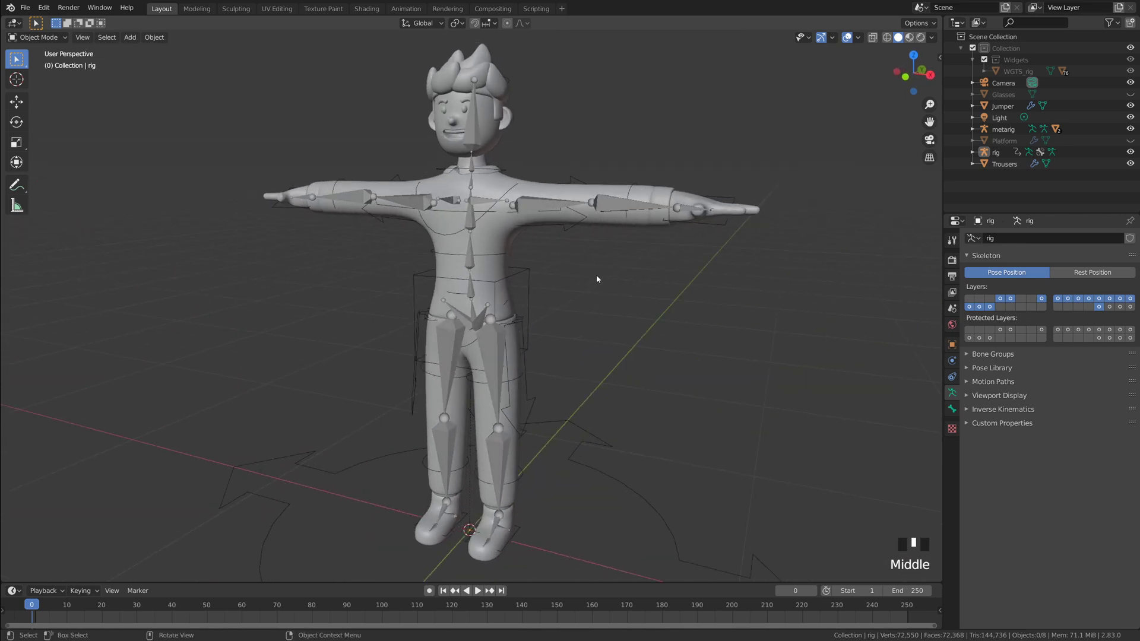
pyautogui.click(532, 204)
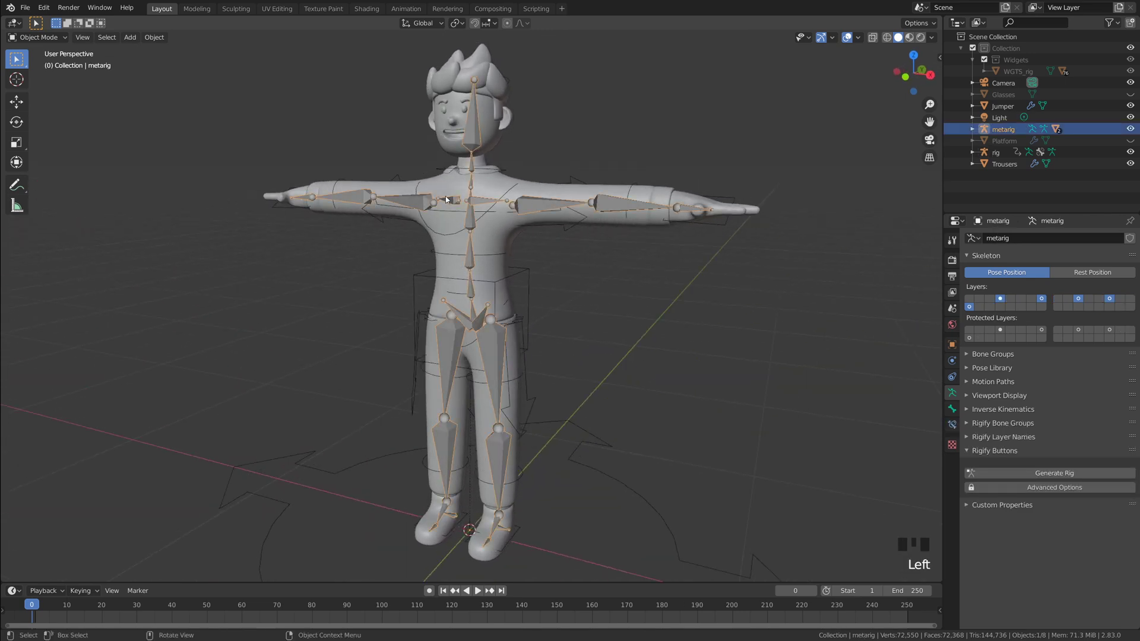
pyautogui.click(1131, 129)
pyautogui.moveTo(727, 258); pyautogui.dragTo(762, 258, button='middle')
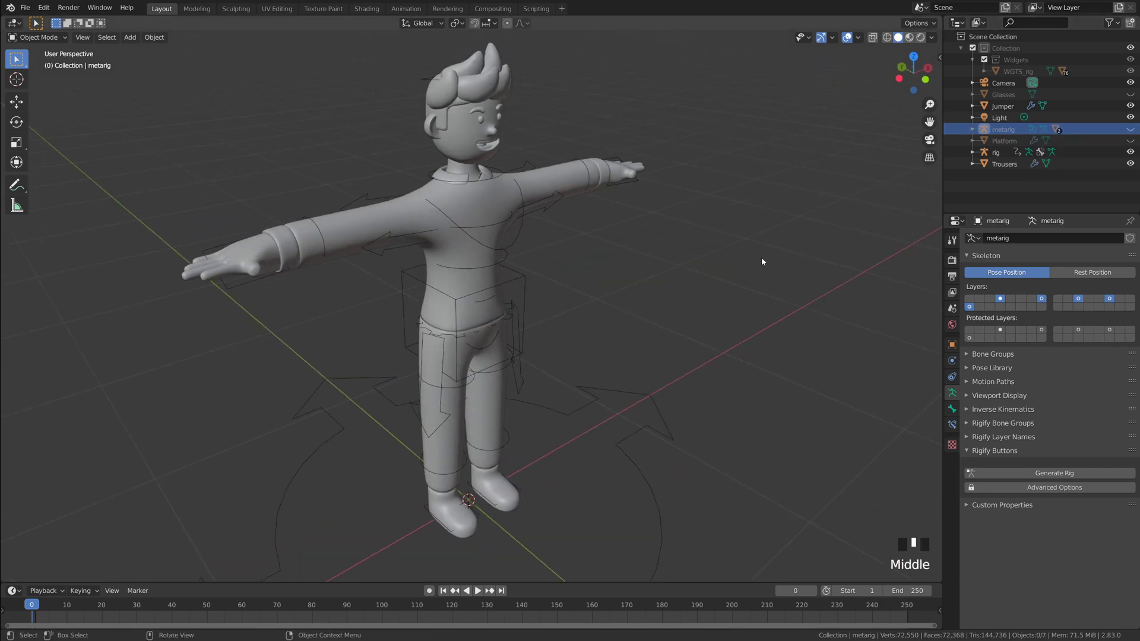
# - Select the generated rig and examine its control shapes around the character
pyautogui.press('`')
pyautogui.scroll(2, 529, 279)
pyautogui.click(521, 279)
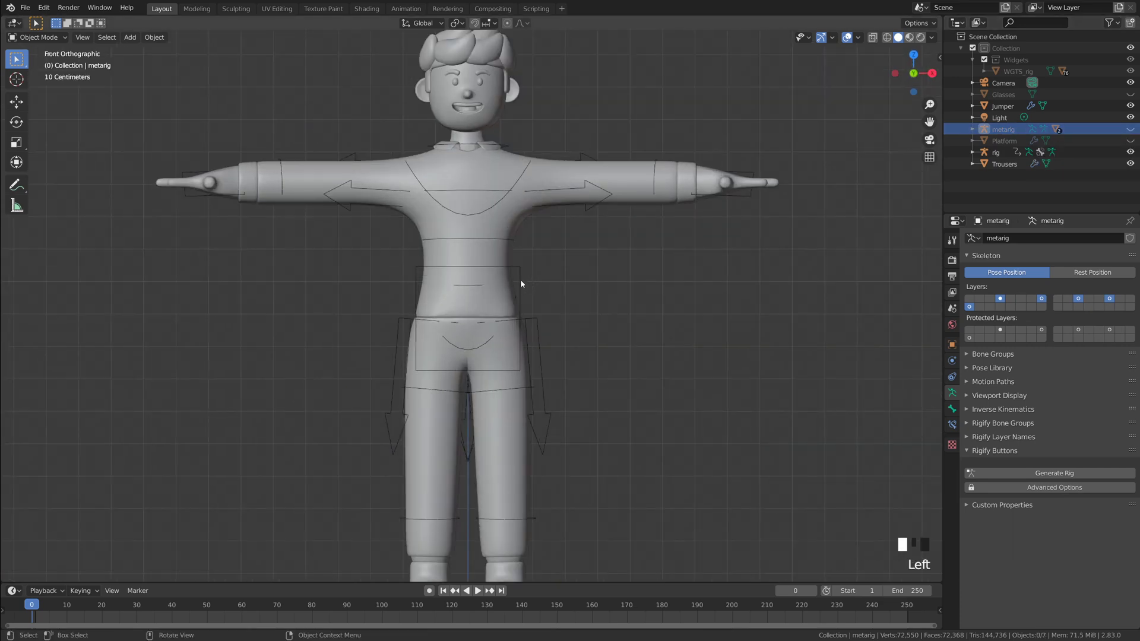
pyautogui.scroll(-2, 533, 288)
pyautogui.moveTo(508, 289); pyautogui.dragTo(569, 307, button='middle')
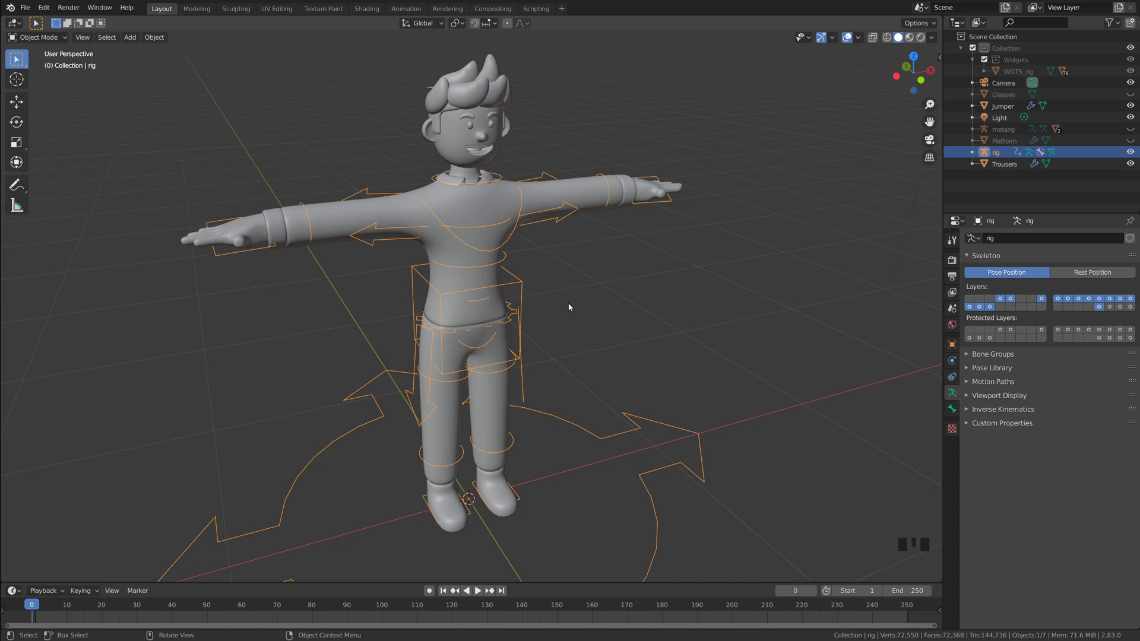
pyautogui.press('`')
pyautogui.click(533, 258)
pyautogui.keyDown('shift'); pyautogui.moveTo(533, 257); pyautogui.dragTo(447, 349, button='middle'); pyautogui.keyUp('shift')
pyautogui.keyDown('shift'); pyautogui.moveTo(557, 267); pyautogui.dragTo(554, 286, button='middle'); pyautogui.keyUp('shift')
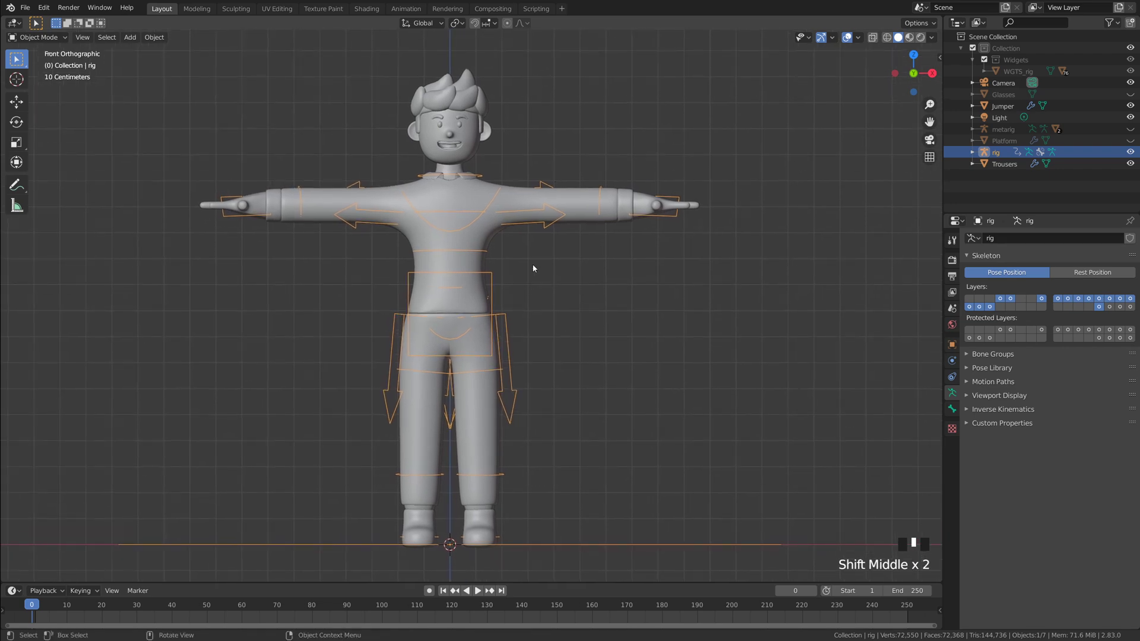
# - Select all the character's meshes with the generated rig as the active object and parent them to it With Automatic Weights
pyautogui.click(616, 266)
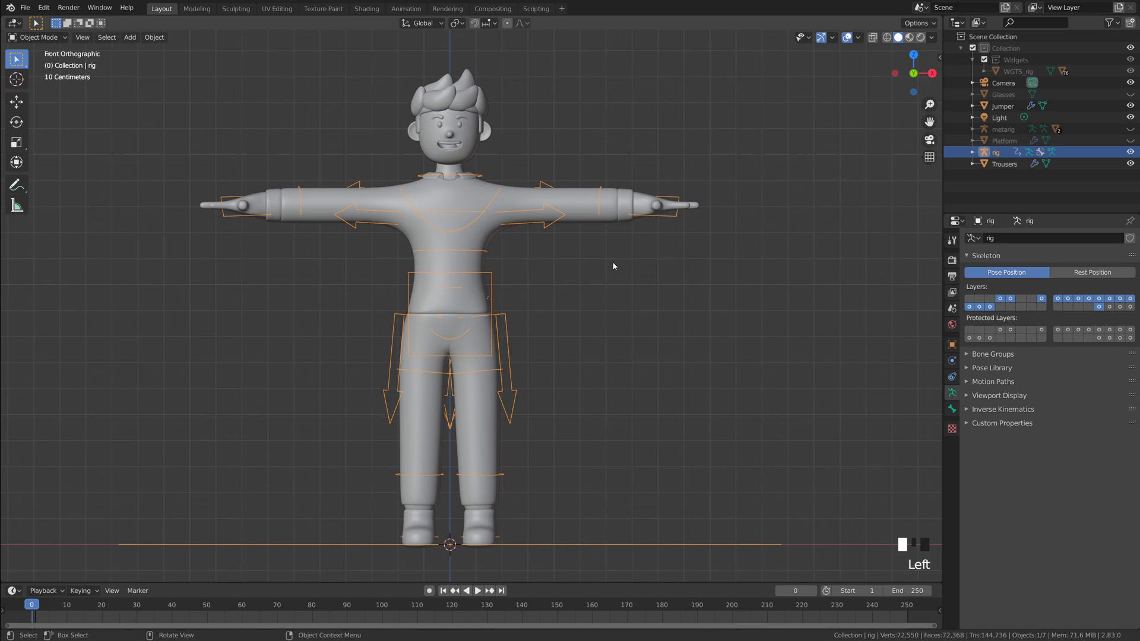
pyautogui.scroll(1, 617, 267)
pyautogui.moveTo(151, 54); pyautogui.dragTo(803, 465)
pyautogui.moveTo(744, 523); pyautogui.dragTo(444, 440)
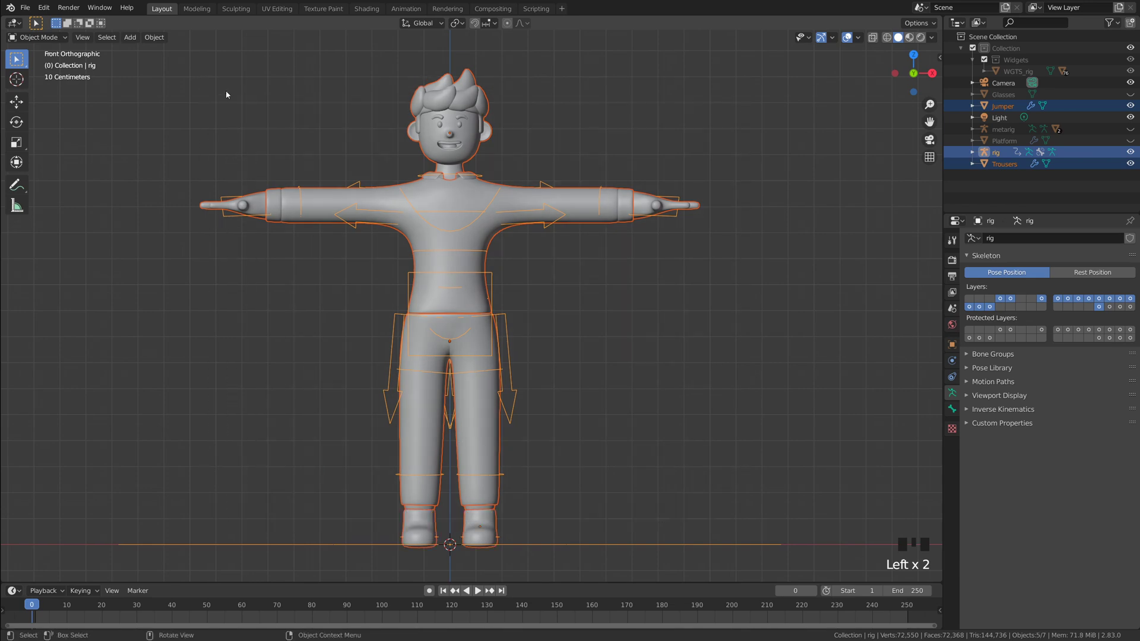
pyautogui.press('shift')
pyautogui.keyDown('shift'); pyautogui.click(514, 390); pyautogui.keyUp('shift')
pyautogui.keyDown('shift'); pyautogui.click(514, 390); pyautogui.keyUp('shift')
pyautogui.hotkey('ctrl', 'p')
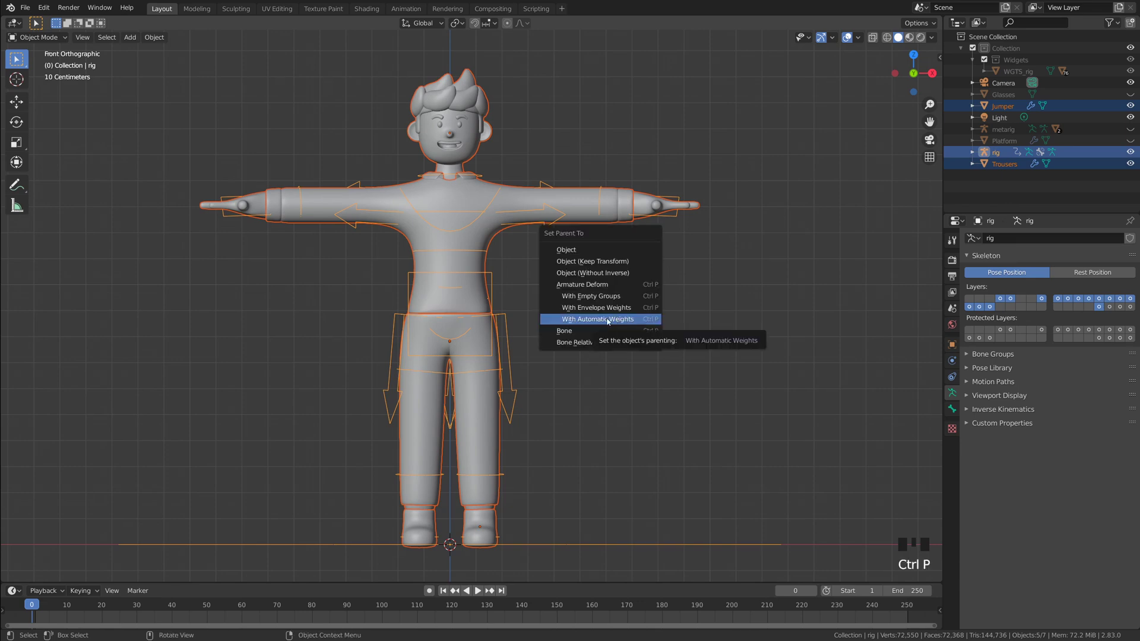
pyautogui.click(704, 320)
# - Switch the viewport shading to Material Preview to show the character in colour
pyautogui.scroll(-1, 667, 326)
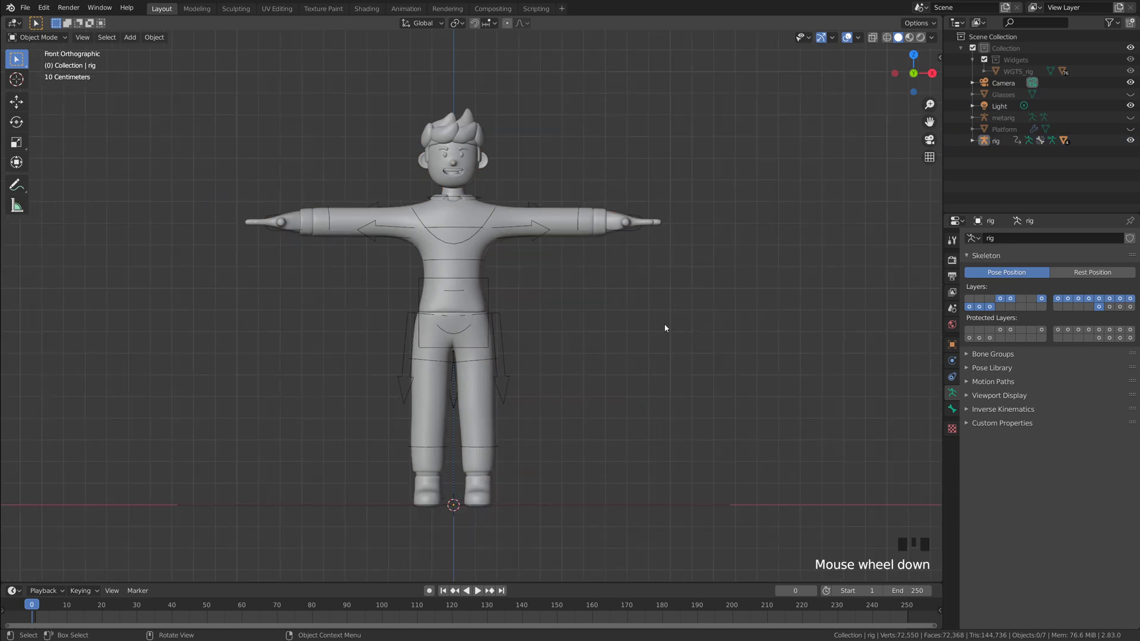
pyautogui.scroll(2, 631, 338)
pyautogui.moveTo(632, 339)
pyautogui.keyDown('shift'); pyautogui.mouseDown(button='middle')
pyautogui.moveTo(653, 318)
pyautogui.moveTo(633, 326)
pyautogui.mouseUp(button='middle'); pyautogui.keyUp('shift')
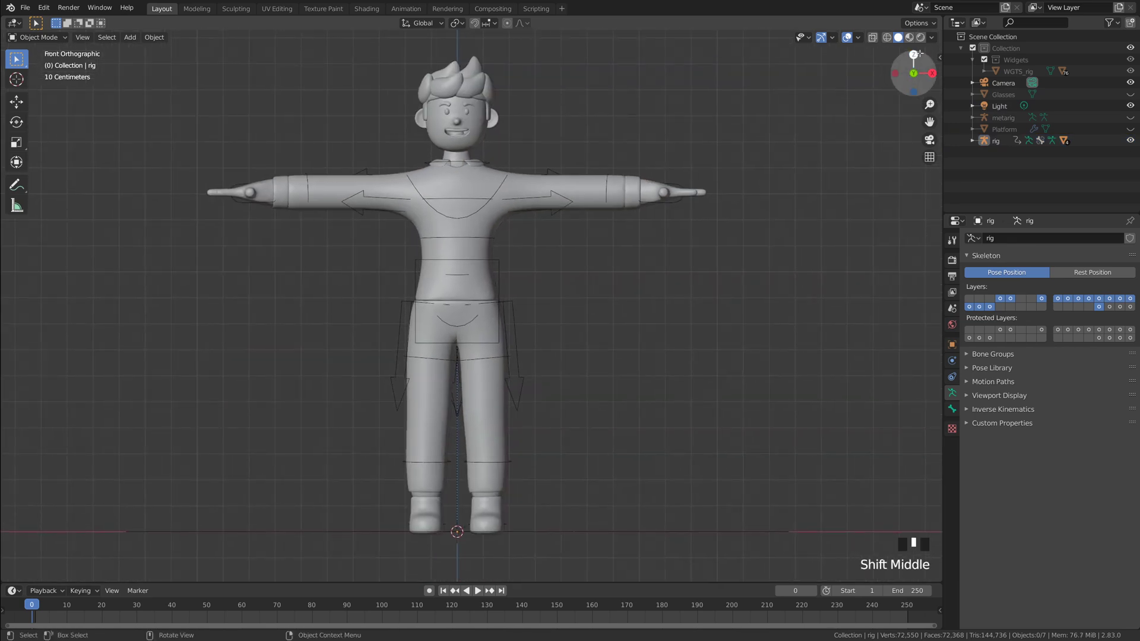
pyautogui.click(909, 37)
pyautogui.keyDown('shift'); pyautogui.moveTo(640, 227); pyautogui.dragTo(646, 237, button='middle'); pyautogui.keyUp('shift')
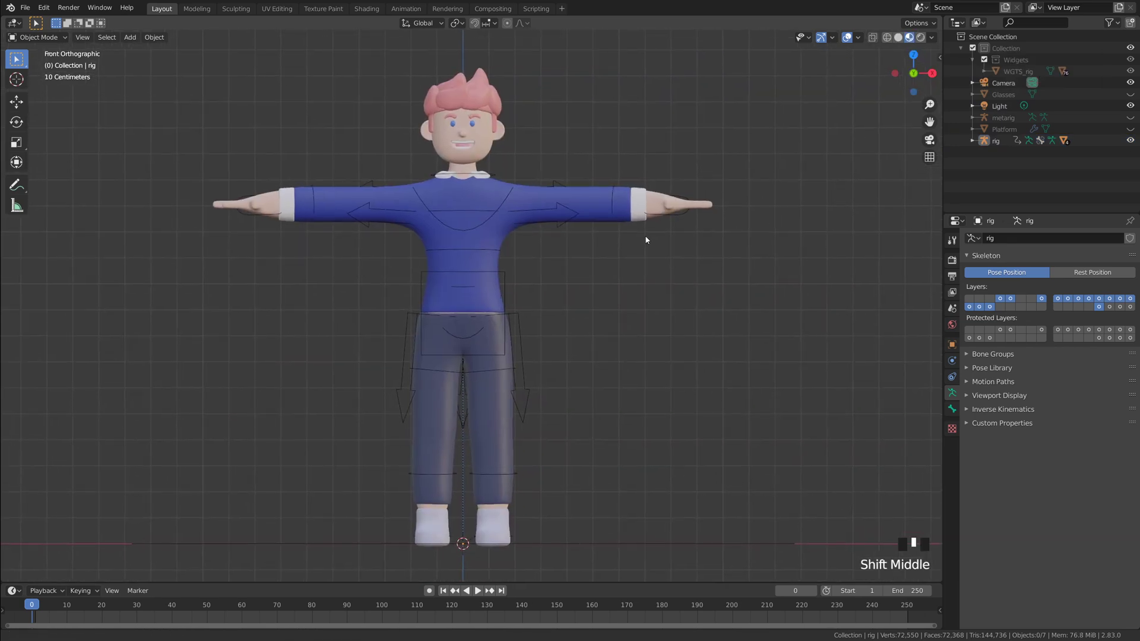
# - Select the generated rig and switch it to Pose Mode
pyautogui.click(509, 305)
pyautogui.click(510, 287)
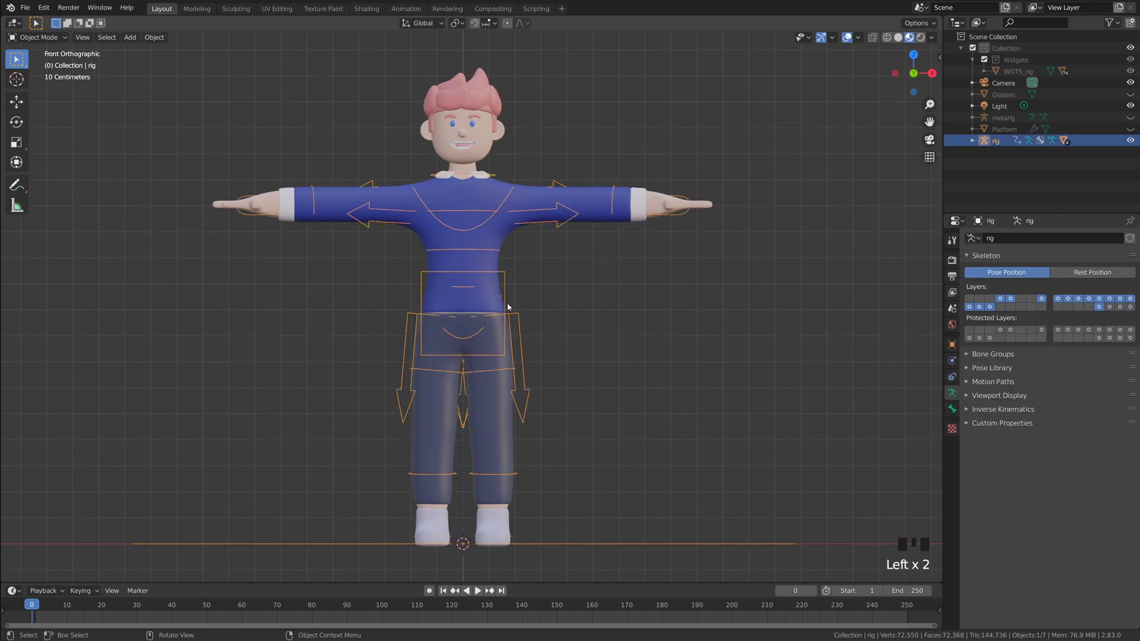
pyautogui.click(36, 37)
pyautogui.click(36, 77)
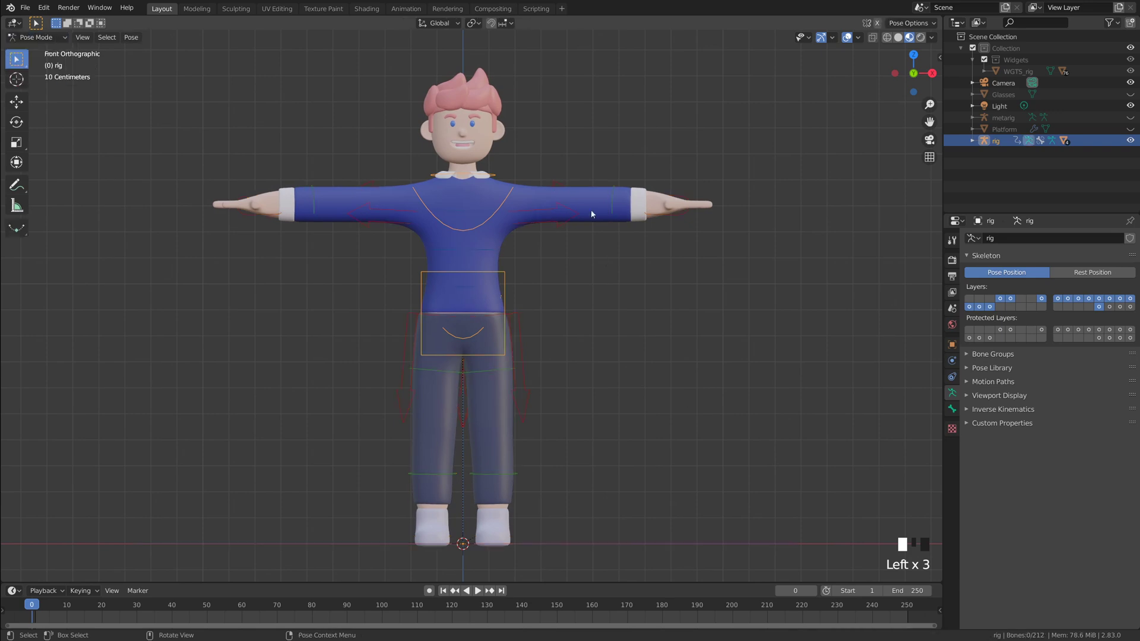
pyautogui.scroll(1, 550, 289)
pyautogui.scroll(-1, 547, 286)
# - Turn on X-ray display to show the rig's controls through the character, and deselect the torso control
pyautogui.click(504, 280)
pyautogui.click(504, 284)
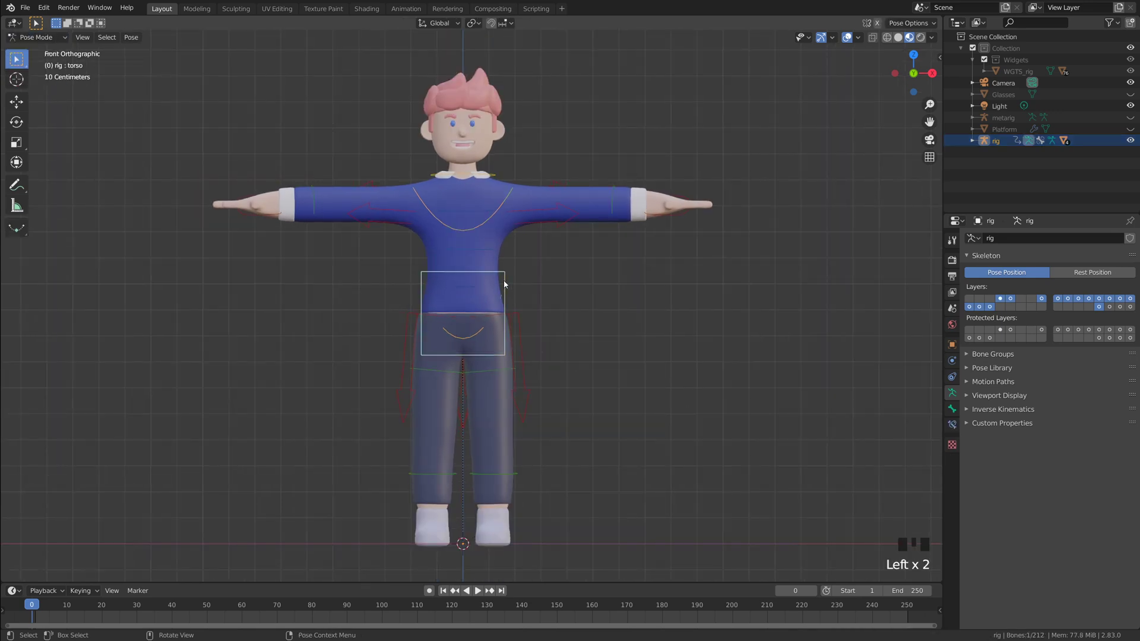
pyautogui.hotkey('alt', 'z')
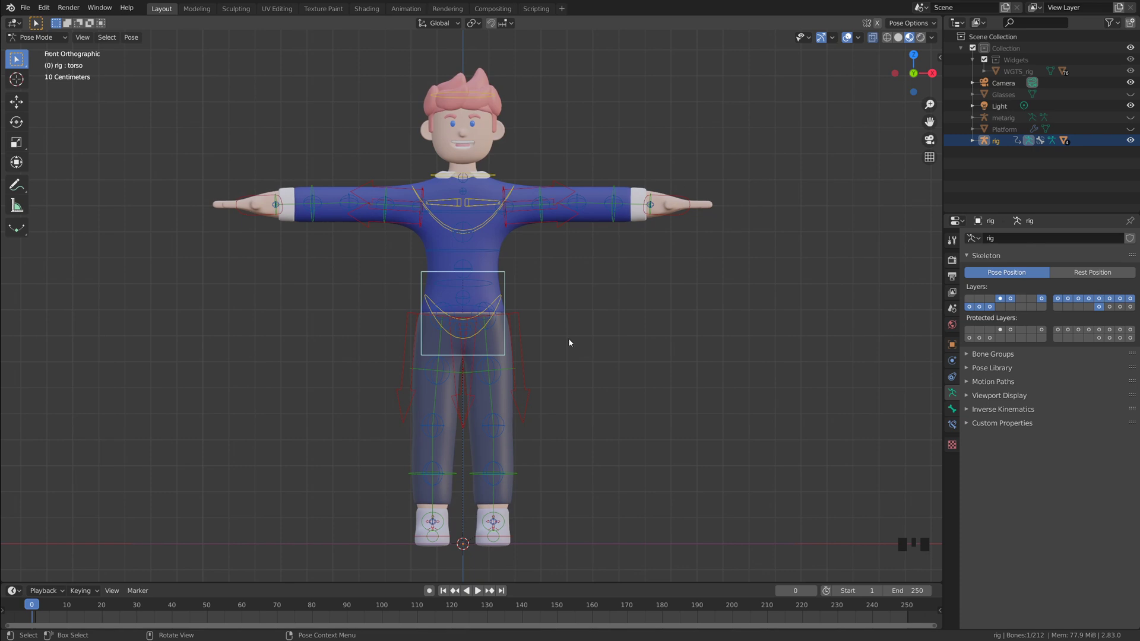
pyautogui.click(534, 299)
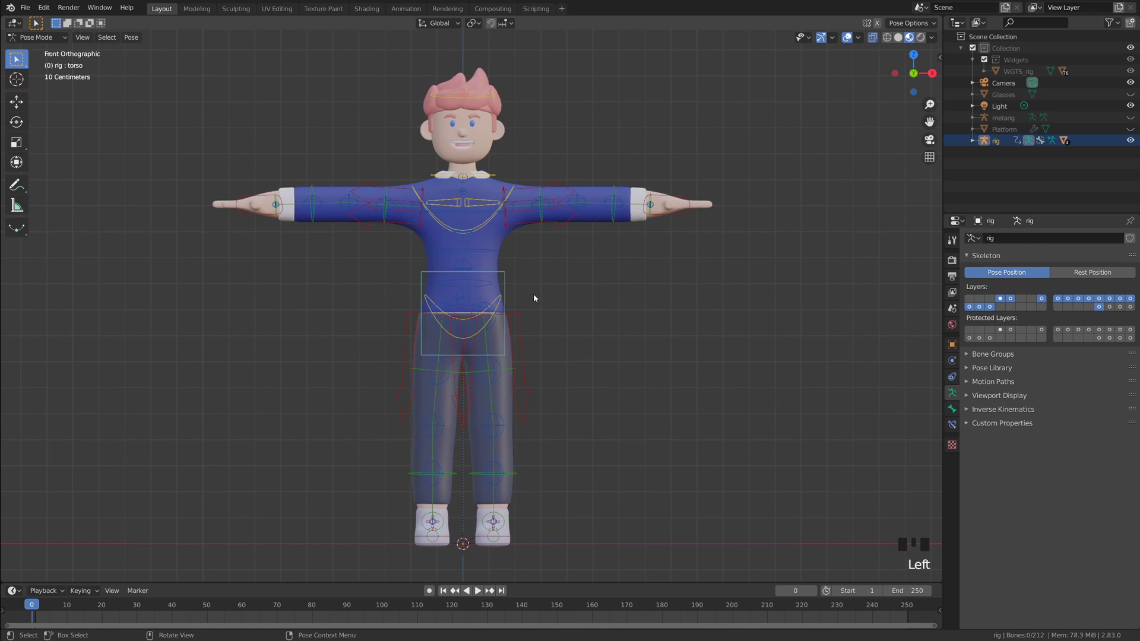
# - Try lowering the torso control to test how the arms and legs bend, and undo the move
pyautogui.click(505, 278)
pyautogui.press('g')
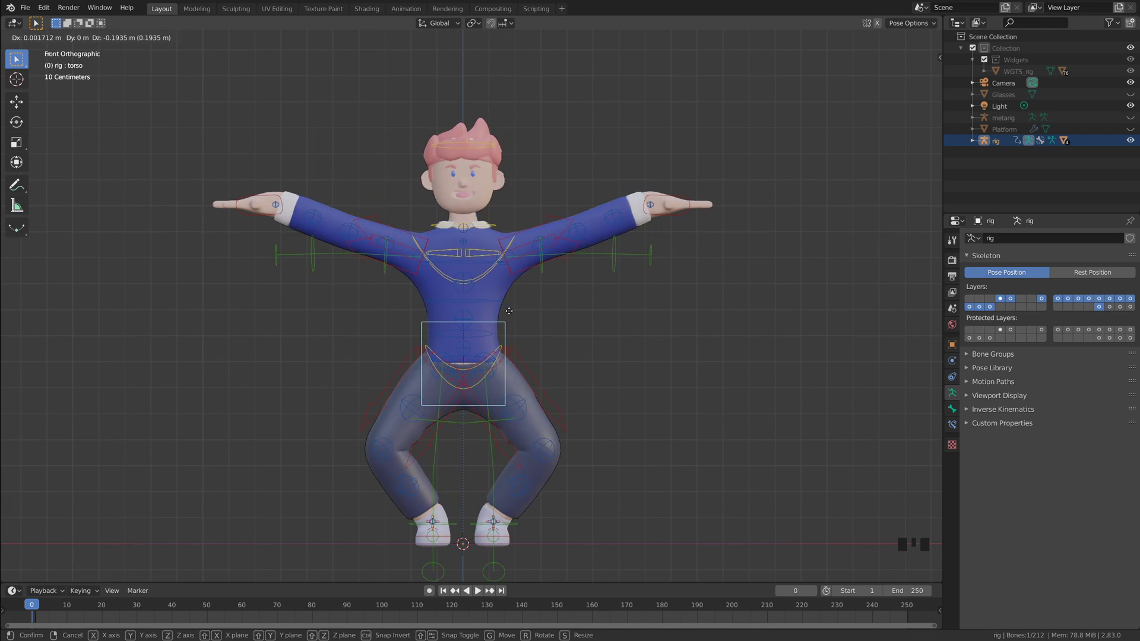
pyautogui.hotkey('ctrl', 'z')
# - Try moving the left hand IK control inward and across the body to test the arm, and undo the last move
pyautogui.click(702, 224)
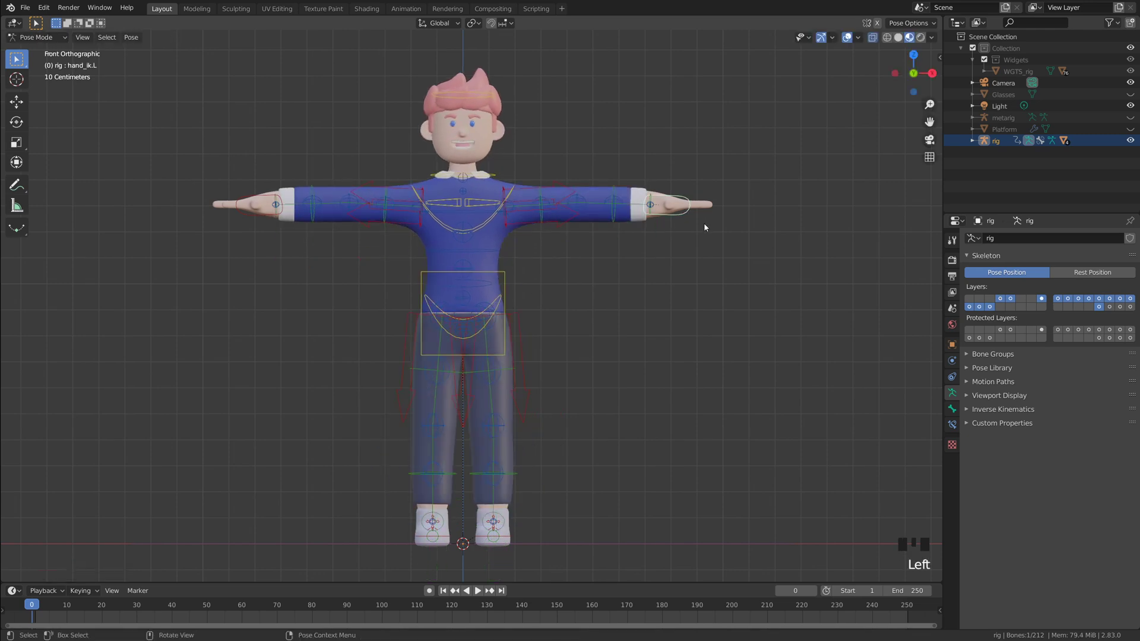
pyautogui.press('g')
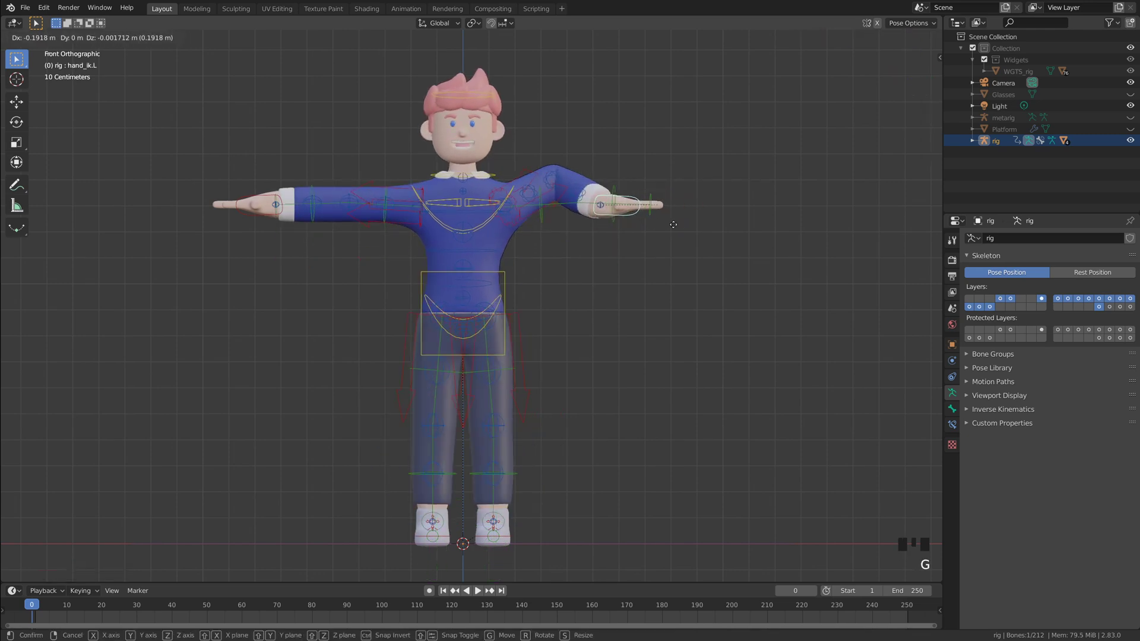
pyautogui.click(660, 231)
pyautogui.press('g')
pyautogui.press('z')
pyautogui.click(562, 231)
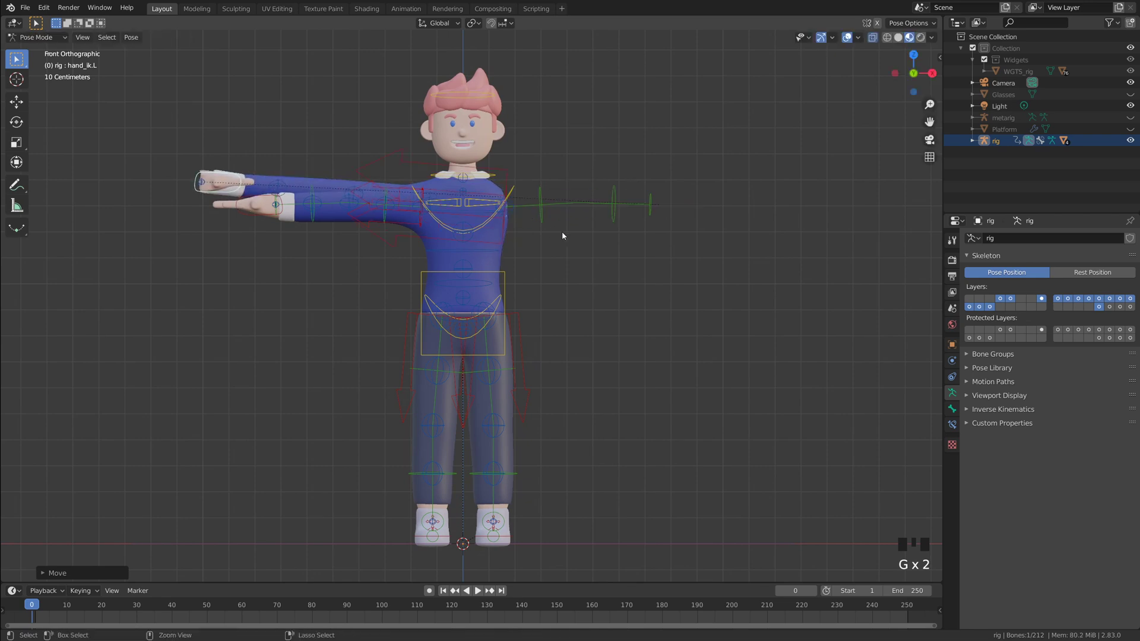
pyautogui.hotkey('ctrl', 'z')
# - Try moving the left hand IK control once more, and undo the move
pyautogui.doubleClick(675, 216)
pyautogui.press('g')
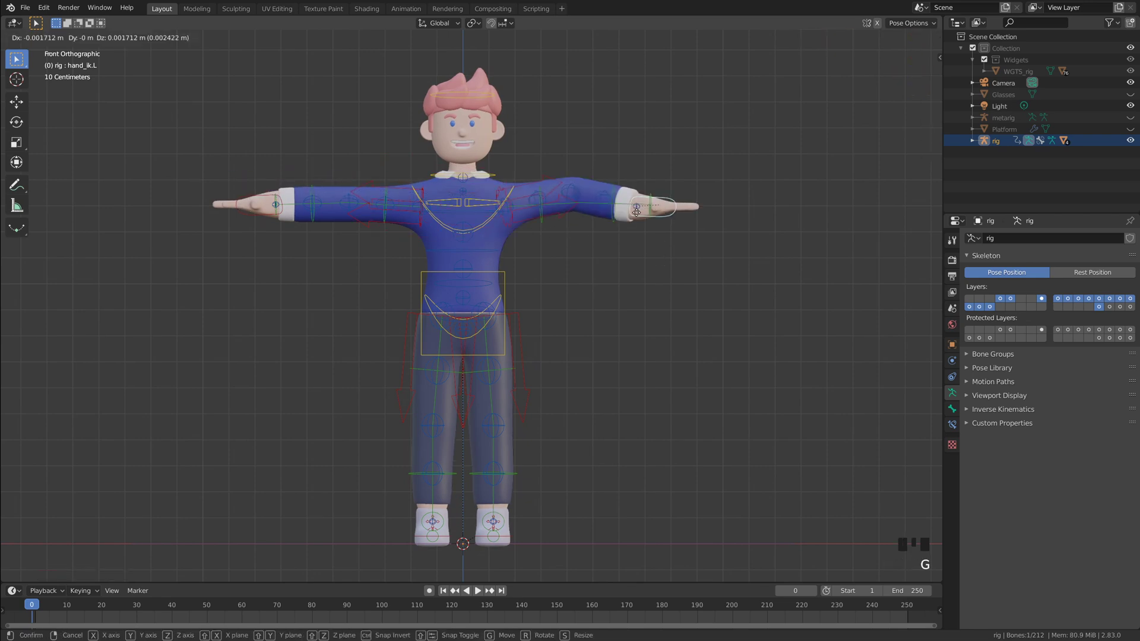
pyautogui.click(626, 215)
pyautogui.hotkey('ctrl', 'z')
pyautogui.hotkey('ctrl', 'z')
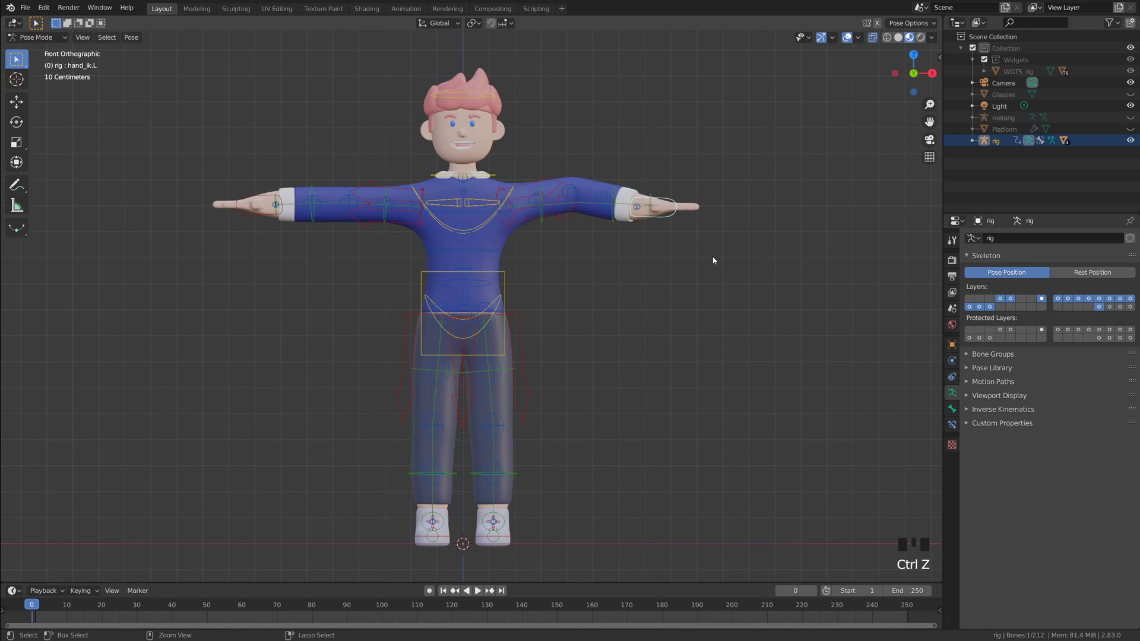
# - Select all of the rig's pose controls, clear their transforms to restore the T-pose, and deselect them
pyautogui.click(701, 246)
pyautogui.press('a')
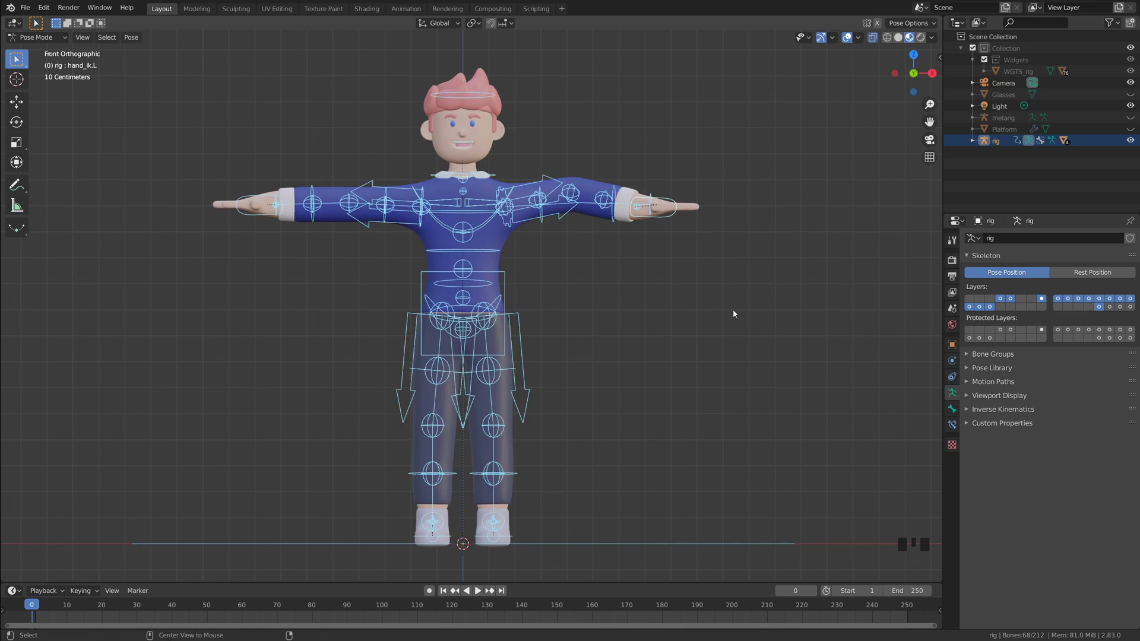
pyautogui.hotkey('alt', 'r')
pyautogui.click(611, 286)
pyautogui.moveTo(611, 287); pyautogui.dragTo(571, 310, button='middle')
pyautogui.press('`')
pyautogui.scroll(-2, 526, 262)
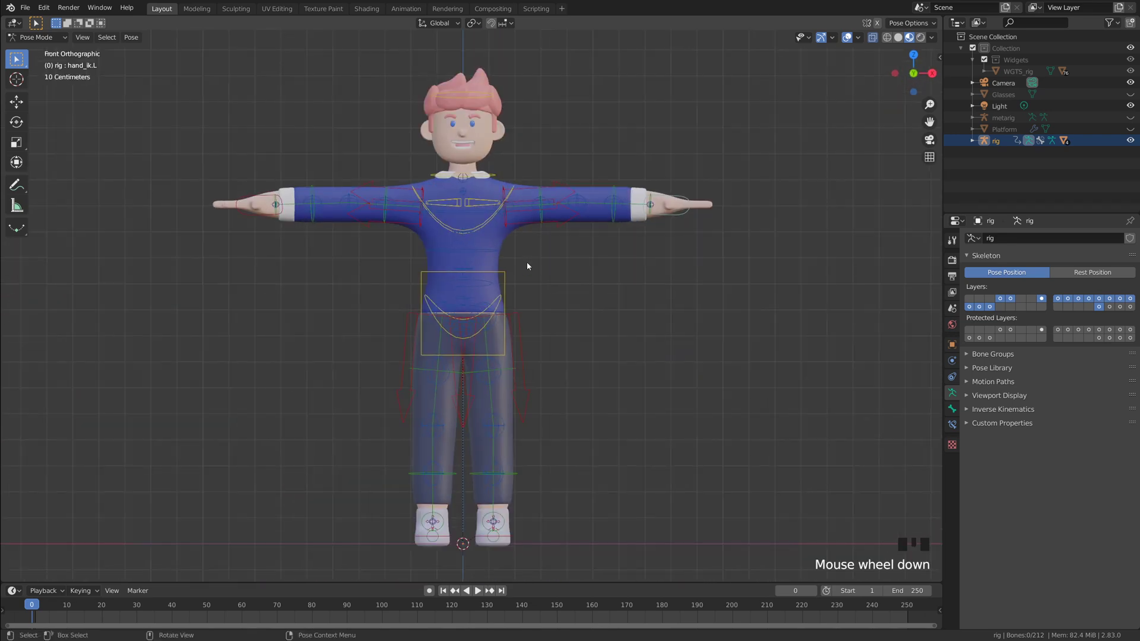
# - Try tilting the head control sideways to test how the face deforms, and undo the rotation
pyautogui.keyDown('shift'); pyautogui.moveTo(532, 248); pyautogui.dragTo(525, 360, button='middle'); pyautogui.keyUp('shift')
pyautogui.scroll(3, 534, 309)
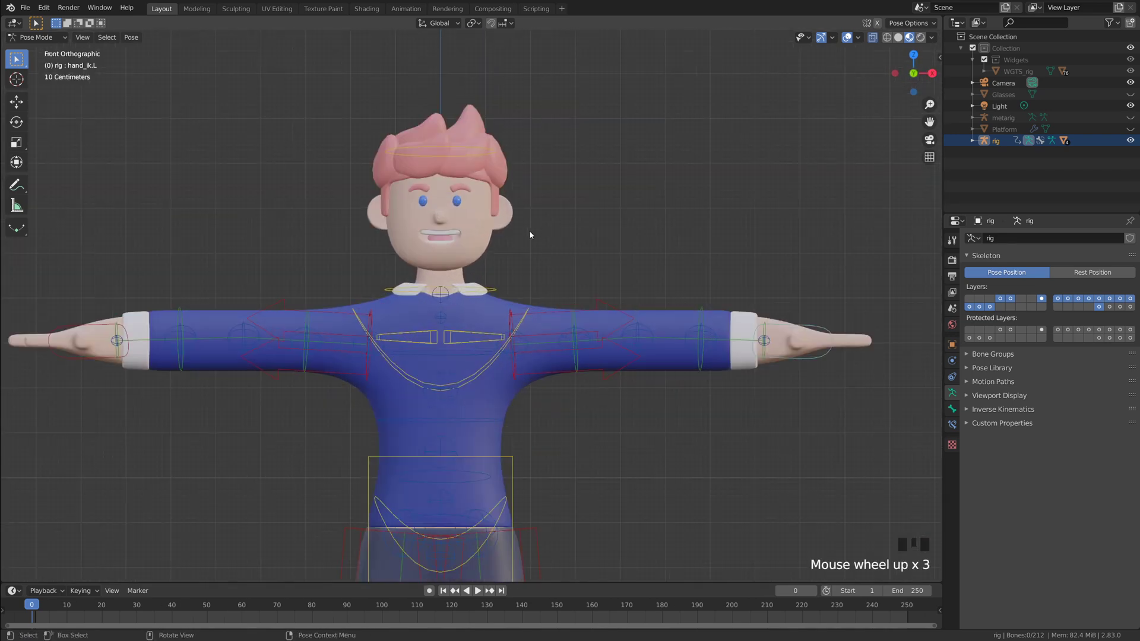
pyautogui.scroll(3, 551, 238)
pyautogui.click(529, 192)
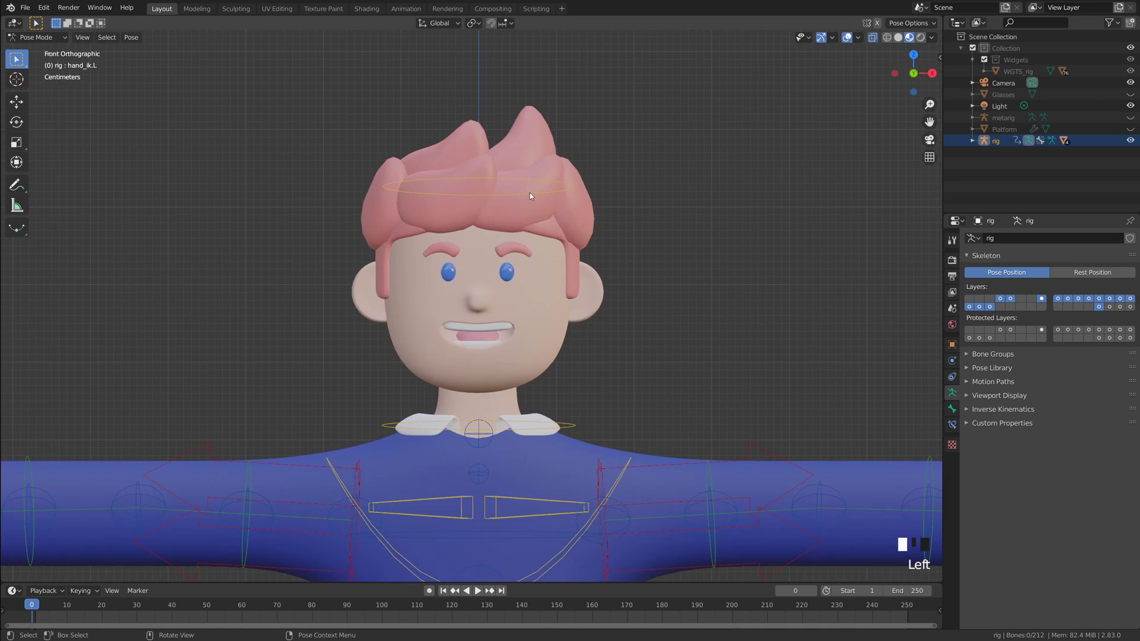
pyautogui.press('r')
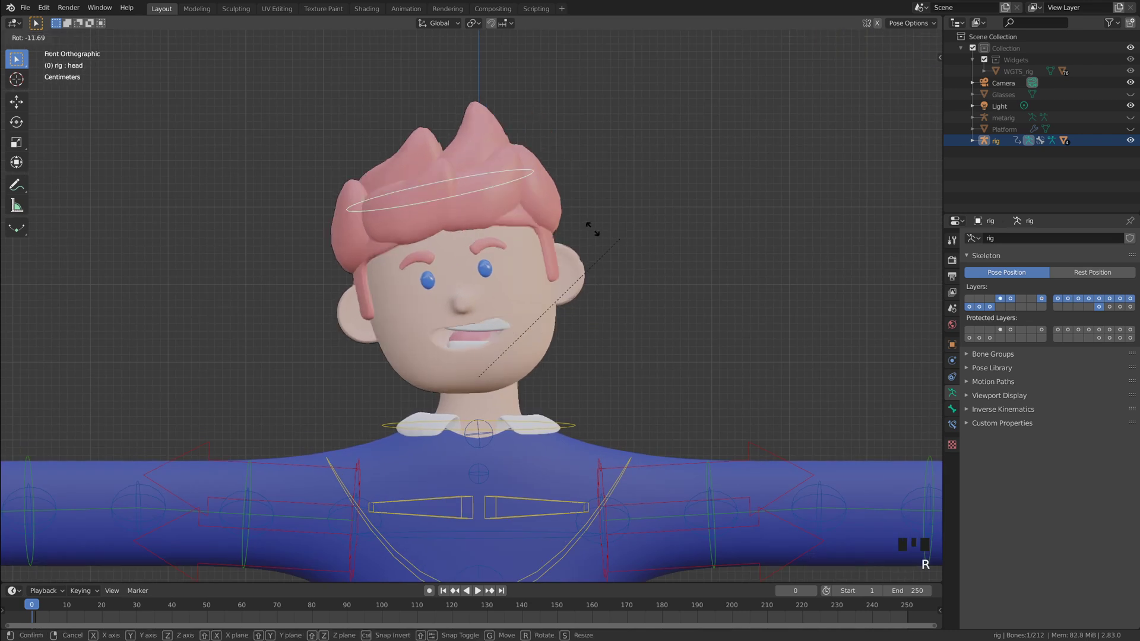
pyautogui.click(502, 331)
pyautogui.hotkey('ctrl', 'z')
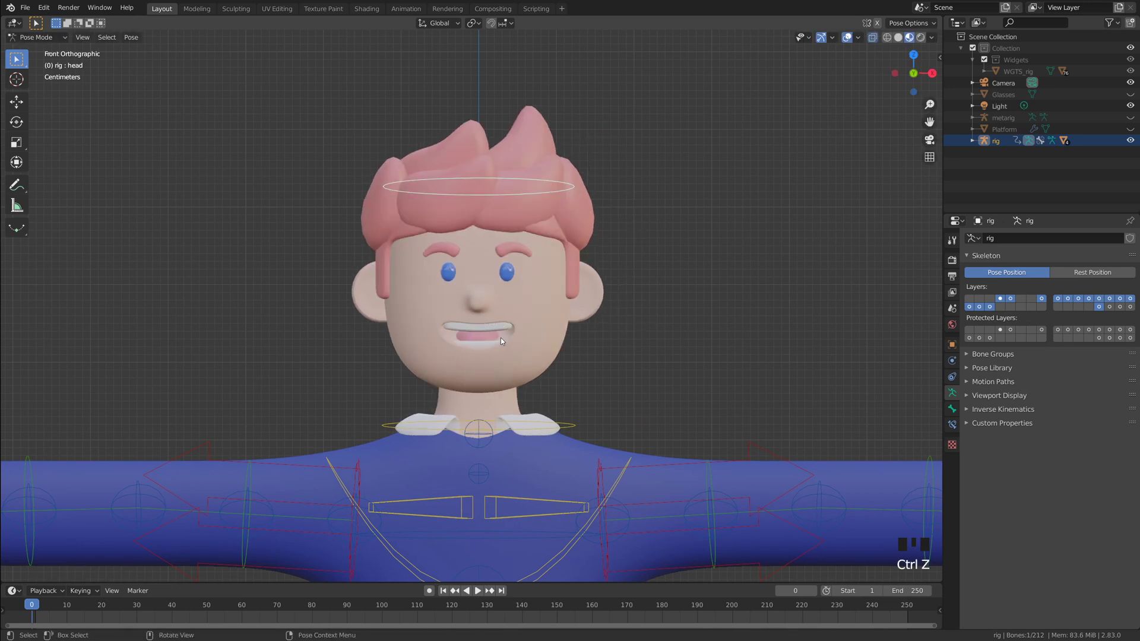
# - Return the rig to Object Mode, then put the Body mesh into Weight Paint mode with the face in view
pyautogui.scroll(1, 500, 337)
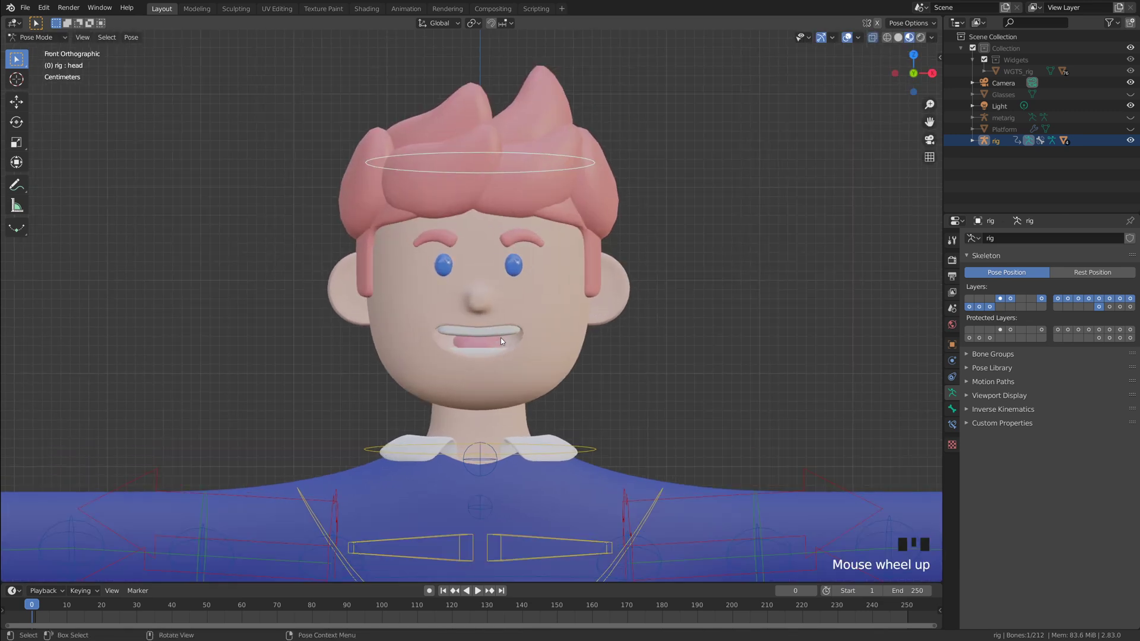
pyautogui.scroll(2, 500, 337)
pyautogui.scroll(-1, 508, 345)
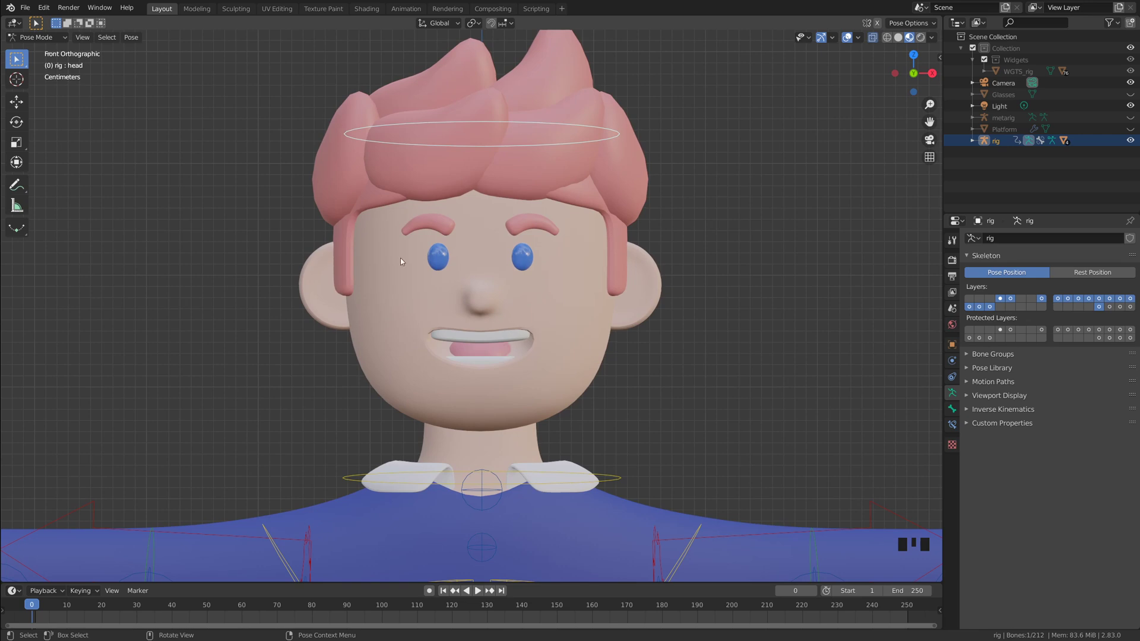
pyautogui.click(34, 37)
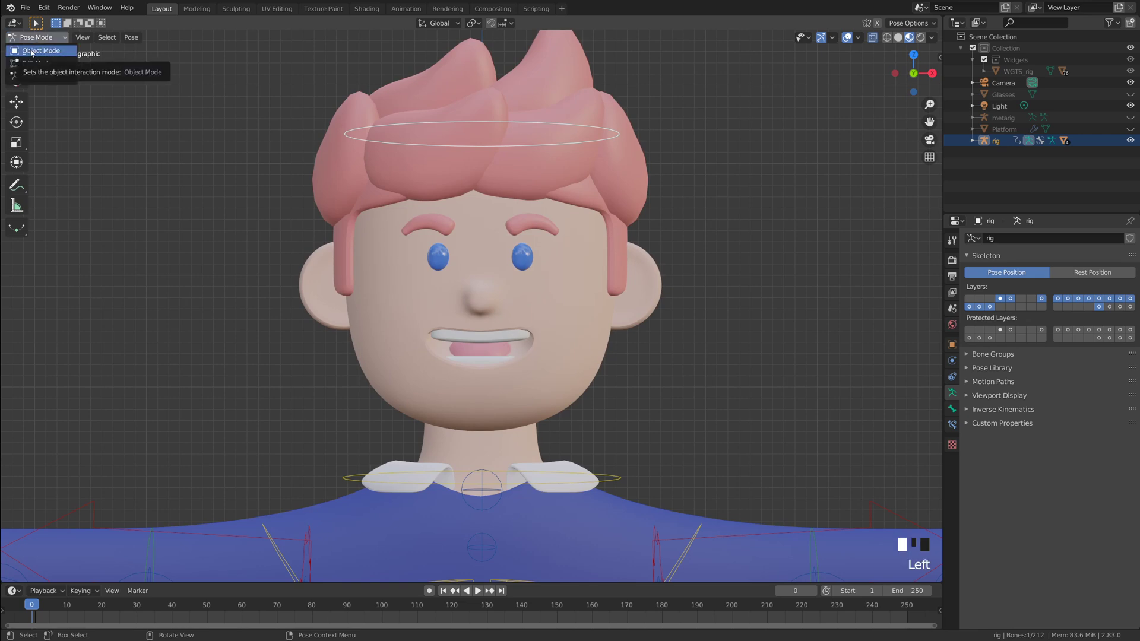
pyautogui.click(35, 51)
pyautogui.scroll(-2, 689, 356)
pyautogui.scroll(2, 572, 330)
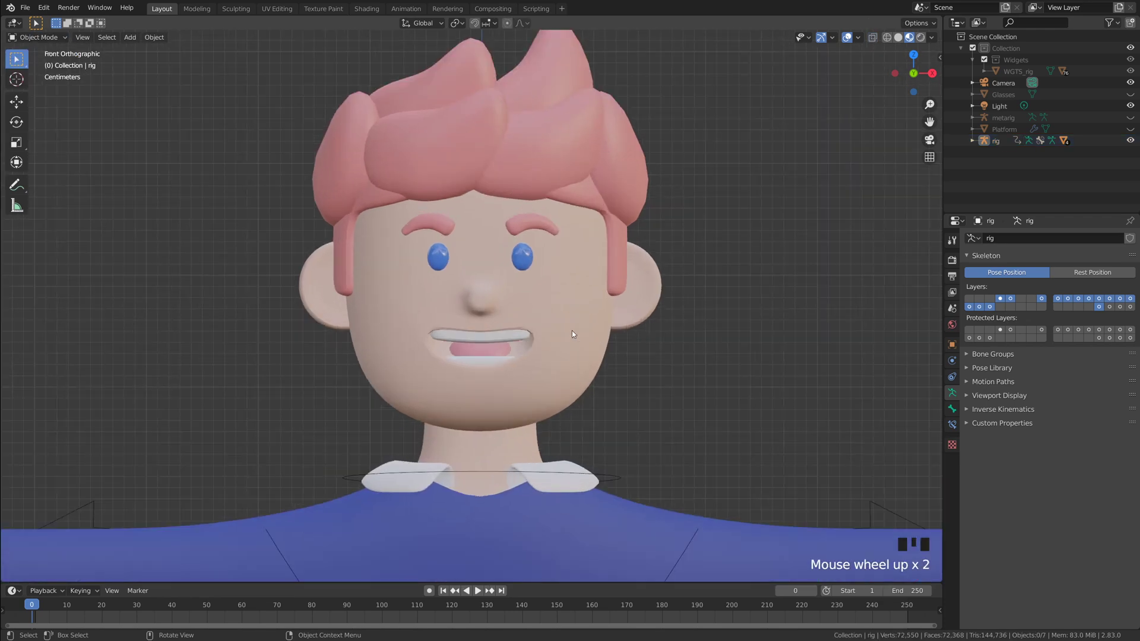
pyautogui.click(601, 306)
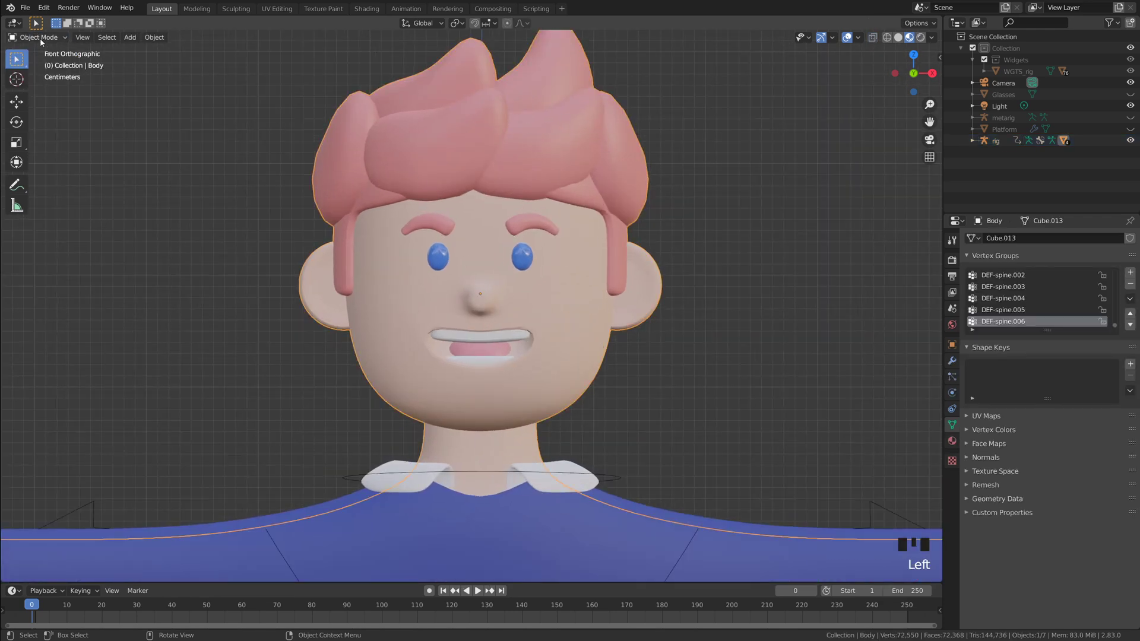
pyautogui.moveTo(35, 38); pyautogui.dragTo(35, 101)
pyautogui.keyDown('shift'); pyautogui.moveTo(687, 333); pyautogui.dragTo(655, 324, button='middle'); pyautogui.keyUp('shift')
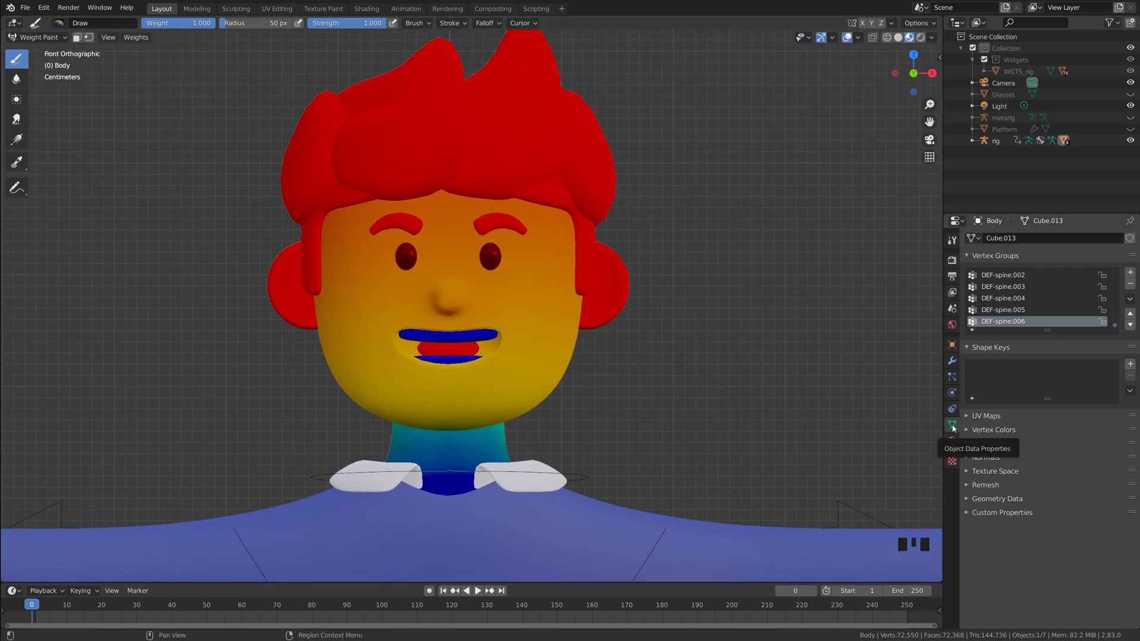
# - Enlarge the vertex group list and compare the face weights of DEF-spine.005 and DEF-spine.006
pyautogui.moveTo(1057, 325); pyautogui.dragTo(1120, 440)
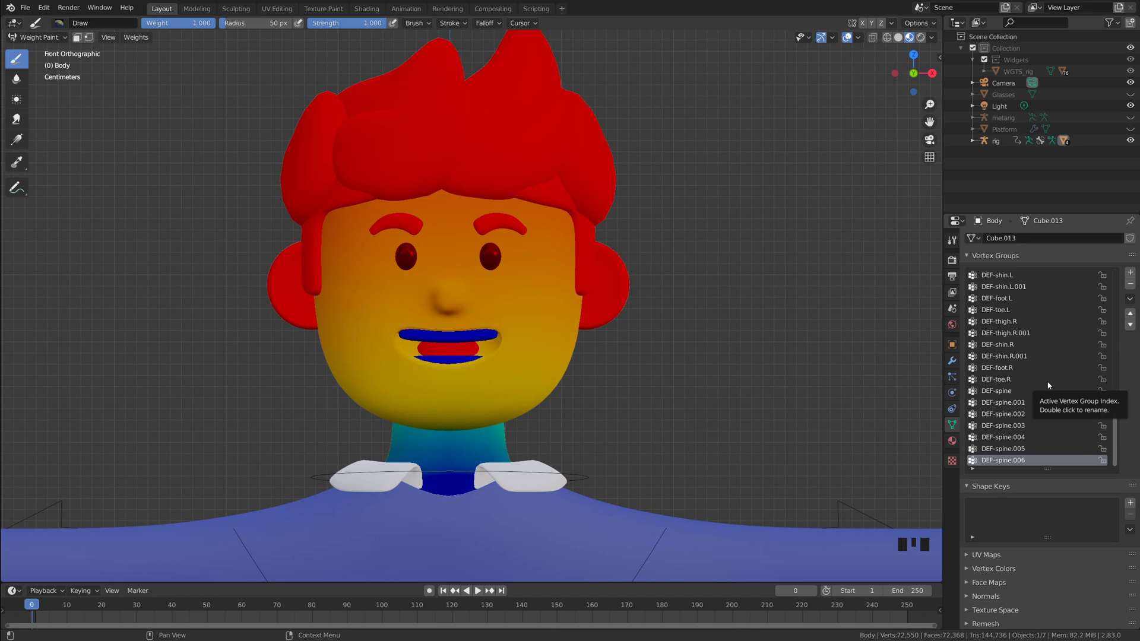
pyautogui.scroll(-2, 1063, 396)
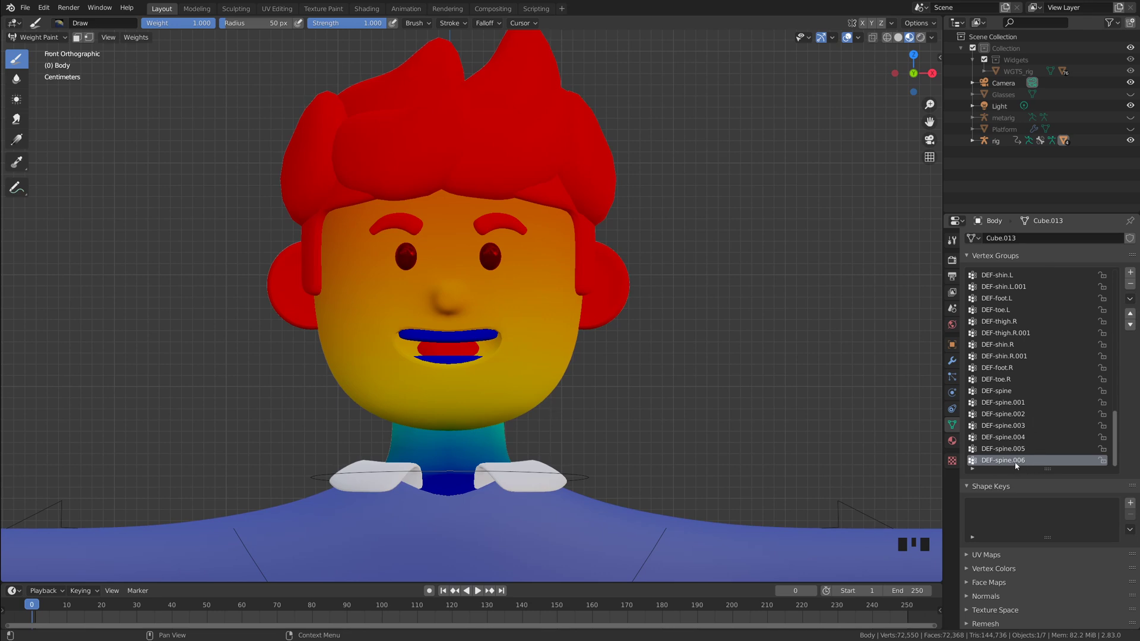
pyautogui.scroll(-1, 1053, 452)
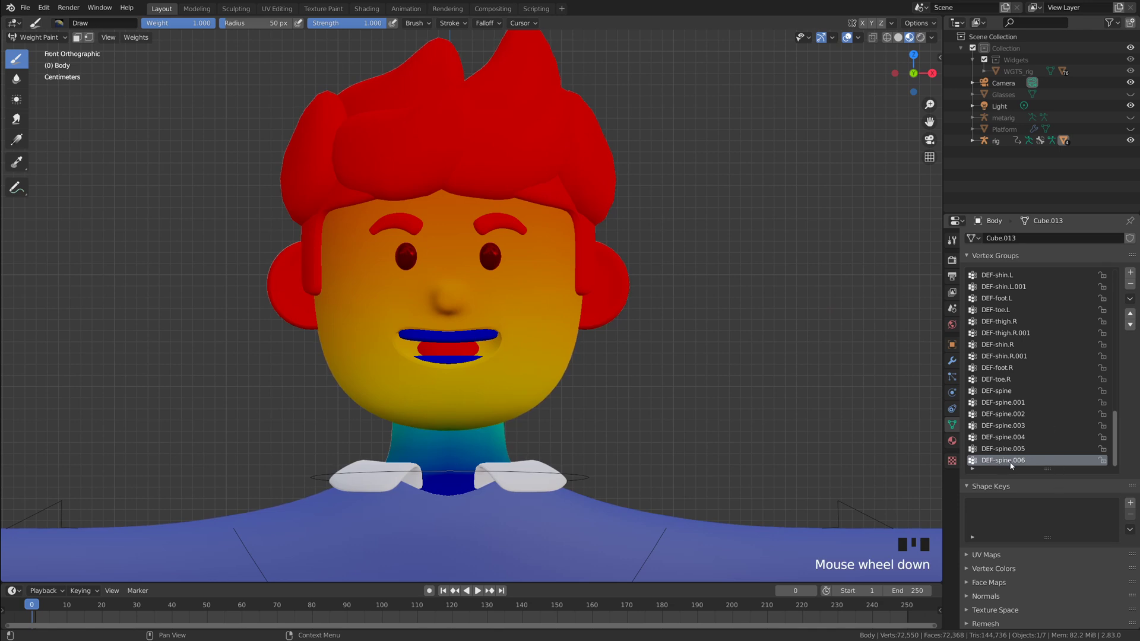
pyautogui.click(1022, 450)
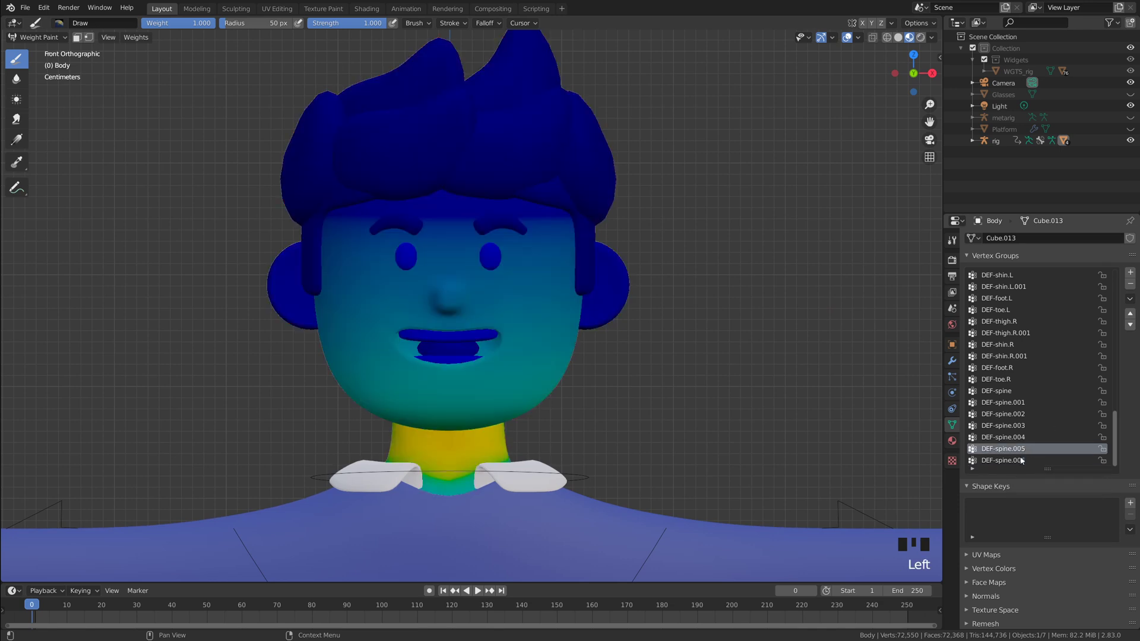
pyautogui.click(1023, 460)
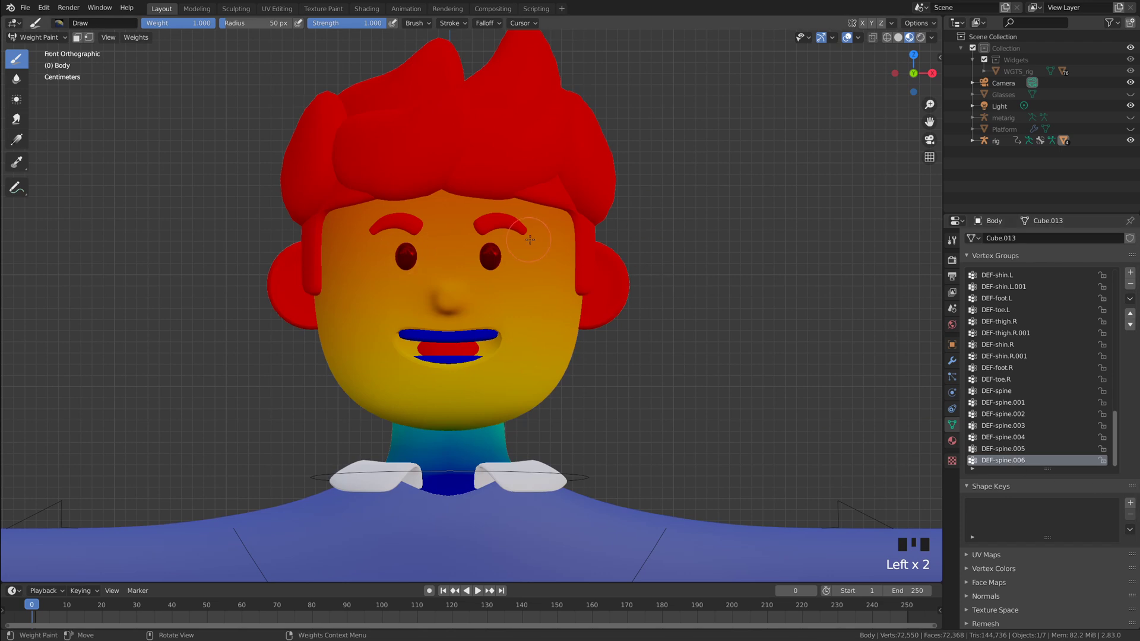
pyautogui.keyDown('shift'); pyautogui.moveTo(531, 237); pyautogui.dragTo(572, 262, button='middle'); pyautogui.keyUp('shift')
pyautogui.scroll(1, 572, 261)
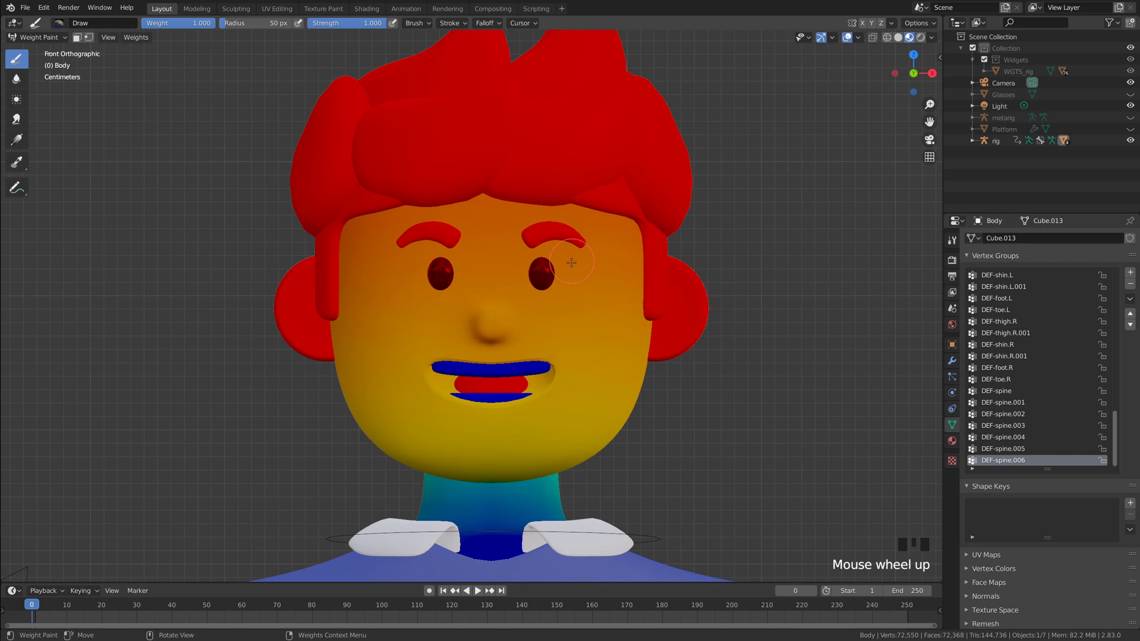
pyautogui.keyDown('shift'); pyautogui.moveTo(629, 238); pyautogui.dragTo(635, 262, button='middle'); pyautogui.keyUp('shift')
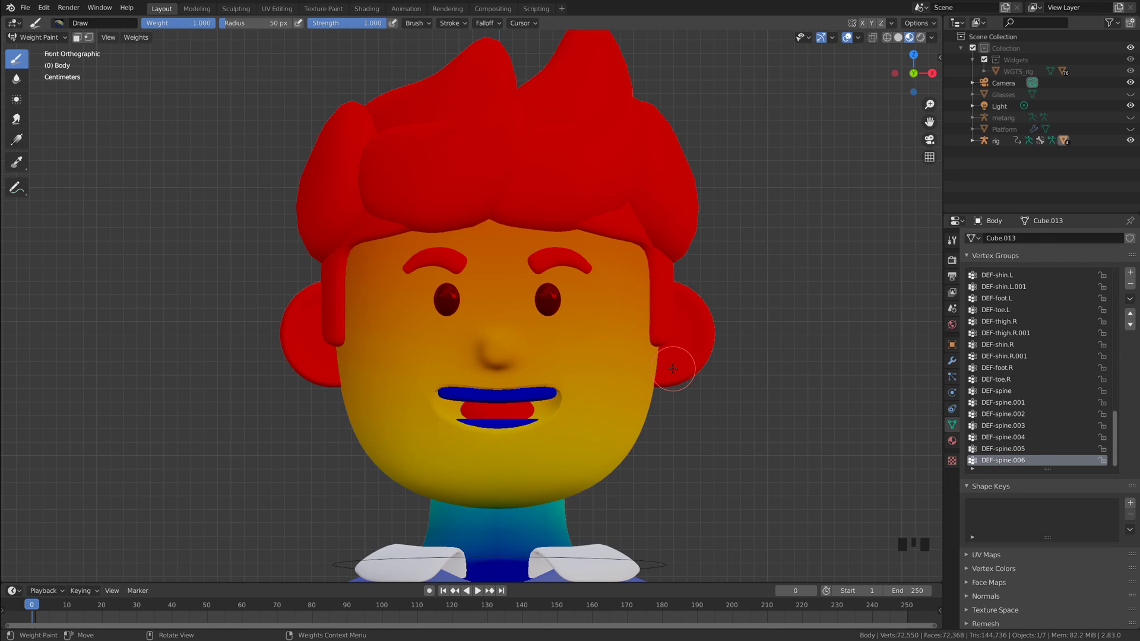
# - In the Body mesh's Edit Mode, select the upper and lower teeth and assign them to DEF-spine.006 with weight 1.000
pyautogui.click(36, 37)
pyautogui.click(30, 50)
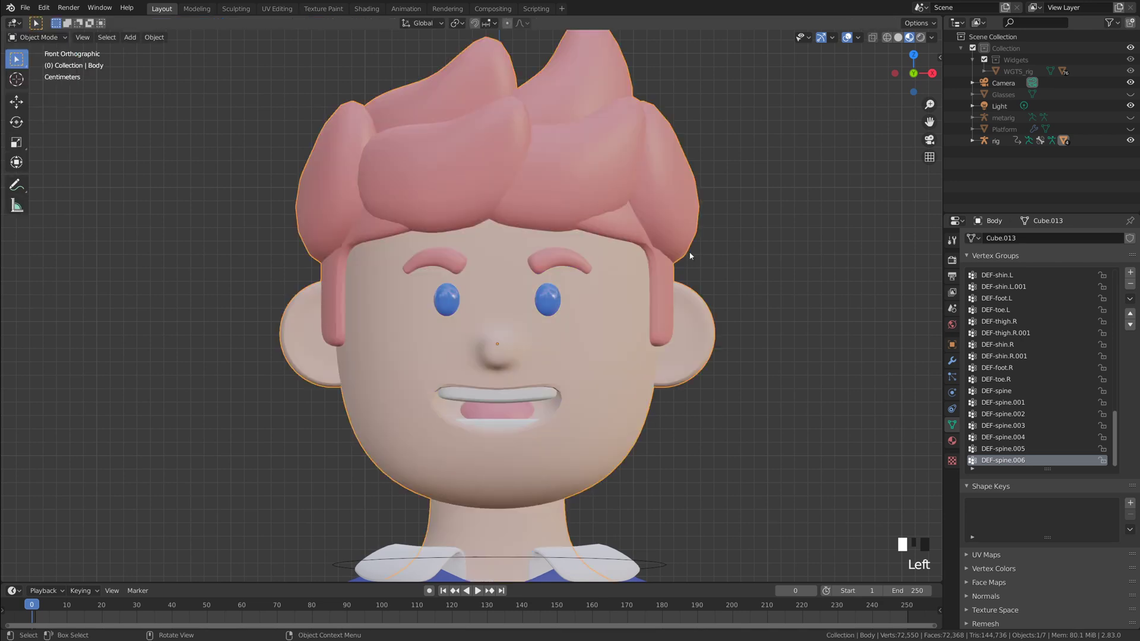
pyautogui.scroll(-2, 782, 390)
pyautogui.scroll(2, 782, 391)
pyautogui.press('Tab')
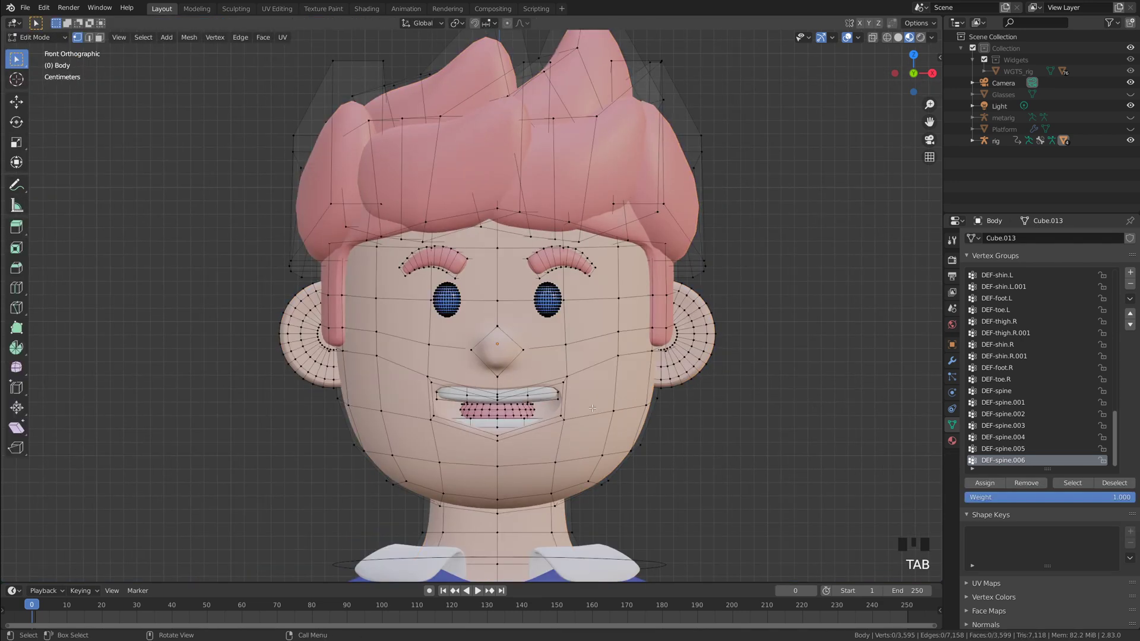
pyautogui.keyDown('shift'); pyautogui.moveTo(594, 323); pyautogui.dragTo(679, 362, button='middle'); pyautogui.keyUp('shift')
pyautogui.scroll(2, 562, 316)
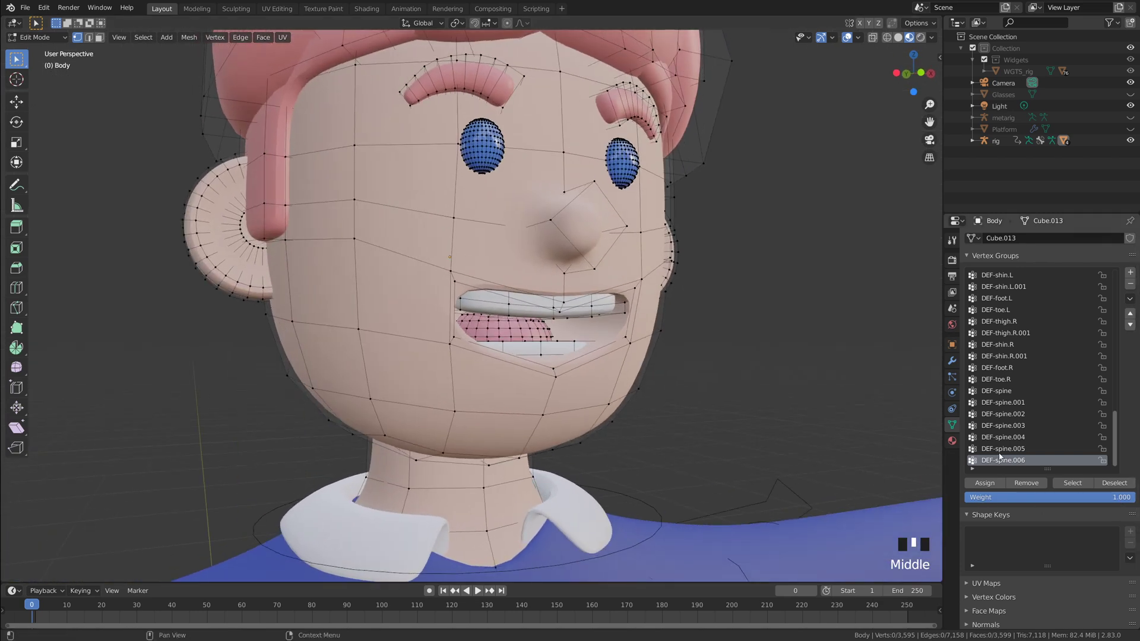
pyautogui.moveTo(594, 324); pyautogui.dragTo(591, 318, button='middle')
pyautogui.scroll(1, 591, 316)
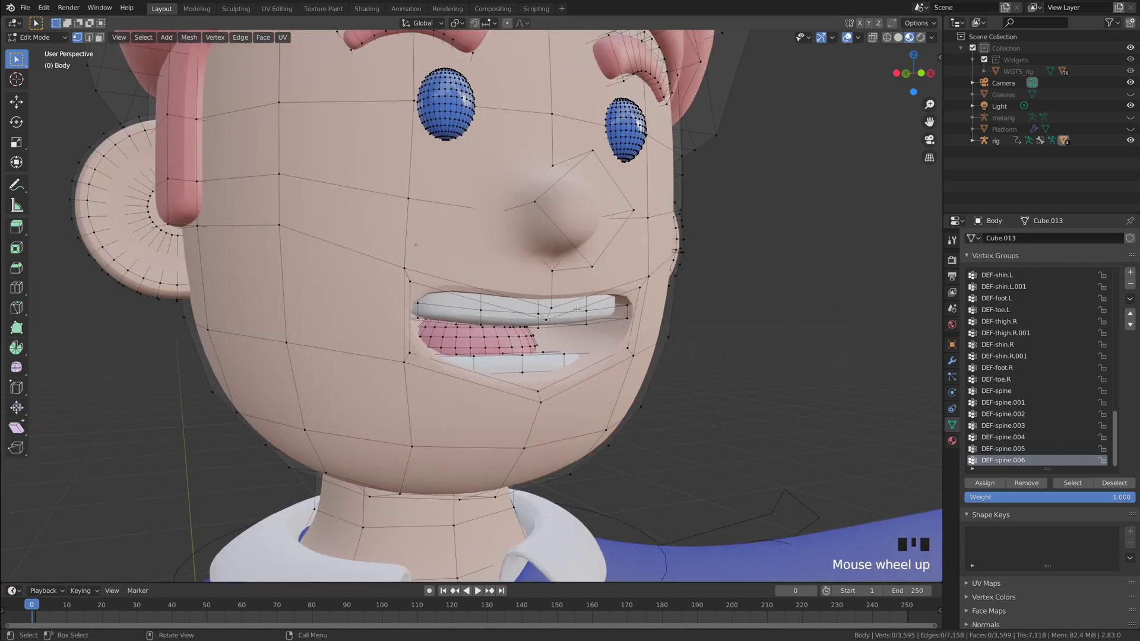
pyautogui.press('l')
pyautogui.press('l')
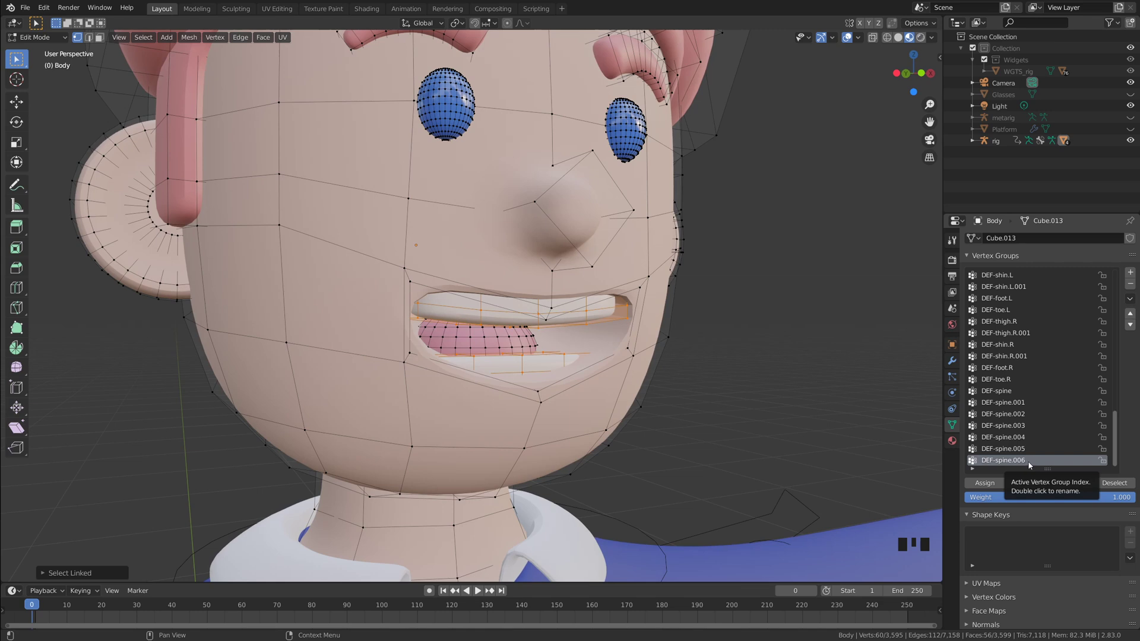
pyautogui.click(986, 483)
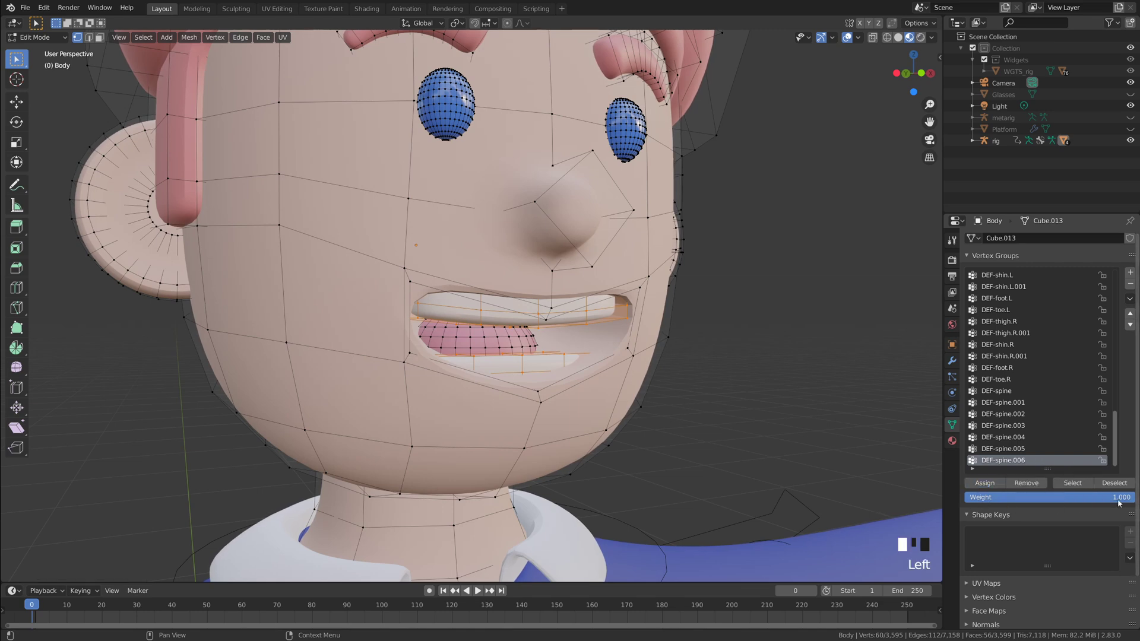
# - Leave mesh editing in front view, select the rig and put it into Pose Mode
pyautogui.press('`')
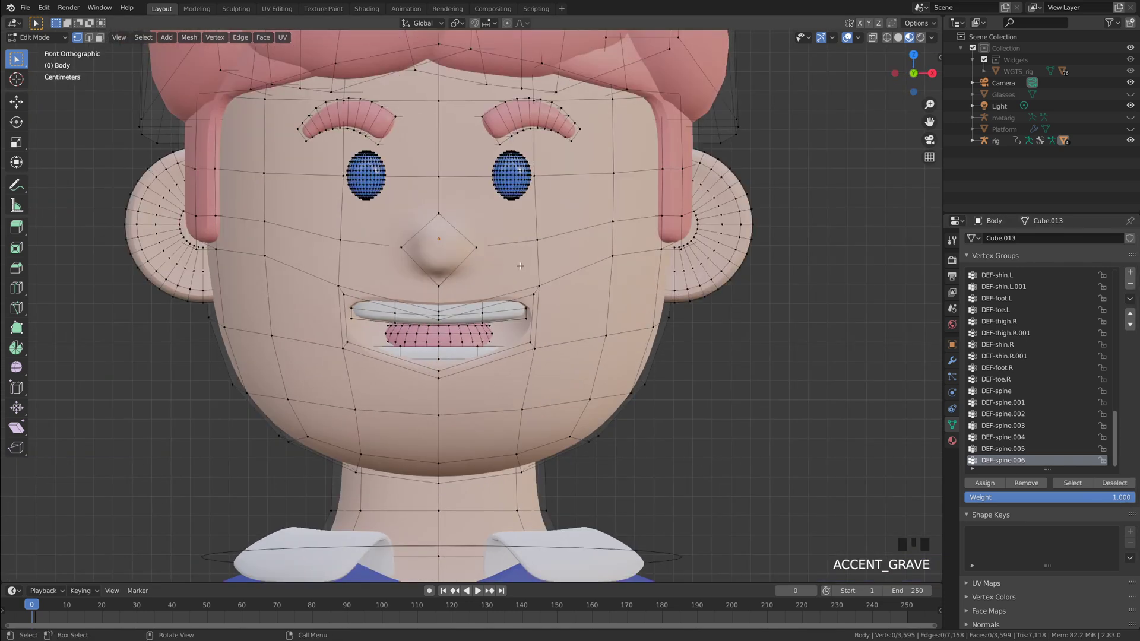
pyautogui.scroll(-3, 470, 306)
pyautogui.click(37, 37)
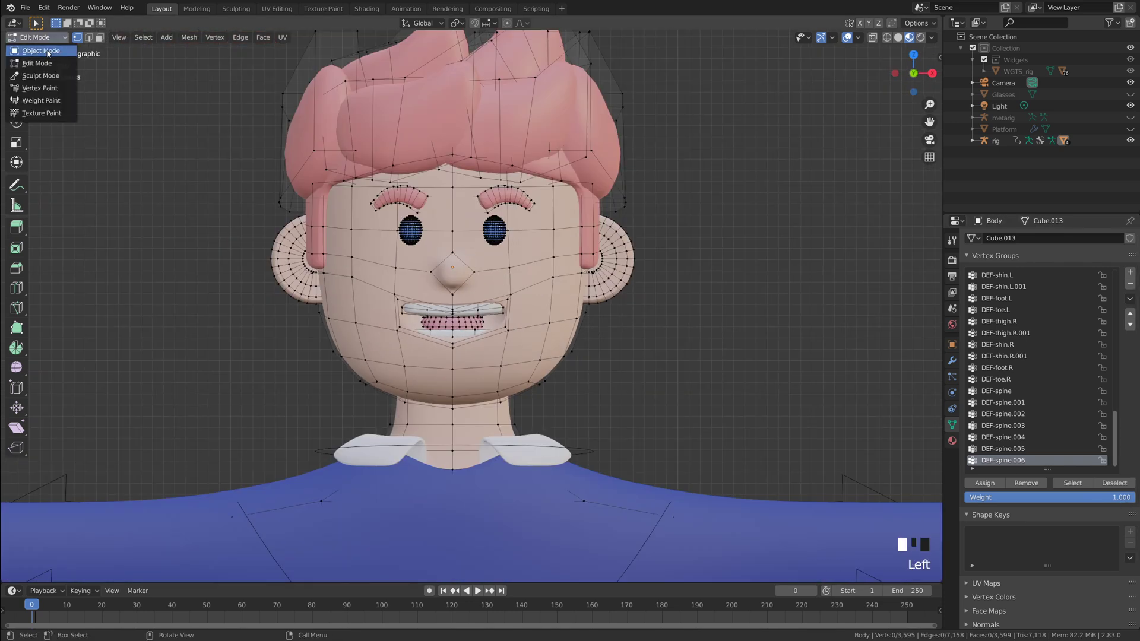
pyautogui.click(33, 51)
pyautogui.scroll(1, 600, 326)
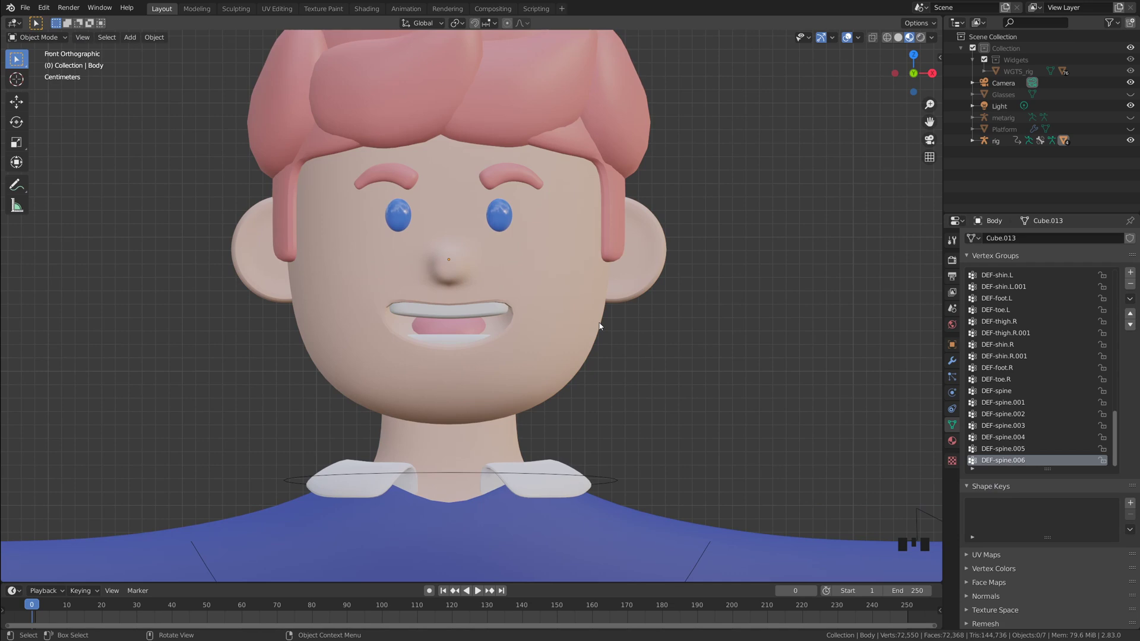
pyautogui.click(609, 479)
pyautogui.click(37, 37)
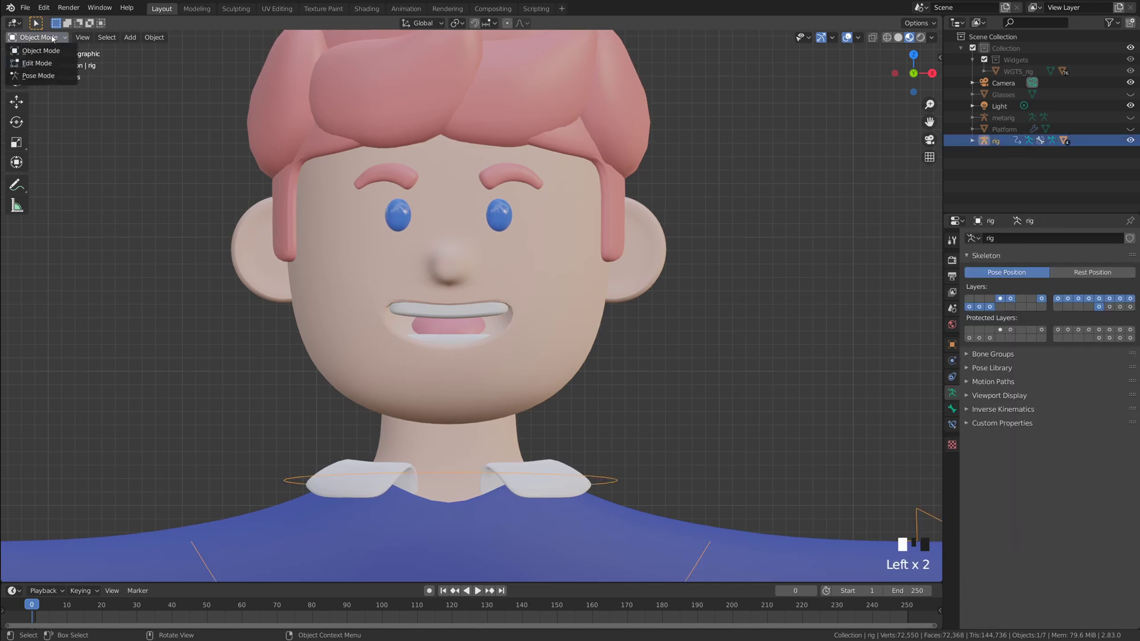
pyautogui.click(47, 77)
# - Try rotating the head control again to check how the teeth follow the head, and undo the rotation
pyautogui.scroll(-2, 629, 329)
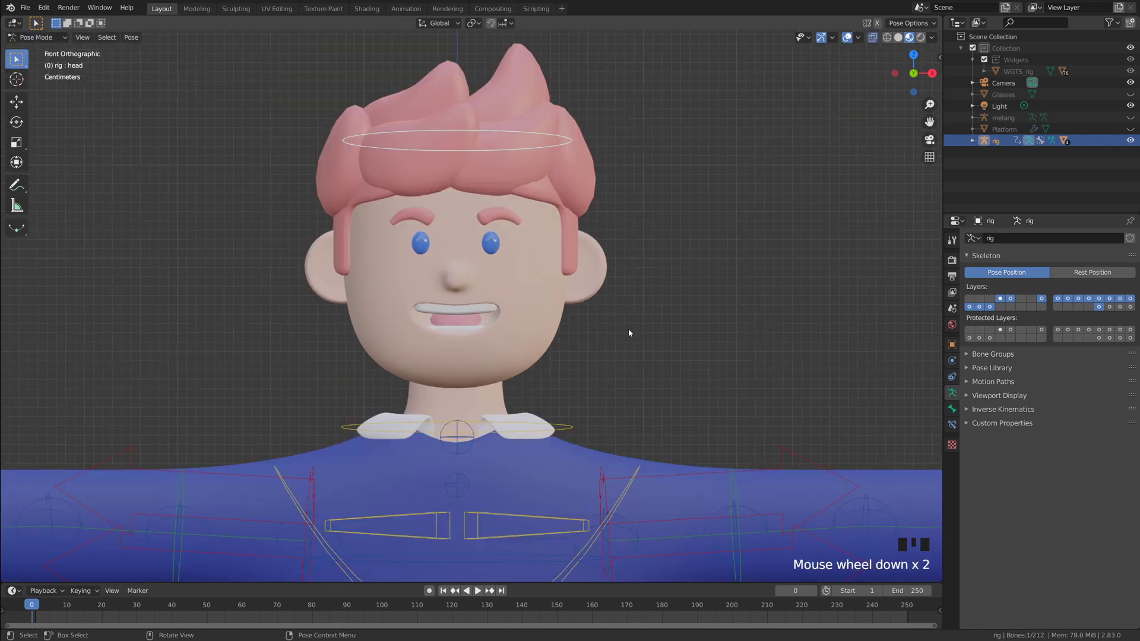
pyautogui.click(688, 174)
pyautogui.click(579, 112)
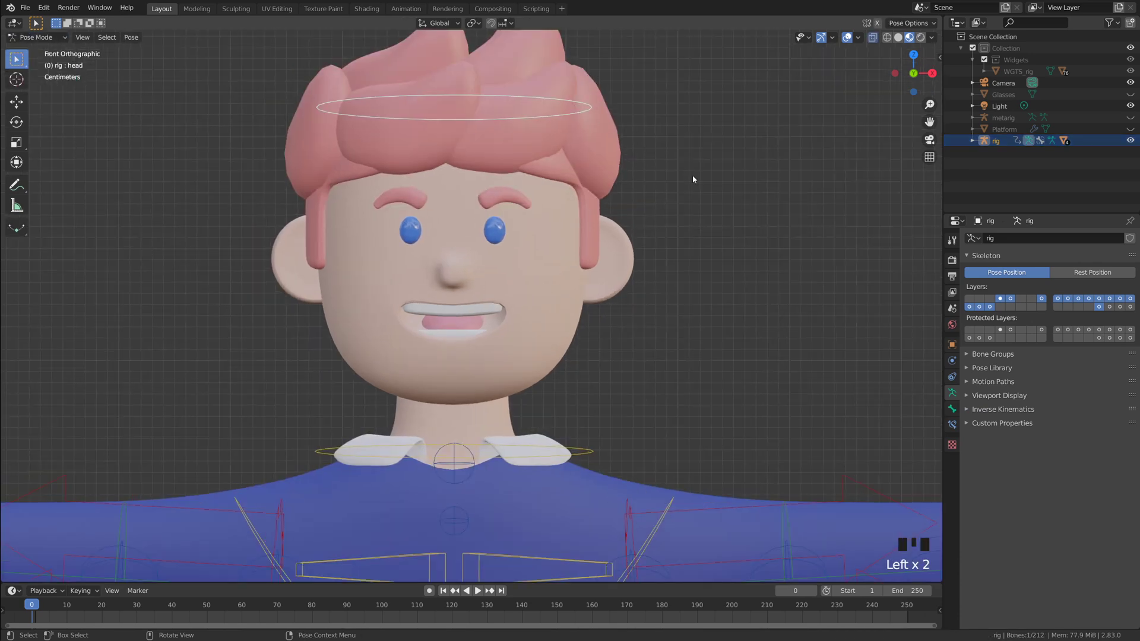
pyautogui.press('r')
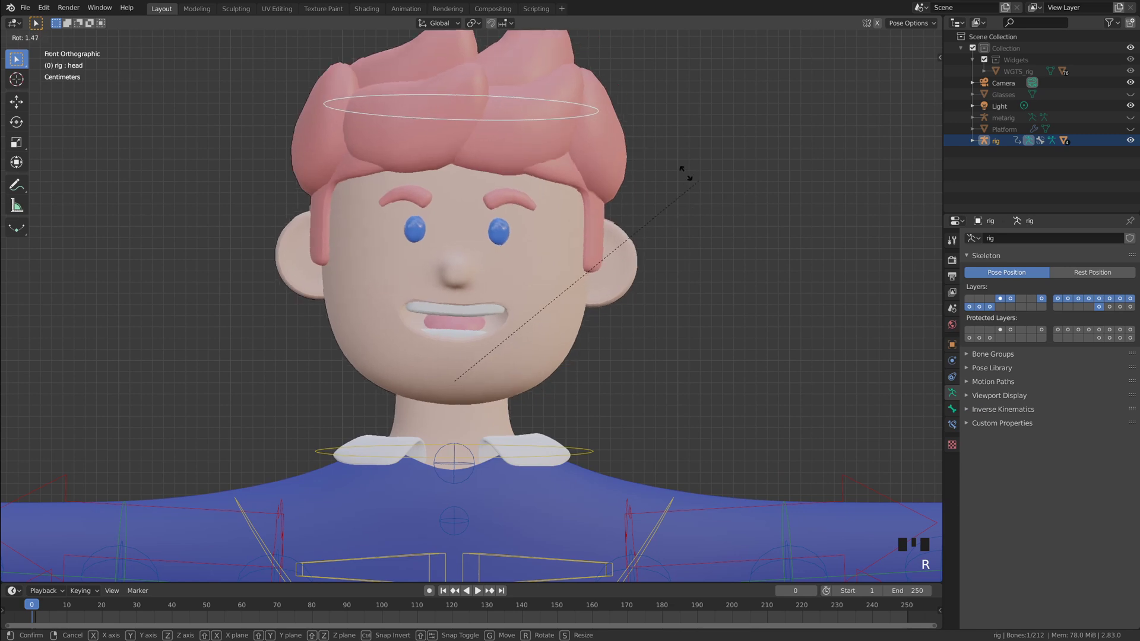
pyautogui.click(713, 208)
pyautogui.hotkey('ctrl', 'z')
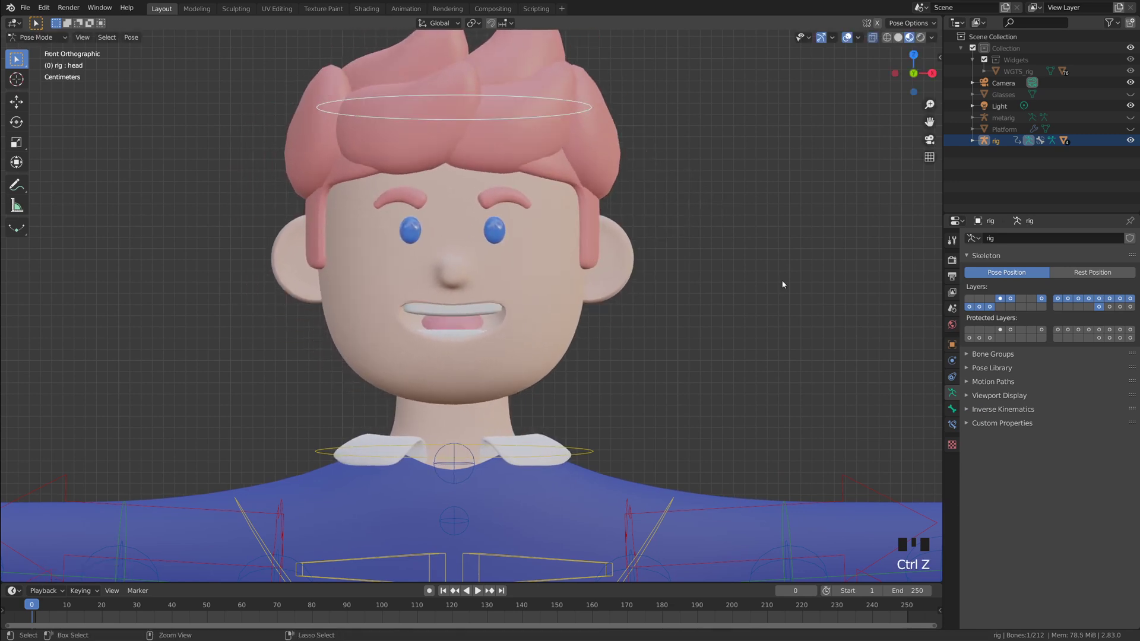
# - Leave Pose Mode, put the Body mesh into Weight Paint and examine the DEF-spine.006 weights on the head in front view
pyautogui.click(37, 36)
pyautogui.click(36, 48)
pyautogui.click(561, 263)
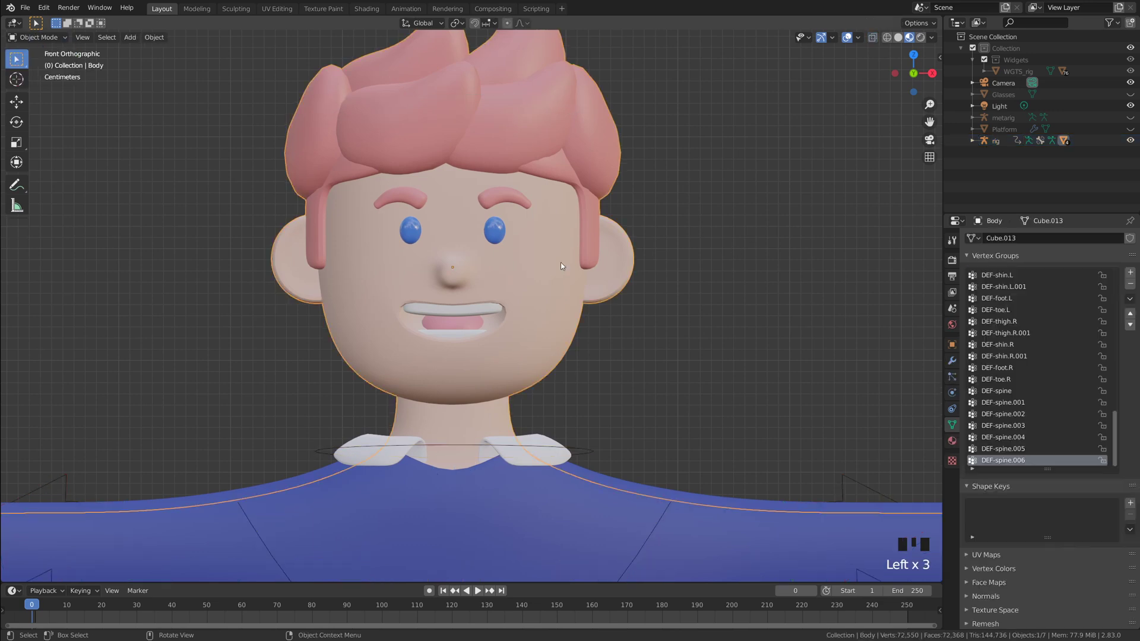
pyautogui.scroll(2, 505, 242)
pyautogui.click(37, 37)
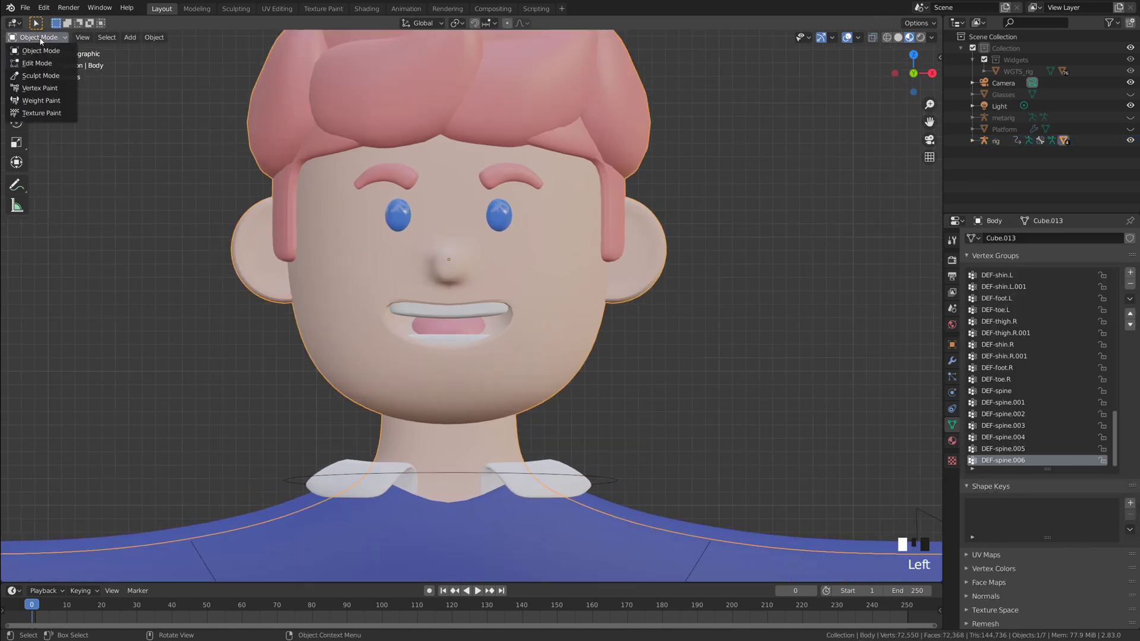
pyautogui.click(36, 101)
pyautogui.moveTo(696, 315); pyautogui.dragTo(469, 285, button='middle')
pyautogui.press('`')
pyautogui.click(416, 255)
pyautogui.scroll(-2, 354, 209)
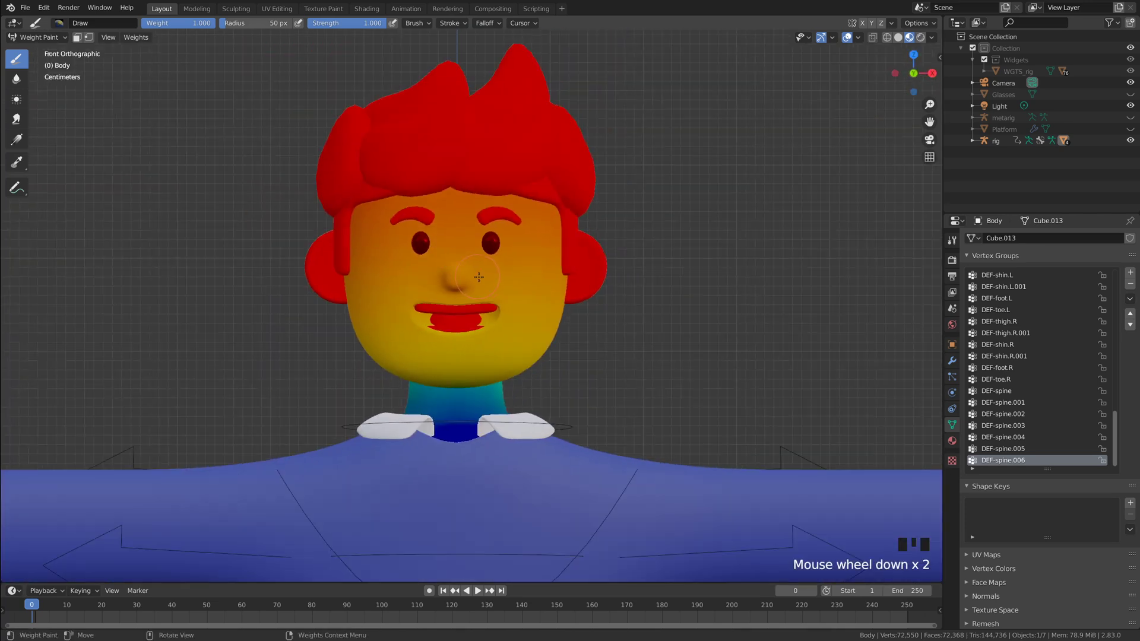
pyautogui.scroll(1, 353, 210)
# - Return the Body mesh to Object Mode and deselect it
pyautogui.click(37, 37)
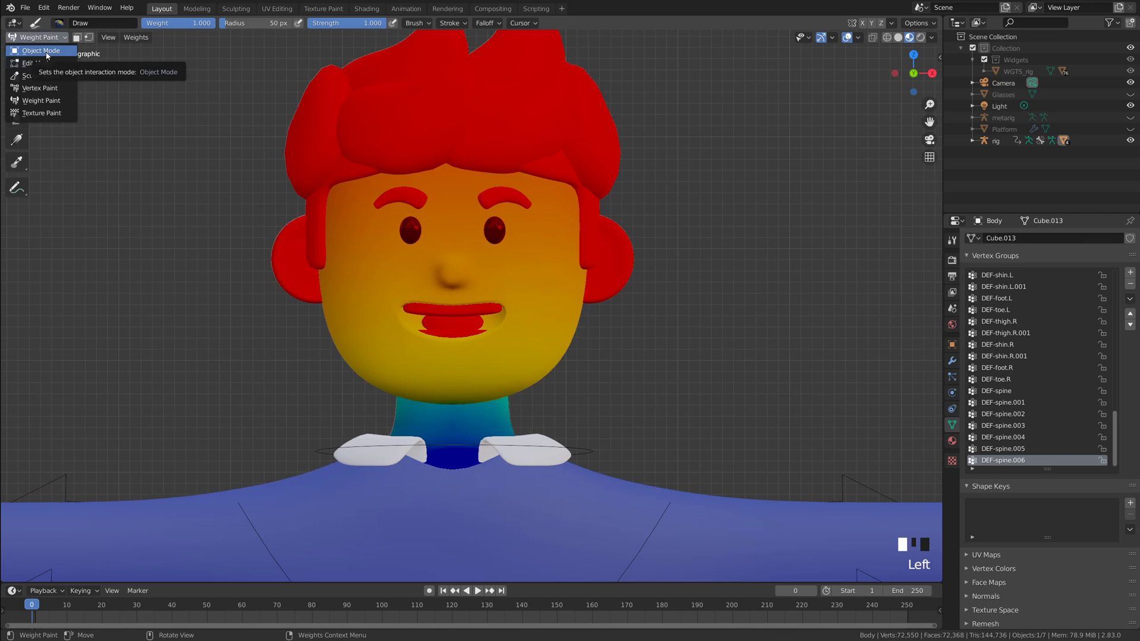
pyautogui.click(47, 53)
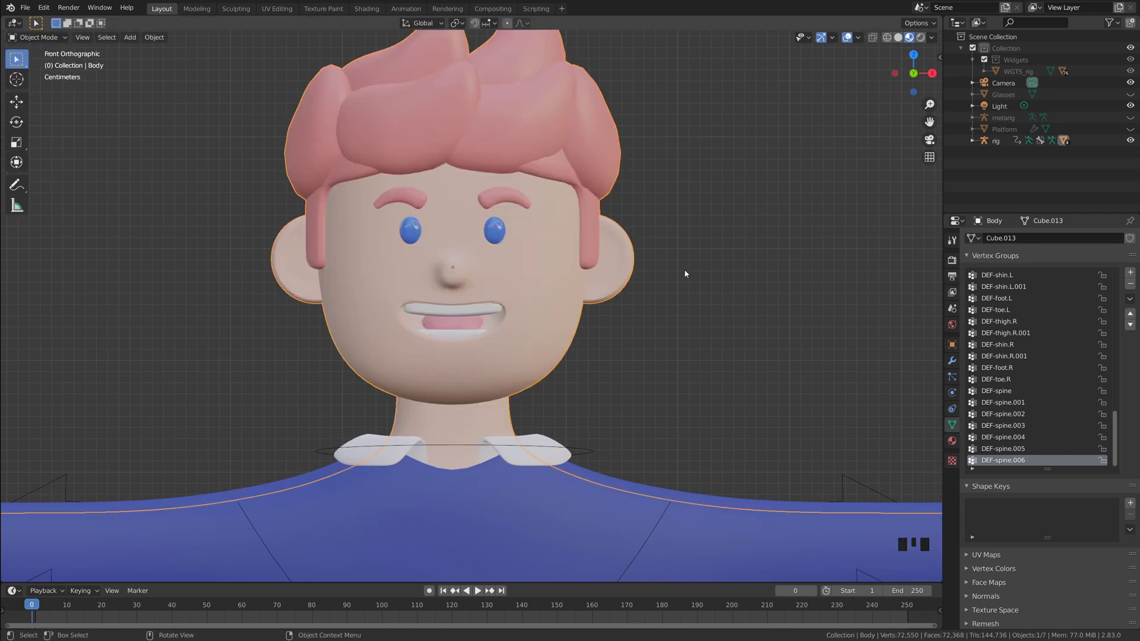
pyautogui.click(683, 315)
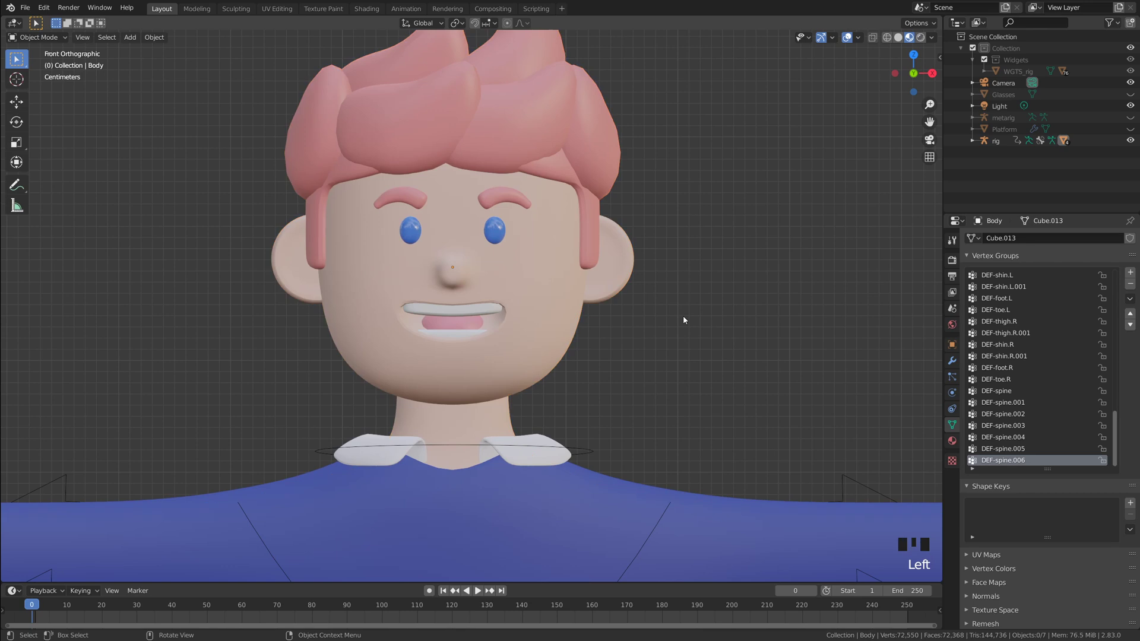
pyautogui.scroll(-1, 677, 321)
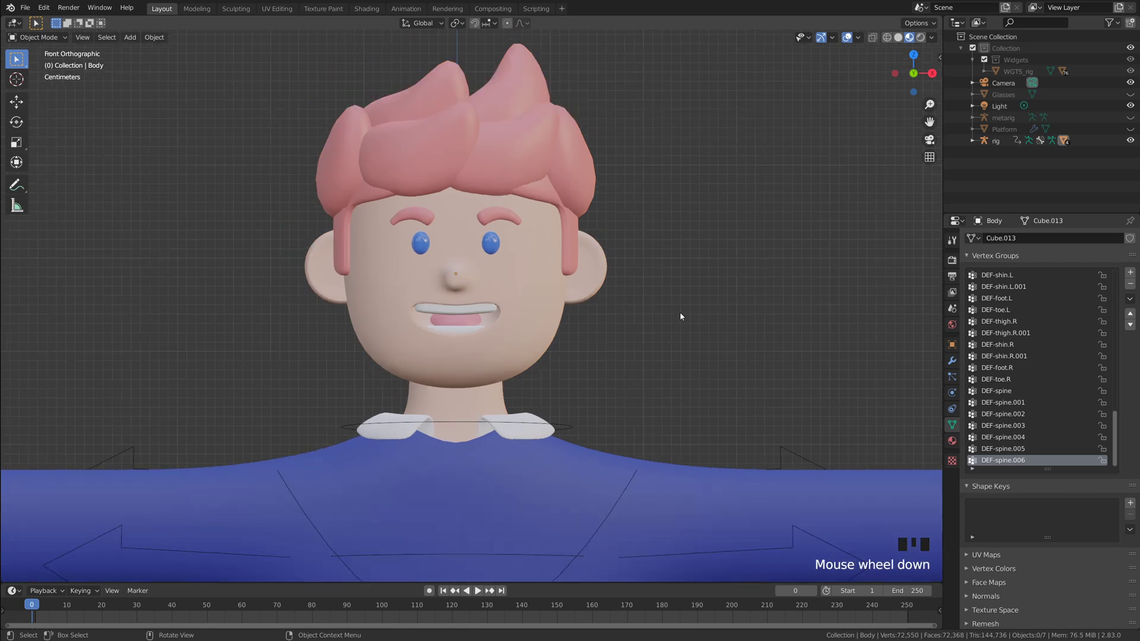
pyautogui.click(680, 317)
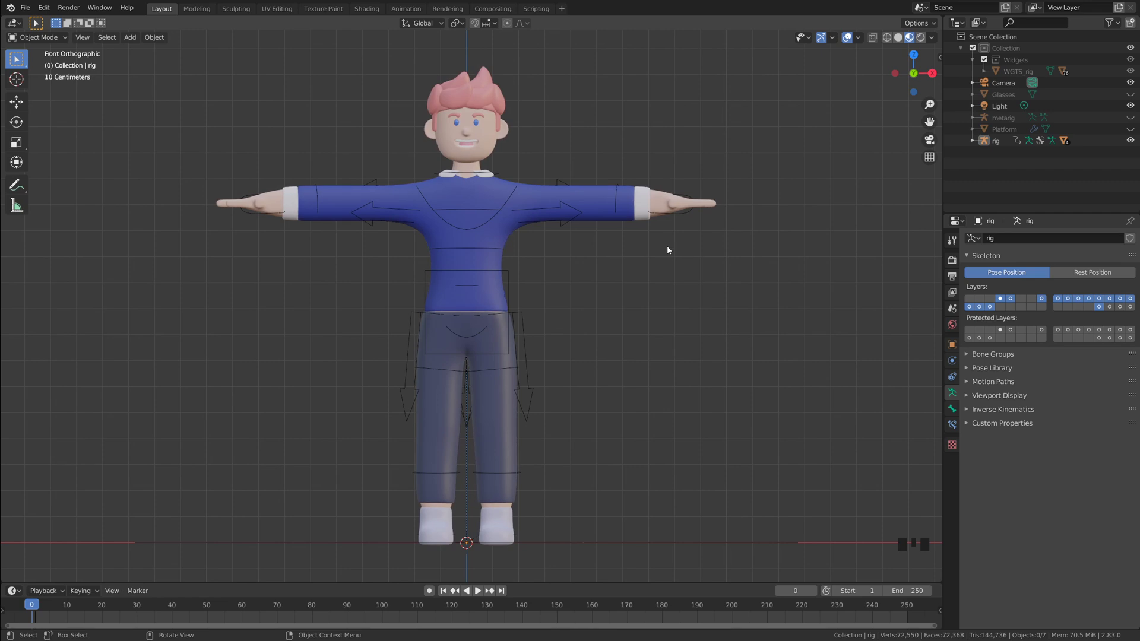
# - Show the whole character in front view, select the rig and put it into Pose Mode
pyautogui.moveTo(599, 296); pyautogui.dragTo(705, 319, button='middle')
pyautogui.press('`')
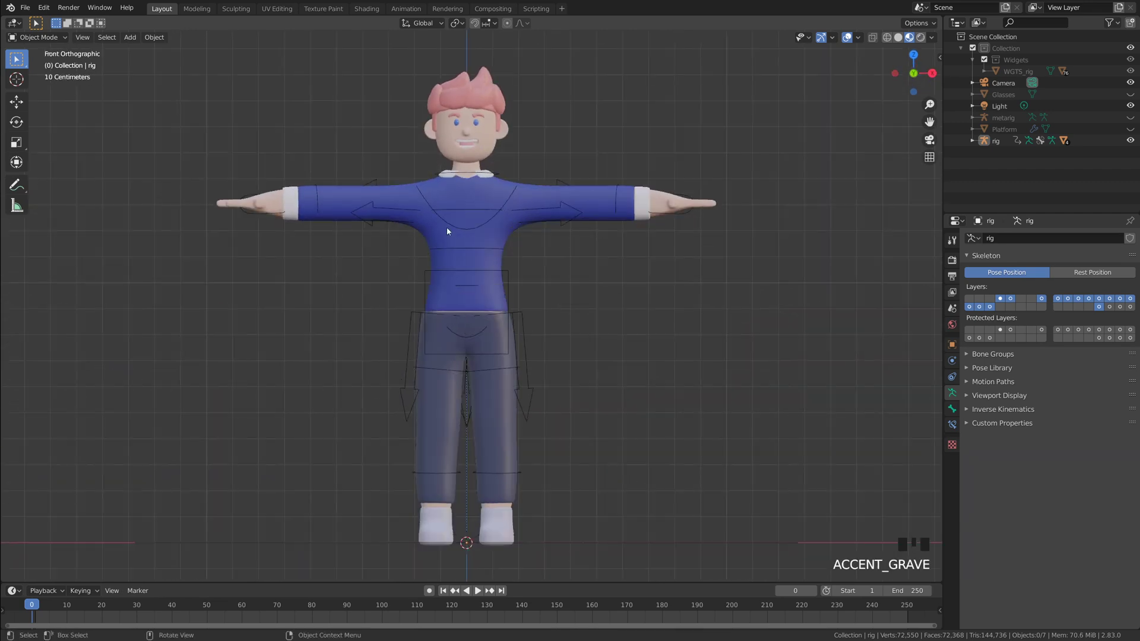
pyautogui.scroll(2, 475, 250)
pyautogui.keyDown('shift'); pyautogui.moveTo(535, 290); pyautogui.dragTo(535, 244, button='middle'); pyautogui.keyUp('shift')
pyautogui.click(504, 255)
pyautogui.click(36, 36)
pyautogui.click(32, 77)
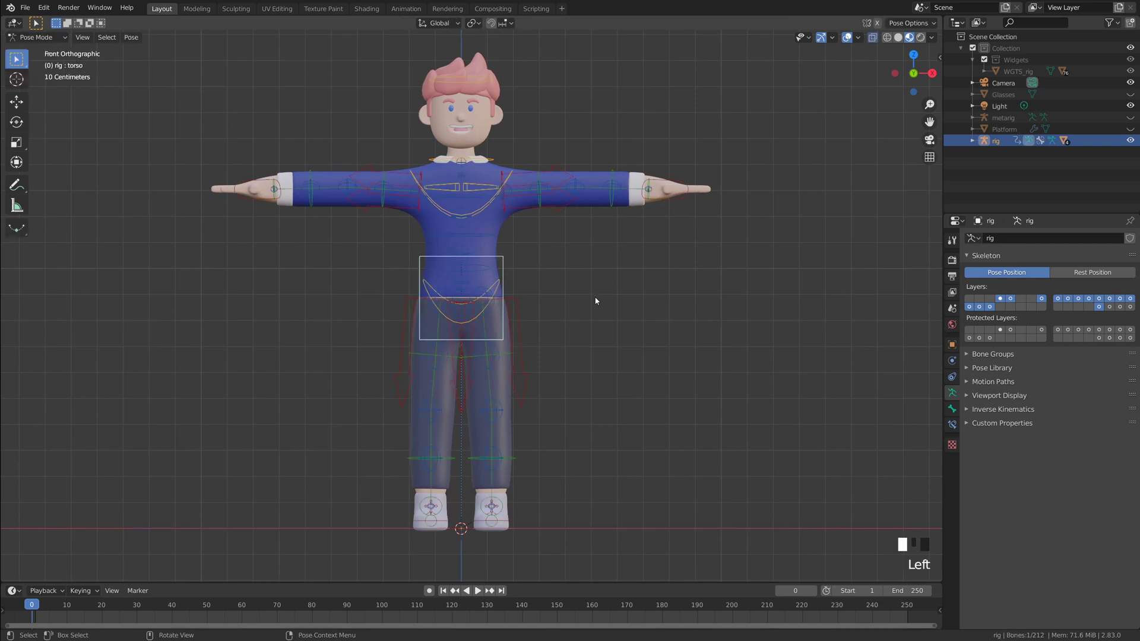
# - Rotate the torso control slightly about the global Z axis and deselect it
pyautogui.scroll(-1, 570, 324)
pyautogui.scroll(2, 567, 323)
pyautogui.press('`')
pyautogui.scroll(-1, 505, 277)
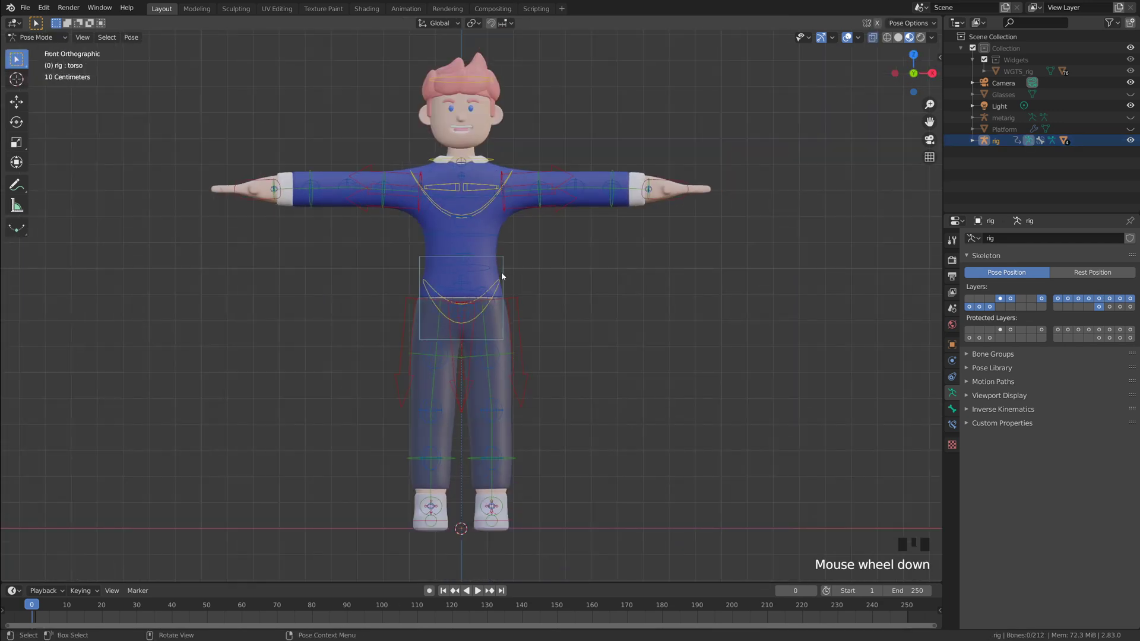
pyautogui.click(502, 275)
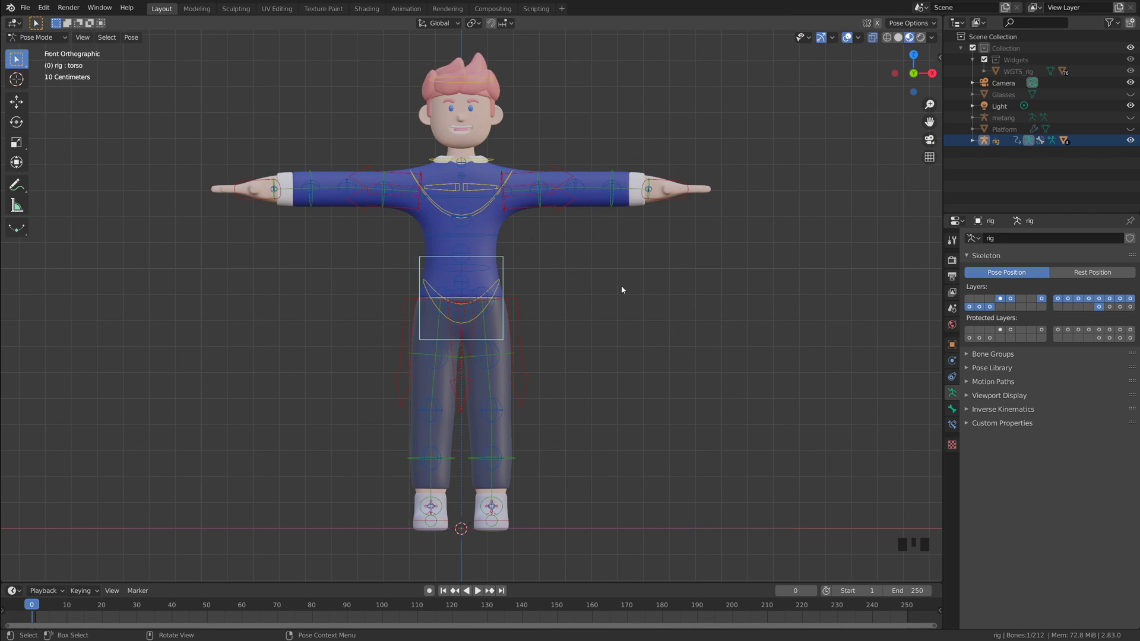
pyautogui.press('r')
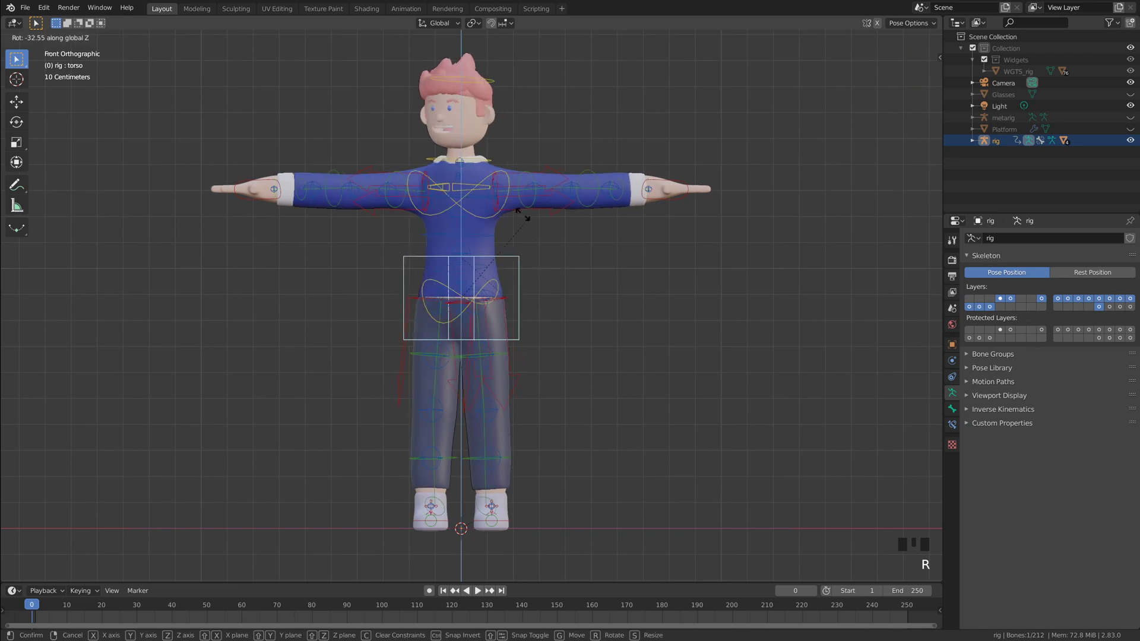
pyautogui.click(555, 249)
pyautogui.click(636, 188)
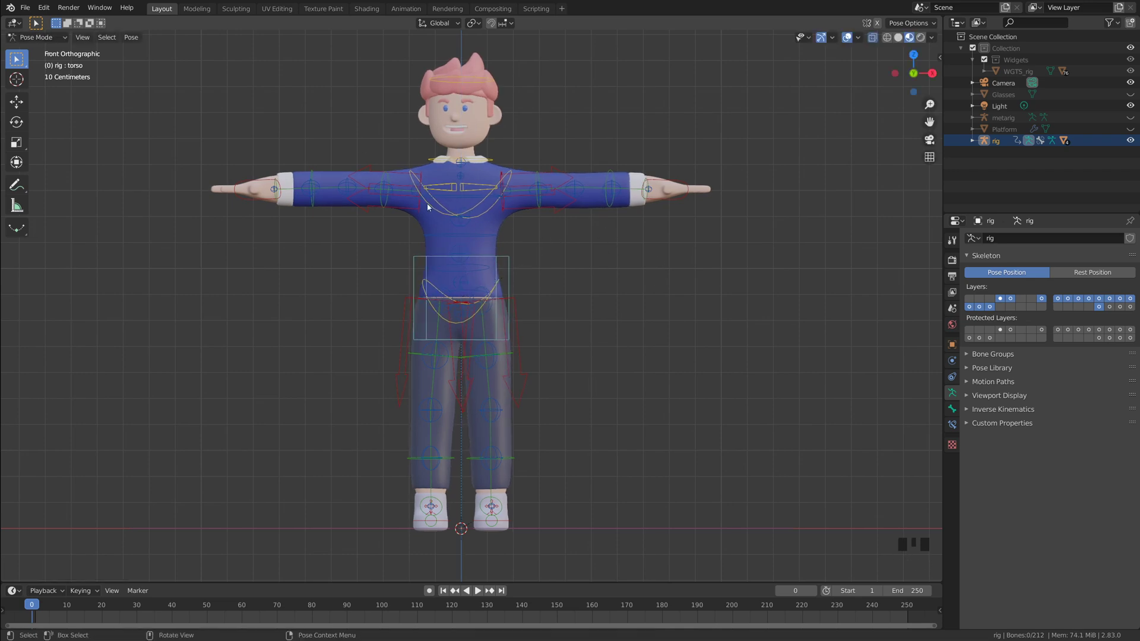
# - Return to Object Mode, select the Body mesh and apply its Subdivision Surface modifier above the two Armature modifiers
pyautogui.click(36, 37)
pyautogui.click(33, 45)
pyautogui.click(690, 193)
pyautogui.click(690, 193)
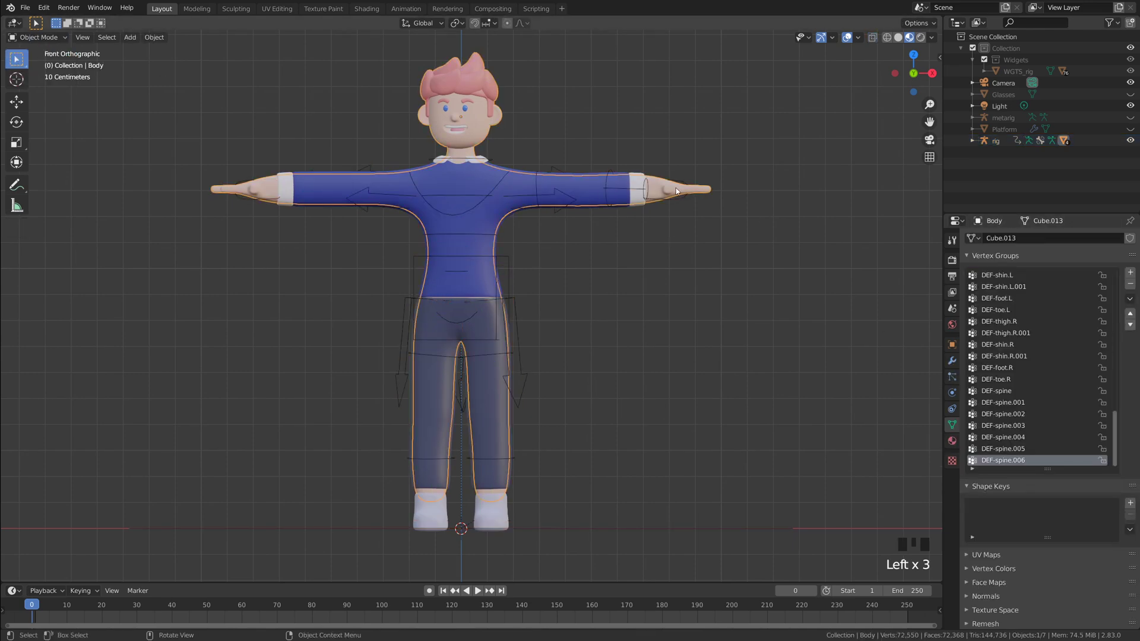
pyautogui.click(951, 361)
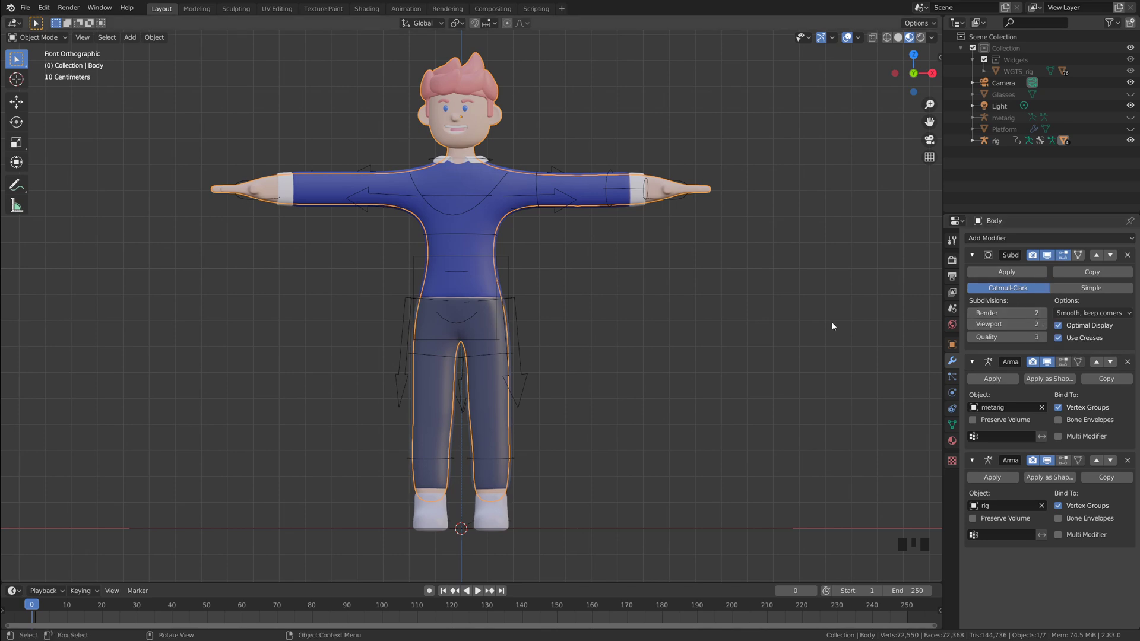
pyautogui.click(1007, 271)
pyautogui.click(715, 310)
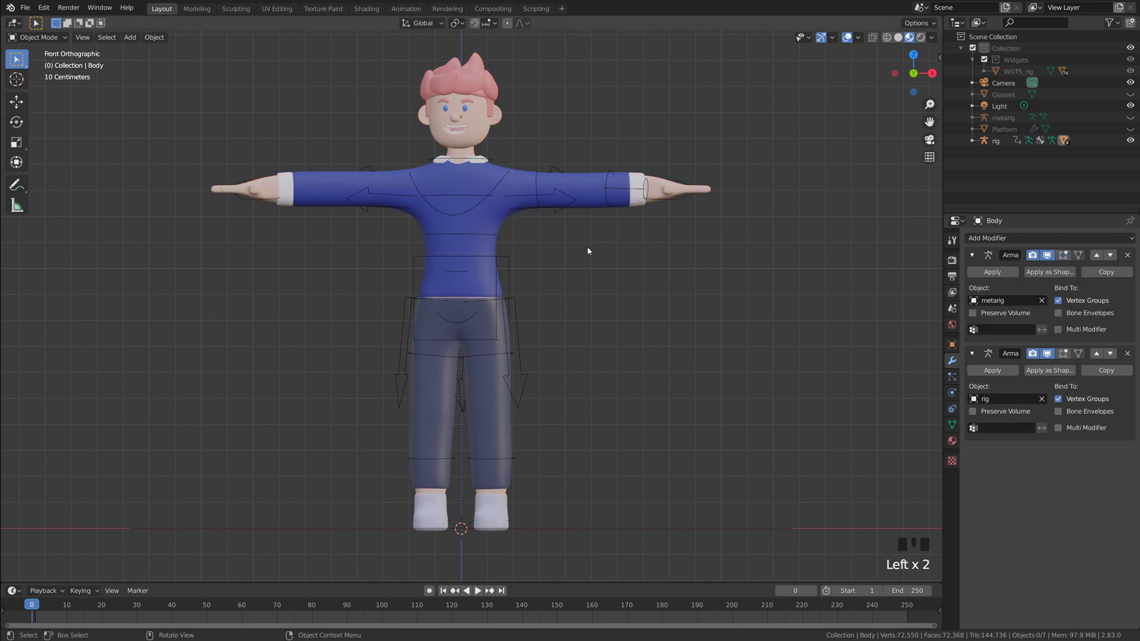
# - Select the rig, put it into Pose Mode and select its torso control
pyautogui.click(510, 262)
pyautogui.click(35, 37)
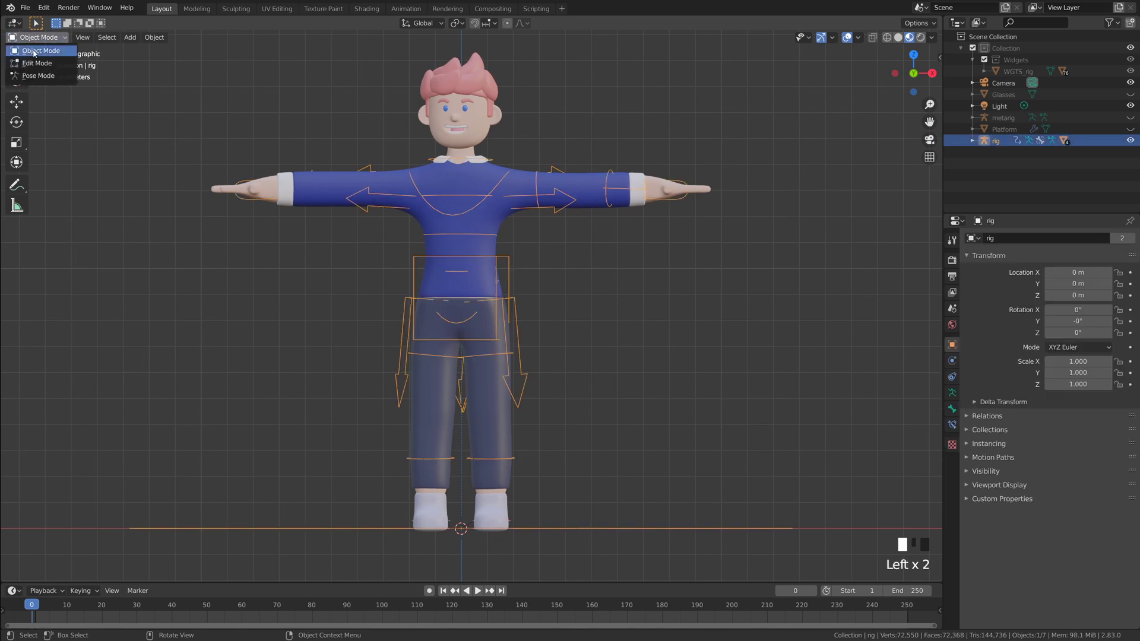
pyautogui.click(38, 76)
pyautogui.click(504, 266)
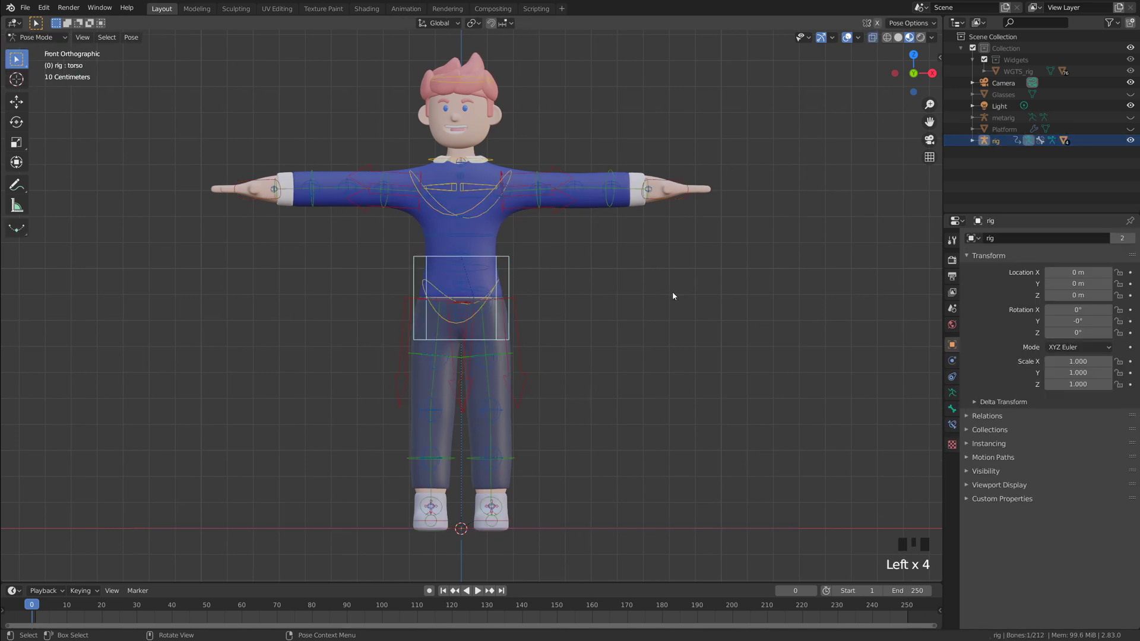
# - Try rotating the torso control about the global Z axis, undo the rotation and clear the bone selection
pyautogui.press('r')
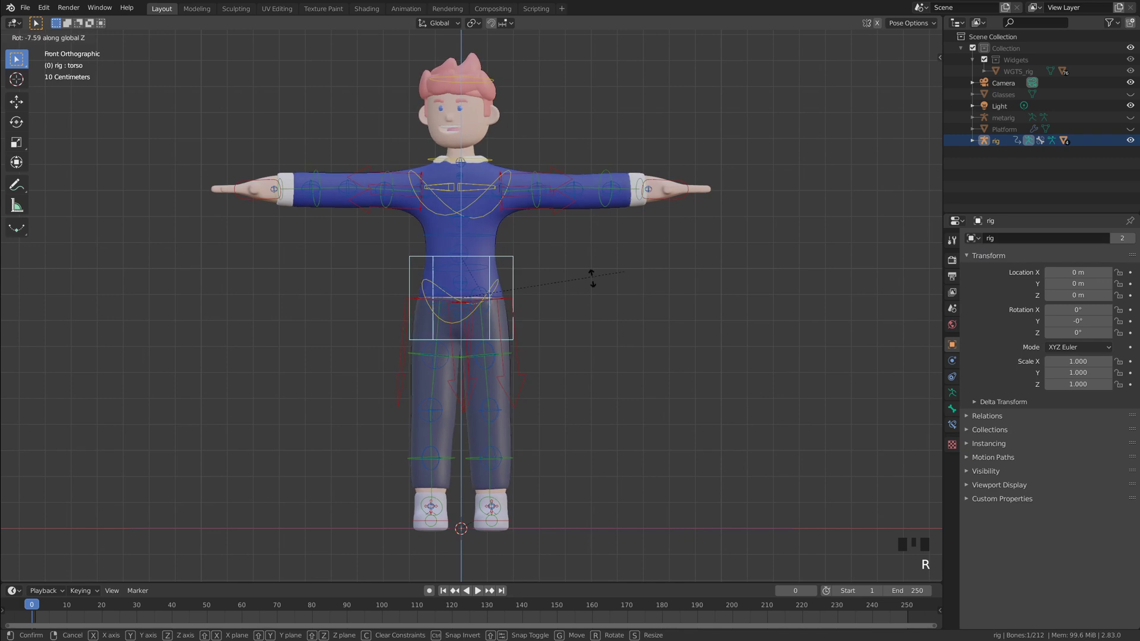
pyautogui.click(620, 288)
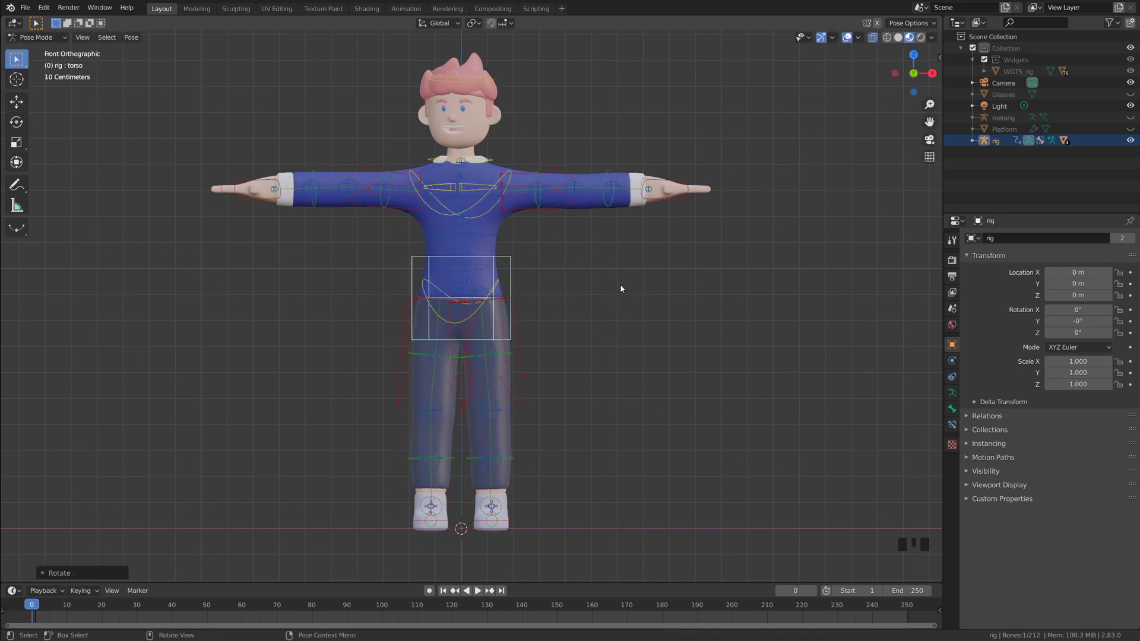
pyautogui.hotkey('ctrl', 'z')
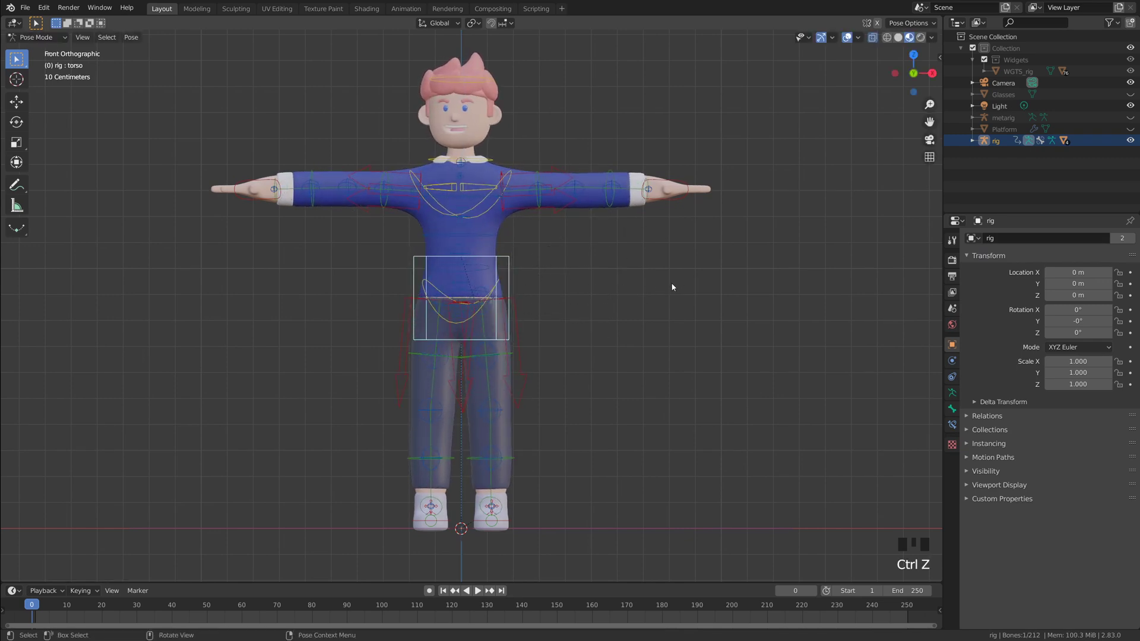
pyautogui.click(666, 233)
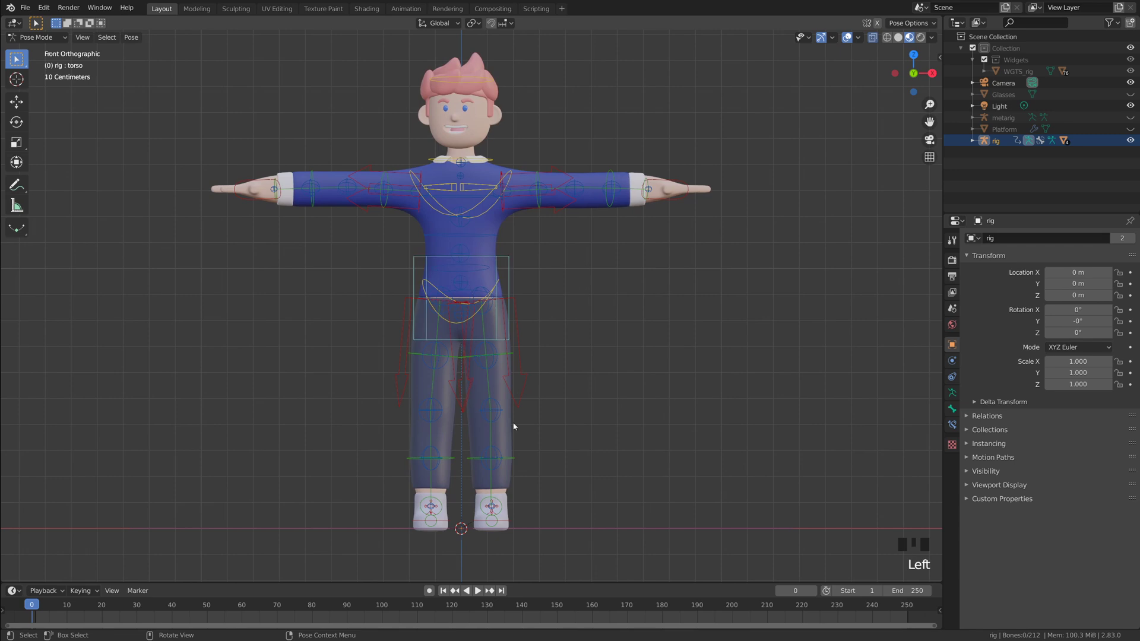
# - Select the right foot control foot_ik.R and rotate it in front view so the foot points outward
pyautogui.moveTo(504, 249); pyautogui.dragTo(614, 279, button='middle')
pyautogui.press('`')
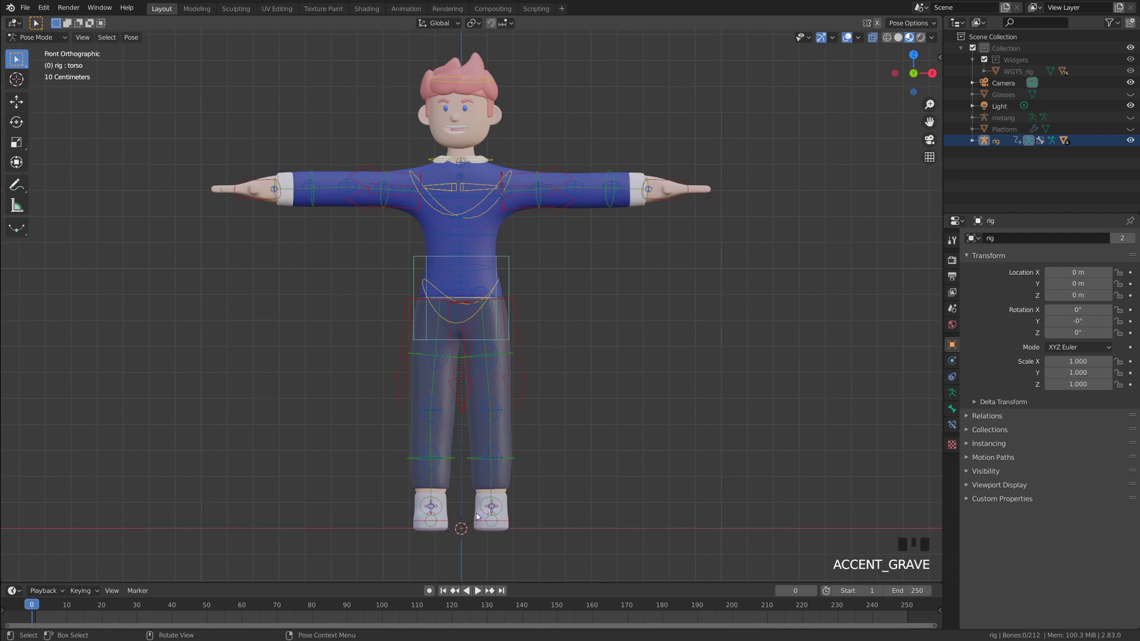
pyautogui.click(431, 521)
pyautogui.click(567, 508)
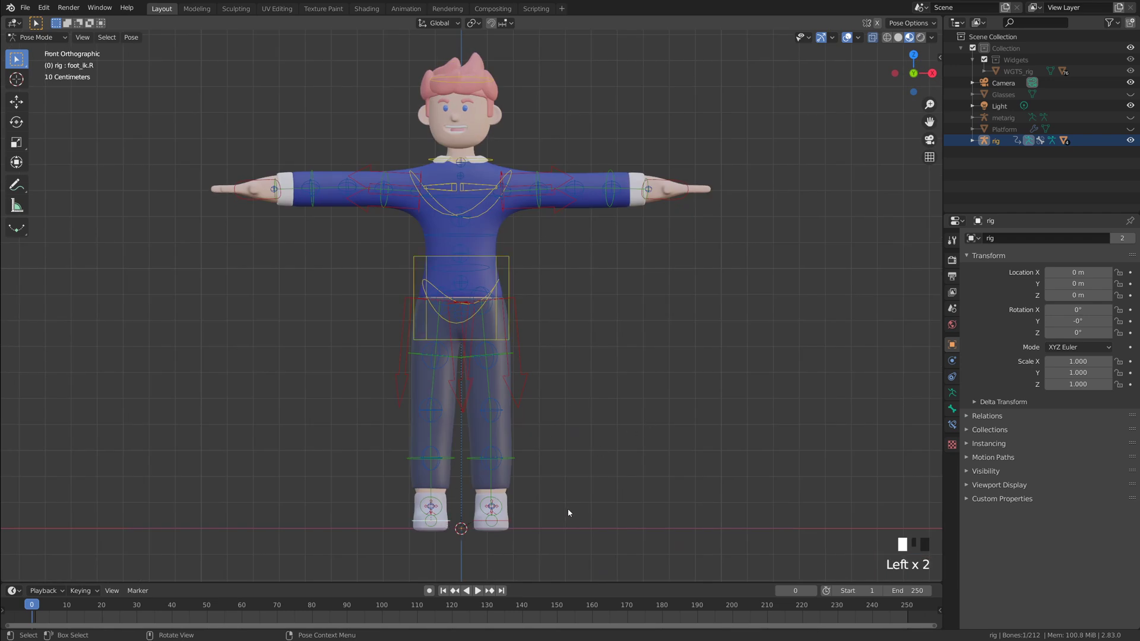
pyautogui.moveTo(568, 509); pyautogui.dragTo(454, 498, button='middle')
pyautogui.click(452, 496)
pyautogui.click(452, 497)
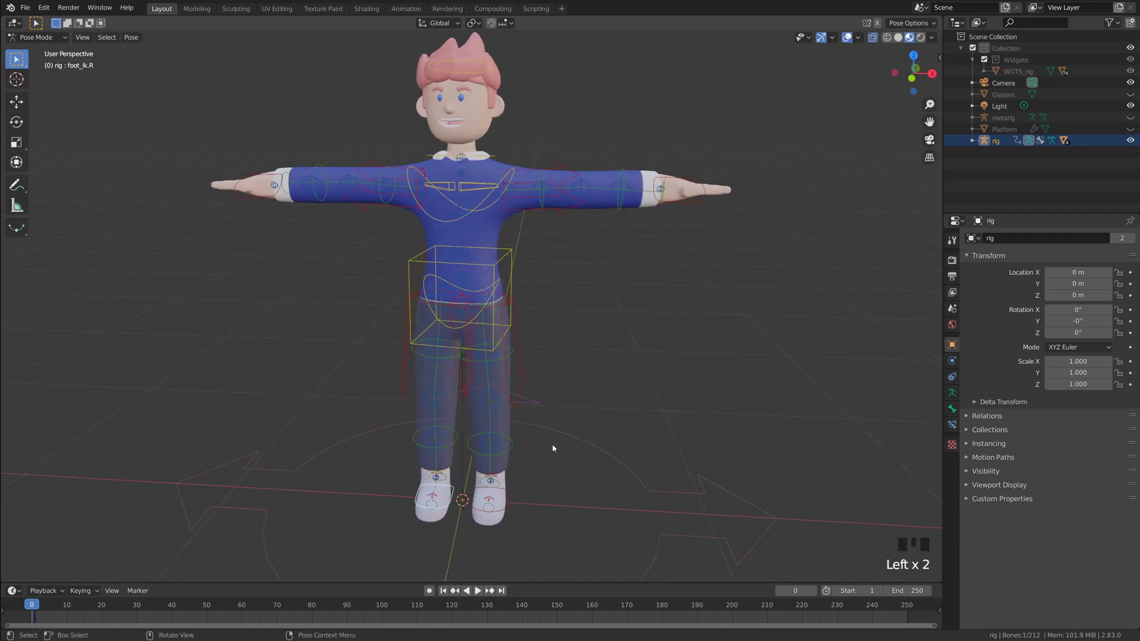
pyautogui.press('`')
pyautogui.press('r')
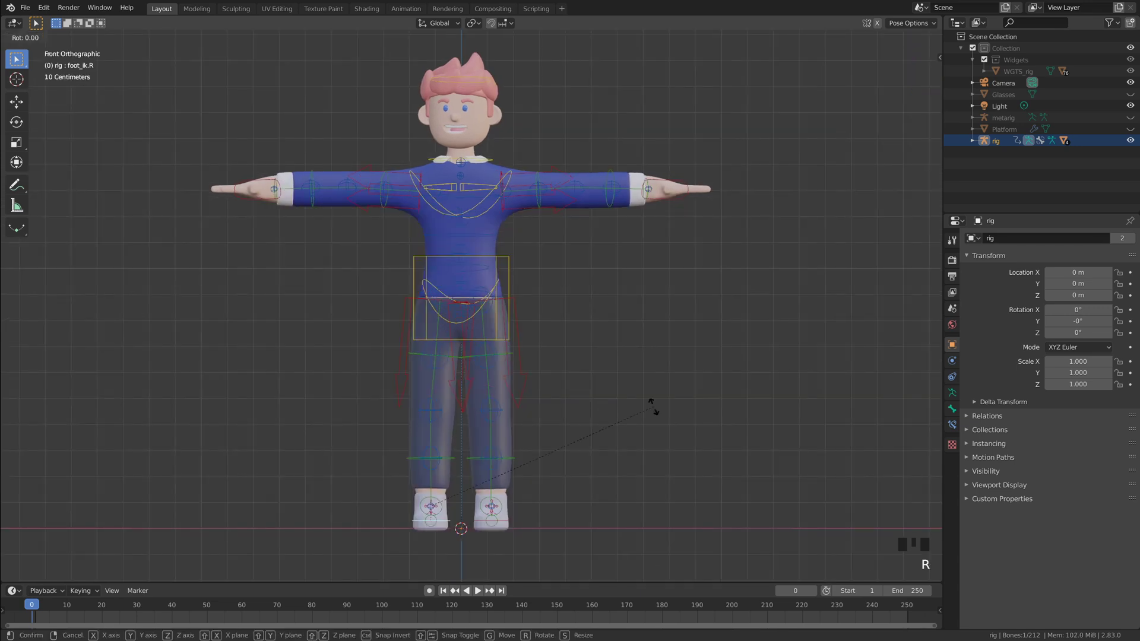
pyautogui.click(539, 275)
# - Rotate the left foot control foot_ik.L slightly about the global Z axis and deselect it
pyautogui.click(513, 522)
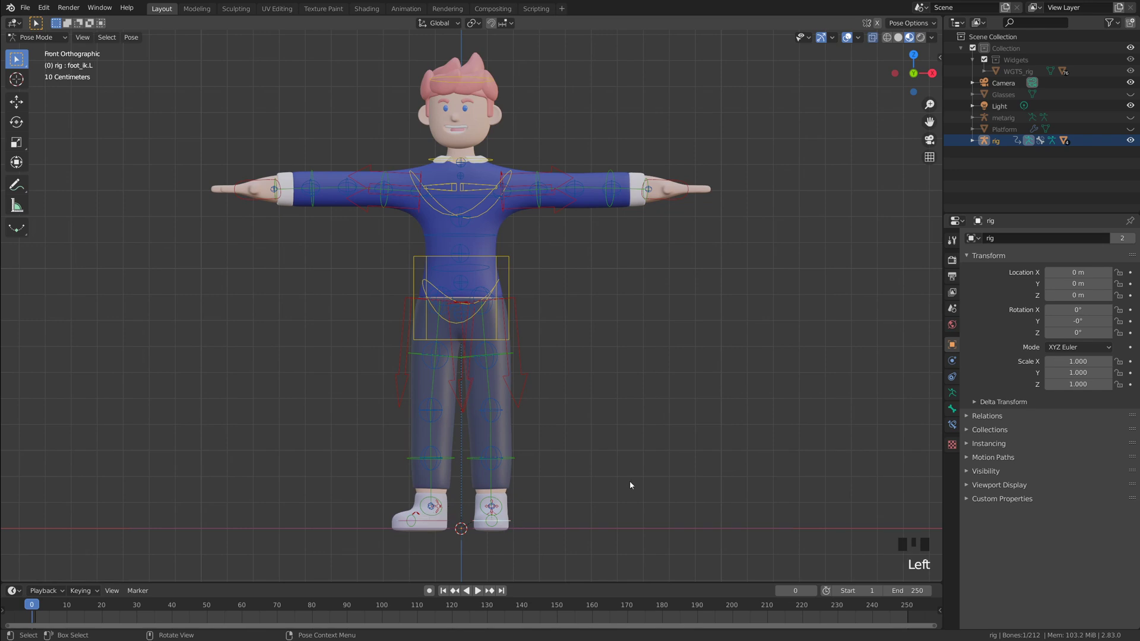
pyautogui.press('r')
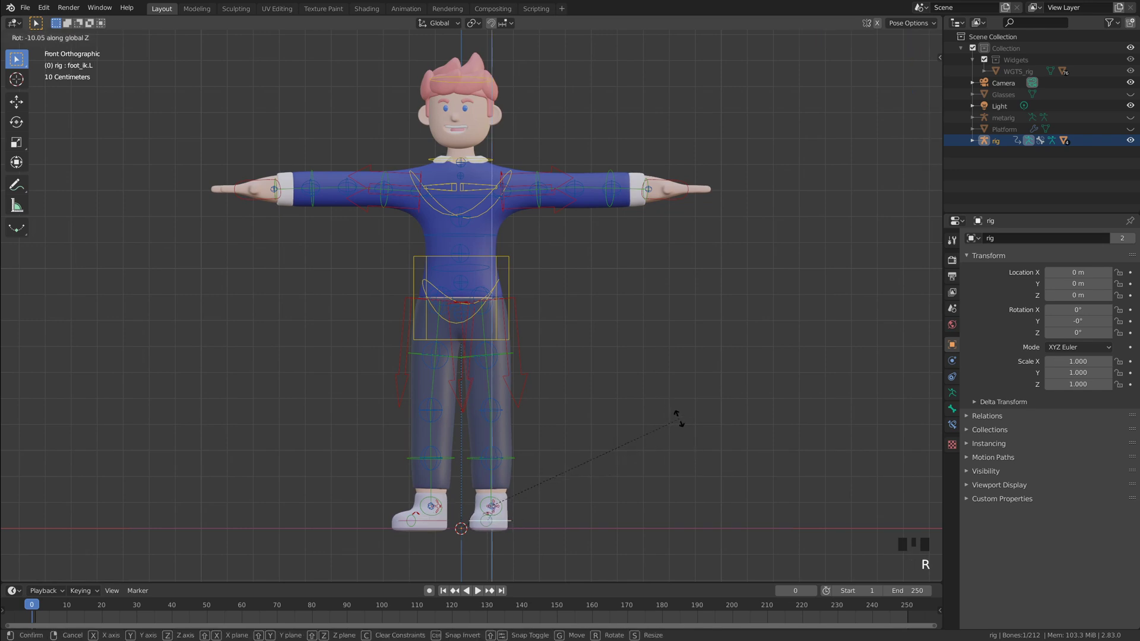
pyautogui.click(660, 337)
pyautogui.click(660, 336)
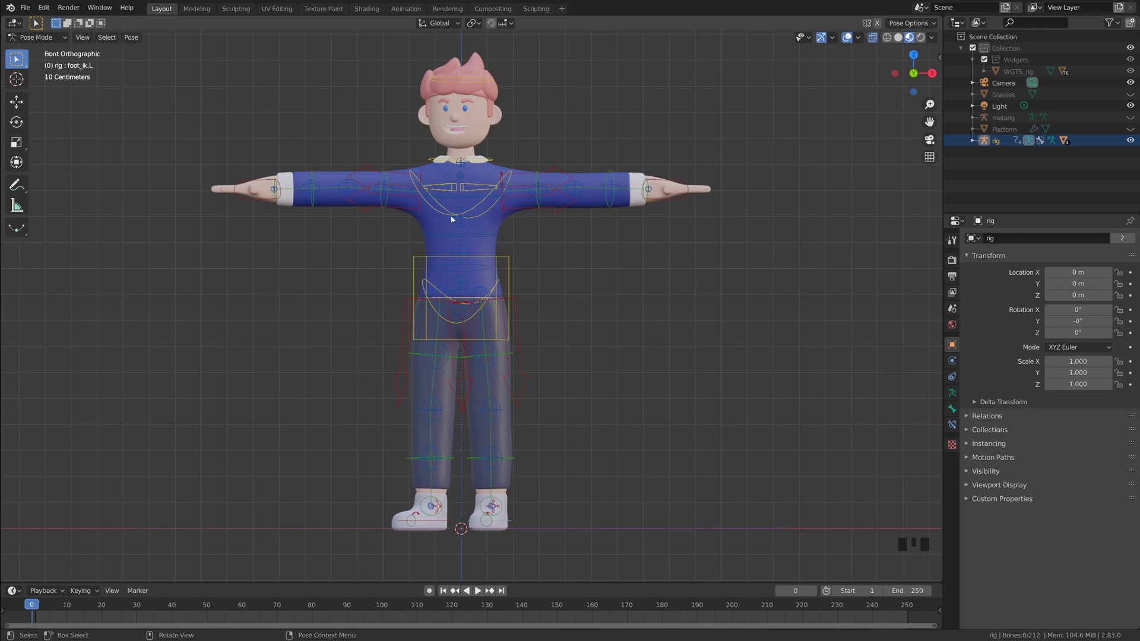
# - Try moving the right hand control hand_ik.R inward and up, and undo the move
pyautogui.click(256, 185)
pyautogui.press('g')
pyautogui.click(332, 166)
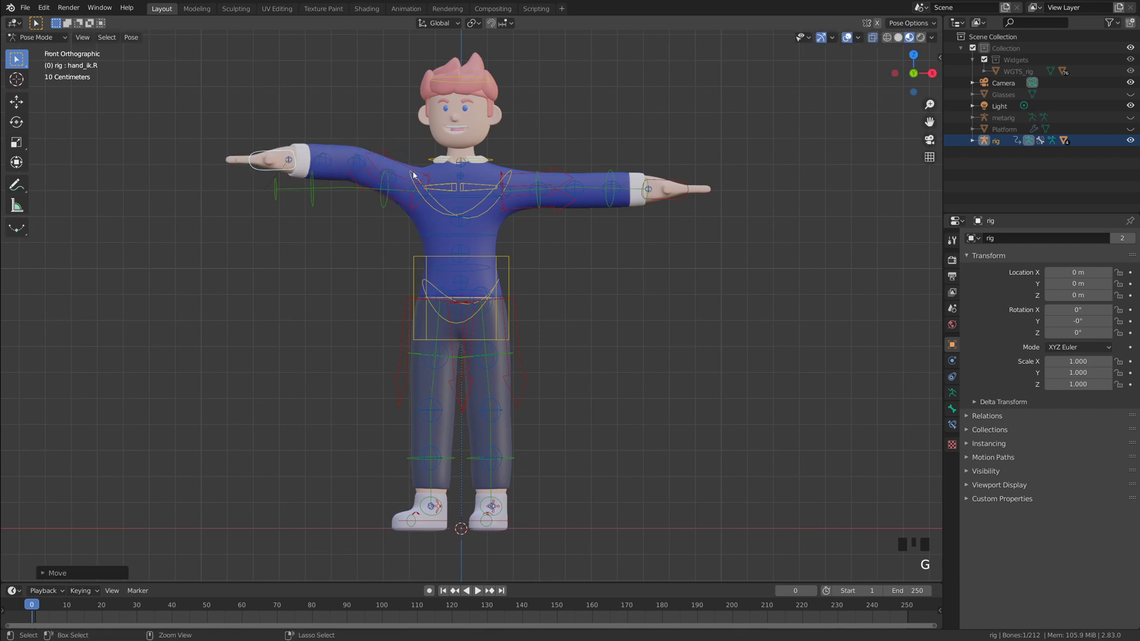
pyautogui.hotkey('ctrl', 'z')
pyautogui.click(565, 205)
# - Select the elbow control forearm_tweak.R and move it up to bend the right arm at the elbow
pyautogui.click(344, 185)
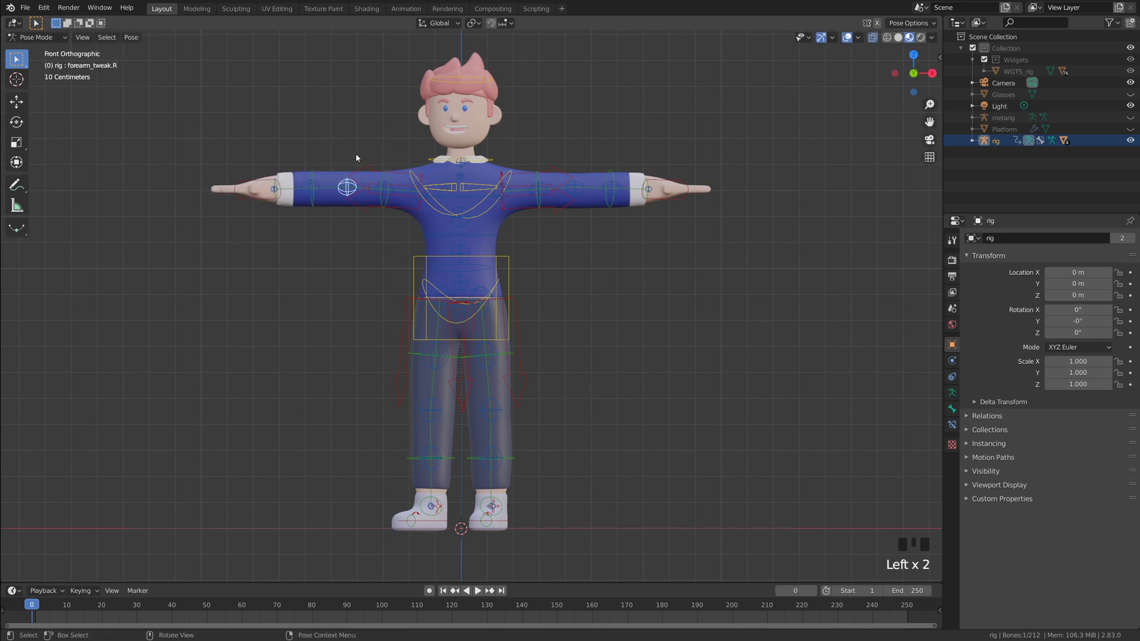
pyautogui.click(324, 188)
pyautogui.click(383, 188)
pyautogui.click(384, 187)
pyautogui.click(340, 185)
pyautogui.press('g')
pyautogui.click(350, 134)
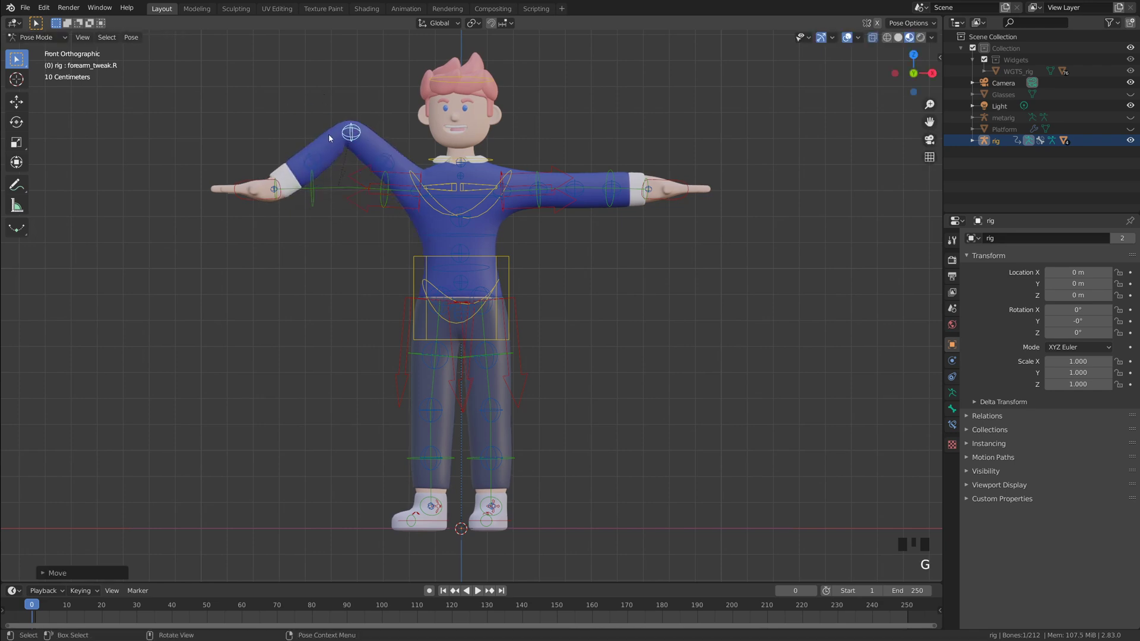
# - Try moving the right hand control hand_ik.R with the elbow raised, and undo the attempt
pyautogui.click(270, 203)
pyautogui.press('g')
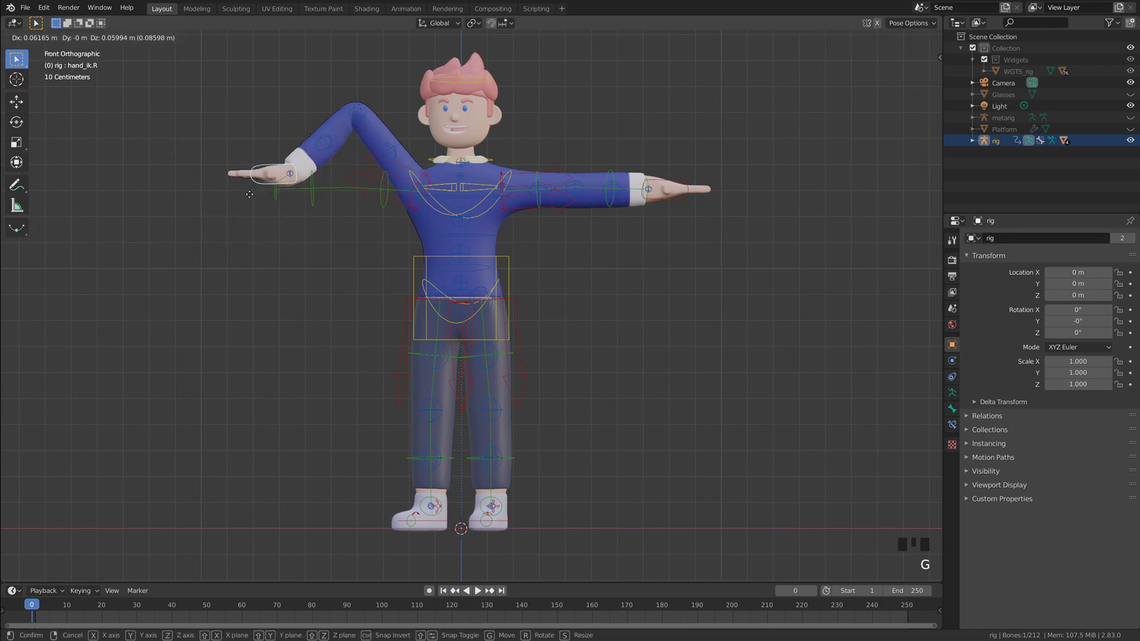
pyautogui.press('Escape')
pyautogui.hotkey('ctrl', 'z')
pyautogui.hotkey('ctrl', 'z')
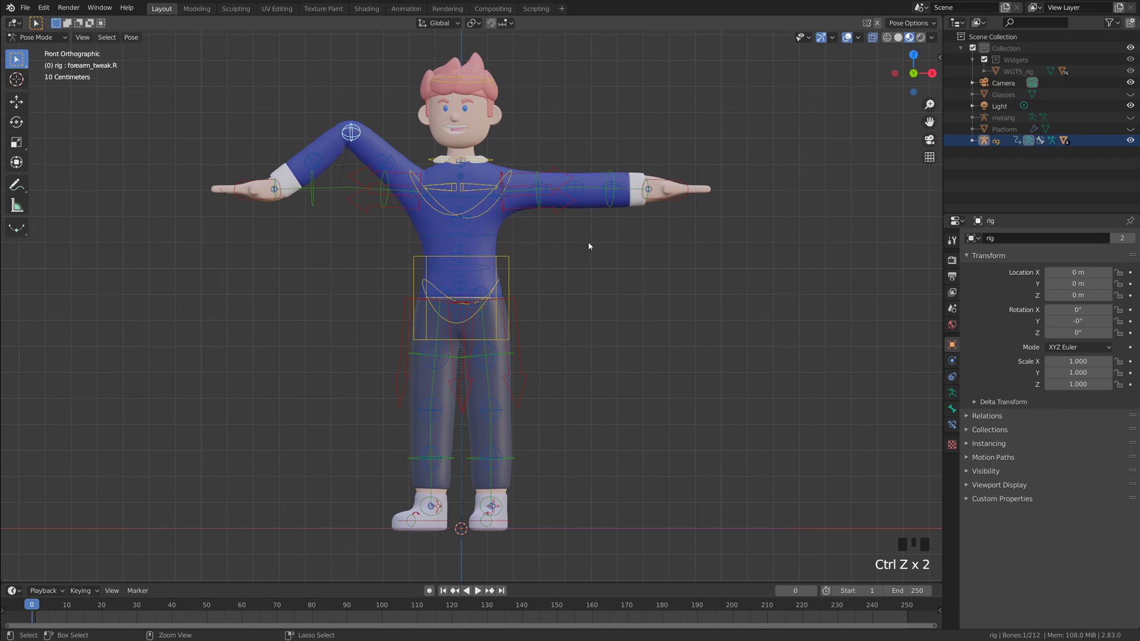
# - Select the head control and rotate it slightly about the global Z axis so the face points more to the front
pyautogui.click(247, 205)
pyautogui.click(260, 200)
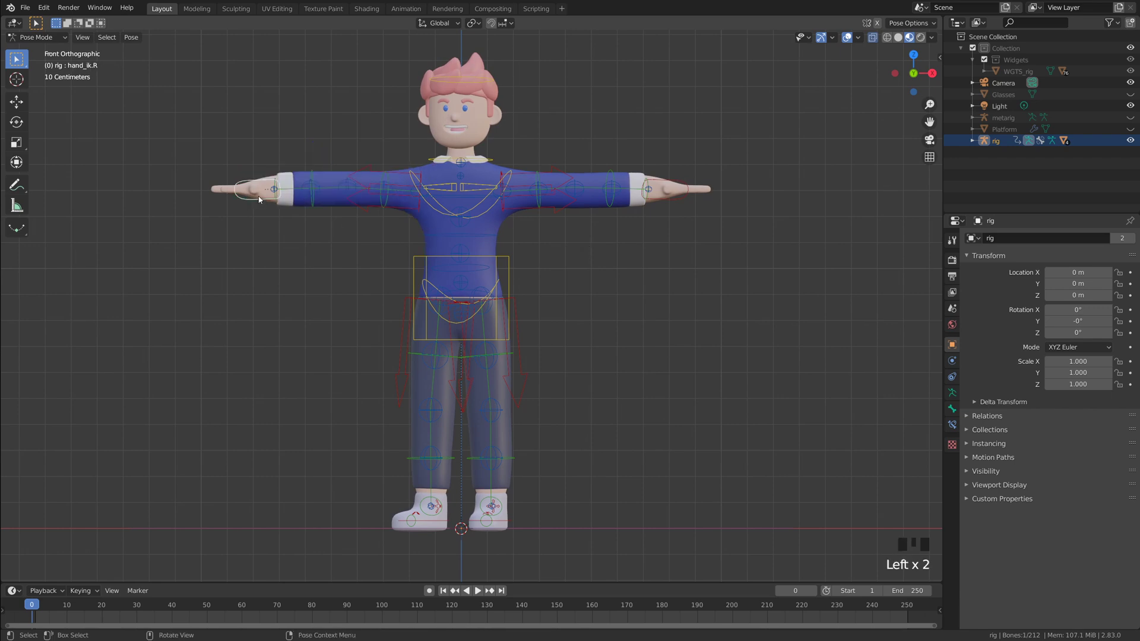
pyautogui.click(530, 286)
pyautogui.click(497, 101)
pyautogui.press('r')
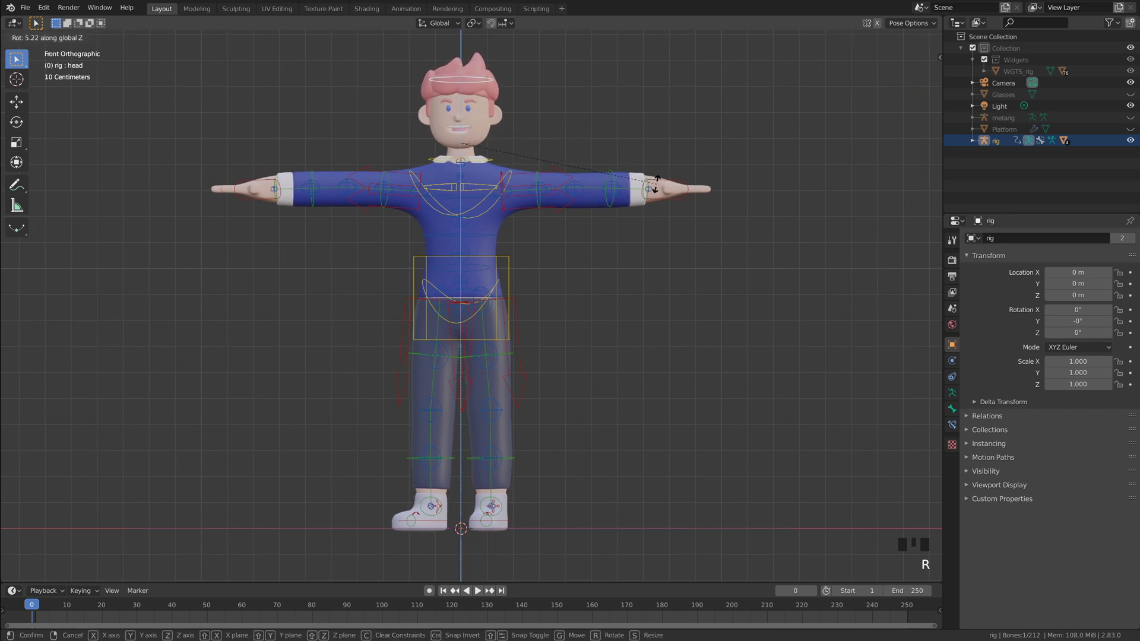
pyautogui.click(658, 185)
# - Select the left hand control hand_ik.L, move it inward and down beside the hip, and rotate it so the fingers point down
pyautogui.click(683, 190)
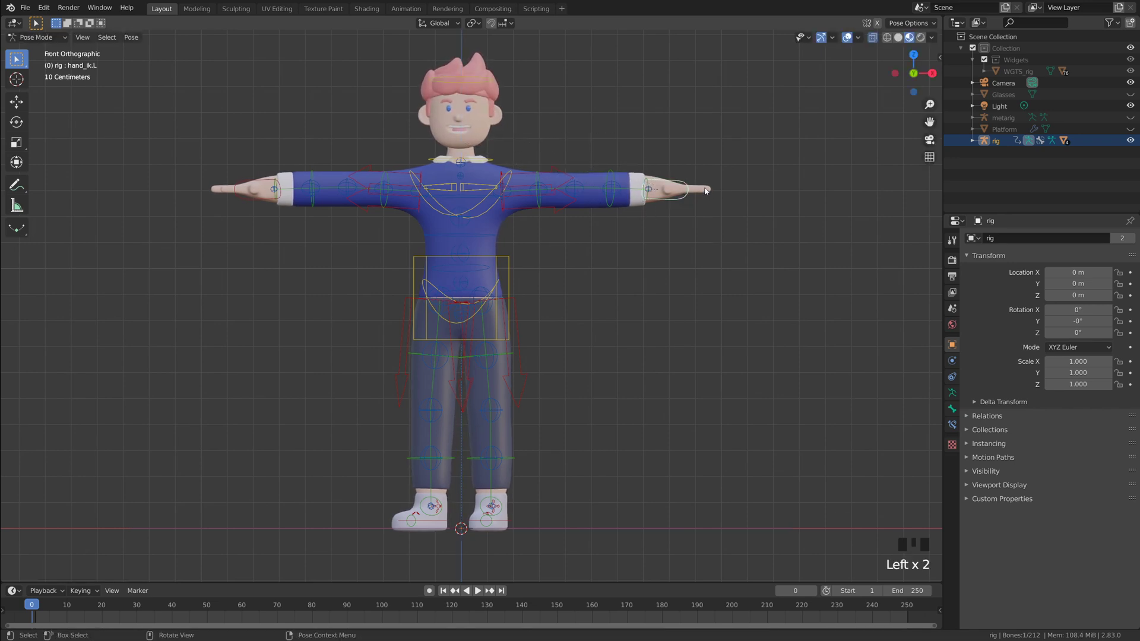
pyautogui.press('g')
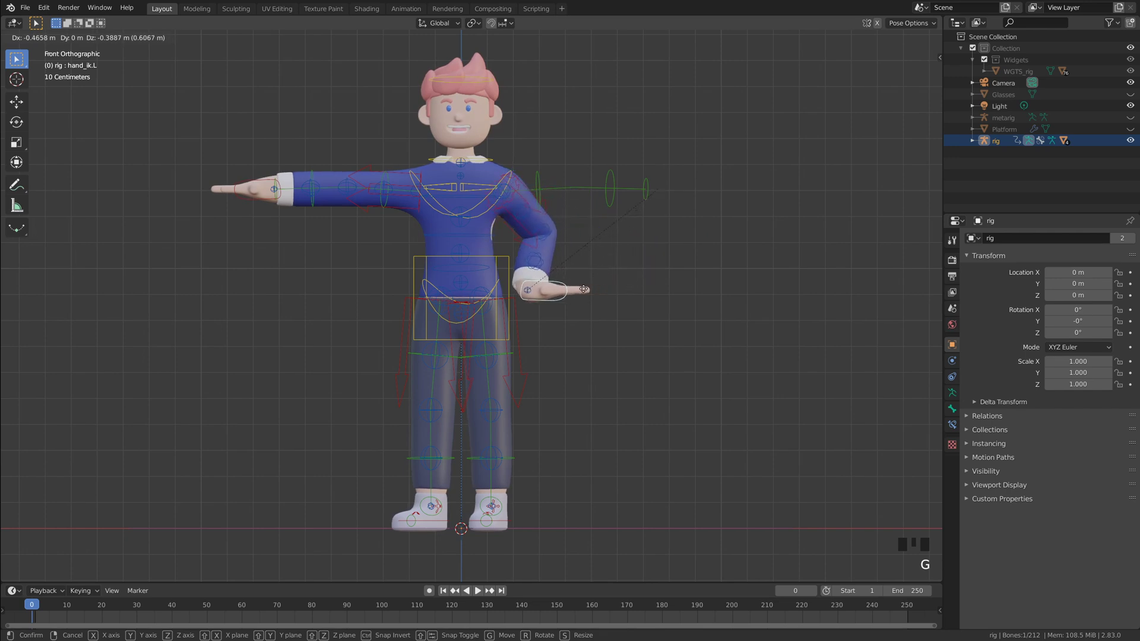
pyautogui.click(579, 290)
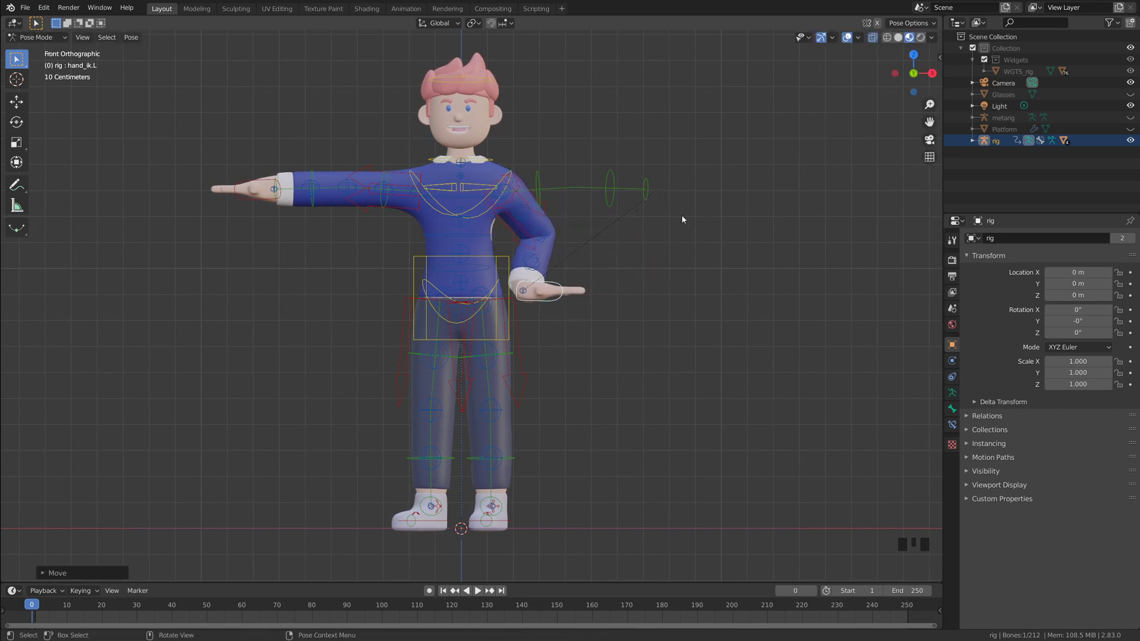
pyautogui.press('r')
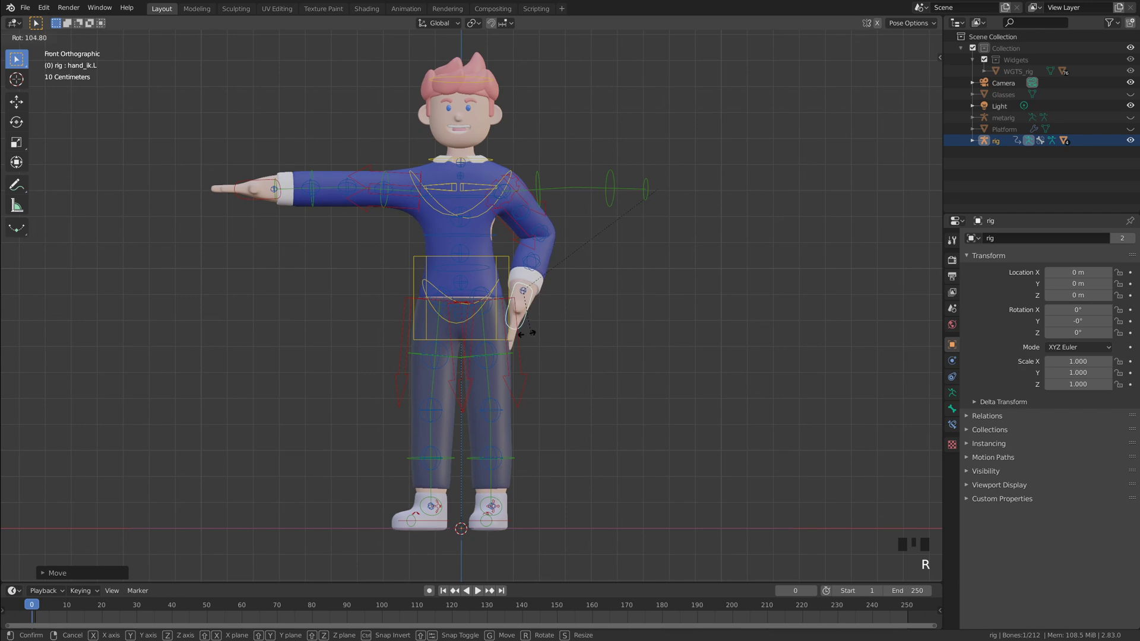
pyautogui.click(678, 295)
# - Trackball-rotate the left hand control so the hand turns toward the hip, and nudge it slightly up
pyautogui.press('r')
pyautogui.press('r')
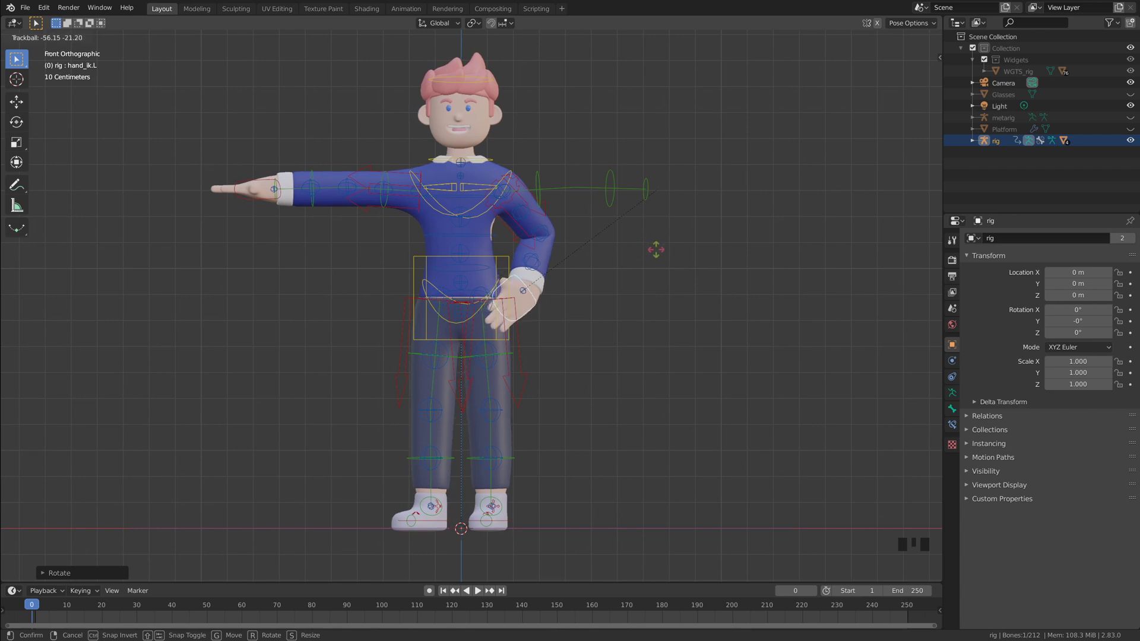
pyautogui.click(654, 255)
pyautogui.press('g')
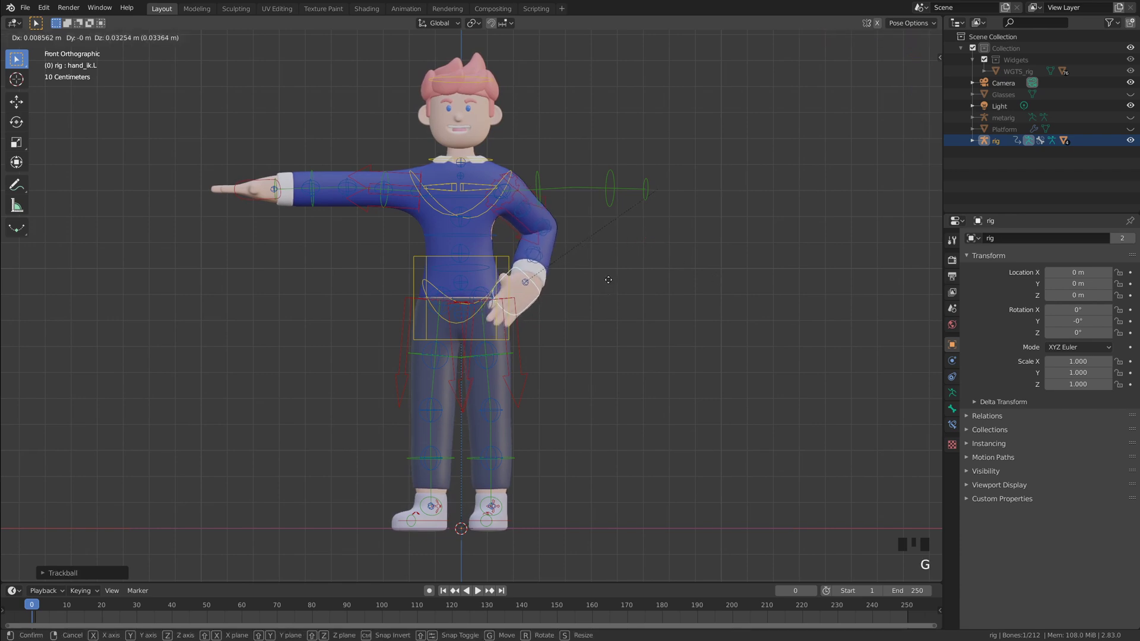
pyautogui.click(606, 281)
# - Refine the left hand control's trackball rotation and raise it a little so the hand rests on the waist
pyautogui.press('g')
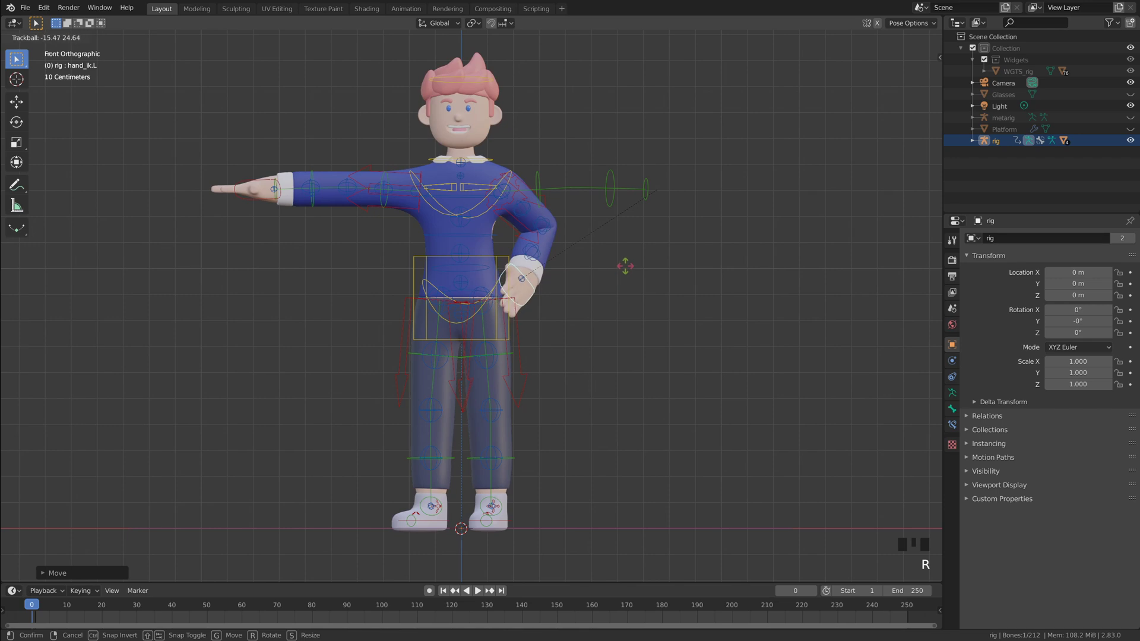
pyautogui.press('Escape')
pyautogui.hotkey('ctrl', 'z')
pyautogui.press('g')
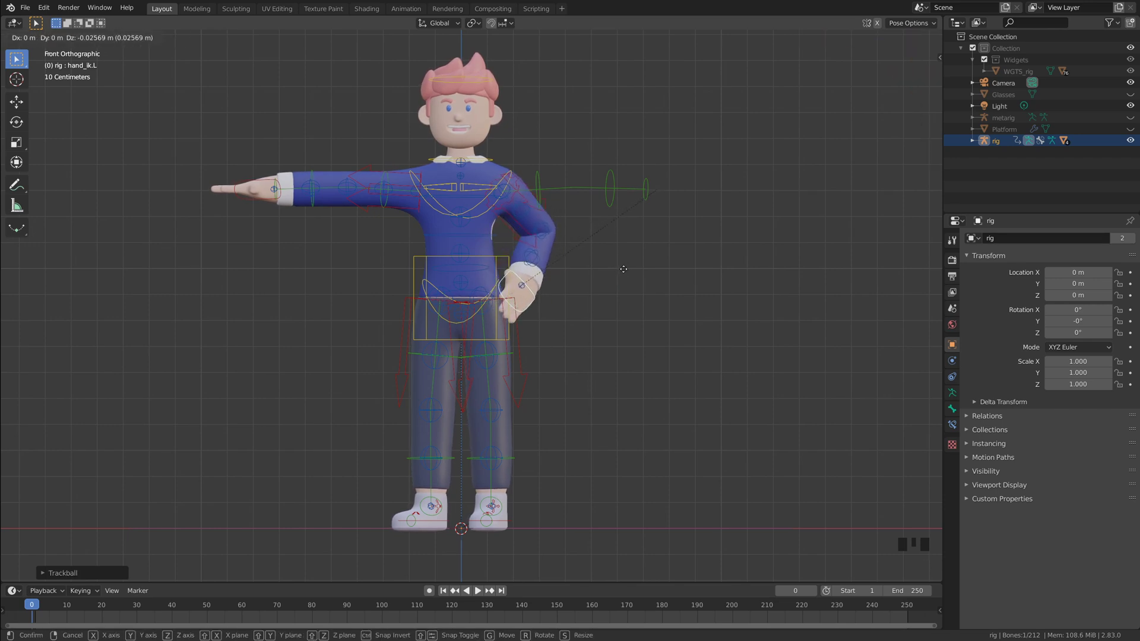
pyautogui.click(617, 252)
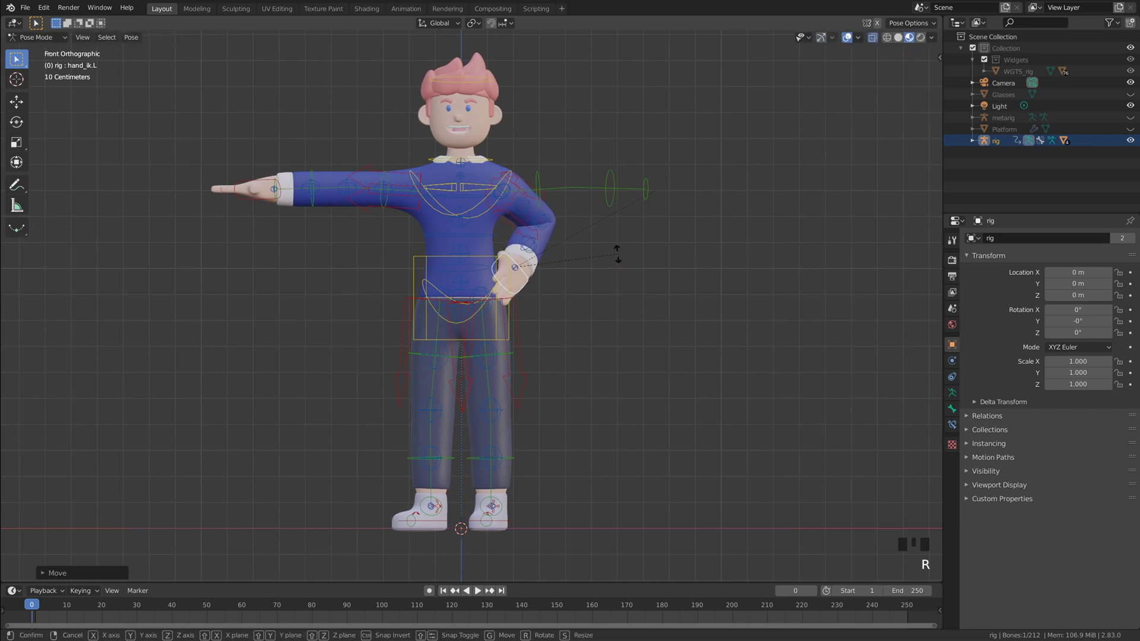
pyautogui.press('r')
pyautogui.press('r')
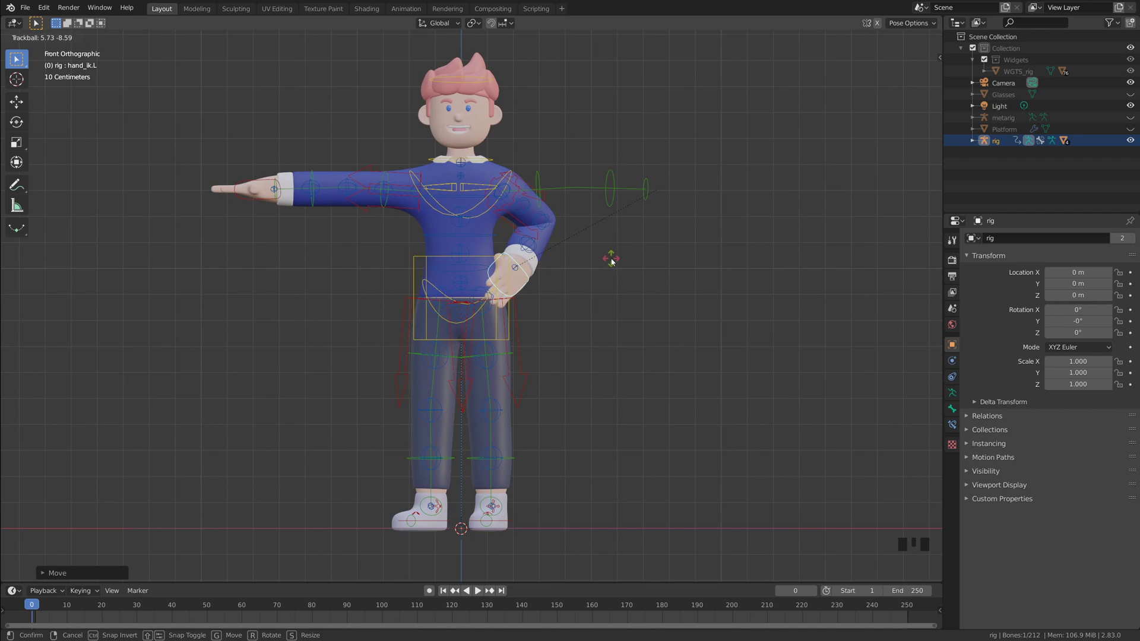
pyautogui.click(614, 259)
# - Move the right hand control hand_ik.R about 0.24 m inward and 0.28 m up to raise the arm
pyautogui.keyDown('shift'); pyautogui.moveTo(598, 253); pyautogui.dragTo(617, 290, button='middle'); pyautogui.keyUp('shift')
pyautogui.moveTo(390, 195)
pyautogui.keyDown('shift'); pyautogui.mouseDown(button='middle')
pyautogui.moveTo(330, 257)
pyautogui.moveTo(386, 192)
pyautogui.moveTo(391, 217)
pyautogui.mouseUp(button='middle'); pyautogui.keyUp('shift')
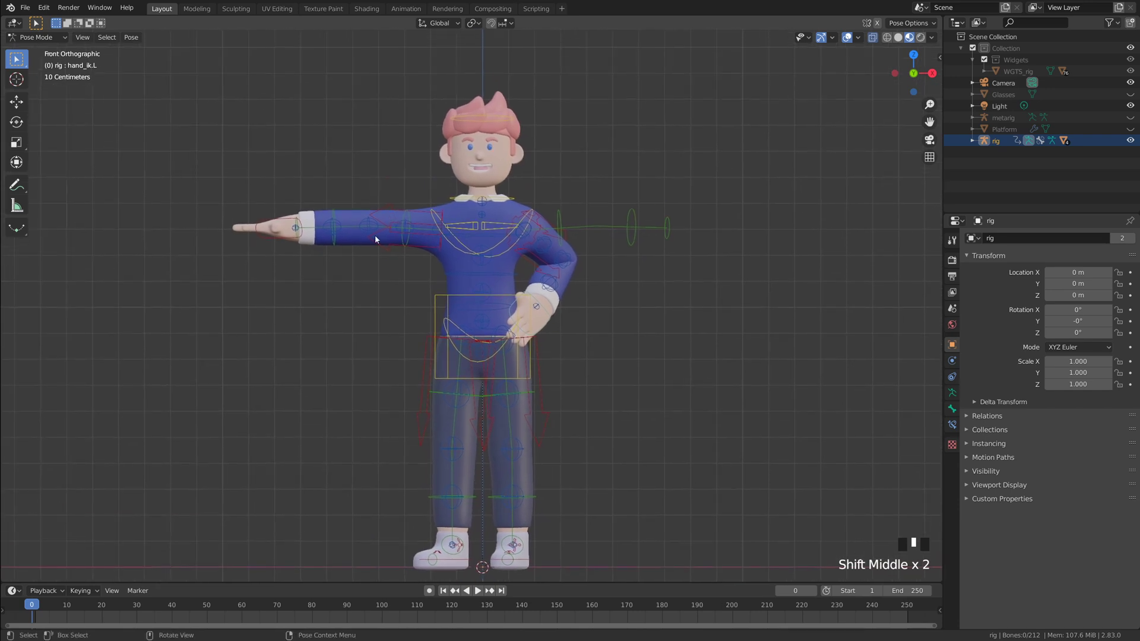
pyautogui.click(276, 219)
pyautogui.press('g')
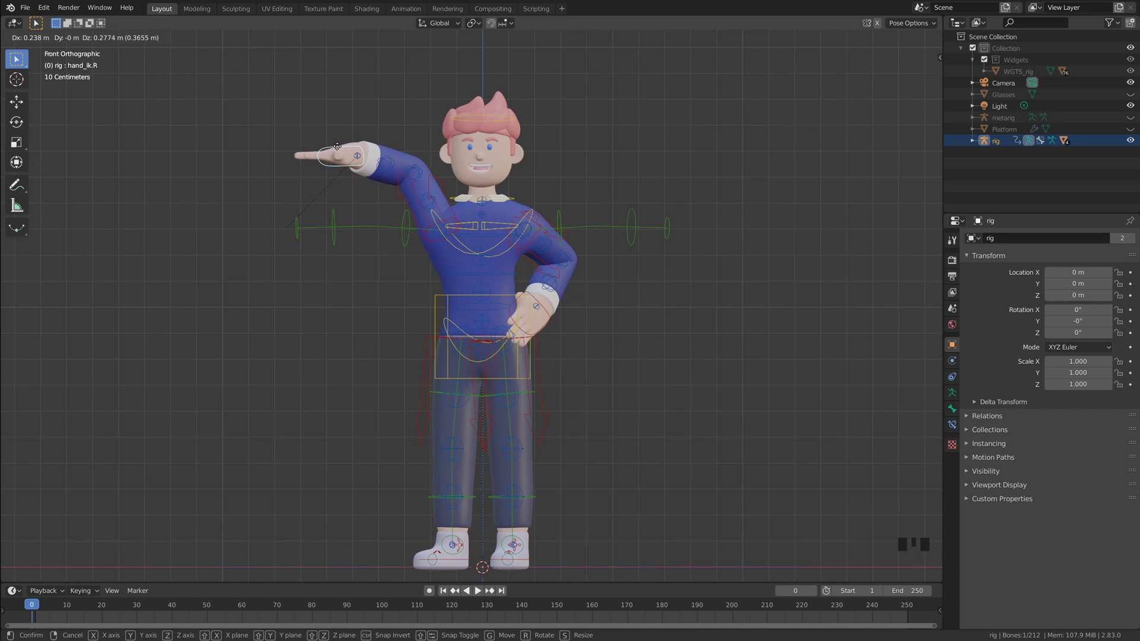
pyautogui.click(336, 147)
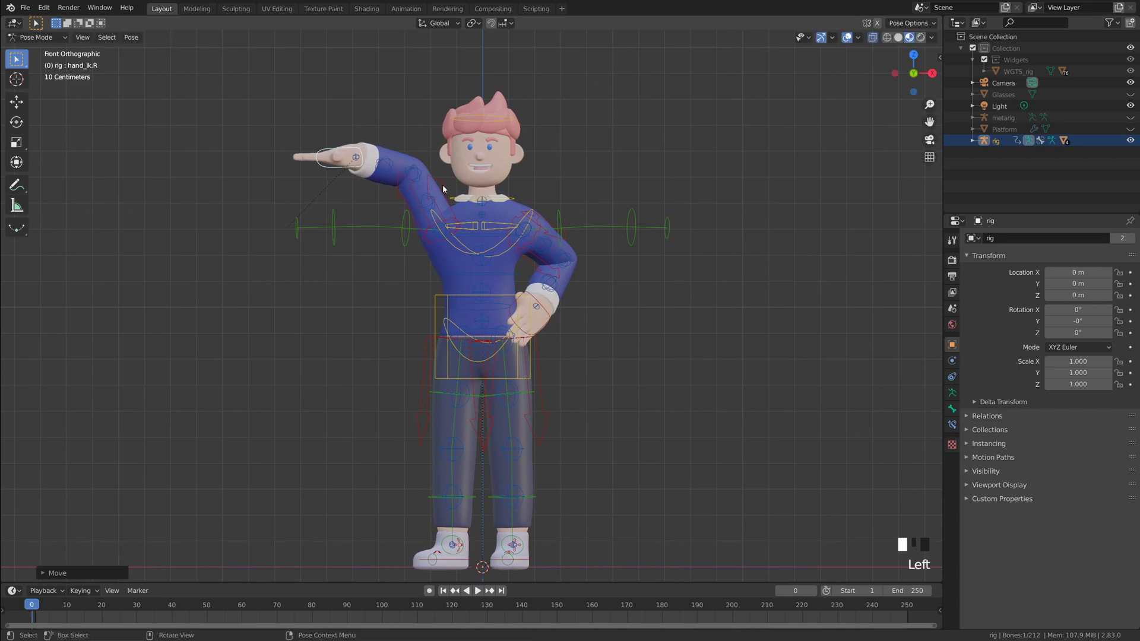
# - Select the right upper arm control upper_arm_ik.R and rotate it about 144° around its local Y axis so the elbow drops
pyautogui.click(443, 189)
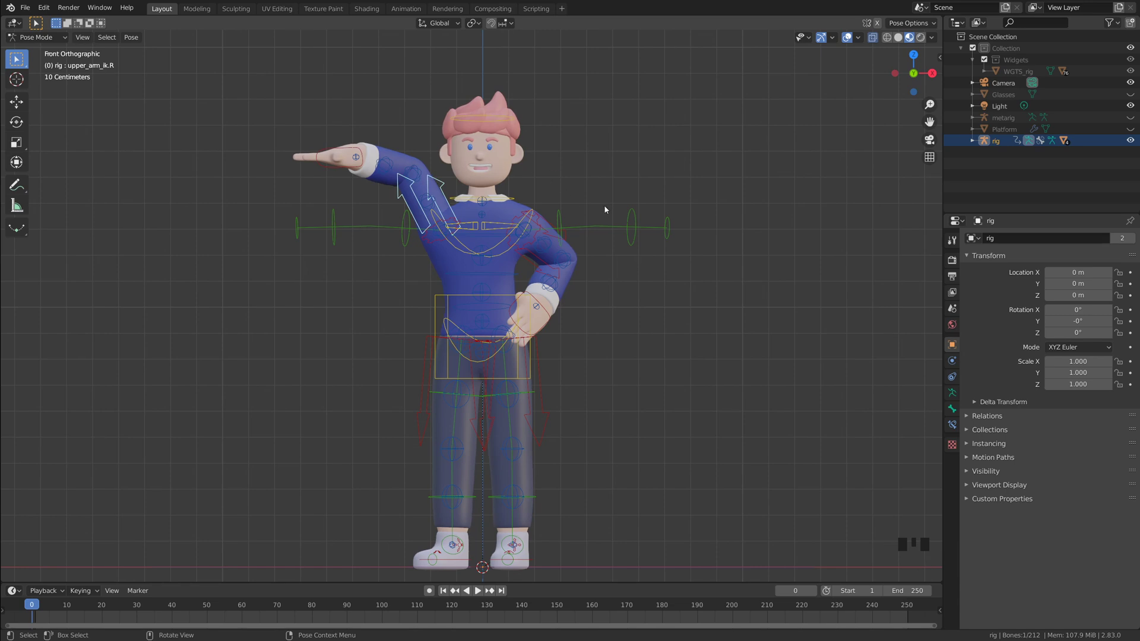
pyautogui.press('r')
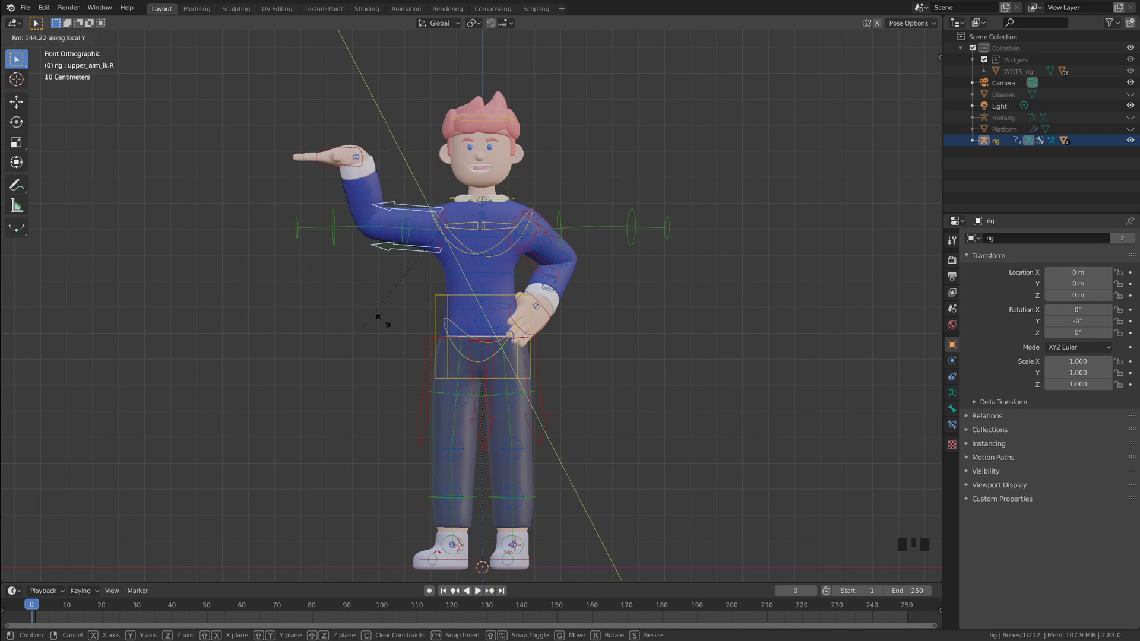
pyautogui.click(404, 287)
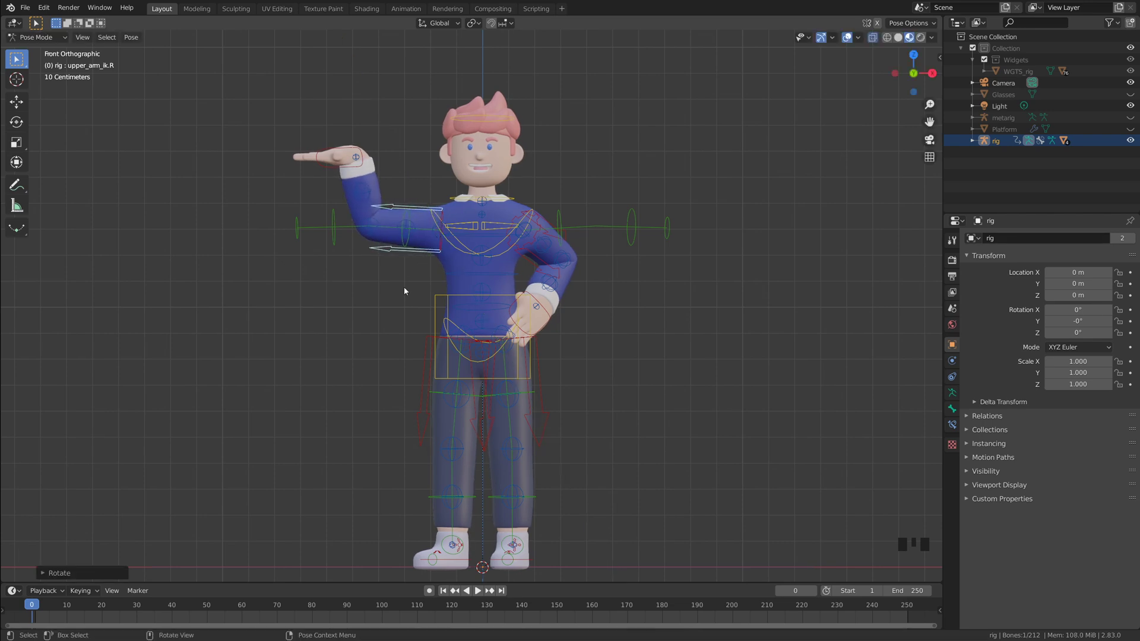
# - Rotate the right hand control hand_ik.R about -173° around the global X axis to turn the palm up
pyautogui.moveTo(404, 287); pyautogui.dragTo(486, 243, button='middle')
pyautogui.click(543, 198)
pyautogui.click(419, 228)
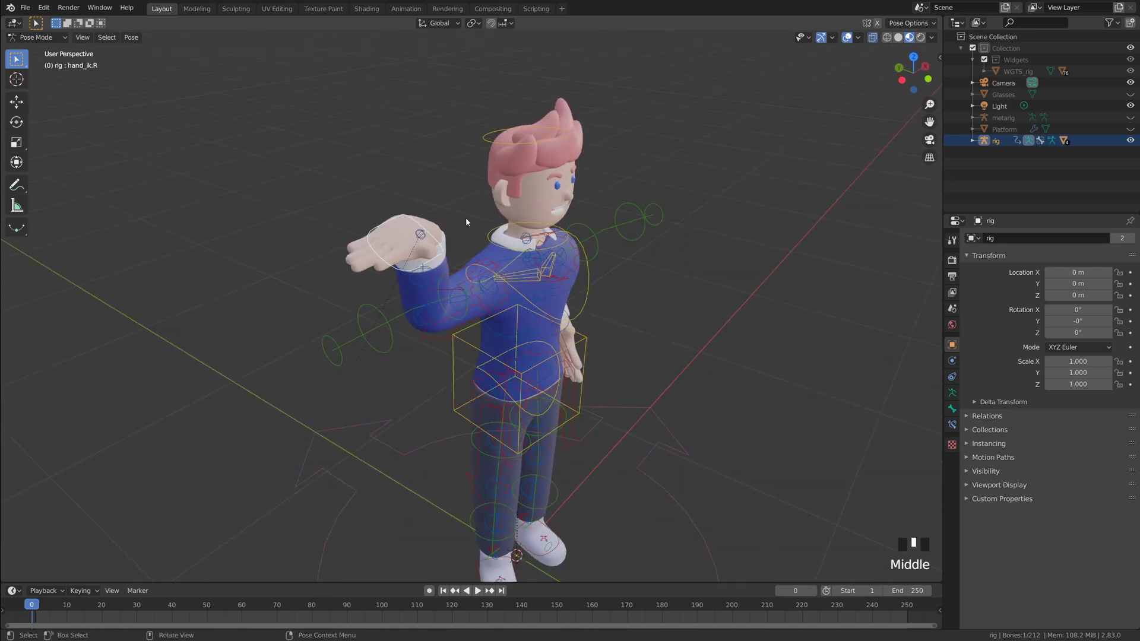
pyautogui.click(446, 248)
pyautogui.click(447, 248)
pyautogui.press('r')
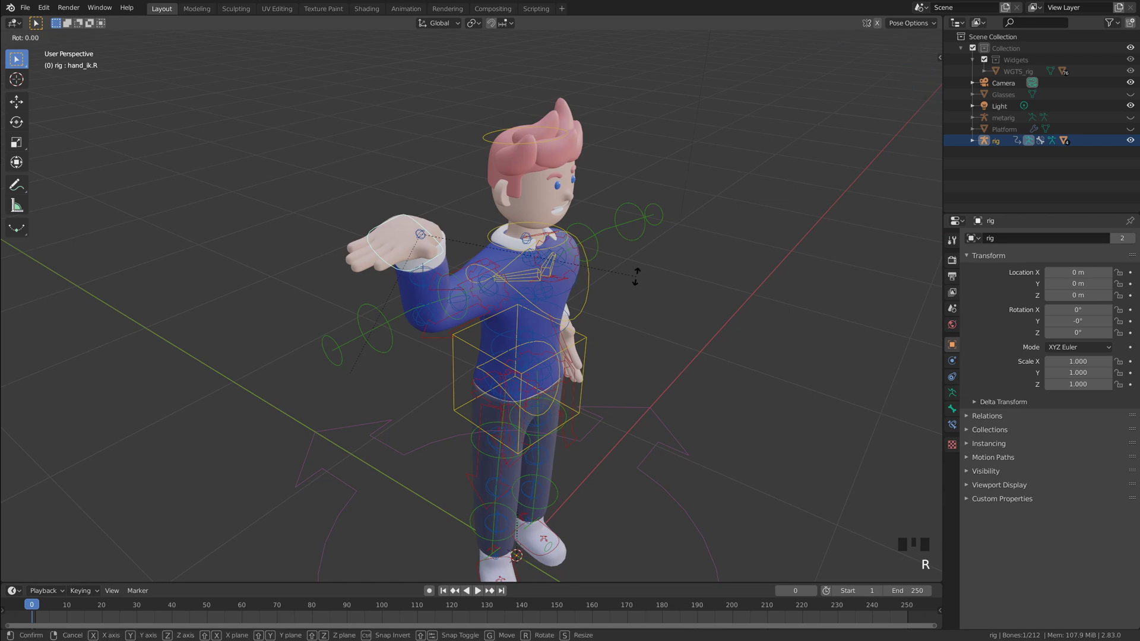
pyautogui.press('x')
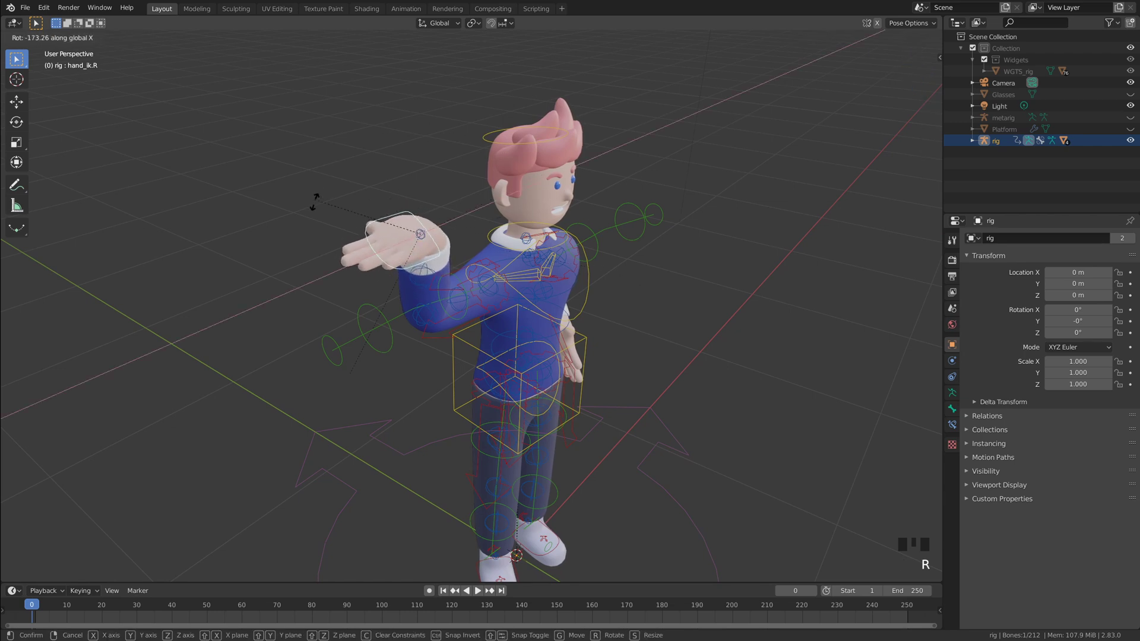
pyautogui.click(319, 191)
# - In front view, rotate the right hand control to tilt the fingers upward, and move it about 0.10 m toward the head
pyautogui.moveTo(594, 303); pyautogui.dragTo(632, 297, button='middle')
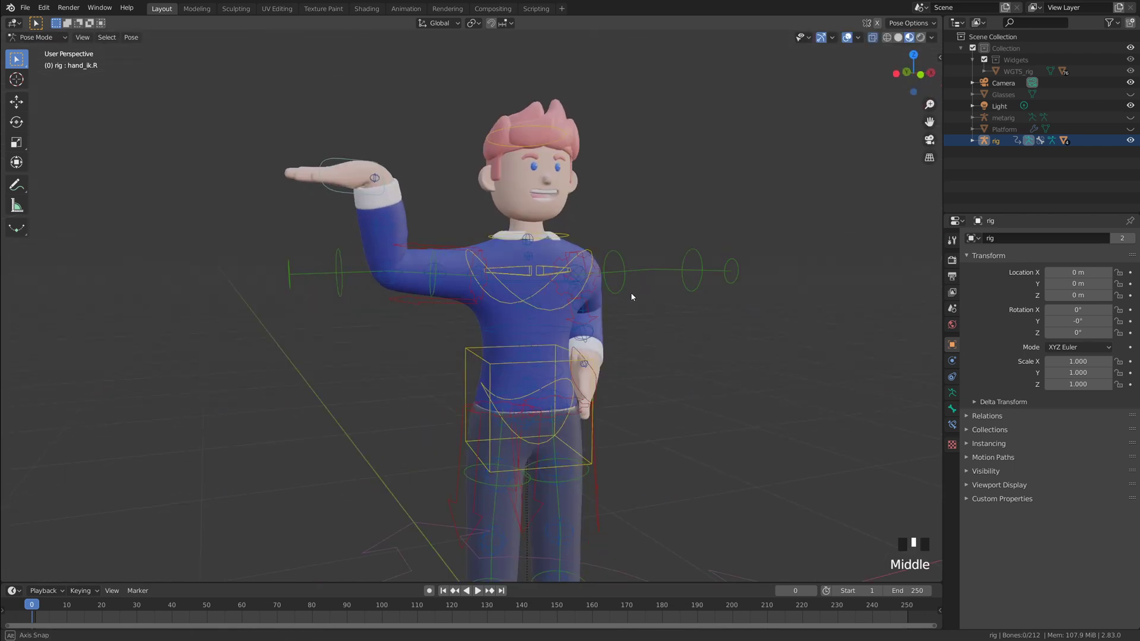
pyautogui.click(348, 173)
pyautogui.press('`')
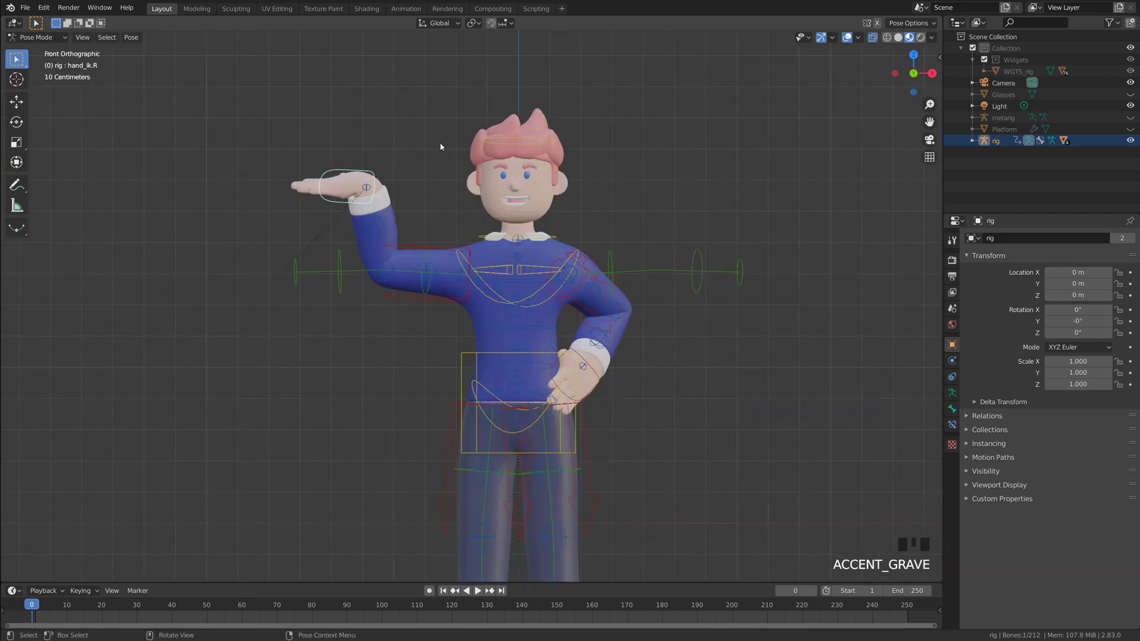
pyautogui.press('r')
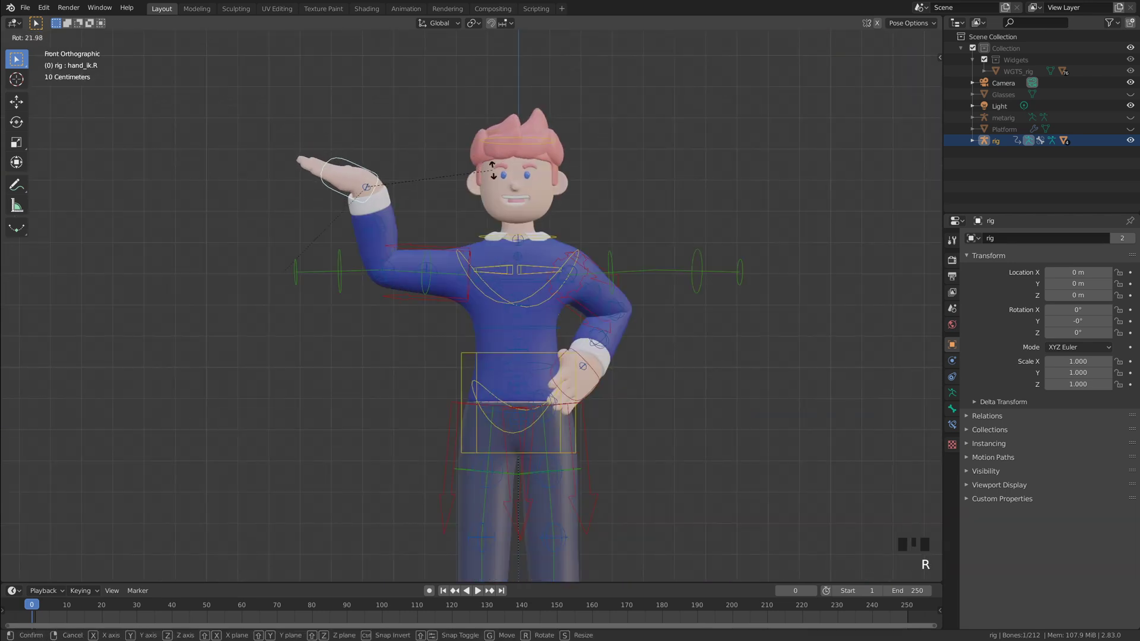
pyautogui.click(479, 157)
pyautogui.click(394, 186)
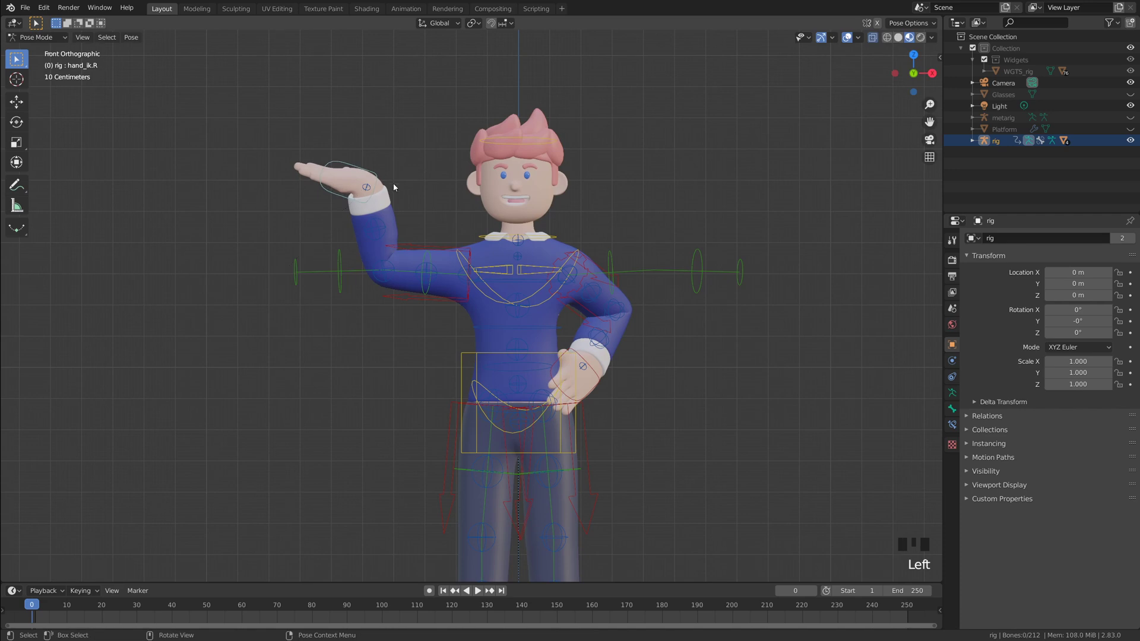
pyautogui.press('g')
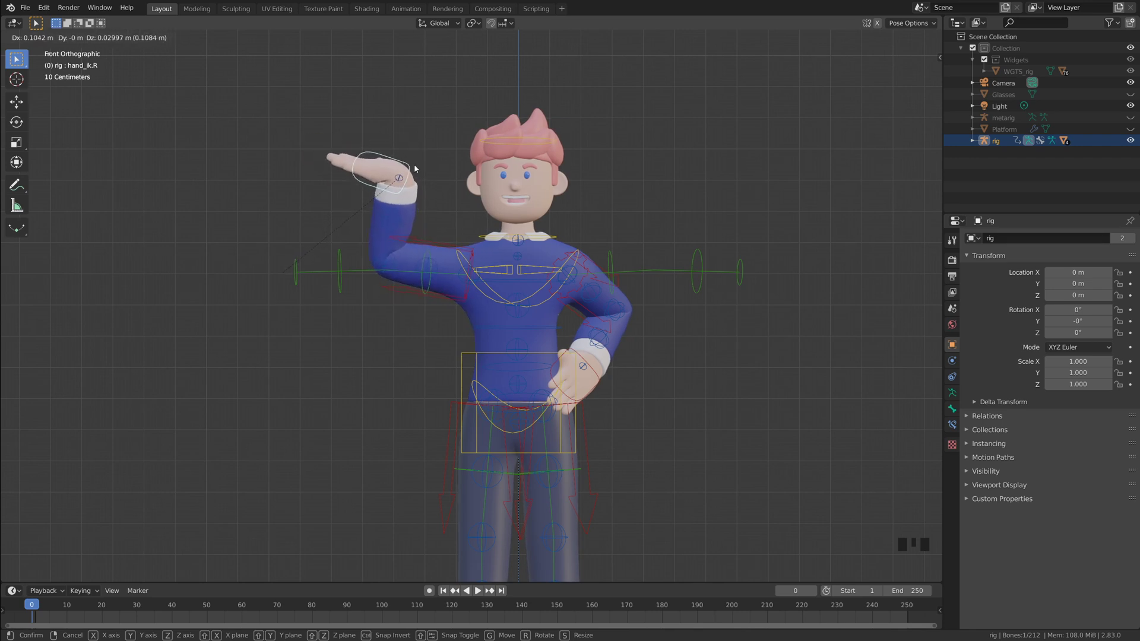
pyautogui.click(423, 176)
# - Return to the front view, switch the rig to Object Mode, and unhide the Platform object
pyautogui.moveTo(423, 175); pyautogui.dragTo(382, 178, button='middle')
pyautogui.scroll(-3, 519, 288)
pyautogui.press('`')
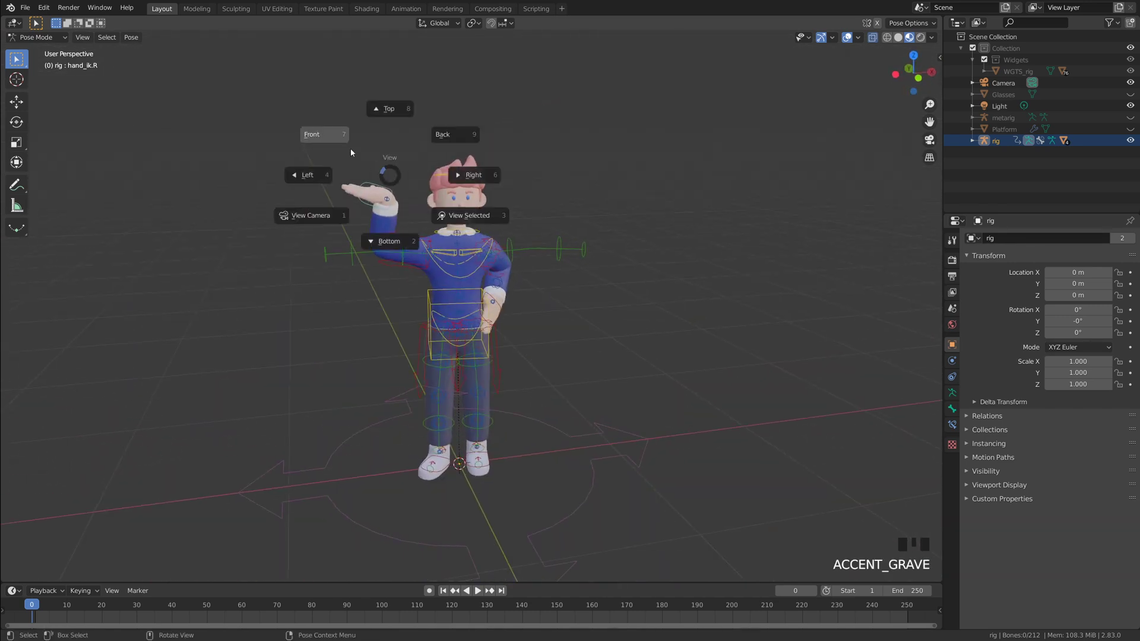
pyautogui.click(336, 137)
pyautogui.scroll(2, 336, 138)
pyautogui.scroll(-1, 71, 49)
pyautogui.click(35, 37)
pyautogui.click(29, 48)
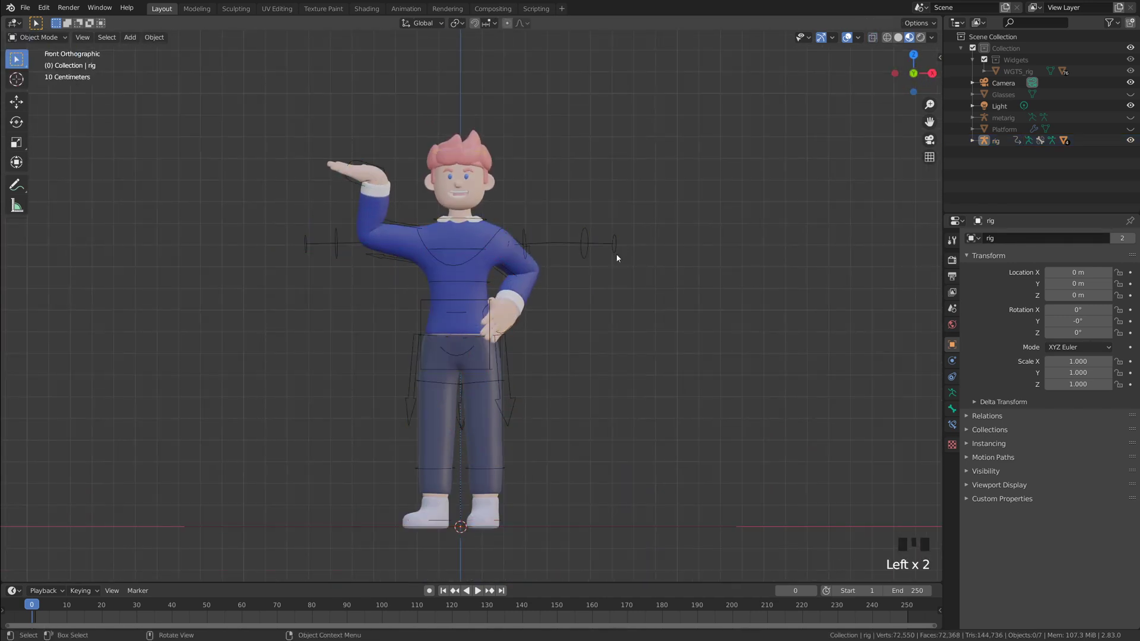
pyautogui.keyDown('shift'); pyautogui.moveTo(570, 285); pyautogui.dragTo(540, 231, button='middle'); pyautogui.keyUp('shift')
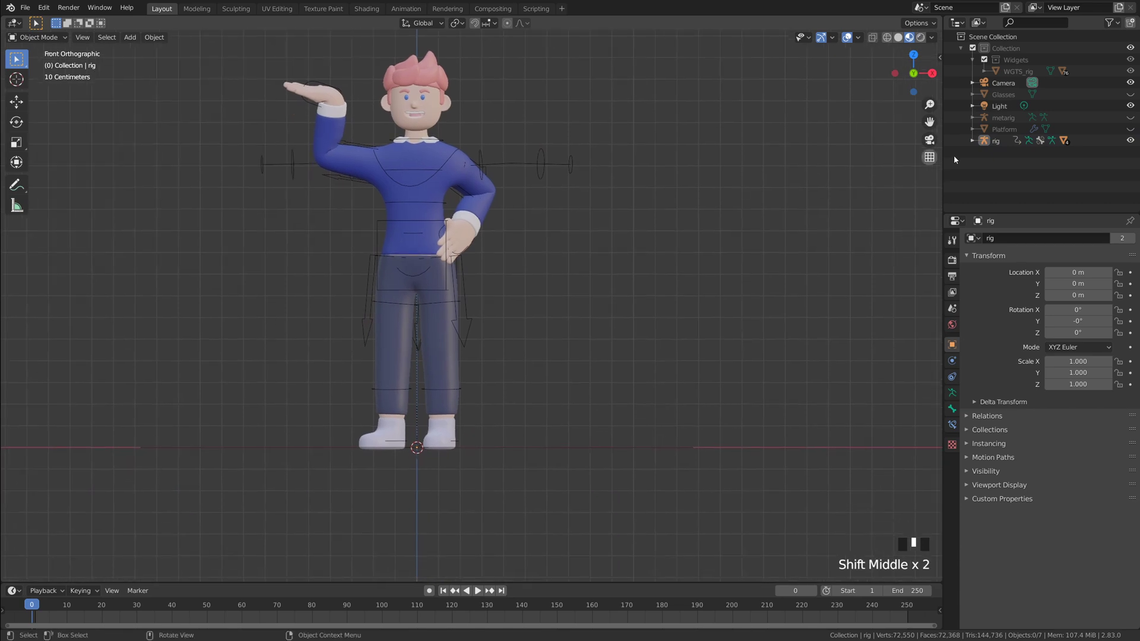
pyautogui.click(1131, 128)
# - Examine the posed character on the platform in perspective and from the front
pyautogui.moveTo(600, 261); pyautogui.dragTo(617, 267, button='middle')
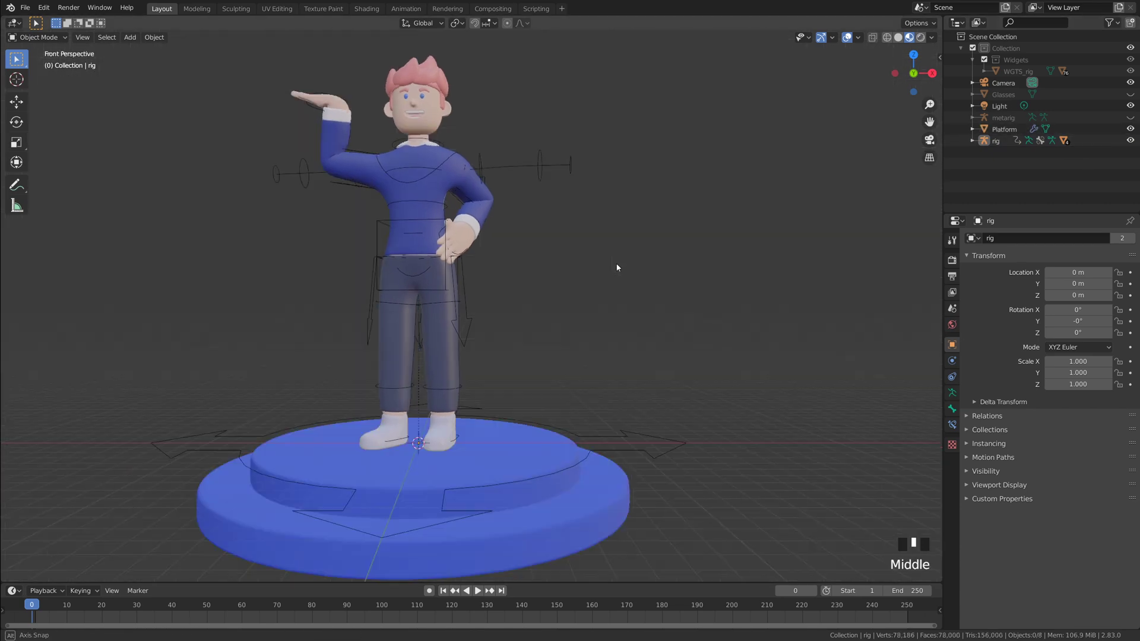
pyautogui.scroll(-8, 653, 279)
pyautogui.press('`')
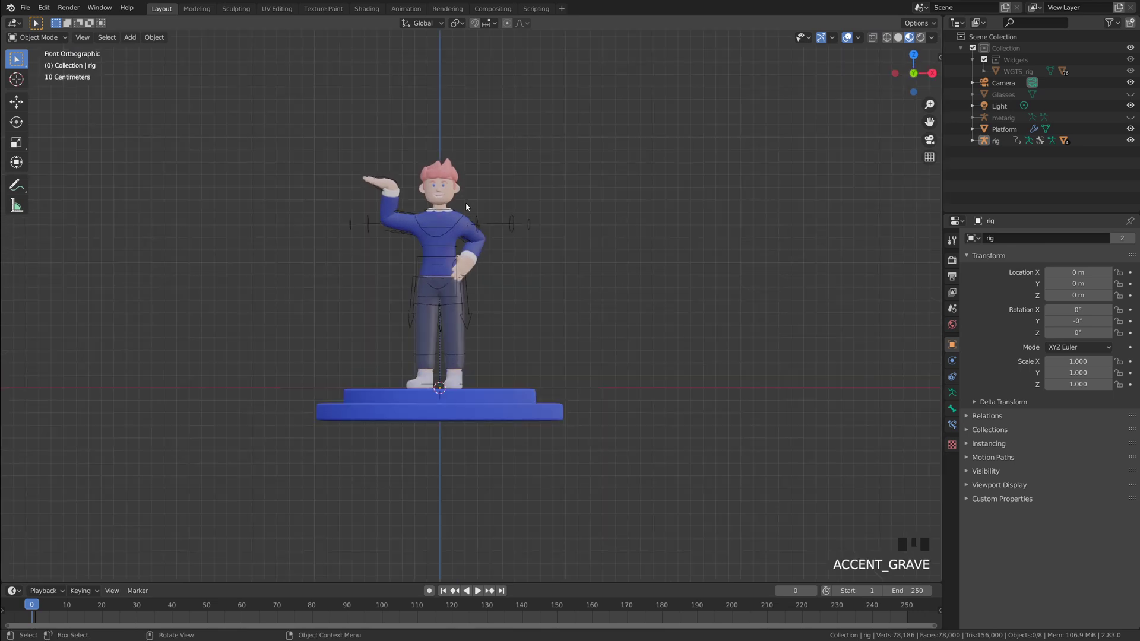
pyautogui.keyDown('shift'); pyautogui.moveTo(466, 206); pyautogui.dragTo(533, 225, button='middle'); pyautogui.keyUp('shift')
pyautogui.scroll(4, 460, 261)
pyautogui.scroll(-1, 437, 183)
pyautogui.scroll(-2, 543, 233)
pyautogui.scroll(1, 543, 236)
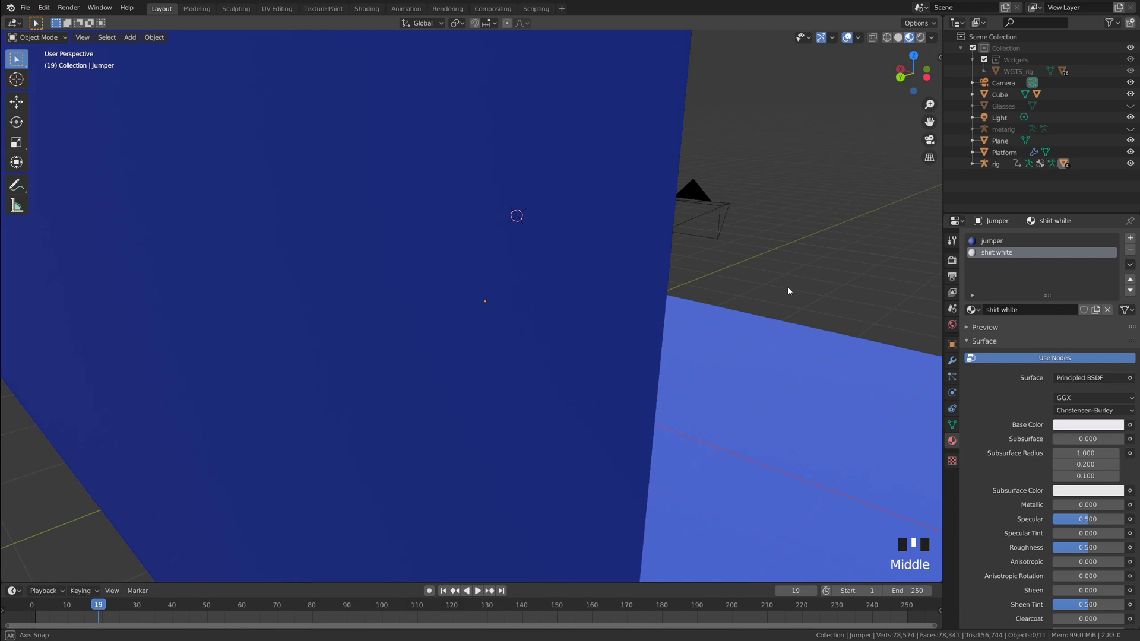
# - Examine the finished scene from several angles, checking the curved backdrop, the camera and the character on its platform
pyautogui.moveTo(787, 286); pyautogui.dragTo(651, 295, button='middle')
pyautogui.scroll(-3, 606, 340)
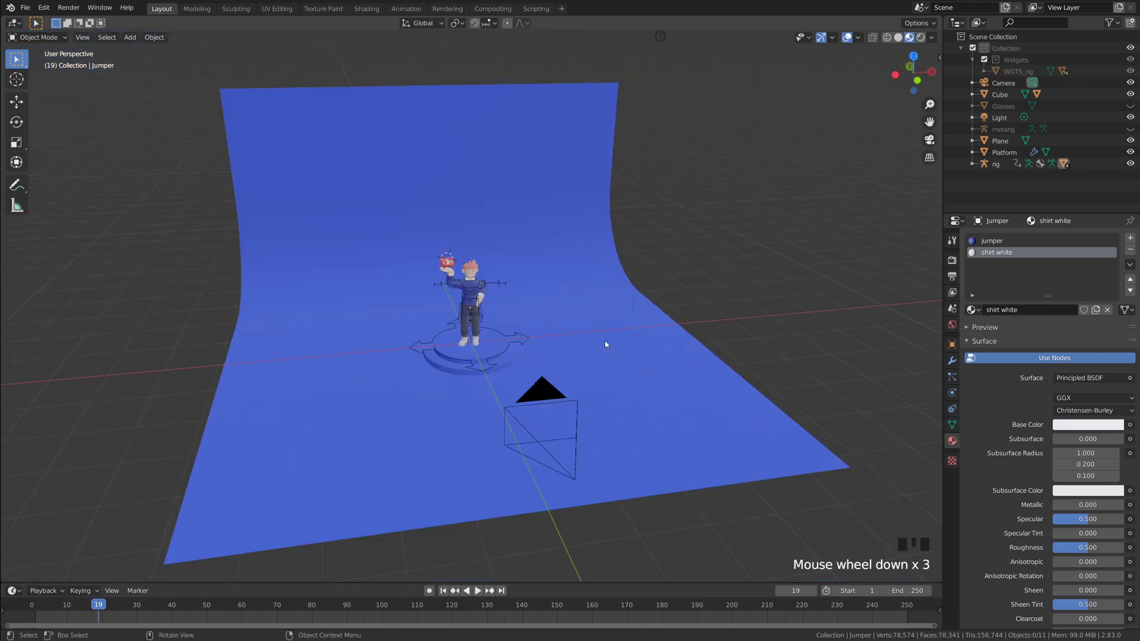
pyautogui.moveTo(606, 340); pyautogui.dragTo(565, 346, button='middle')
pyautogui.scroll(2, 658, 354)
pyautogui.moveTo(658, 353); pyautogui.dragTo(566, 290, button='middle')
pyautogui.scroll(1, 457, 254)
pyautogui.scroll(-5, 603, 320)
pyautogui.scroll(-2, 616, 298)
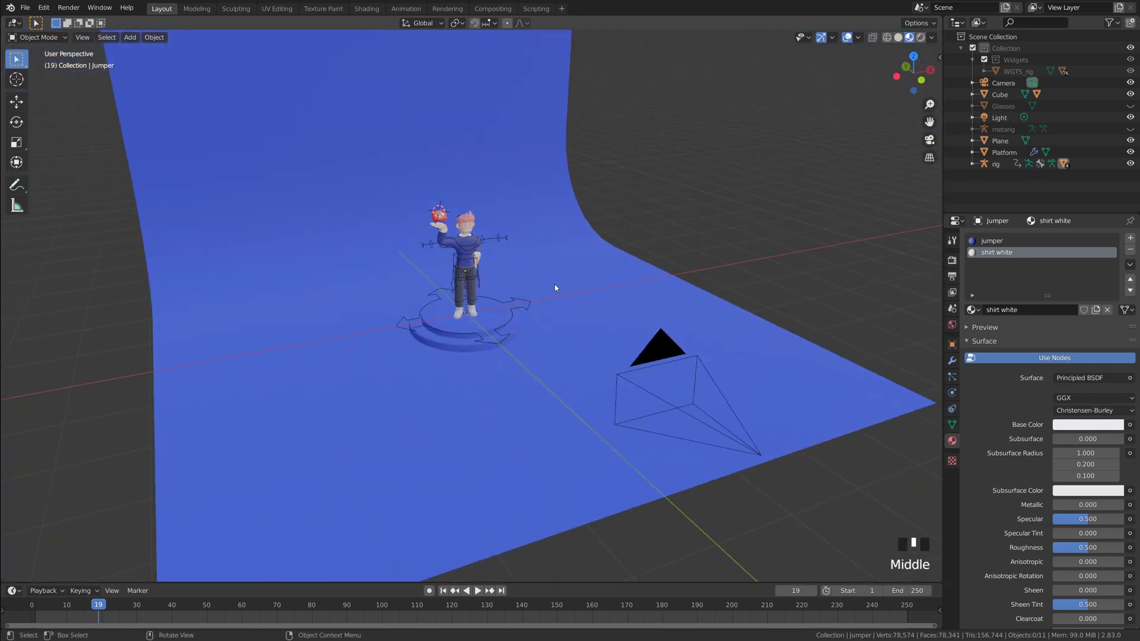
# - Select the camera, view the scene through it, and display the output settings with the resolution
pyautogui.click(682, 344)
pyautogui.click(930, 143)
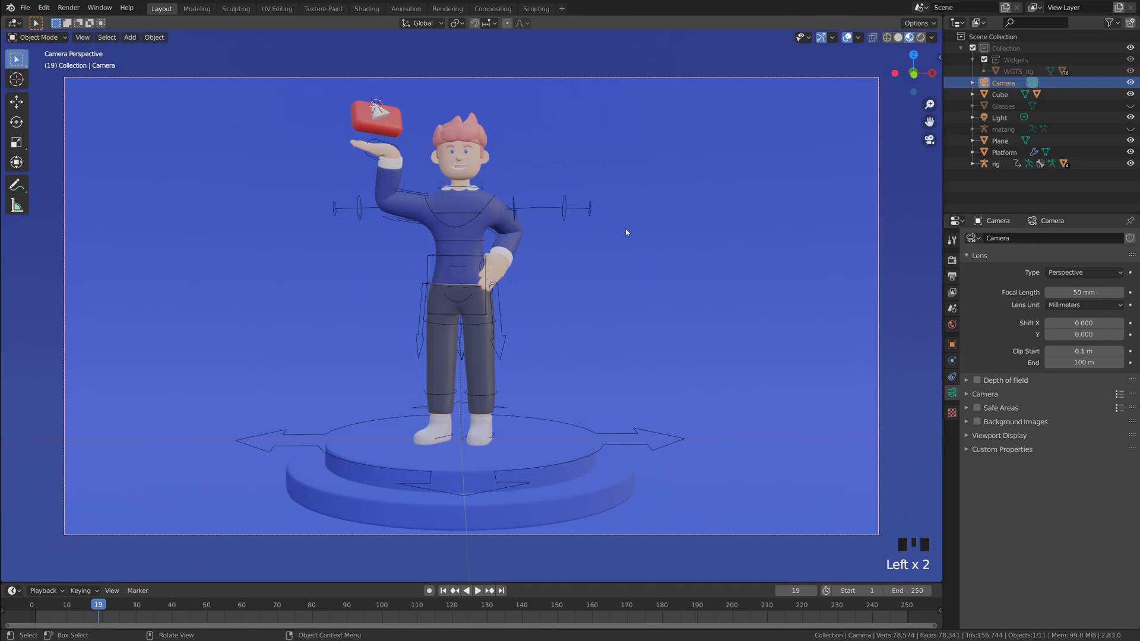
pyautogui.click(952, 277)
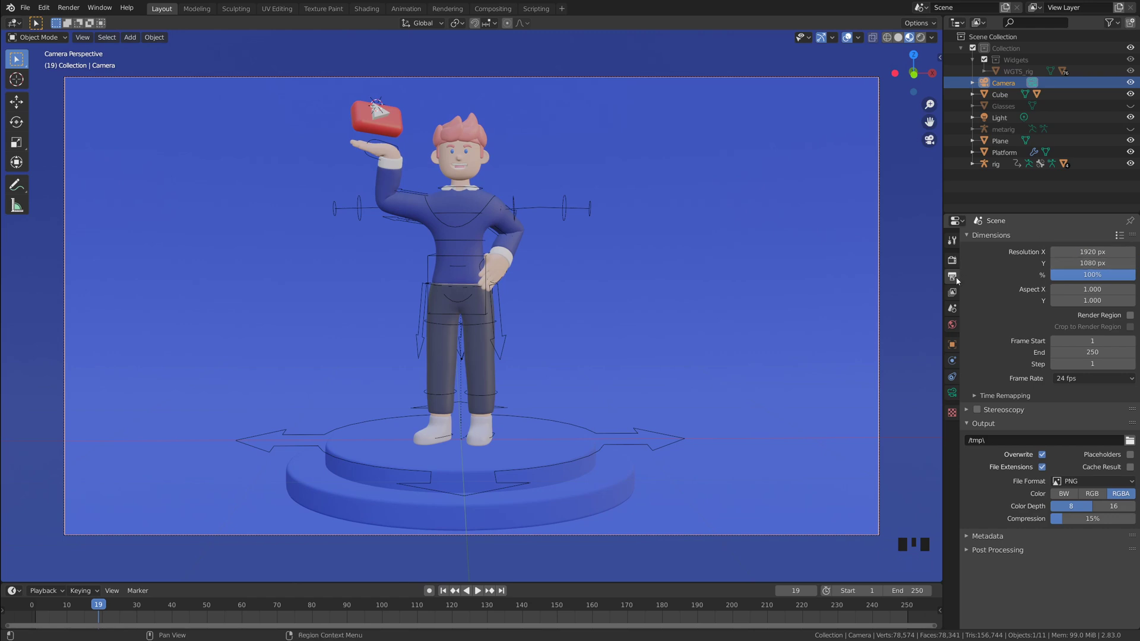
# - Leave the camera view to inspect the camera's placement in front of the character, and return to the camera view
pyautogui.moveTo(730, 256); pyautogui.dragTo(617, 251, button='middle')
pyautogui.scroll(4, 735, 247)
pyautogui.scroll(-4, 729, 246)
pyautogui.scroll(4, 735, 247)
pyautogui.click(930, 140)
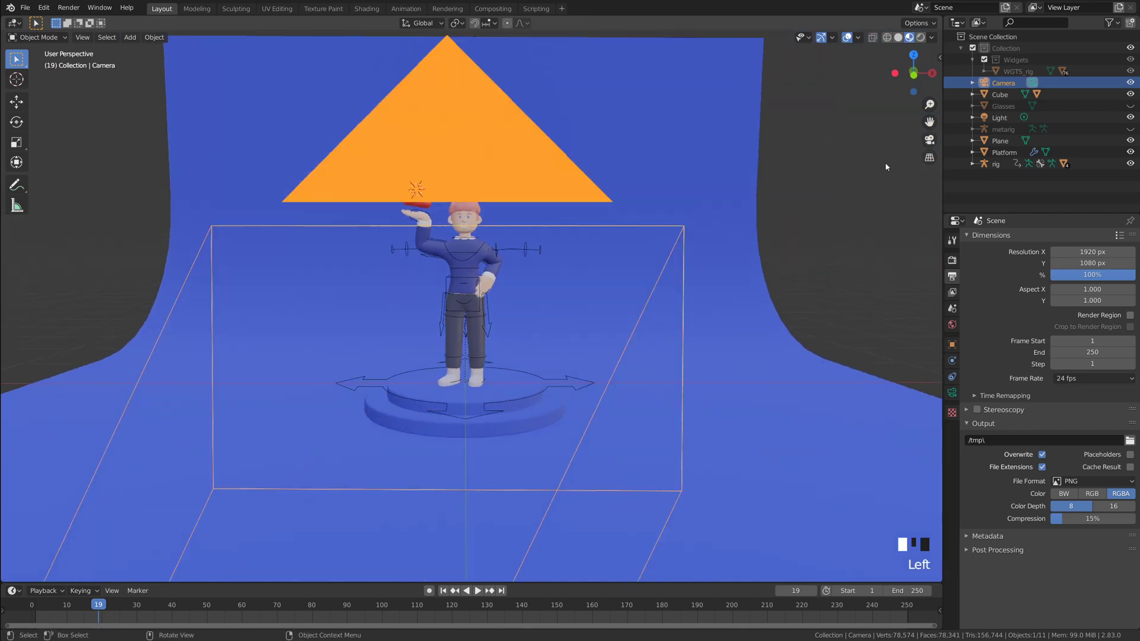
# - Select the backdrop plane and look at the available render commands without starting a render
pyautogui.click(830, 257)
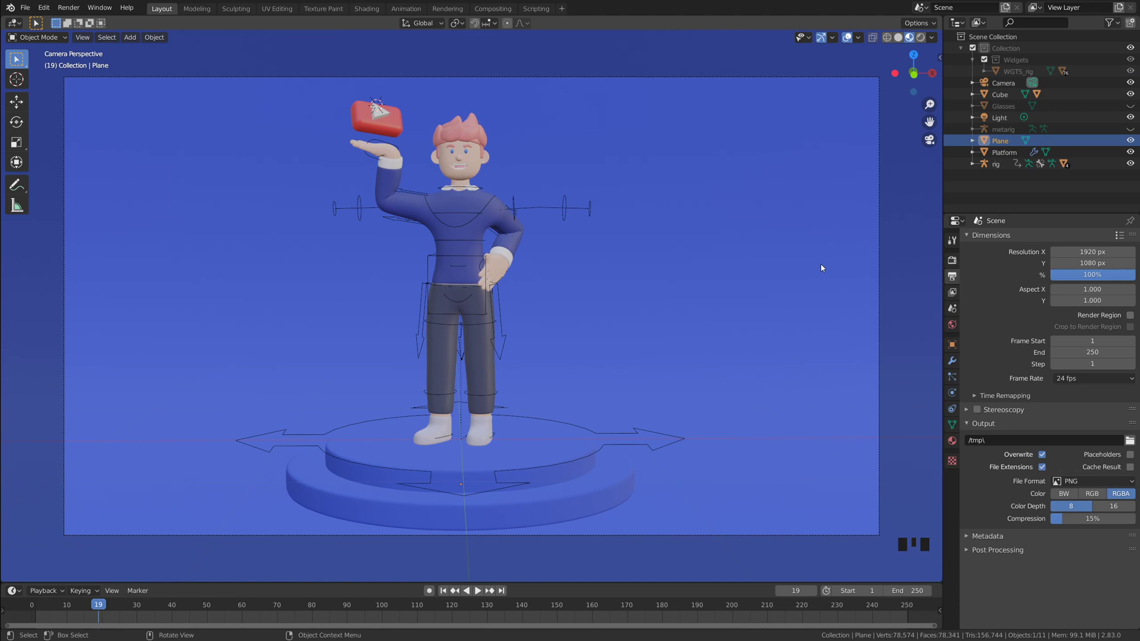
pyautogui.click(67, 9)
pyautogui.click(642, 114)
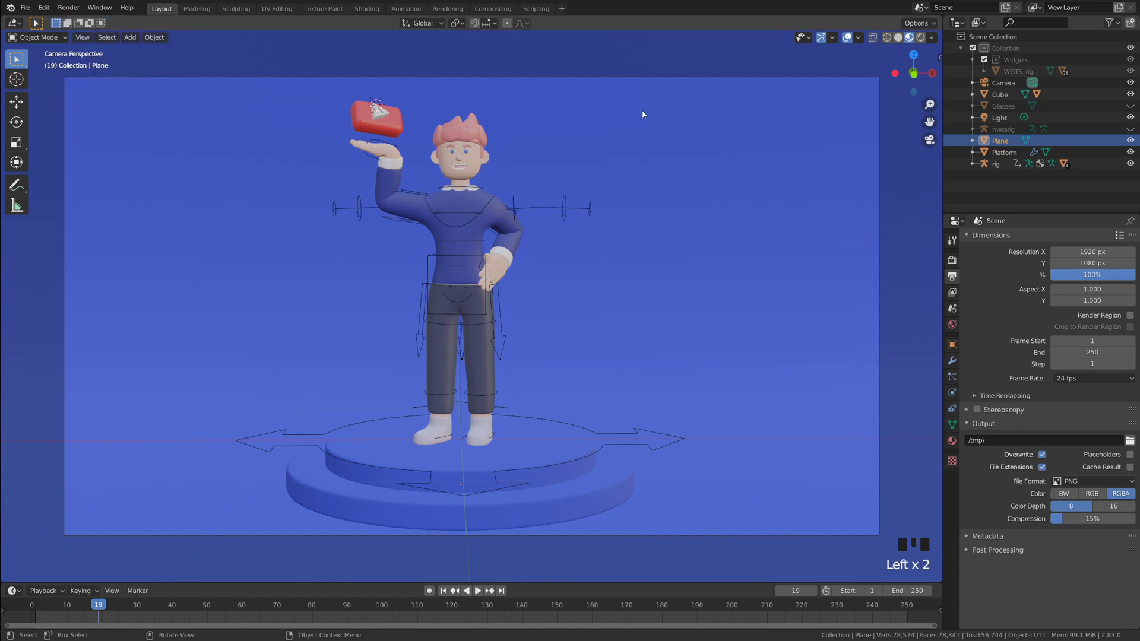